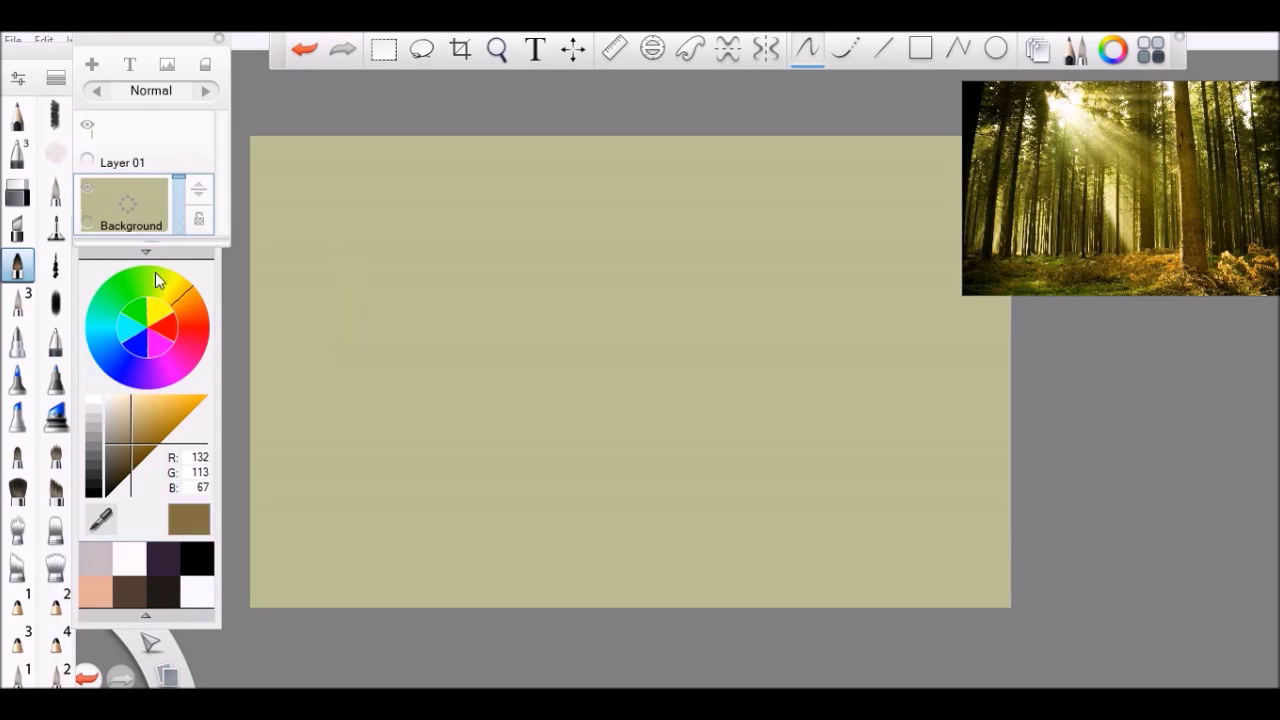
# Cover the whole background with a pinkish tan (RGB 190, 168, 146) and add a new layer above it
pyautogui.click(55, 190)
pyautogui.moveTo(340, 330)
pyautogui.mouseDown()
pyautogui.moveTo(357, 143)
pyautogui.moveTo(445, 155)
pyautogui.moveTo(720, 260)
pyautogui.mouseUp()
pyautogui.click(91, 64)
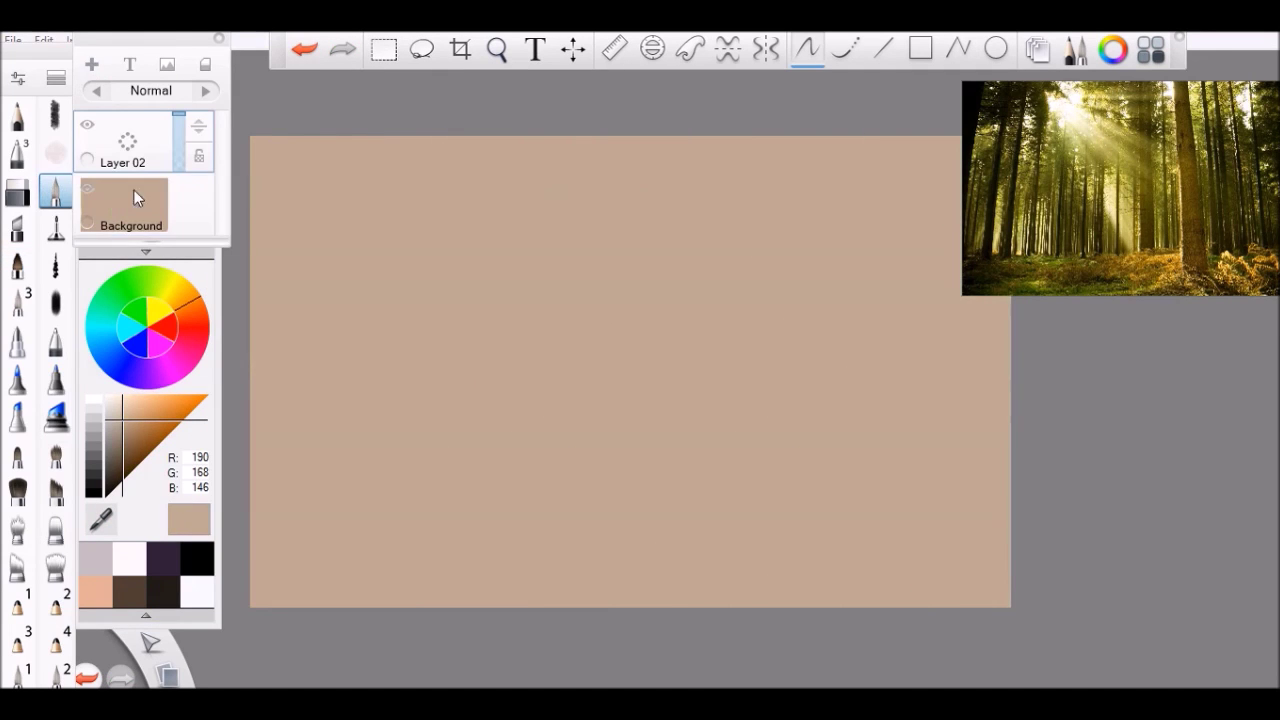
# Sketch a horizon line across the full canvas with the PaintBrush in ochre brown (RGB 172, 141, 97)
pyautogui.click(205, 328)
pyautogui.moveTo(137, 420); pyautogui.dragTo(135, 428)
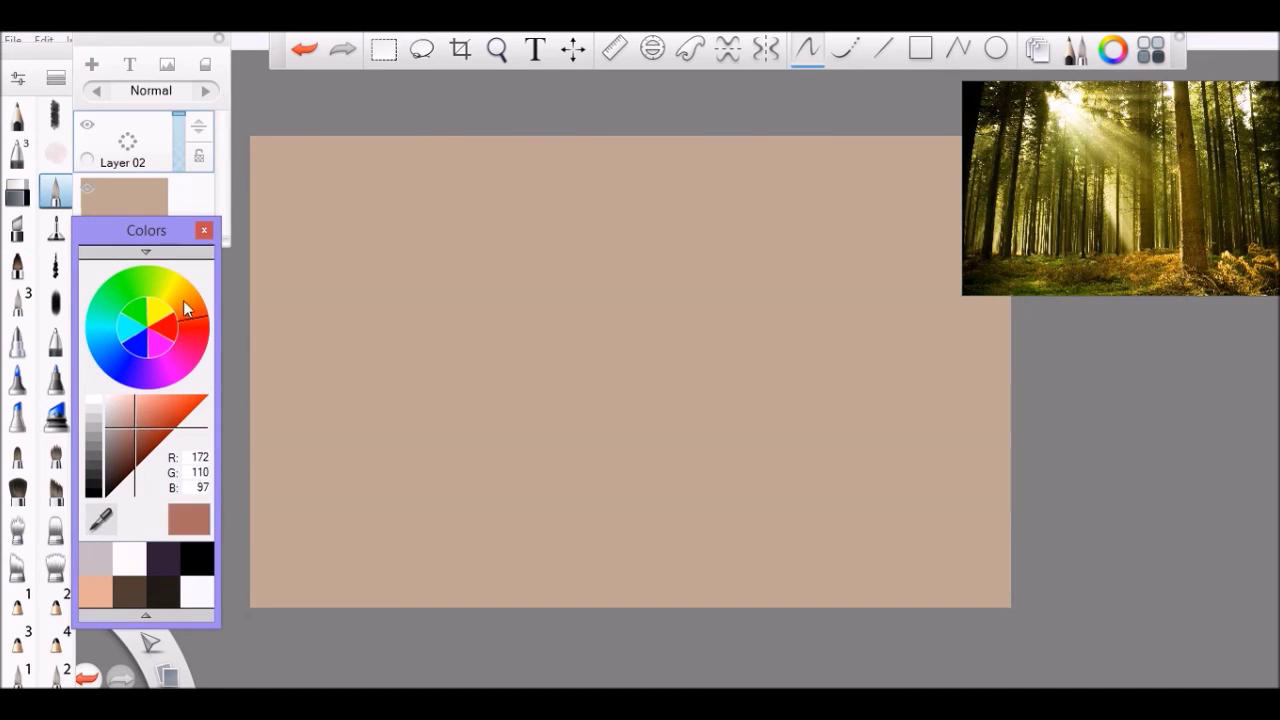
pyautogui.moveTo(200, 316); pyautogui.dragTo(191, 297)
pyautogui.click(17, 265)
pyautogui.moveTo(800, 432); pyautogui.dragTo(604, 422)
pyautogui.hotkey('ctrl', 'z')
pyautogui.moveTo(924, 420); pyautogui.dragTo(552, 434)
pyautogui.moveTo(660, 422); pyautogui.dragTo(250, 432)
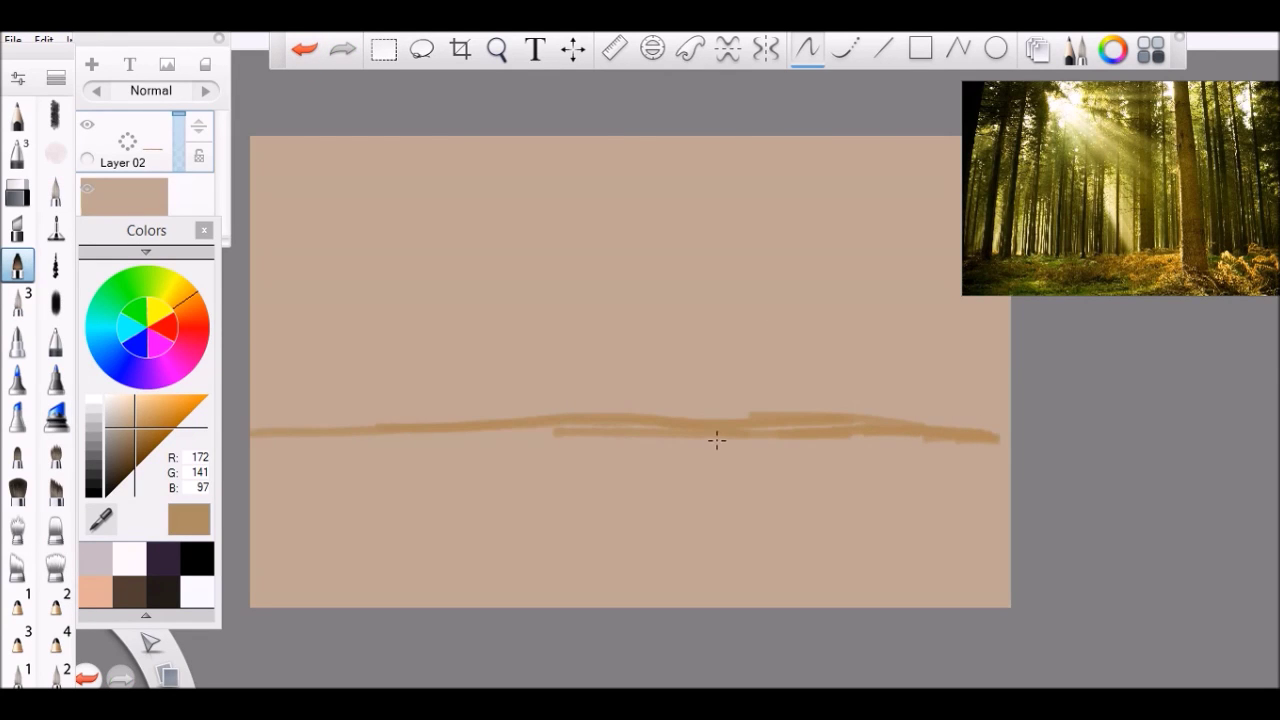
# Thicken the horizon band and add short ochre ground strokes below it, extending down the canvas's left edge
pyautogui.moveTo(765, 429)
pyautogui.mouseDown()
pyautogui.moveTo(725, 436)
pyautogui.moveTo(604, 418)
pyautogui.mouseUp()
pyautogui.hotkey('ctrl', 'z')
pyautogui.moveTo(918, 436)
pyautogui.mouseDown()
pyautogui.moveTo(886, 463)
pyautogui.moveTo(266, 443)
pyautogui.mouseUp()
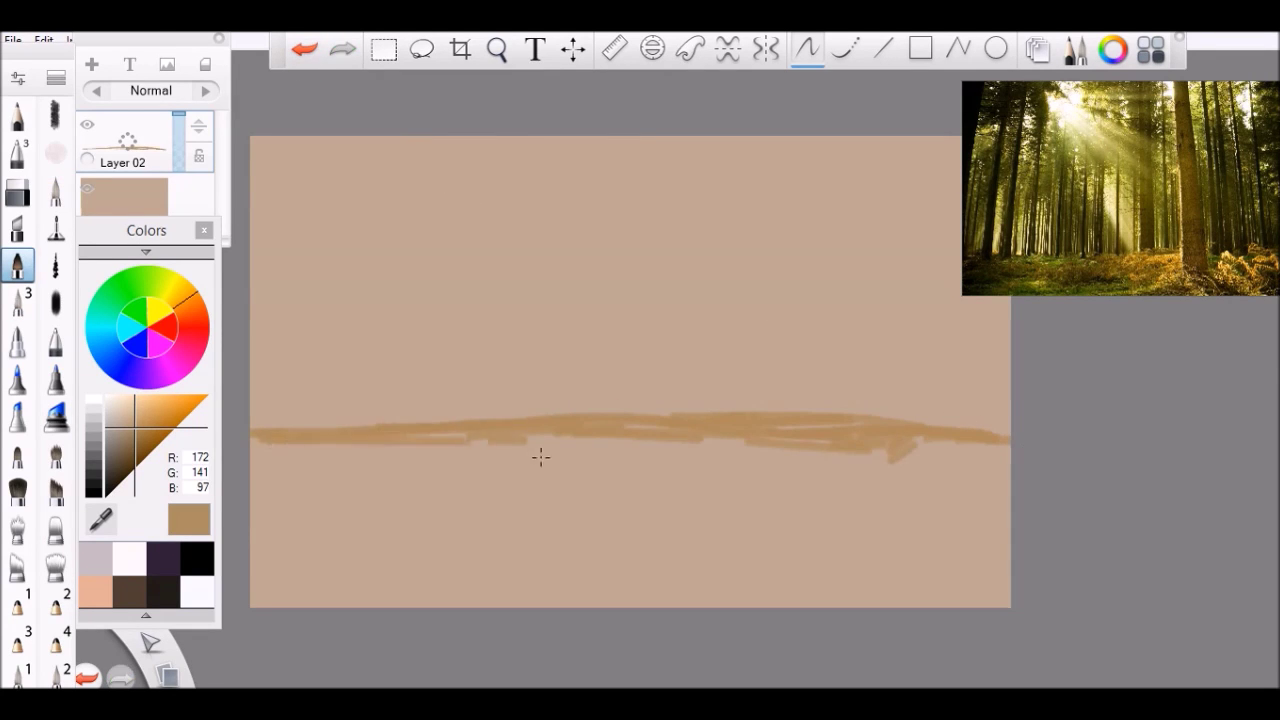
pyautogui.moveTo(528, 440); pyautogui.dragTo(250, 470)
pyautogui.moveTo(342, 480); pyautogui.dragTo(250, 515)
pyautogui.moveTo(624, 456); pyautogui.dragTo(800, 446)
pyautogui.hotkey('ctrl', 'z')
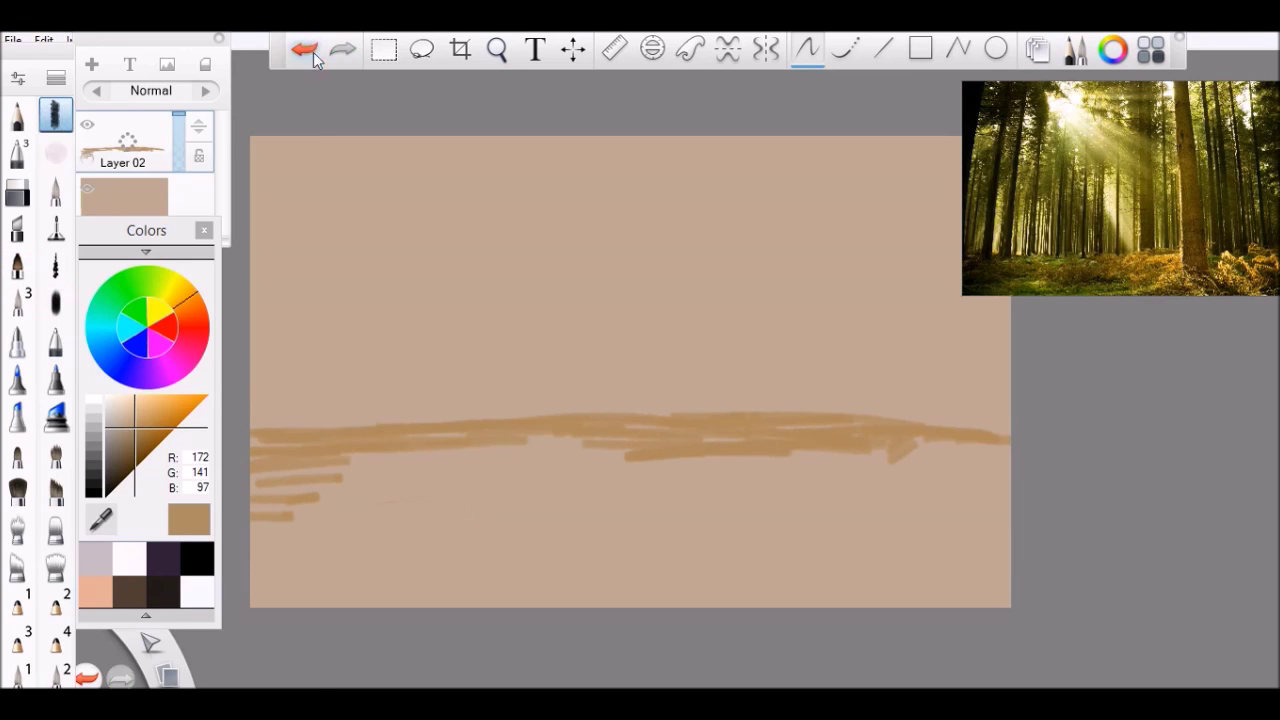
# Fill the ground below the horizon with ochre using the Roiling Clouds, Smoke brush
pyautogui.click(16, 80)
pyautogui.moveTo(646, 537)
pyautogui.mouseDown()
pyautogui.moveTo(471, 515)
pyautogui.moveTo(543, 423)
pyautogui.mouseUp()
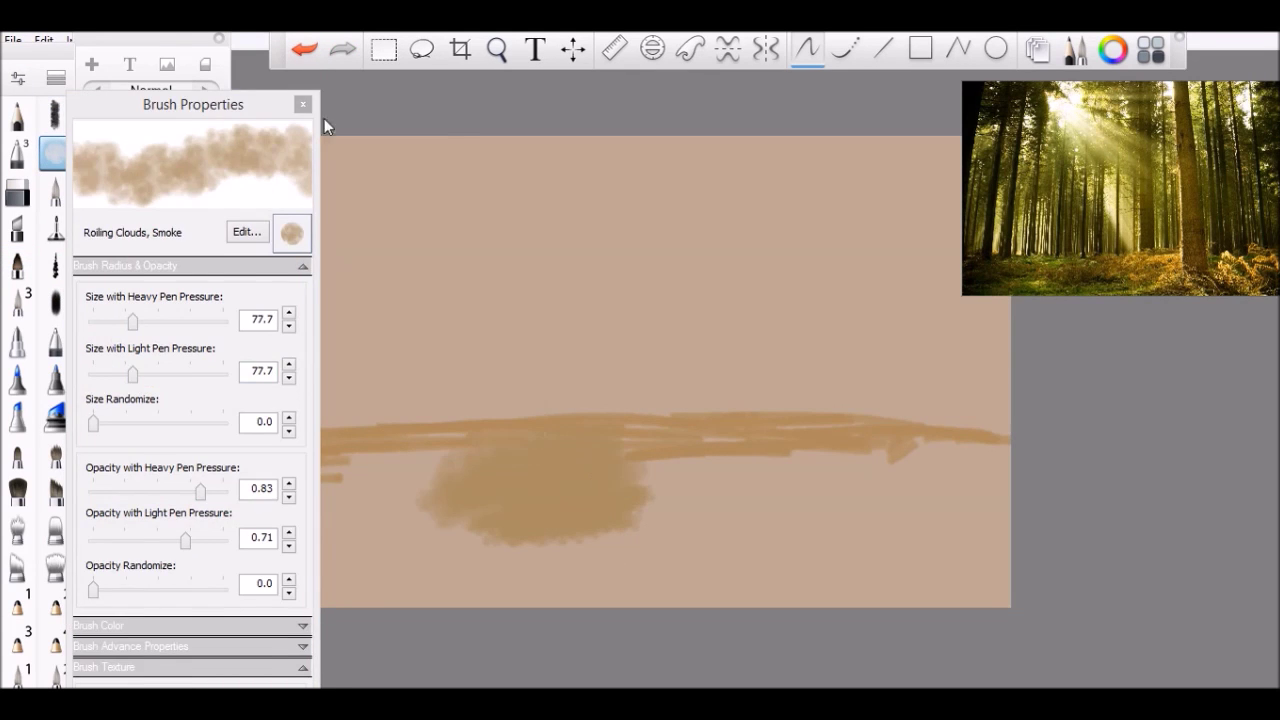
pyautogui.moveTo(600, 470); pyautogui.dragTo(974, 483)
pyautogui.moveTo(470, 455)
pyautogui.mouseDown()
pyautogui.moveTo(255, 525)
pyautogui.moveTo(289, 591)
pyautogui.moveTo(1000, 420)
pyautogui.mouseUp()
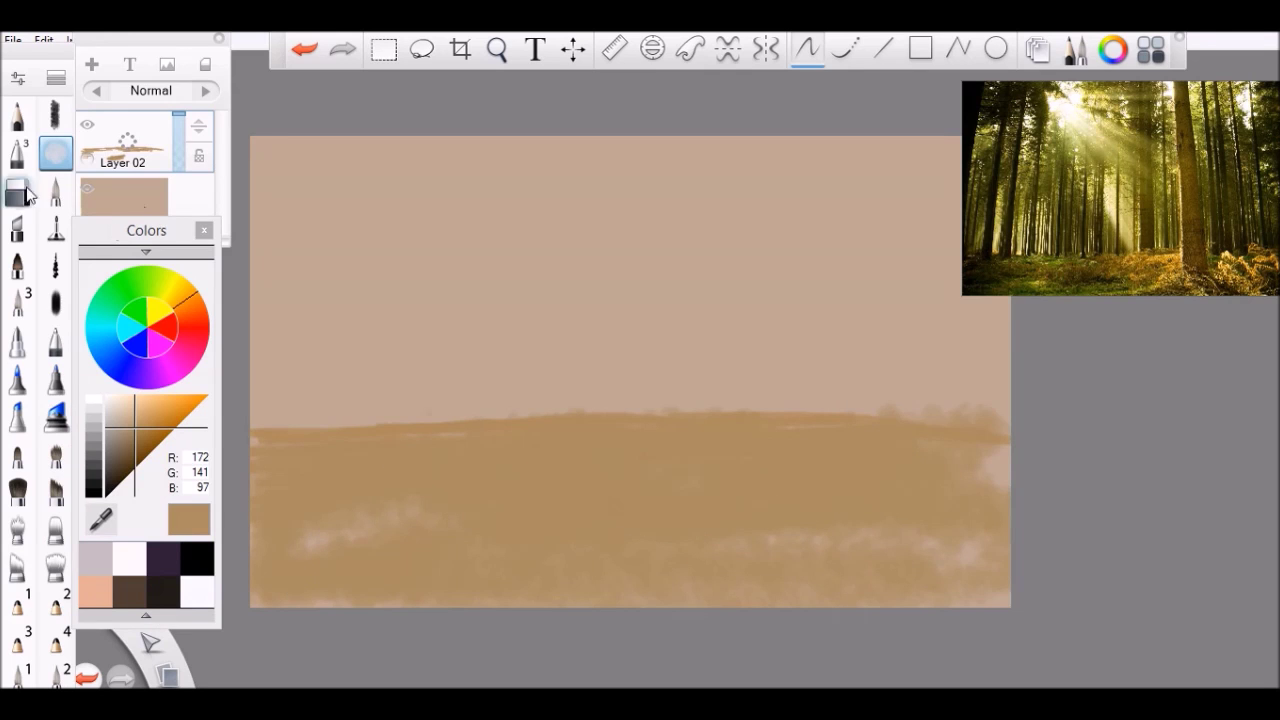
# Paint the sky above the horizon with soft smoke strokes in a pale yellow tan
pyautogui.click(135, 402)
pyautogui.moveTo(385, 208)
pyautogui.mouseDown()
pyautogui.moveTo(576, 158)
pyautogui.moveTo(643, 191)
pyautogui.moveTo(611, 180)
pyautogui.mouseUp()
pyautogui.moveTo(423, 200); pyautogui.dragTo(423, 206)
pyautogui.moveTo(640, 240)
pyautogui.mouseDown()
pyautogui.moveTo(947, 273)
pyautogui.moveTo(808, 346)
pyautogui.moveTo(963, 300)
pyautogui.mouseUp()
# Sample sky and ground tones from the canvas and blend them over the remaining bare patches of sky
pyautogui.keyDown('alt'); pyautogui.click(807, 346); pyautogui.keyUp('alt')
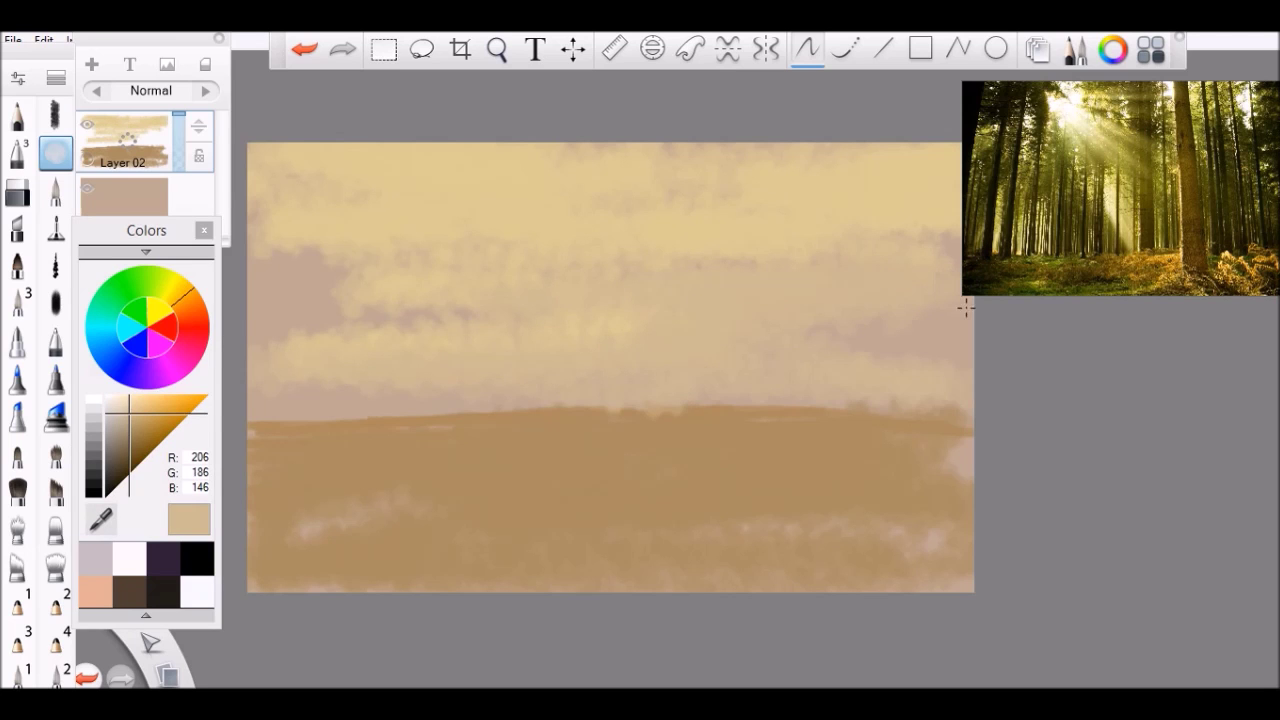
pyautogui.moveTo(255, 290); pyautogui.dragTo(340, 260)
pyautogui.keyDown('alt'); pyautogui.click(637, 180); pyautogui.keyUp('alt')
pyautogui.moveTo(820, 345); pyautogui.dragTo(970, 315)
pyautogui.moveTo(260, 300)
pyautogui.mouseDown()
pyautogui.moveTo(360, 395)
pyautogui.moveTo(610, 400)
pyautogui.mouseUp()
pyautogui.keyDown('alt'); pyautogui.click(358, 405); pyautogui.keyUp('alt')
pyautogui.keyDown('alt'); pyautogui.click(816, 237); pyautogui.keyUp('alt')
pyautogui.moveTo(768, 362); pyautogui.dragTo(612, 404)
pyautogui.keyDown('alt'); pyautogui.click(549, 425); pyautogui.keyUp('alt')
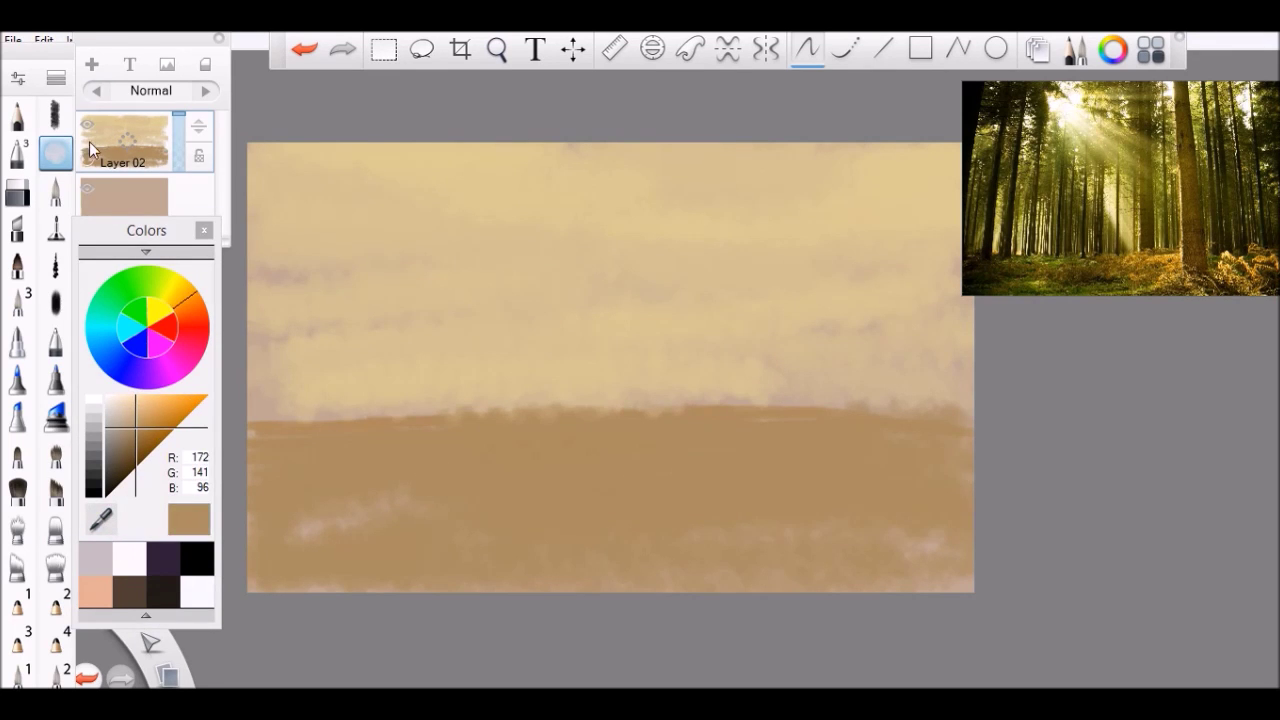
# Outline and fill a large tree trunk right of centre with the PaintBrush in grey brown (RGB 123, 100, 86)
pyautogui.click(197, 306)
pyautogui.moveTo(130, 428)
pyautogui.mouseDown()
pyautogui.moveTo(165, 420)
pyautogui.moveTo(120, 450)
pyautogui.mouseUp()
pyautogui.click(17, 265)
pyautogui.moveTo(775, 498); pyautogui.dragTo(843, 506)
pyautogui.moveTo(848, 460)
pyautogui.mouseDown()
pyautogui.moveTo(863, 361)
pyautogui.moveTo(835, 172)
pyautogui.moveTo(805, 510)
pyautogui.mouseUp()
pyautogui.moveTo(775, 512)
pyautogui.mouseDown()
pyautogui.moveTo(812, 216)
pyautogui.moveTo(785, 196)
pyautogui.mouseUp()
pyautogui.click(304, 49)
pyautogui.click(304, 49)
pyautogui.moveTo(785, 143)
pyautogui.mouseDown()
pyautogui.moveTo(786, 500)
pyautogui.moveTo(815, 340)
pyautogui.mouseUp()
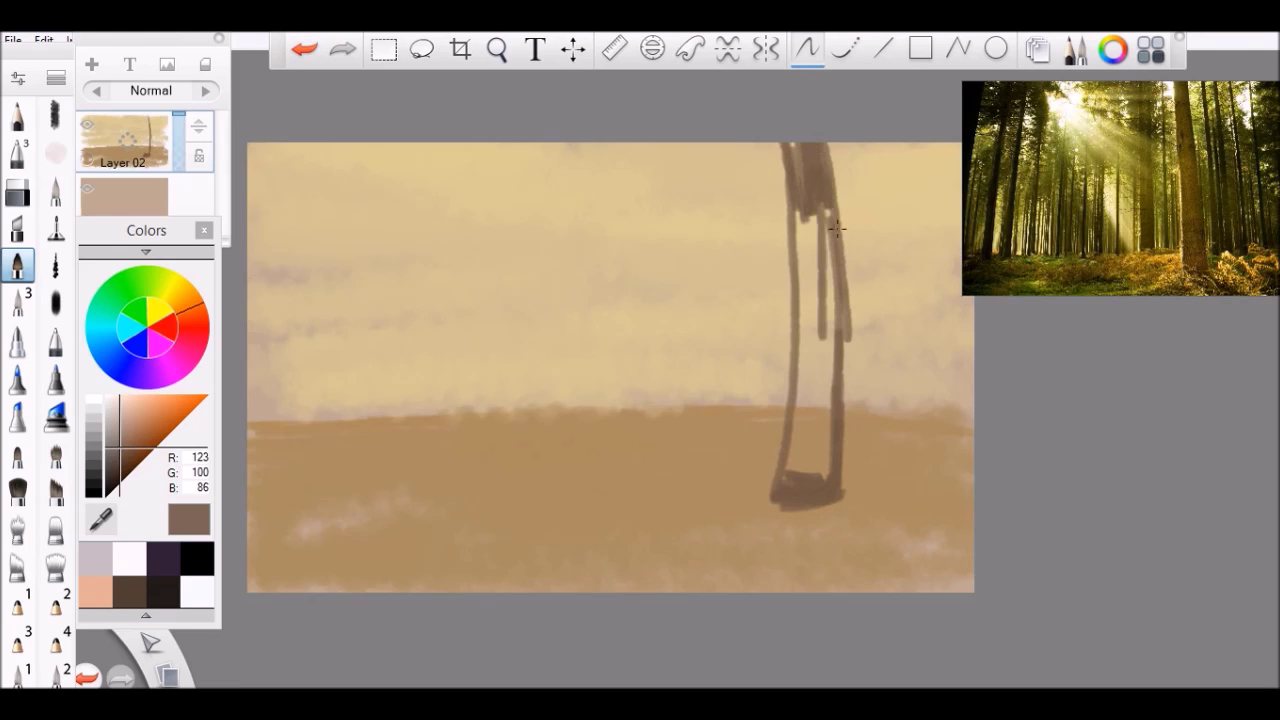
pyautogui.moveTo(820, 205)
pyautogui.mouseDown()
pyautogui.moveTo(800, 485)
pyautogui.moveTo(840, 405)
pyautogui.mouseUp()
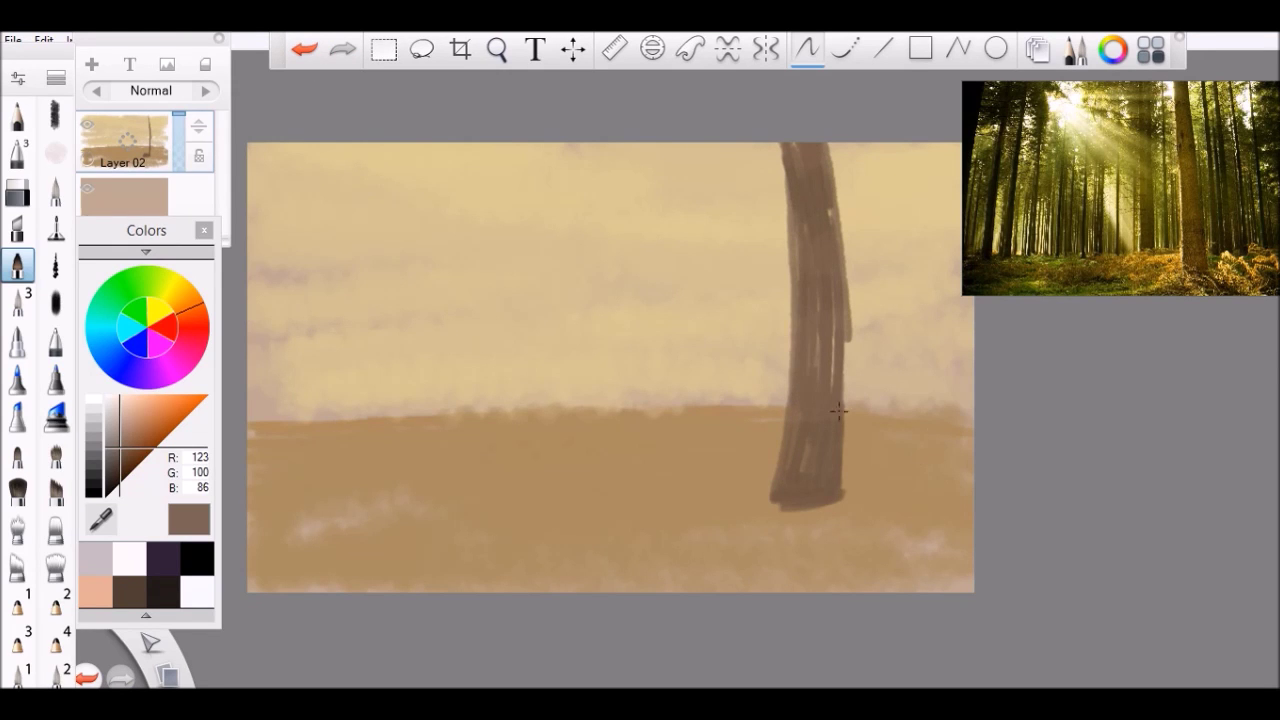
# Save the trunk brown in the first palette swatch and paint slim darker trunks beside the large tree
pyautogui.moveTo(189, 519); pyautogui.dragTo(96, 558)
pyautogui.click(108, 465)
pyautogui.moveTo(877, 442); pyautogui.dragTo(890, 250)
pyautogui.click(304, 49)
pyautogui.click(138, 454)
pyautogui.moveTo(877, 145)
pyautogui.mouseDown()
pyautogui.moveTo(880, 438)
pyautogui.moveTo(862, 145)
pyautogui.mouseUp()
pyautogui.moveTo(868, 262); pyautogui.dragTo(876, 426)
# Paint thin dark trunks near the canvas's right edge, undoing the strokes that miss
pyautogui.click(934, 430)
pyautogui.moveTo(940, 145); pyautogui.dragTo(940, 428)
pyautogui.click(304, 49)
pyautogui.moveTo(935, 145)
pyautogui.mouseDown()
pyautogui.moveTo(942, 430)
pyautogui.moveTo(954, 443)
pyautogui.moveTo(945, 414)
pyautogui.mouseUp()
pyautogui.moveTo(916, 170)
pyautogui.mouseDown()
pyautogui.moveTo(935, 420)
pyautogui.moveTo(912, 150)
pyautogui.moveTo(942, 430)
pyautogui.mouseUp()
pyautogui.click(304, 49)
# Add further thin trunk strokes around the large tree and the right edge, undoing the last two
pyautogui.moveTo(840, 440); pyautogui.dragTo(836, 164)
pyautogui.moveTo(884, 426); pyautogui.dragTo(880, 150)
pyautogui.moveTo(880, 152)
pyautogui.mouseDown()
pyautogui.moveTo(886, 430)
pyautogui.moveTo(880, 150)
pyautogui.mouseUp()
pyautogui.moveTo(932, 396)
pyautogui.mouseDown()
pyautogui.moveTo(927, 181)
pyautogui.moveTo(910, 148)
pyautogui.mouseUp()
pyautogui.moveTo(944, 336); pyautogui.dragTo(950, 150)
pyautogui.moveTo(828, 378)
pyautogui.mouseDown()
pyautogui.moveTo(820, 190)
pyautogui.moveTo(826, 388)
pyautogui.moveTo(856, 454)
pyautogui.moveTo(834, 182)
pyautogui.mouseUp()
pyautogui.click(304, 49)
pyautogui.click(304, 49)
# Soften the horizon and the right-hand trunk bases with hazy smoke strokes in tan and cream sampled from the painting
pyautogui.click(100, 518)
pyautogui.moveTo(530, 428)
pyautogui.mouseDown()
pyautogui.moveTo(701, 410)
pyautogui.moveTo(250, 432)
pyautogui.mouseUp()
pyautogui.moveTo(290, 395); pyautogui.dragTo(486, 400)
pyautogui.moveTo(880, 345)
pyautogui.mouseDown()
pyautogui.moveTo(928, 390)
pyautogui.moveTo(580, 443)
pyautogui.moveTo(464, 271)
pyautogui.mouseUp()
pyautogui.click(101, 521)
pyautogui.moveTo(390, 400); pyautogui.dragTo(760, 374)
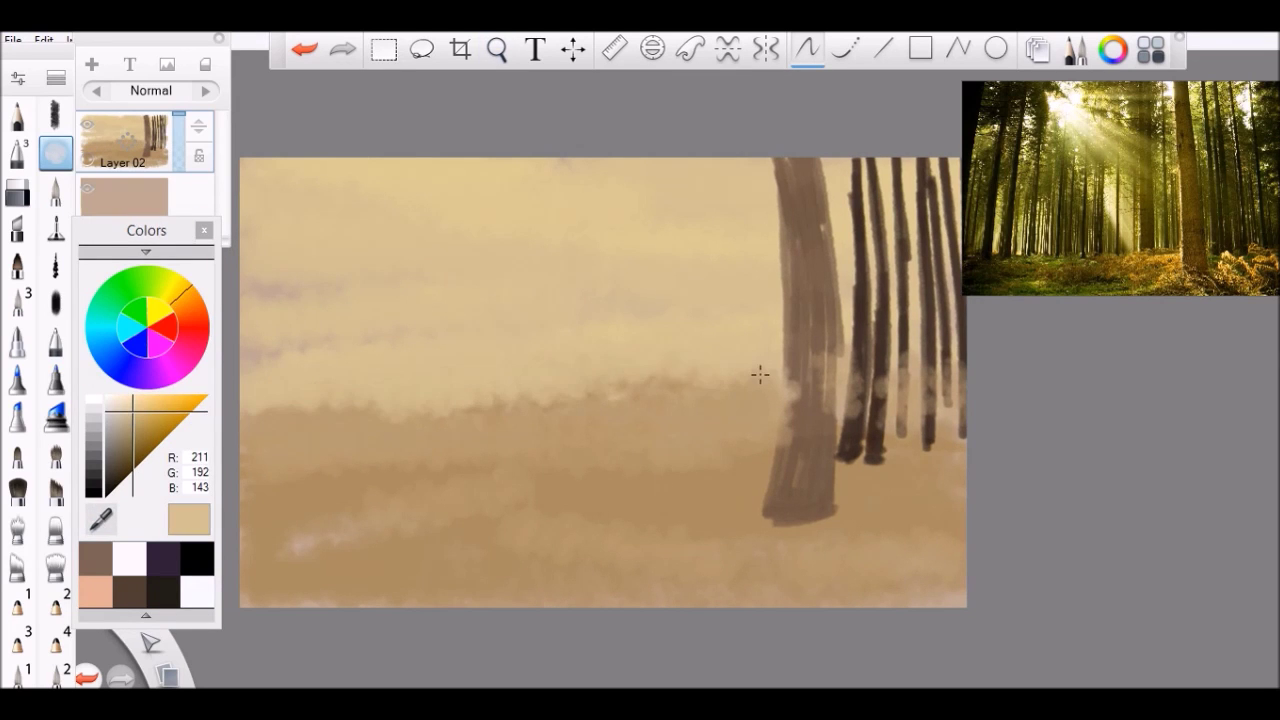
# Reduce the PaintBrush size to 12.9 for heavy pen pressure and 10.9 for light pen pressure
pyautogui.click(17, 265)
pyautogui.click(14, 266)
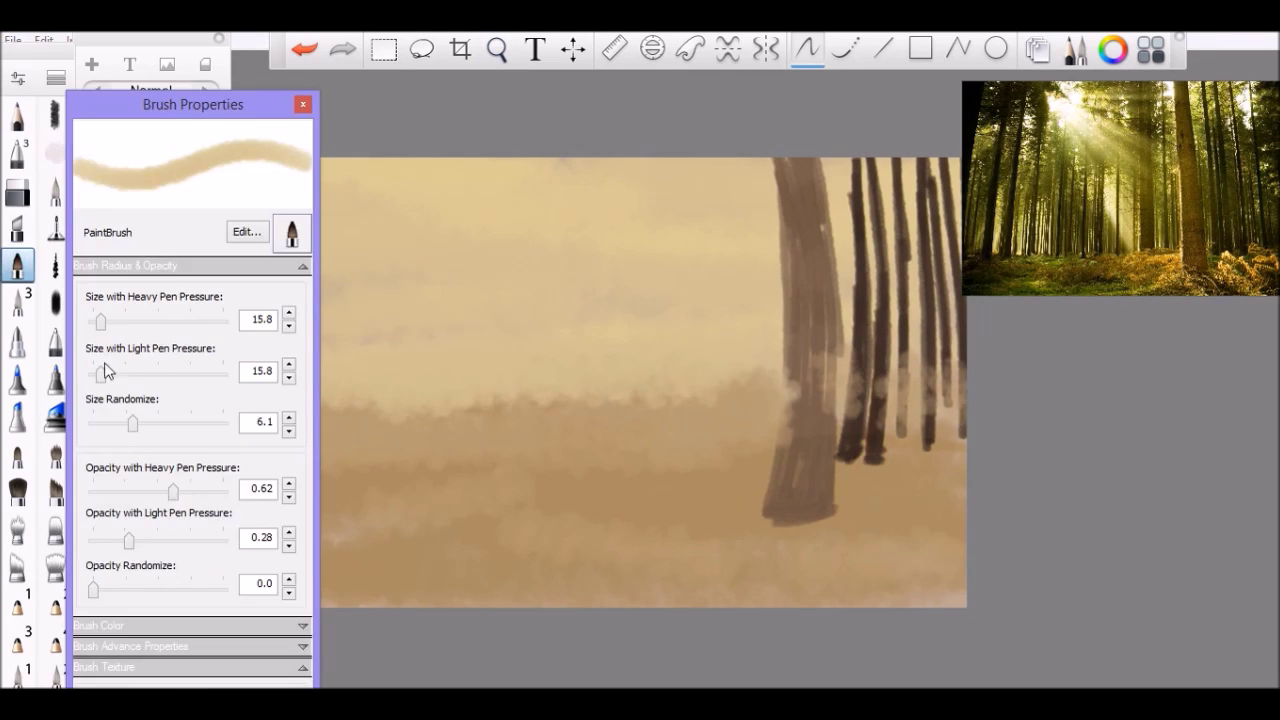
pyautogui.click(288, 382)
pyautogui.click(288, 327)
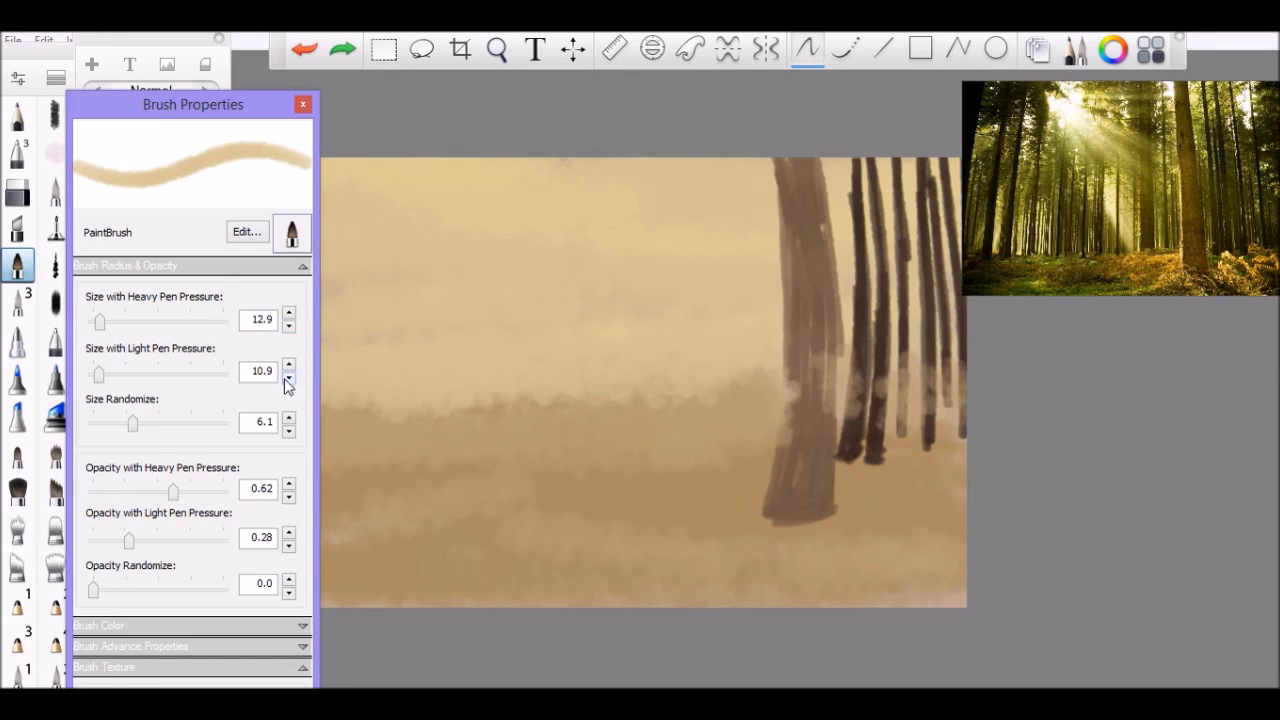
# Paint the first trunks along the canvas's left edge in the dark brown swatch, undoing the last two strokes
pyautogui.click(130, 590)
pyautogui.moveTo(338, 410)
pyautogui.mouseDown()
pyautogui.moveTo(351, 491)
pyautogui.moveTo(372, 200)
pyautogui.moveTo(345, 376)
pyautogui.mouseUp()
pyautogui.moveTo(312, 168)
pyautogui.mouseDown()
pyautogui.moveTo(289, 462)
pyautogui.moveTo(282, 384)
pyautogui.mouseUp()
pyautogui.moveTo(306, 250); pyautogui.dragTo(314, 440)
pyautogui.moveTo(338, 168); pyautogui.dragTo(310, 378)
pyautogui.hotkey('ctrl', 'z')
pyautogui.hotkey('ctrl', 'z')
# Add more dark brown trunk strokes beside those at the left edge
pyautogui.moveTo(300, 300); pyautogui.dragTo(284, 440)
pyautogui.moveTo(308, 206); pyautogui.dragTo(300, 449)
pyautogui.moveTo(302, 234); pyautogui.dragTo(318, 420)
pyautogui.moveTo(338, 168)
pyautogui.mouseDown()
pyautogui.moveTo(312, 408)
pyautogui.moveTo(342, 395)
pyautogui.mouseUp()
pyautogui.hotkey('ctrl', 'z')
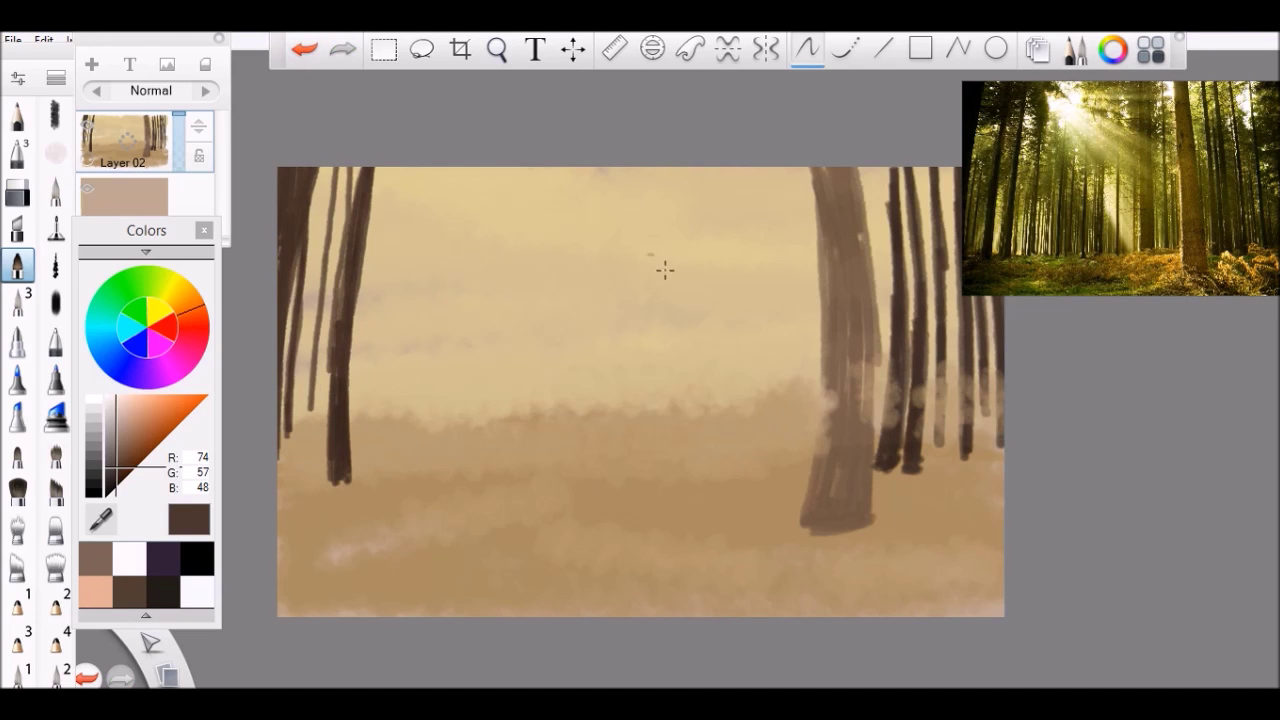
# Build up a thick dark trunk with a ragged base just left of the large tree
pyautogui.moveTo(699, 168)
pyautogui.mouseDown()
pyautogui.moveTo(690, 402)
pyautogui.moveTo(770, 390)
pyautogui.mouseUp()
pyautogui.click(305, 50)
pyautogui.moveTo(766, 240); pyautogui.dragTo(770, 388)
pyautogui.moveTo(732, 270); pyautogui.dragTo(732, 388)
pyautogui.moveTo(750, 168)
pyautogui.mouseDown()
pyautogui.moveTo(742, 398)
pyautogui.moveTo(760, 400)
pyautogui.mouseUp()
pyautogui.moveTo(760, 390)
pyautogui.mouseDown()
pyautogui.moveTo(773, 166)
pyautogui.moveTo(748, 388)
pyautogui.mouseUp()
pyautogui.keyDown('alt'); pyautogui.click(840, 330); pyautogui.keyUp('alt')
pyautogui.moveTo(735, 200); pyautogui.dragTo(730, 384)
pyautogui.moveTo(760, 168); pyautogui.dragTo(758, 382)
# Paint several thin trunks spread over the left half of the forest in medium brown (RGB 95, 77, 67)
pyautogui.moveTo(490, 168)
pyautogui.mouseDown()
pyautogui.moveTo(488, 420)
pyautogui.moveTo(473, 350)
pyautogui.mouseUp()
pyautogui.hotkey('ctrl', 'z')
pyautogui.moveTo(546, 168)
pyautogui.mouseDown()
pyautogui.moveTo(549, 395)
pyautogui.moveTo(573, 360)
pyautogui.moveTo(519, 356)
pyautogui.mouseUp()
pyautogui.moveTo(531, 184); pyautogui.dragTo(535, 390)
pyautogui.moveTo(488, 168); pyautogui.dragTo(484, 382)
pyautogui.moveTo(411, 168)
pyautogui.mouseDown()
pyautogui.moveTo(408, 366)
pyautogui.moveTo(380, 404)
pyautogui.moveTo(409, 384)
pyautogui.mouseUp()
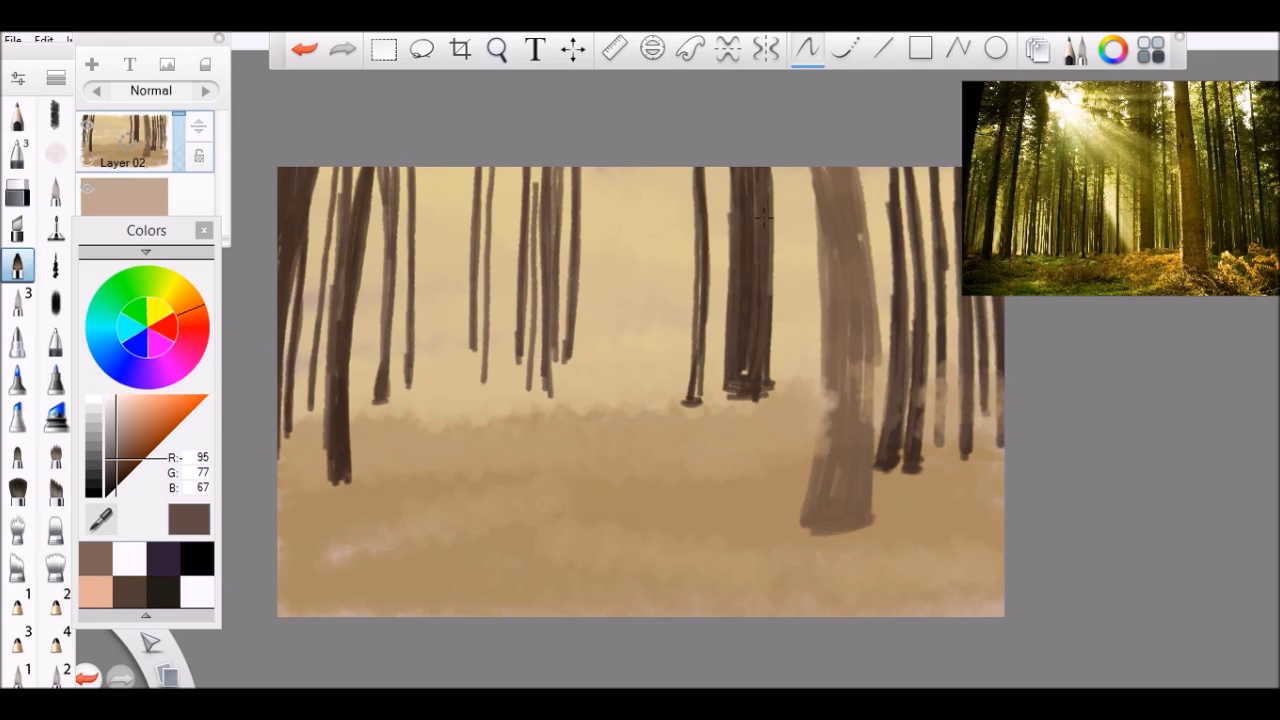
# Paint thin background trunks immediately on both sides of the large tree
pyautogui.moveTo(800, 168); pyautogui.dragTo(795, 400)
pyautogui.moveTo(813, 236); pyautogui.dragTo(812, 398)
pyautogui.moveTo(798, 178); pyautogui.dragTo(796, 372)
pyautogui.moveTo(876, 168); pyautogui.dragTo(872, 298)
pyautogui.moveTo(884, 168); pyautogui.dragTo(880, 304)
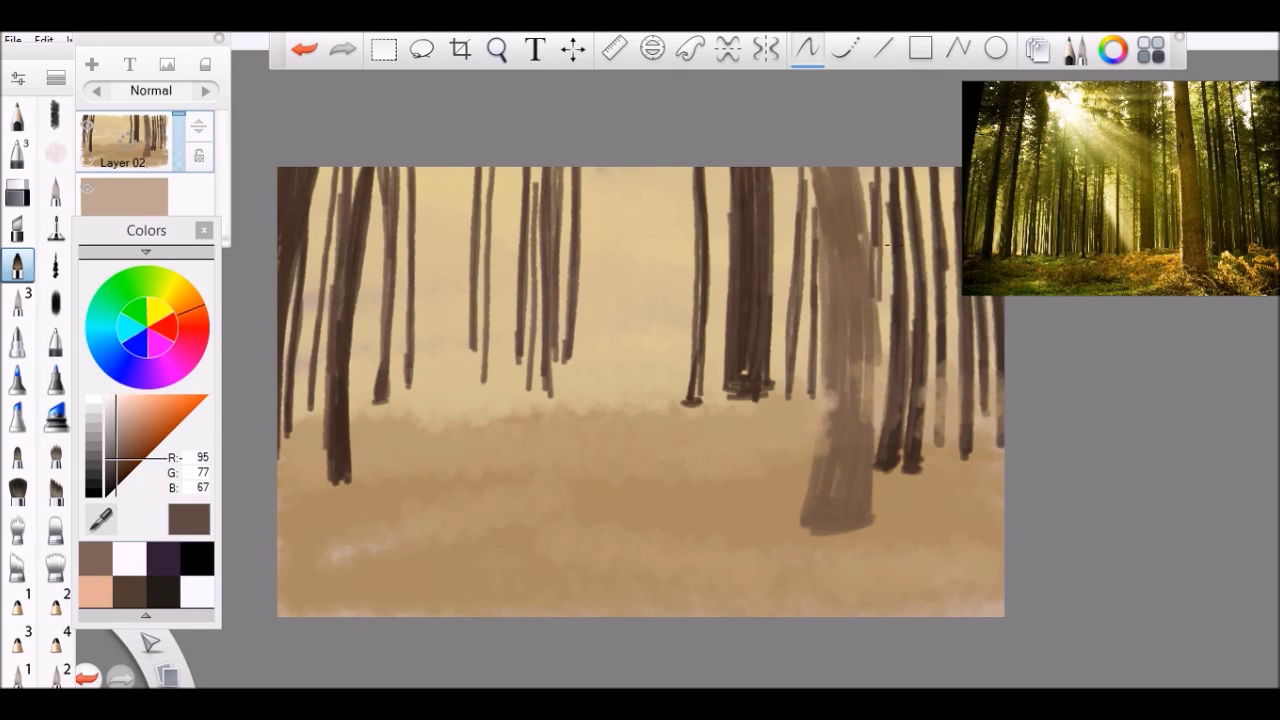
# Fill the gap in the middle of the forest with thin background trunks
pyautogui.moveTo(643, 168); pyautogui.dragTo(640, 390)
pyautogui.moveTo(606, 168)
pyautogui.mouseDown()
pyautogui.moveTo(595, 348)
pyautogui.moveTo(614, 340)
pyautogui.mouseUp()
pyautogui.moveTo(632, 176); pyautogui.dragTo(630, 340)
pyautogui.moveTo(668, 168); pyautogui.dragTo(682, 346)
pyautogui.moveTo(718, 168); pyautogui.dragTo(716, 358)
# Add thin trunks in the left-centre gaps and thicken one of them into a longer foreground trunk
pyautogui.moveTo(450, 168); pyautogui.dragTo(438, 378)
pyautogui.moveTo(466, 168); pyautogui.dragTo(462, 346)
pyautogui.moveTo(505, 168); pyautogui.dragTo(504, 350)
pyautogui.moveTo(550, 176); pyautogui.dragTo(550, 418)
pyautogui.moveTo(555, 210); pyautogui.dragTo(566, 428)
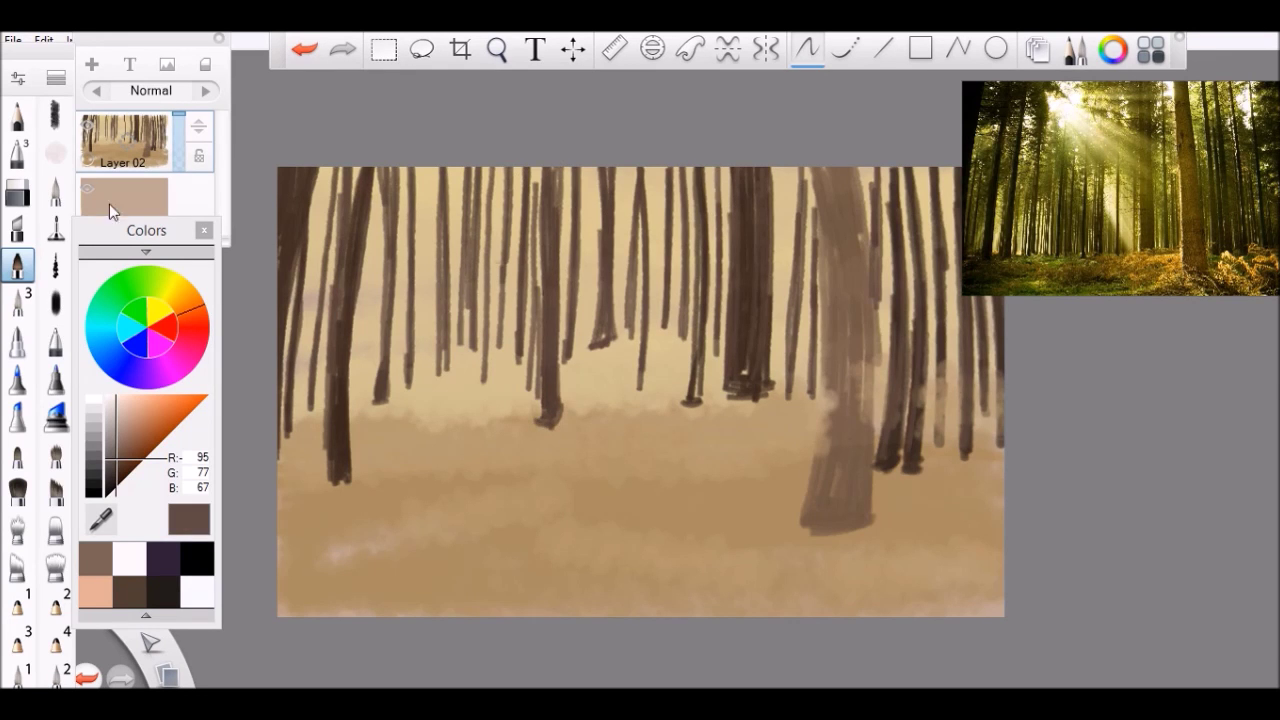
# Shade the large tree and restore the faded lower parts of the right-hand trunks in a medium brown
pyautogui.click(123, 452)
pyautogui.moveTo(826, 312); pyautogui.dragTo(820, 505)
pyautogui.moveTo(860, 275); pyautogui.dragTo(862, 428)
pyautogui.moveTo(830, 236); pyautogui.dragTo(845, 395)
pyautogui.moveTo(940, 300); pyautogui.dragTo(940, 440)
pyautogui.moveTo(980, 296); pyautogui.dragTo(980, 444)
# Paint golden foliage (RGB 223, 186, 104) around the large tree's base, spreading toward the centre and the right edge
pyautogui.click(153, 402)
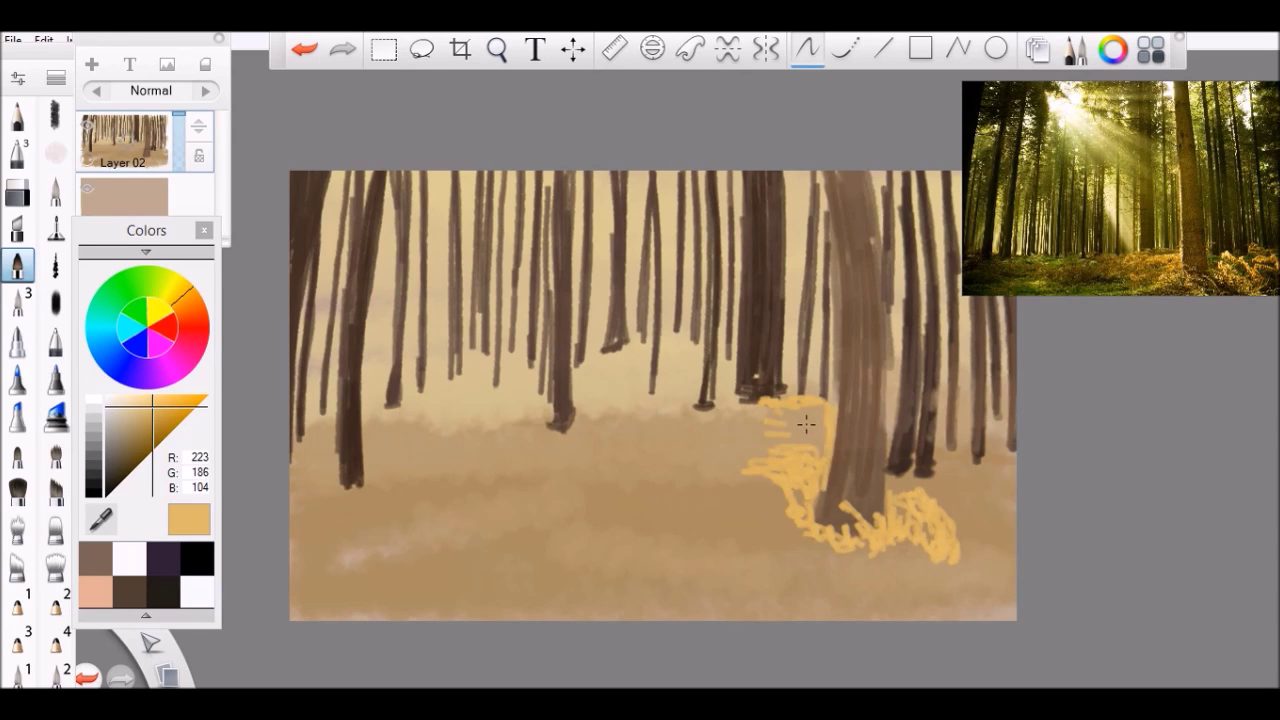
pyautogui.press('a')
pyautogui.moveTo(778, 421)
pyautogui.mouseDown()
pyautogui.moveTo(769, 454)
pyautogui.moveTo(954, 506)
pyautogui.moveTo(766, 503)
pyautogui.moveTo(700, 480)
pyautogui.mouseUp()
pyautogui.click(17, 265)
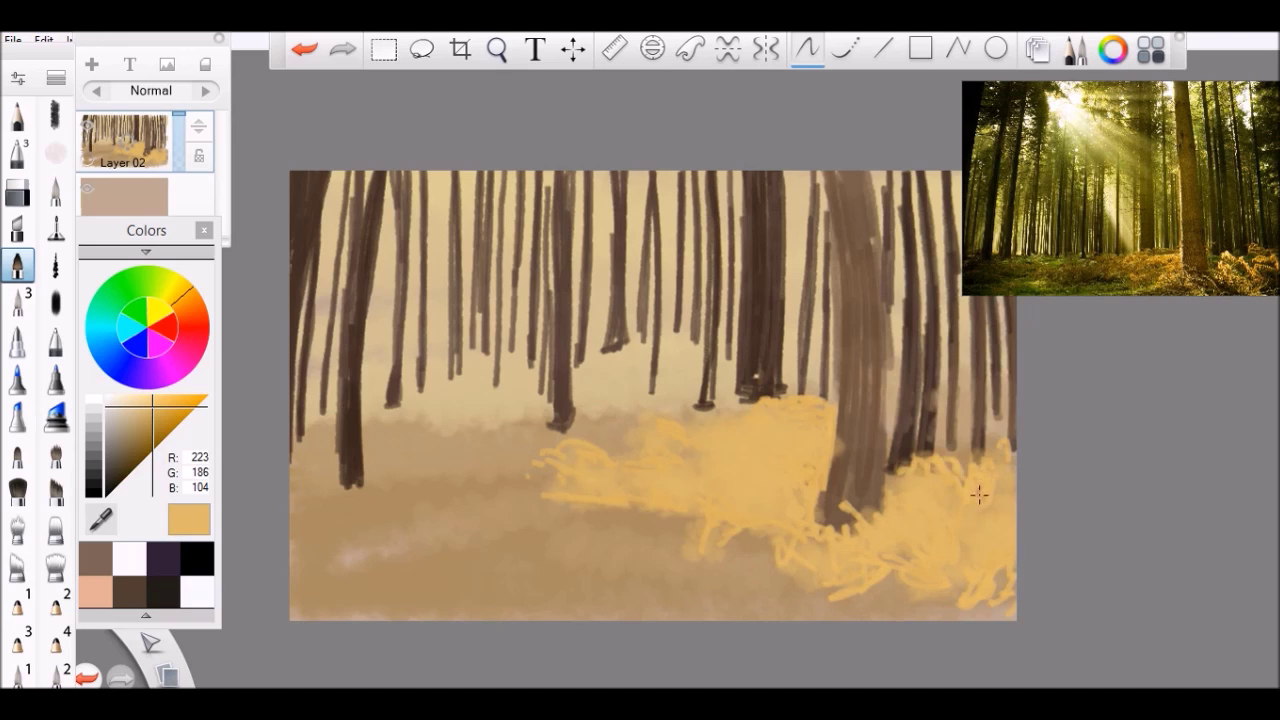
# Shade the golden foliage's underside and right corner with orange brown (RGB 195, 151, 100) and dark brown (RGB 134, 105, 70)
pyautogui.click(190, 288)
pyautogui.click(143, 430)
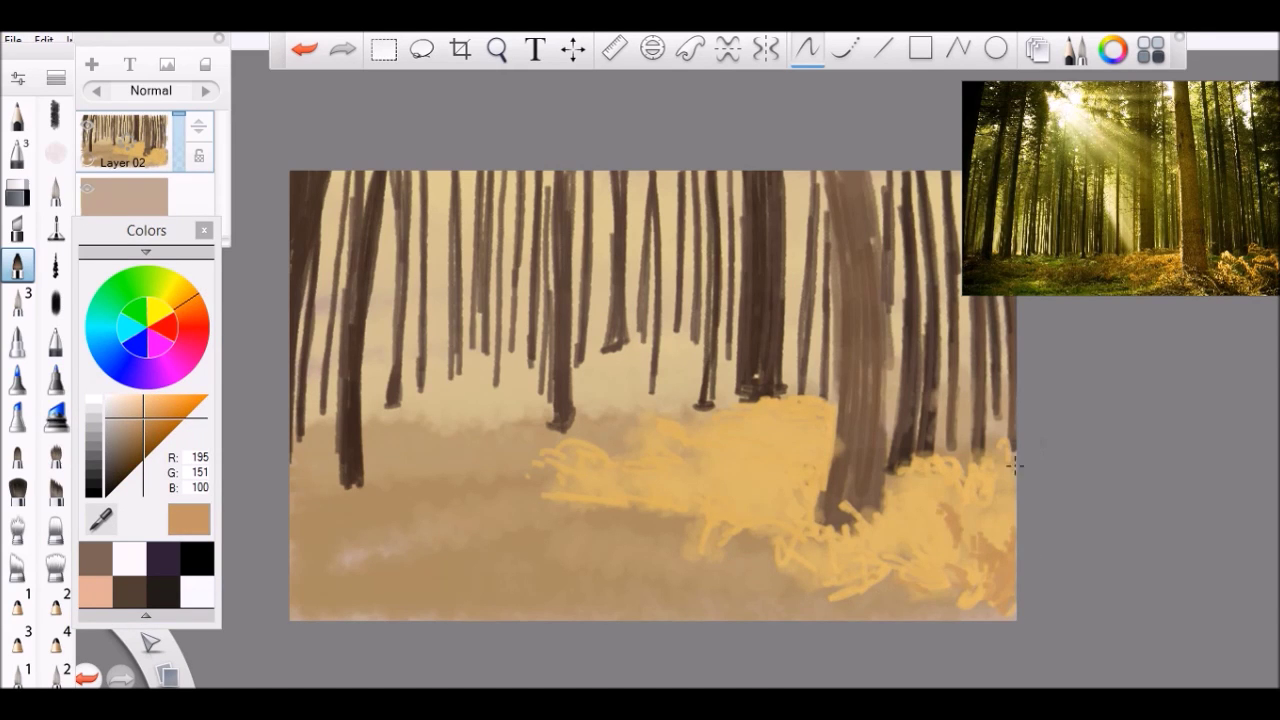
pyautogui.click(130, 440)
pyautogui.moveTo(590, 513); pyautogui.dragTo(693, 519)
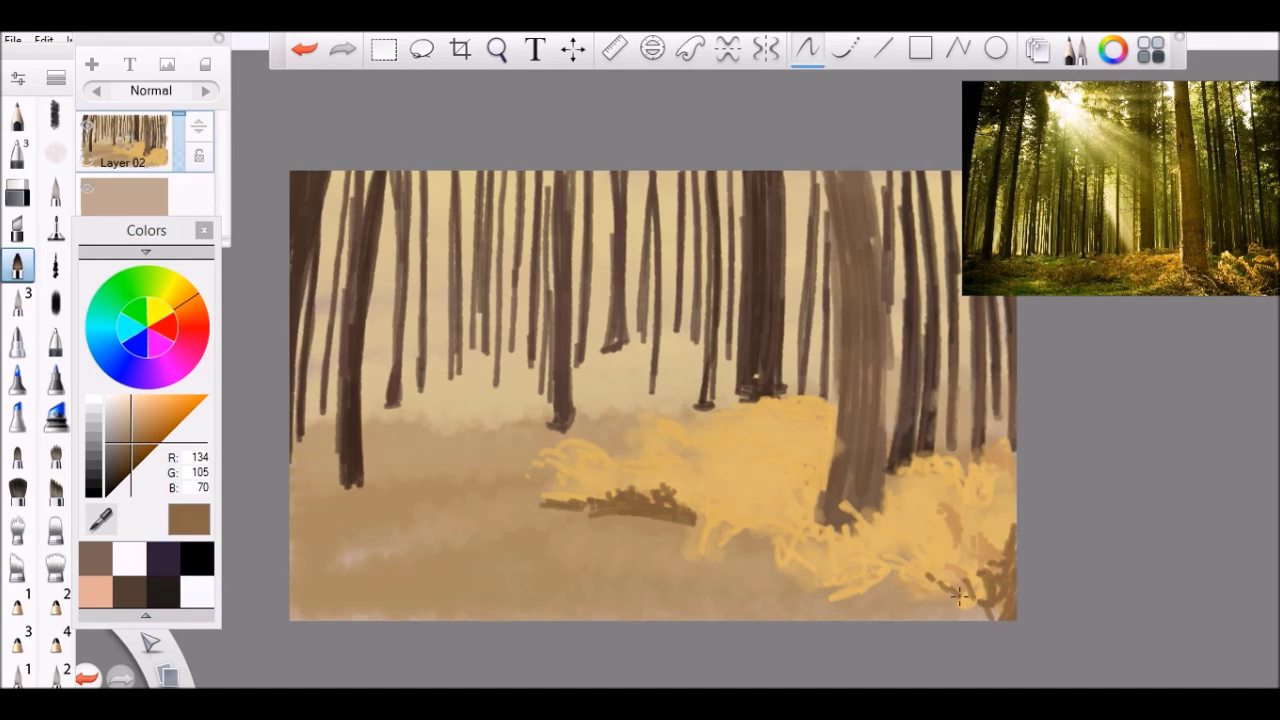
pyautogui.moveTo(958, 596); pyautogui.dragTo(980, 565)
# Paint soft olive bushes and grass over the left and centre ground with the smoke brush, undoing the last three strokes
pyautogui.click(187, 282)
pyautogui.click(143, 434)
pyautogui.click(55, 152)
pyautogui.moveTo(583, 507)
pyautogui.mouseDown()
pyautogui.moveTo(691, 586)
pyautogui.moveTo(471, 466)
pyautogui.moveTo(477, 537)
pyautogui.moveTo(817, 594)
pyautogui.mouseUp()
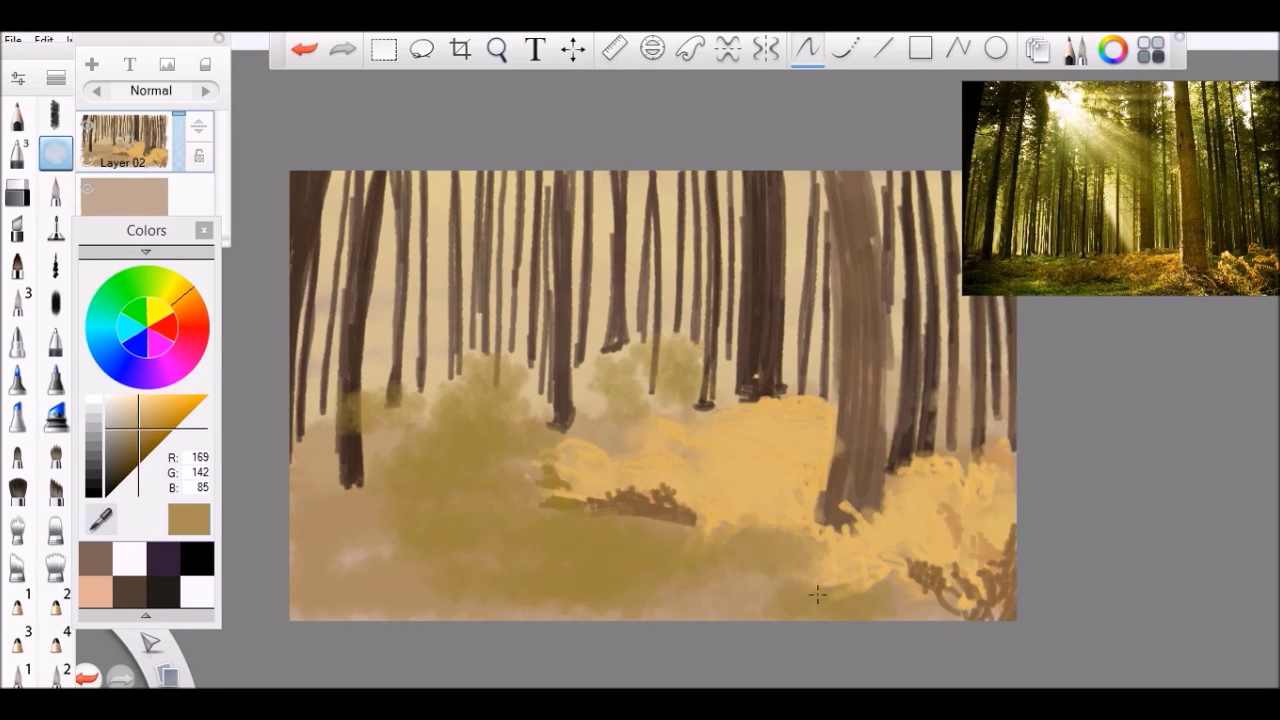
pyautogui.hotkey('ctrl', 'z')
pyautogui.hotkey('ctrl', 'z')
pyautogui.hotkey('ctrl', 'z')
# Increase the smoke brush's size with light pen pressure in its brush properties
pyautogui.click(17, 78)
pyautogui.click(289, 365)
pyautogui.click(289, 365)
pyautogui.click(289, 365)
pyautogui.click(289, 365)
pyautogui.click(289, 365)
pyautogui.click(289, 365)
pyautogui.scroll(-3, 177, 440)
pyautogui.click(289, 518)
# Paint the lower ground in olive brown (RGB 163, 136, 75) and the golden foliage's edges in orange brown (RGB 163, 122, 75)
pyautogui.click(577, 500)
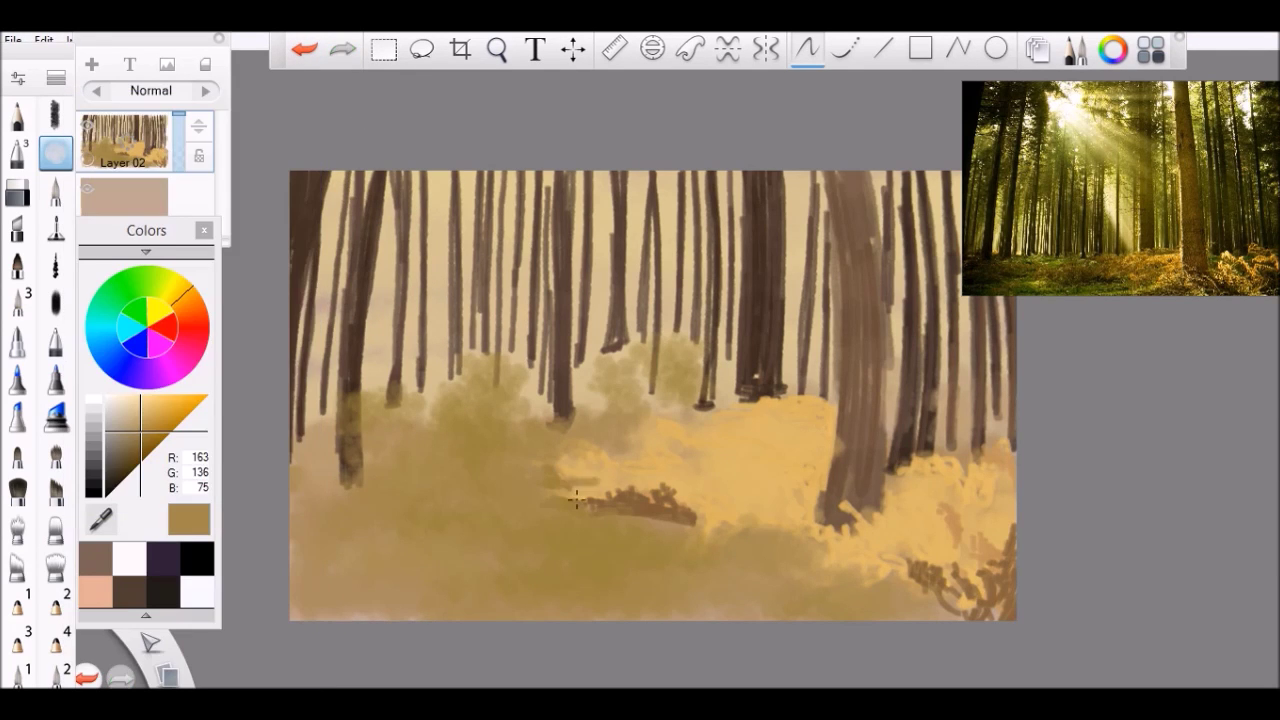
pyautogui.moveTo(577, 500); pyautogui.dragTo(750, 558)
pyautogui.moveTo(430, 615); pyautogui.dragTo(334, 557)
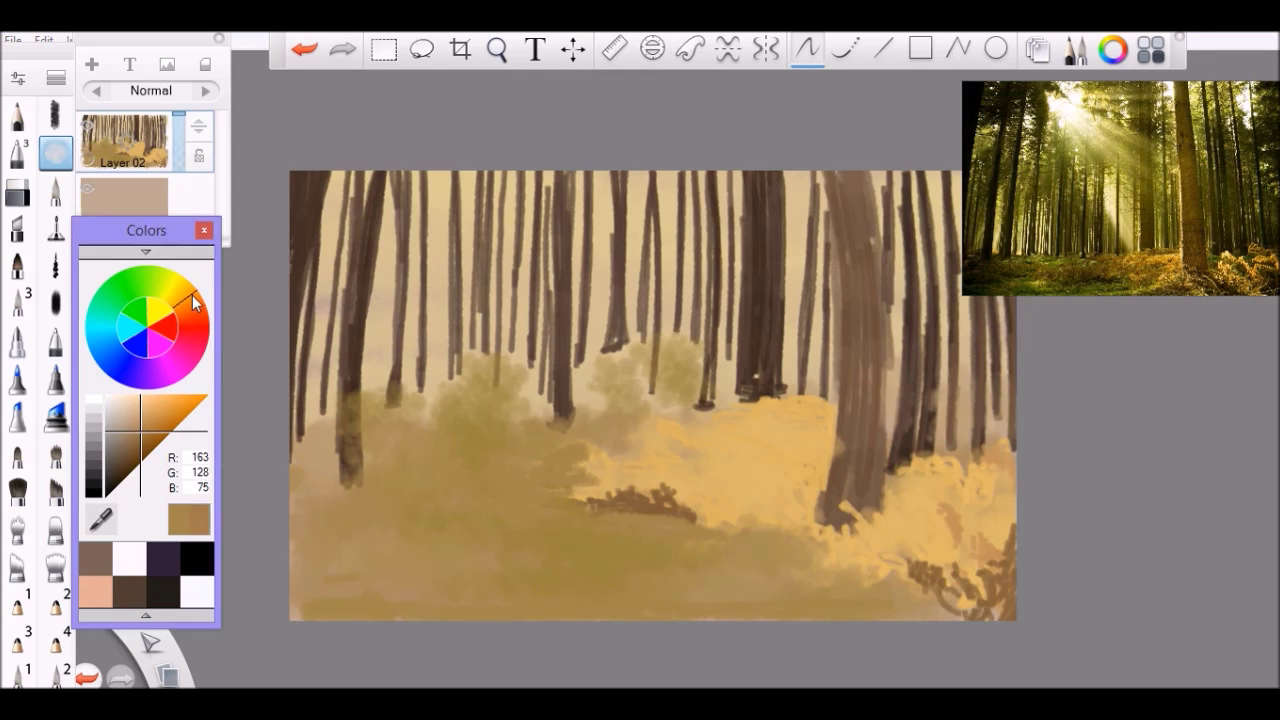
pyautogui.moveTo(790, 540); pyautogui.dragTo(669, 523)
pyautogui.moveTo(995, 610)
pyautogui.mouseDown()
pyautogui.moveTo(967, 545)
pyautogui.moveTo(974, 446)
pyautogui.mouseUp()
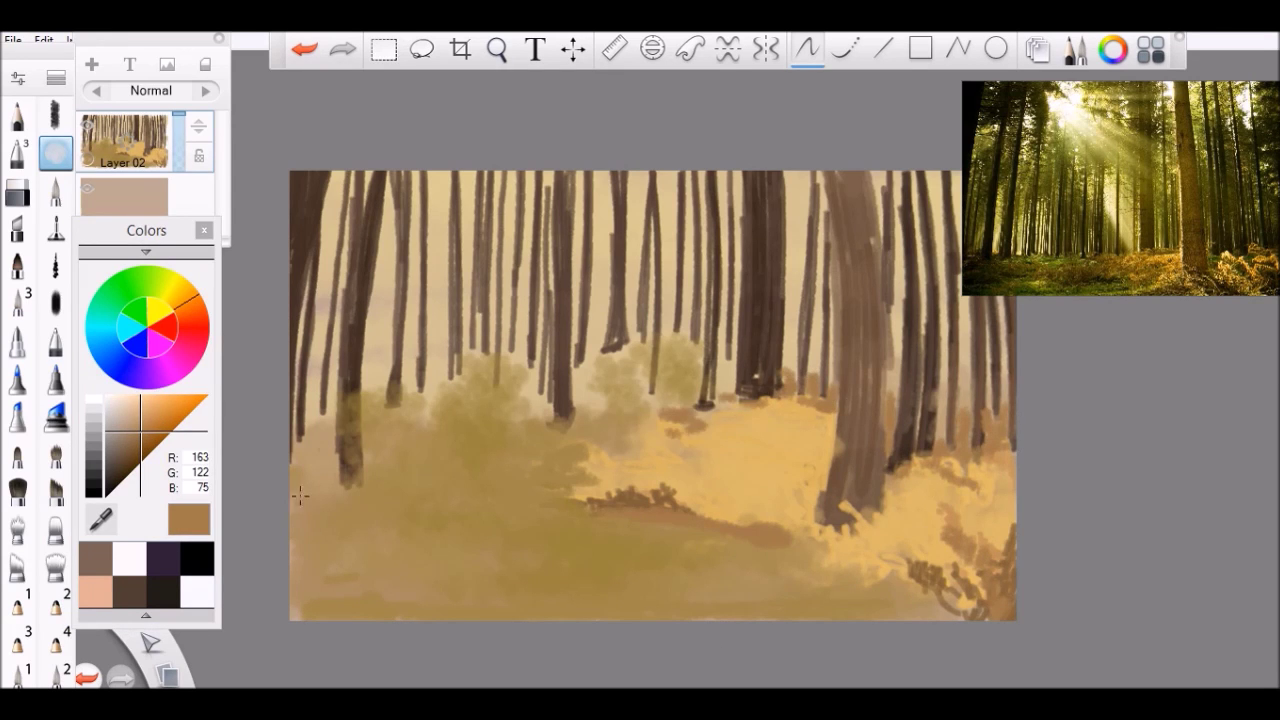
# Raise the smoke brush's light-pressure size by two more increments
pyautogui.hotkey('ctrl', 'alt', 'b')
pyautogui.click(288, 367)
pyautogui.click(288, 367)
pyautogui.hotkey('ctrl', 'alt', 'b')
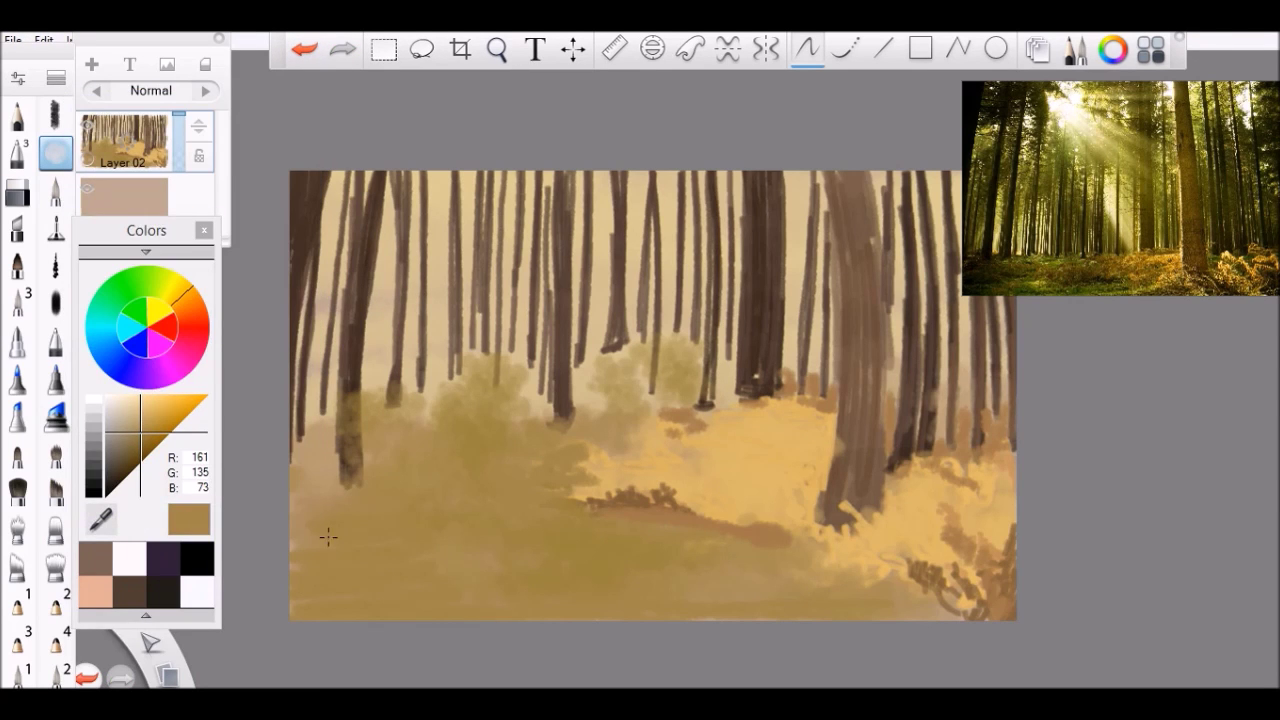
# Paint olive brown (RGB 161, 135, 73) over the left tree bases, the lower ground and the golden patch's left edge
pyautogui.moveTo(368, 470); pyautogui.dragTo(380, 388)
pyautogui.moveTo(330, 505); pyautogui.dragTo(300, 410)
pyautogui.moveTo(700, 592); pyautogui.dragTo(780, 590)
pyautogui.moveTo(570, 465); pyautogui.dragTo(680, 440)
# Sample the ground's olive brown and paint it over the golden foliage on both sides of the thick right trunk
pyautogui.keyDown('alt'); pyautogui.click(998, 538); pyautogui.keyUp('alt')
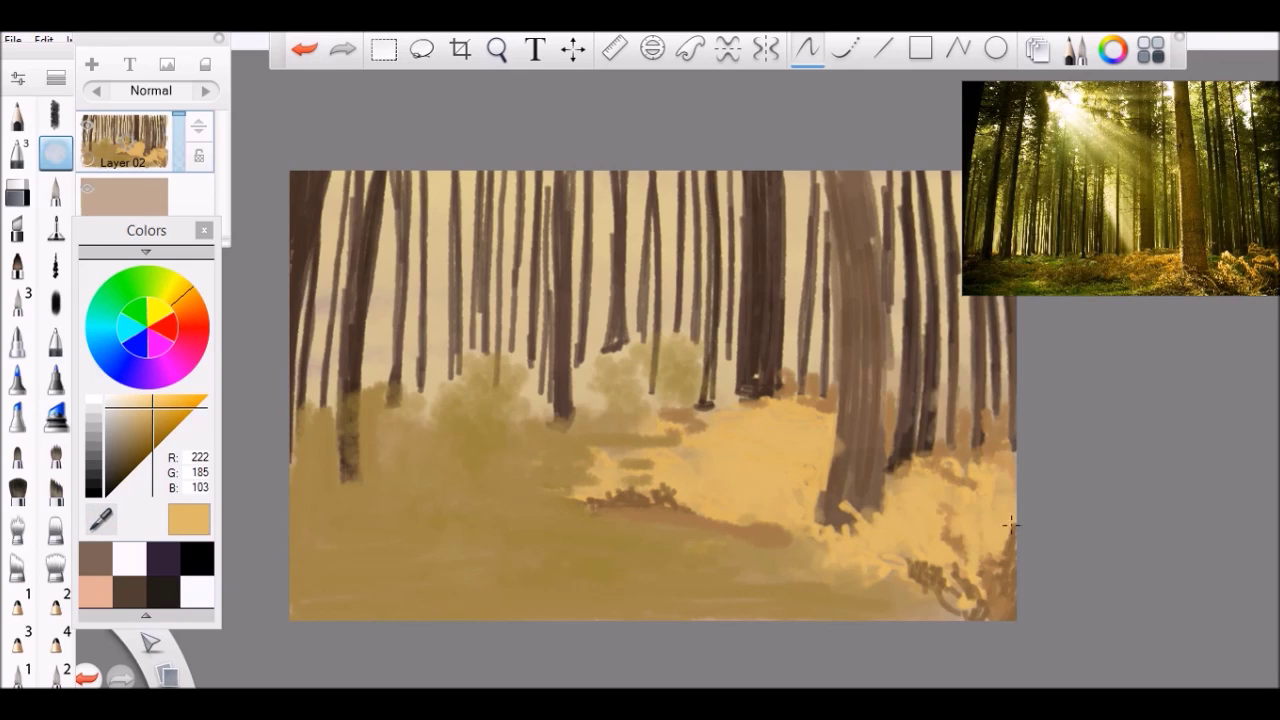
pyautogui.moveTo(998, 538); pyautogui.dragTo(935, 462)
pyautogui.keyDown('alt'); pyautogui.click(966, 509); pyautogui.keyUp('alt')
pyautogui.moveTo(945, 505)
pyautogui.mouseDown()
pyautogui.moveTo(960, 540)
pyautogui.moveTo(892, 485)
pyautogui.mouseUp()
pyautogui.moveTo(995, 540); pyautogui.dragTo(920, 615)
pyautogui.moveTo(890, 568)
pyautogui.mouseDown()
pyautogui.moveTo(860, 530)
pyautogui.moveTo(967, 500)
pyautogui.mouseUp()
pyautogui.moveTo(812, 420); pyautogui.dragTo(672, 432)
pyautogui.moveTo(760, 475); pyautogui.dragTo(600, 495)
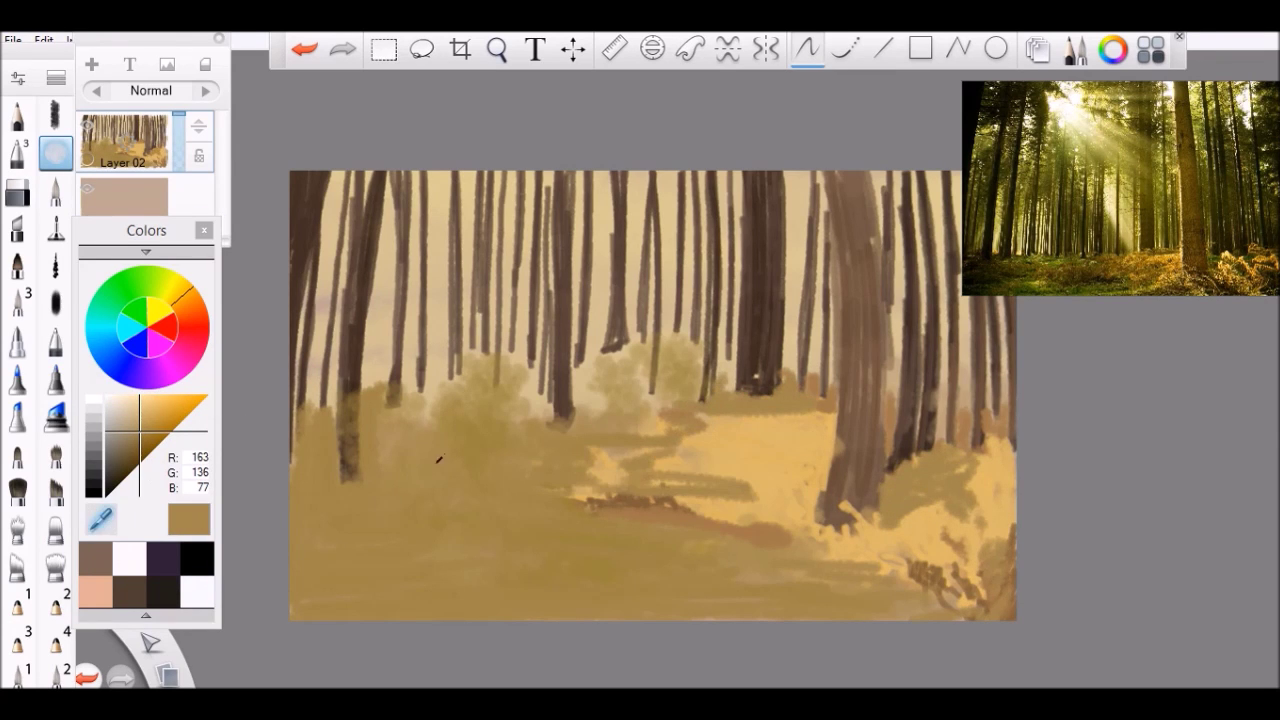
# Extend olive brown (RGB 164, 136, 76) over the central golden patch and the bushes behind it
pyautogui.moveTo(714, 440); pyautogui.dragTo(591, 500)
pyautogui.moveTo(962, 585)
pyautogui.mouseDown()
pyautogui.moveTo(780, 497)
pyautogui.moveTo(590, 375)
pyautogui.mouseUp()
pyautogui.moveTo(690, 360); pyautogui.dragTo(520, 400)
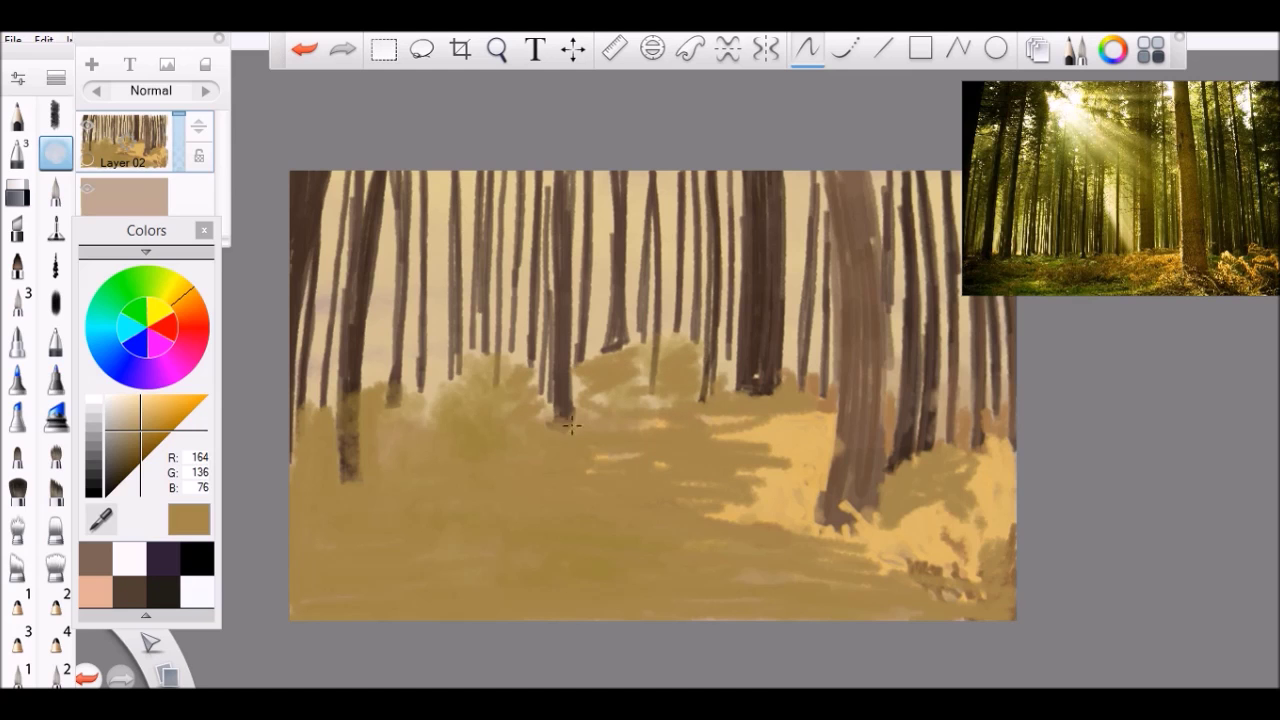
pyautogui.moveTo(975, 560); pyautogui.dragTo(720, 430)
pyautogui.moveTo(830, 495); pyautogui.dragTo(700, 420)
# Undo the last stroke and cover the golden patch beside the thick trunk in darker olive (RGB 156, 132, 61)
pyautogui.keyDown('alt'); pyautogui.click(597, 581); pyautogui.keyUp('alt')
pyautogui.hotkey('ctrl', 'z')
pyautogui.hotkey('ctrl', 'b')
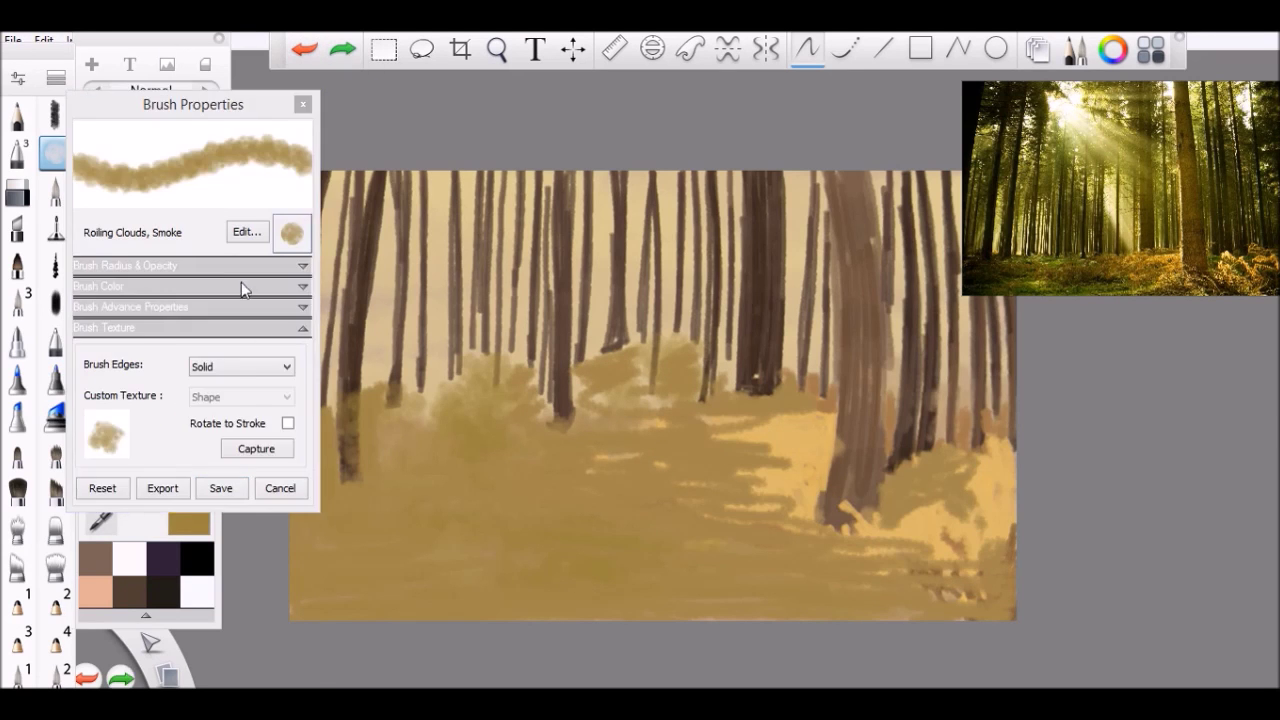
pyautogui.hotkey('ctrl', 'b')
pyautogui.moveTo(812, 430); pyautogui.dragTo(670, 522)
pyautogui.moveTo(844, 420); pyautogui.dragTo(757, 534)
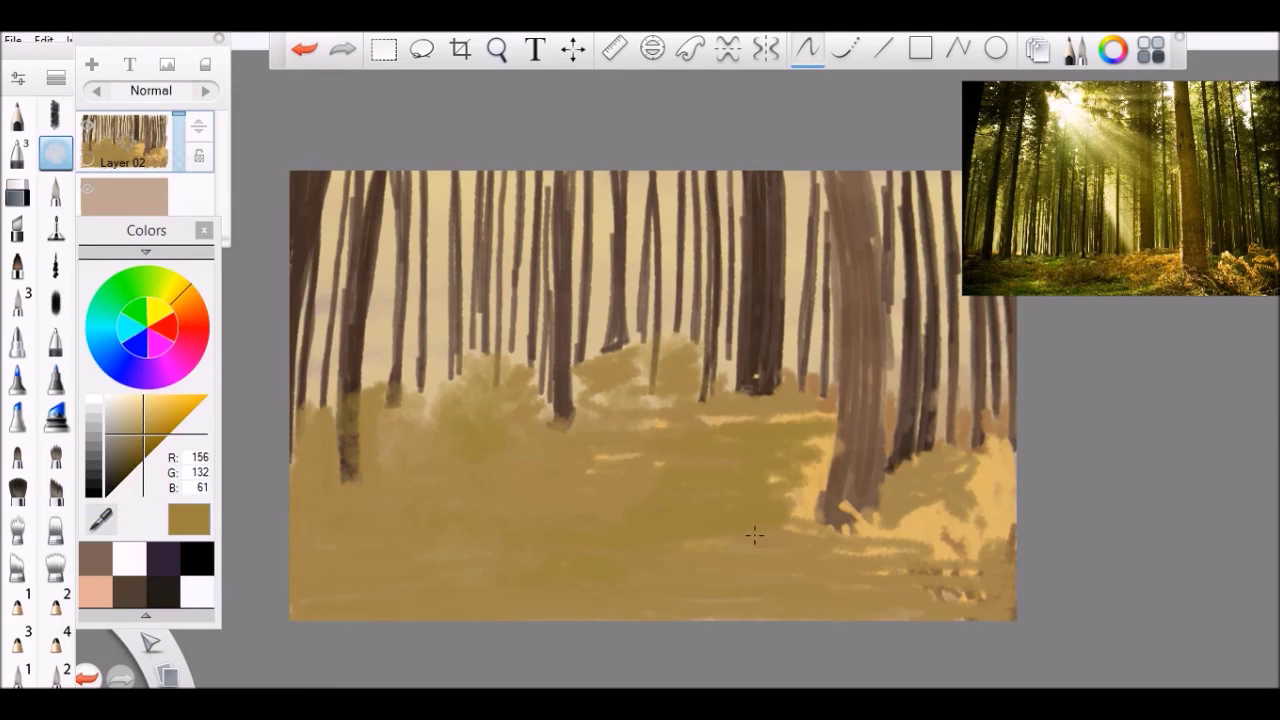
# Cover the golden foliage right of the thick trunk and the remaining central flecks with the same darker olive
pyautogui.moveTo(640, 456); pyautogui.dragTo(584, 474)
pyautogui.moveTo(1015, 460); pyautogui.dragTo(910, 555)
pyautogui.moveTo(1004, 500); pyautogui.dragTo(862, 550)
pyautogui.moveTo(840, 432); pyautogui.dragTo(798, 455)
pyautogui.moveTo(980, 562); pyautogui.dragTo(862, 560)
pyautogui.moveTo(824, 528); pyautogui.dragTo(786, 532)
# Paint upward olive strokes to form the tops of the bushes along the left tree line
pyautogui.moveTo(545, 420); pyautogui.dragTo(520, 355)
pyautogui.moveTo(480, 430); pyautogui.dragTo(460, 335)
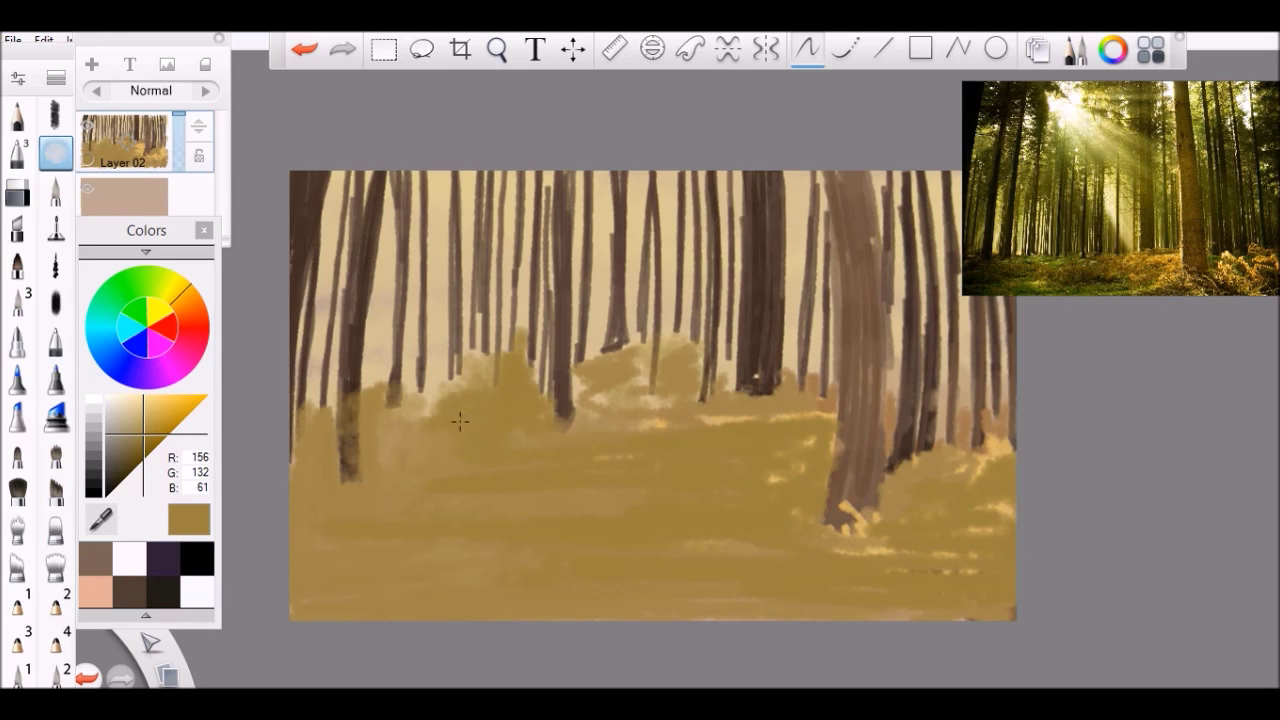
pyautogui.moveTo(440, 415); pyautogui.dragTo(425, 345)
pyautogui.moveTo(410, 440); pyautogui.dragTo(380, 365)
pyautogui.moveTo(335, 425); pyautogui.dragTo(315, 380)
# Fill the remaining golden gaps at the thick trunk's foot, the right edge and the lower right ground with olive
pyautogui.moveTo(885, 548); pyautogui.dragTo(825, 520)
pyautogui.moveTo(1012, 420); pyautogui.dragTo(966, 530)
pyautogui.moveTo(930, 612); pyautogui.dragTo(858, 616)
pyautogui.moveTo(145, 440); pyautogui.dragTo(157, 410)
pyautogui.moveTo(870, 515)
pyautogui.mouseDown()
pyautogui.moveTo(805, 495)
pyautogui.moveTo(790, 525)
pyautogui.mouseUp()
pyautogui.click(303, 50)
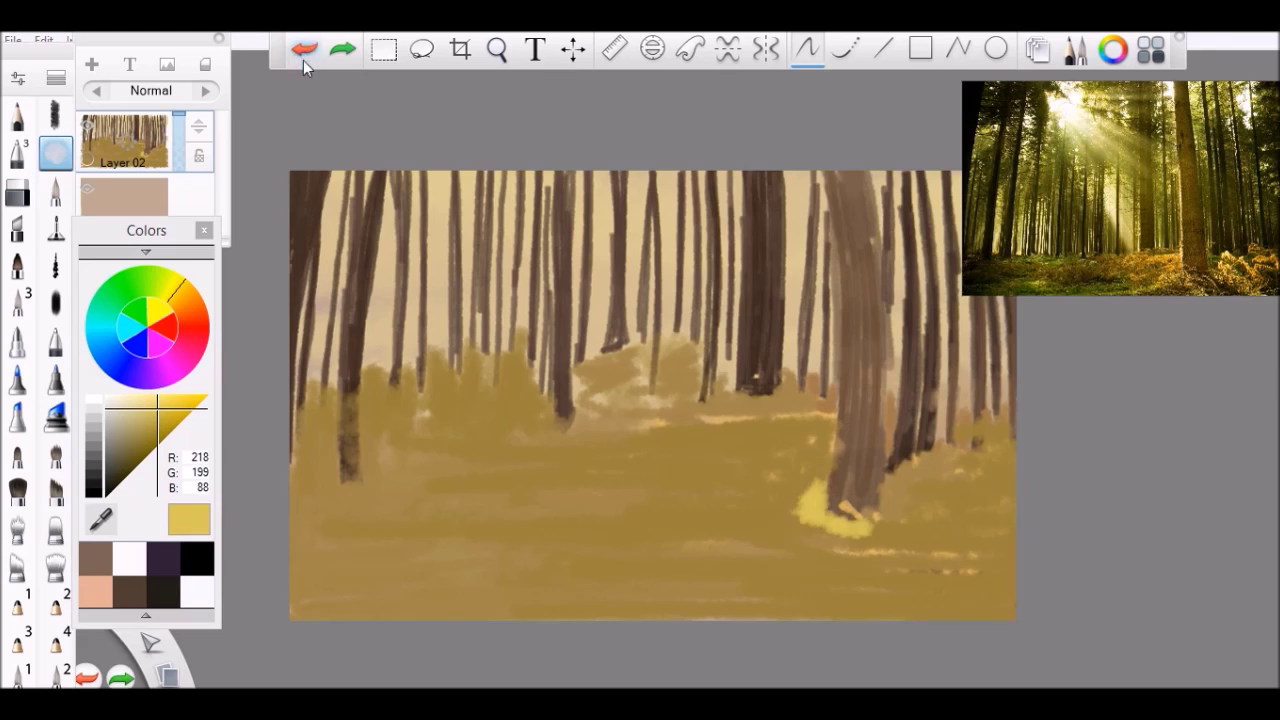
pyautogui.click(303, 50)
# Paint curved pale gold grass strokes (RGB 232, 203, 125) around the thick right trunk with a harder, finer brush
pyautogui.click(163, 405)
pyautogui.click(181, 284)
pyautogui.click(148, 403)
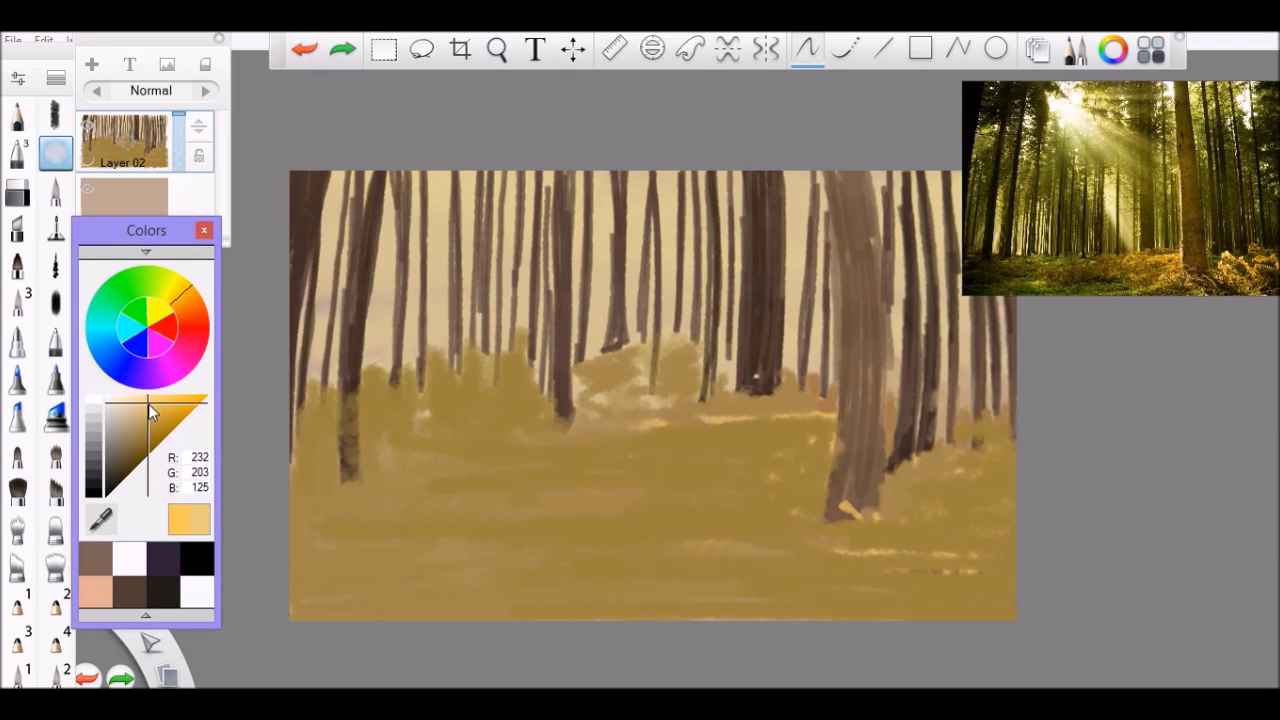
pyautogui.click(17, 265)
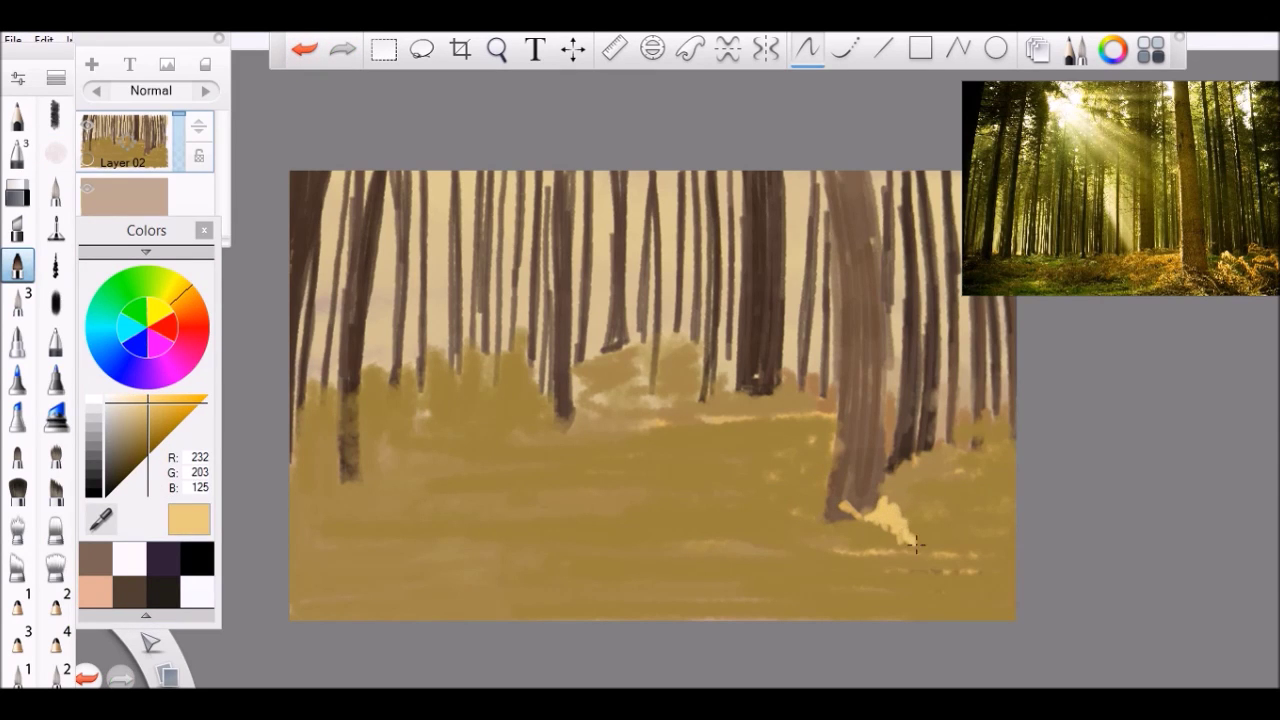
pyautogui.moveTo(978, 478); pyautogui.dragTo(1004, 530)
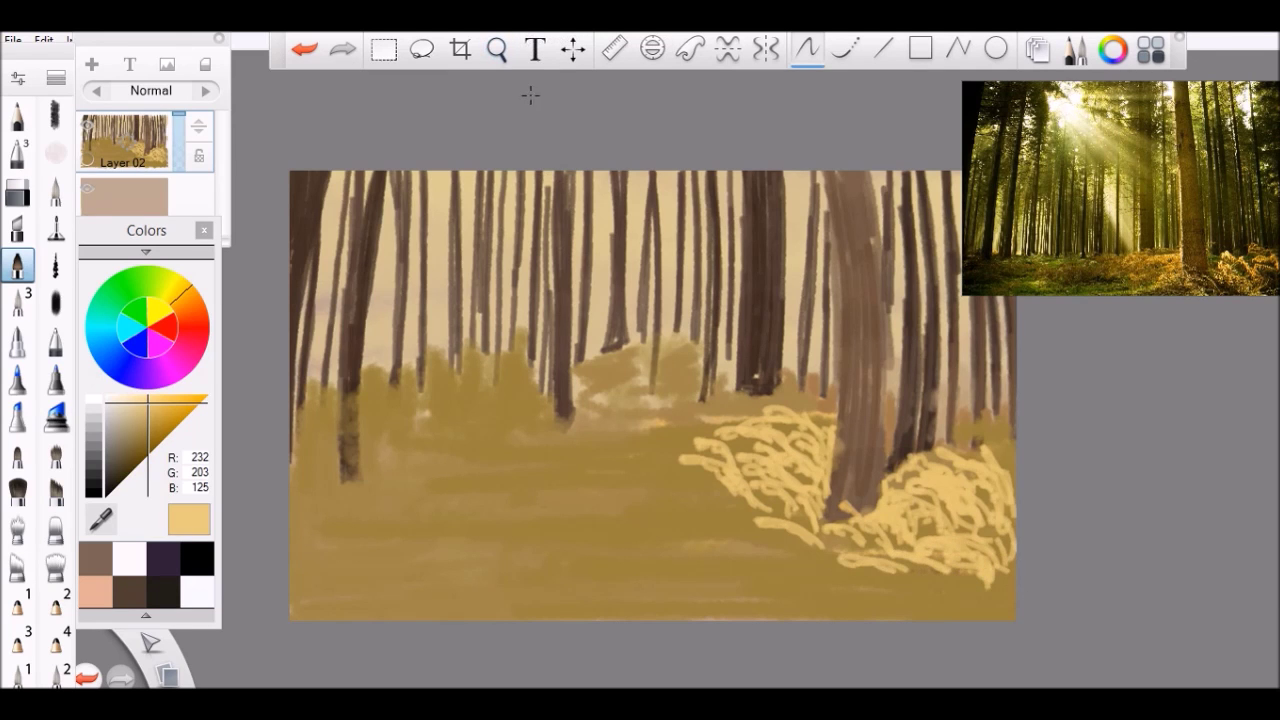
# Crop a thin strip off the canvas's bottom edge
pyautogui.click(460, 49)
pyautogui.moveTo(650, 620); pyautogui.dragTo(650, 595)
pyautogui.click(1040, 597)
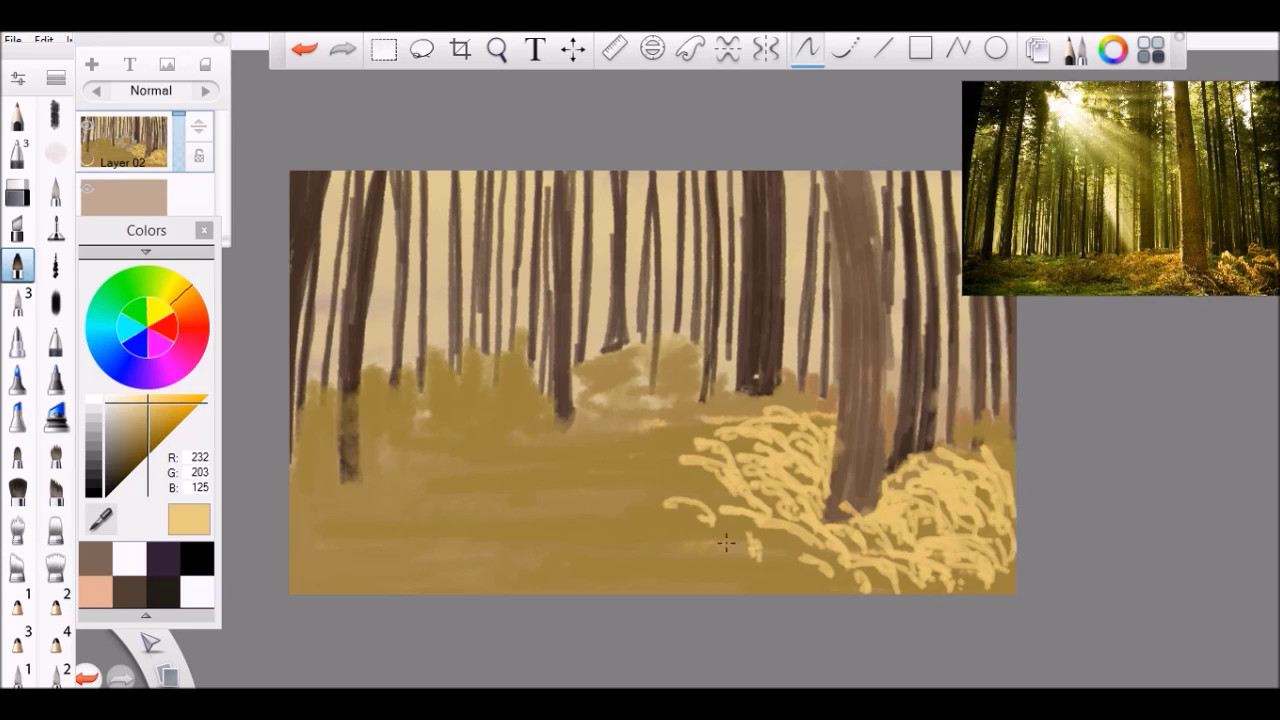
# Extend the grass strokes across the centre and left ground in pale gold, adding slightly darker gold (RGB 218, 188, 107)
pyautogui.moveTo(719, 418); pyautogui.dragTo(722, 446)
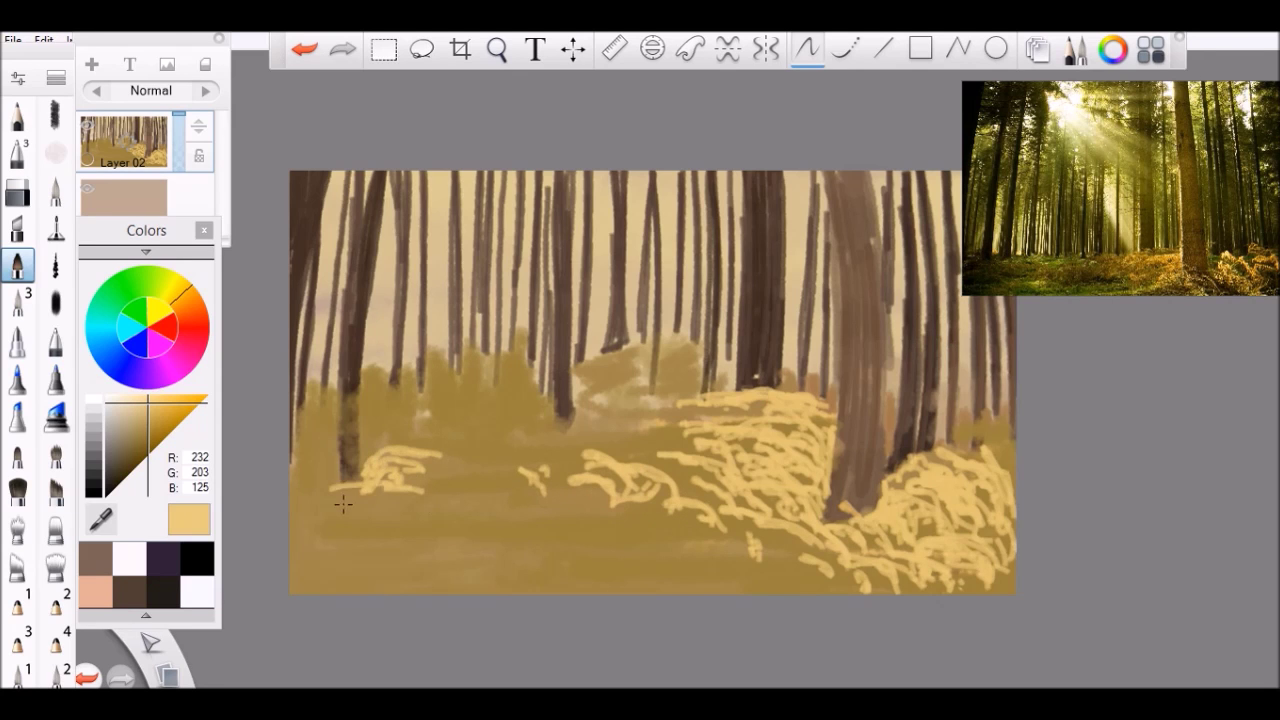
pyautogui.moveTo(332, 488)
pyautogui.mouseDown()
pyautogui.moveTo(310, 538)
pyautogui.moveTo(313, 465)
pyautogui.mouseUp()
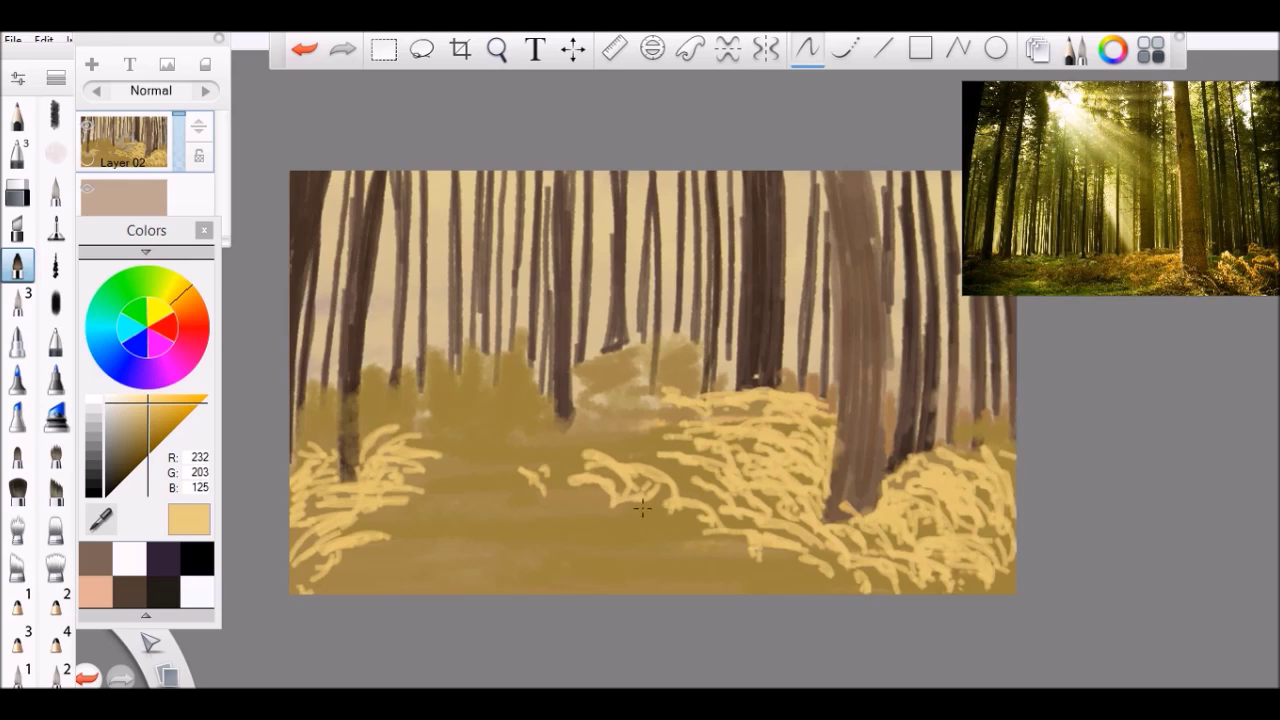
pyautogui.keyDown('alt'); pyautogui.click(486, 486); pyautogui.keyUp('alt')
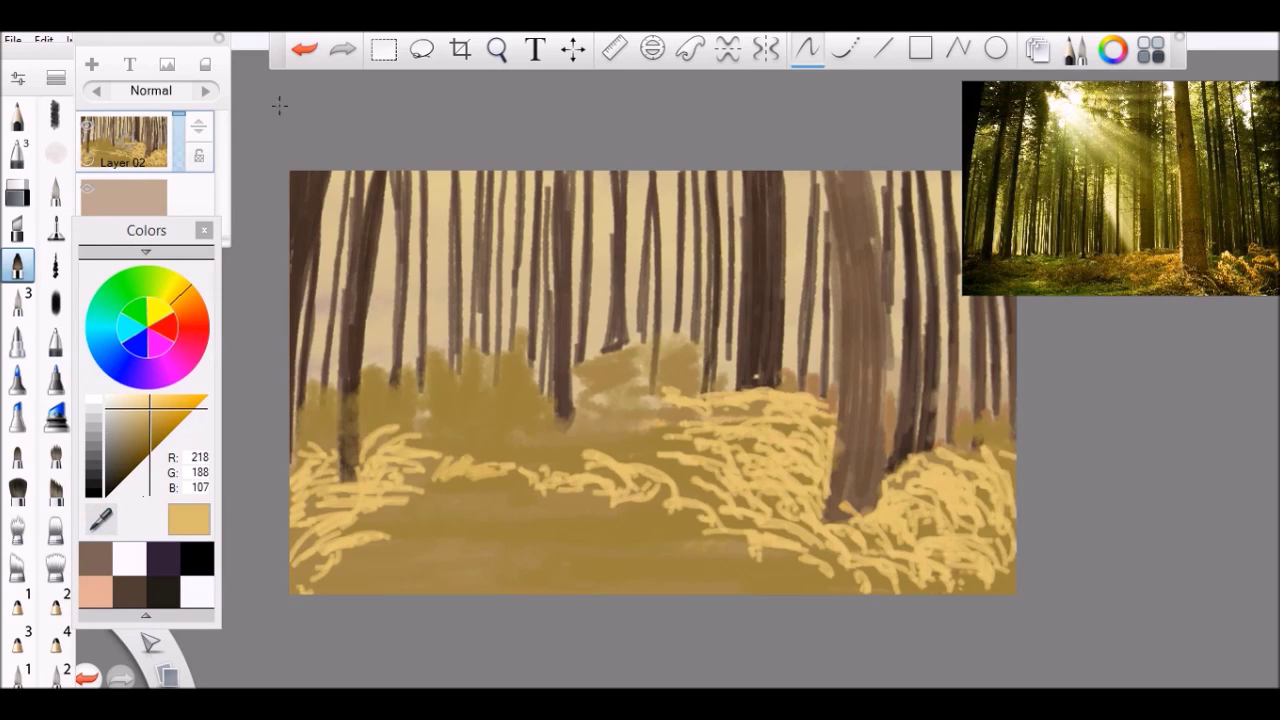
pyautogui.moveTo(830, 562); pyautogui.dragTo(826, 535)
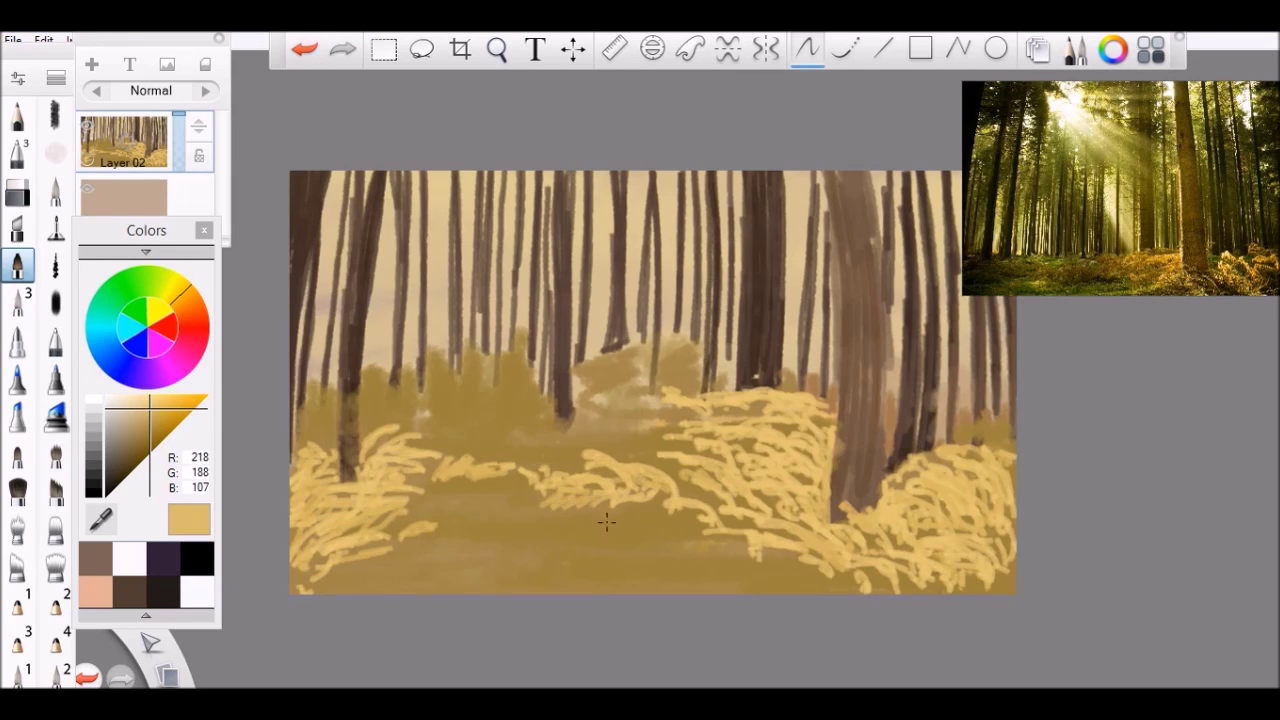
pyautogui.moveTo(758, 577); pyautogui.dragTo(712, 550)
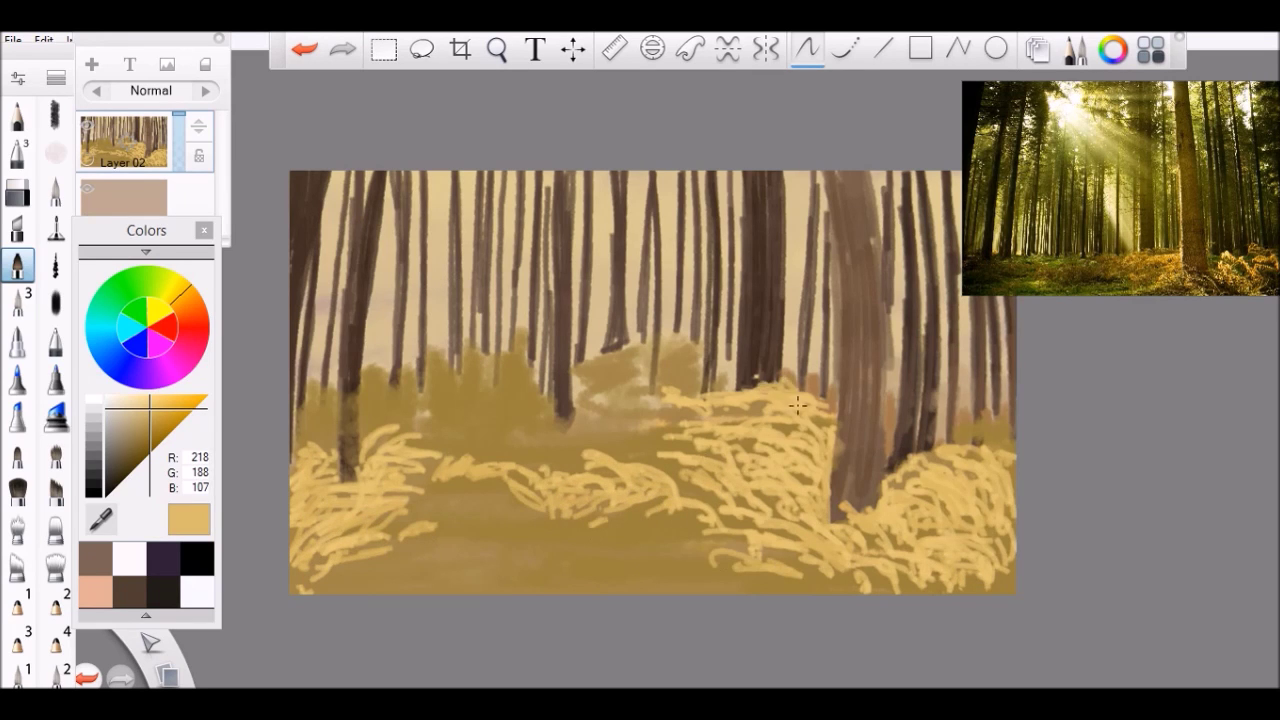
# Shade the tops of the right grass mounds and the gaps between blades in ochre (RGB 172, 142, 65)
pyautogui.click(834, 430)
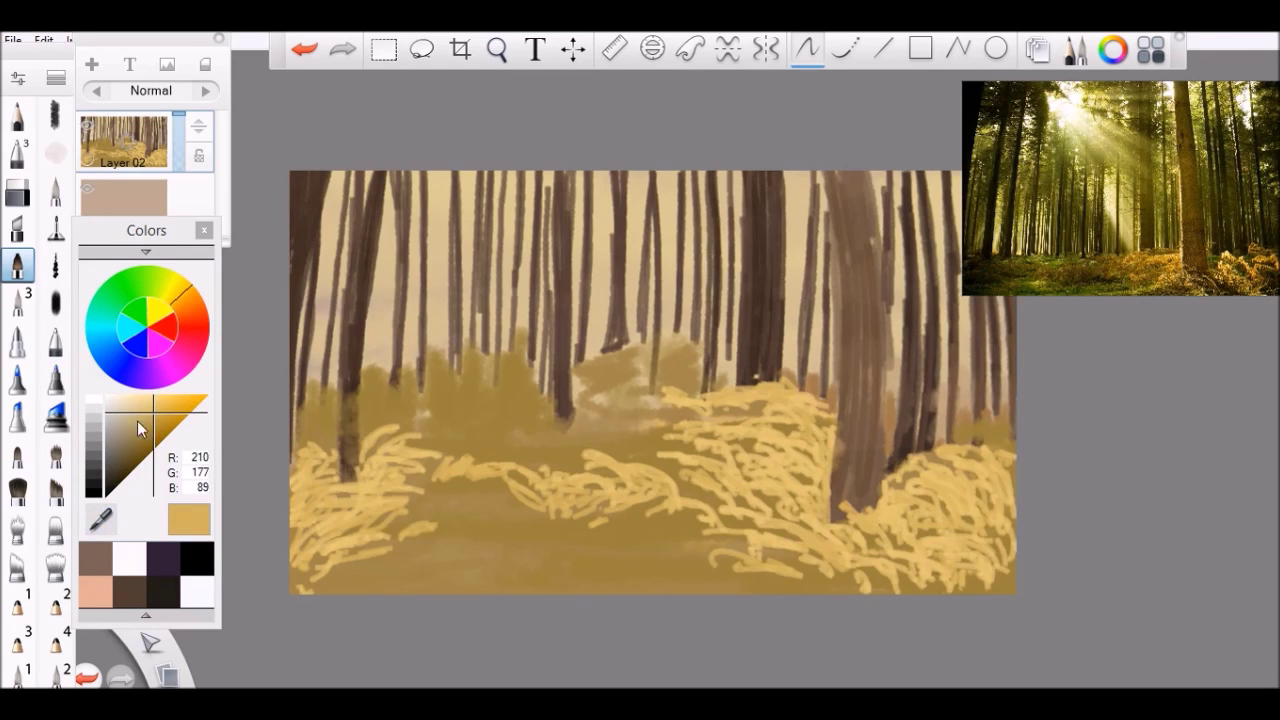
pyautogui.moveTo(748, 413); pyautogui.dragTo(826, 418)
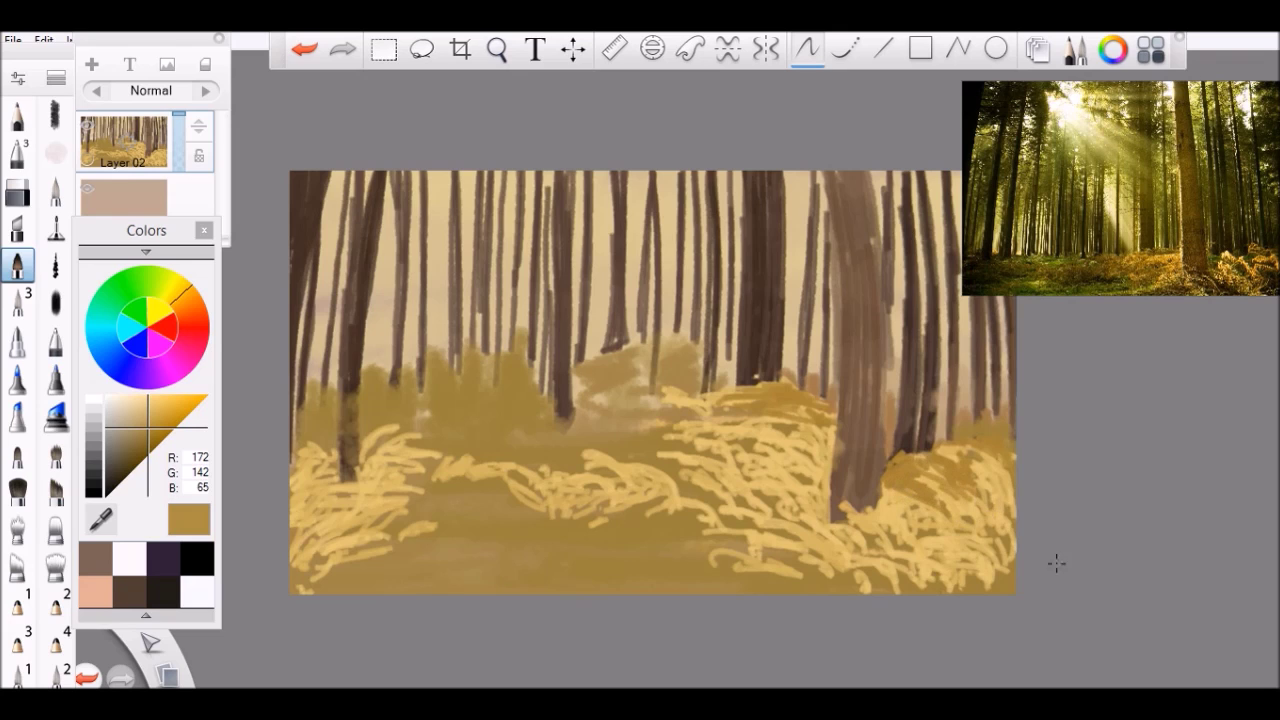
pyautogui.moveTo(767, 515); pyautogui.dragTo(848, 550)
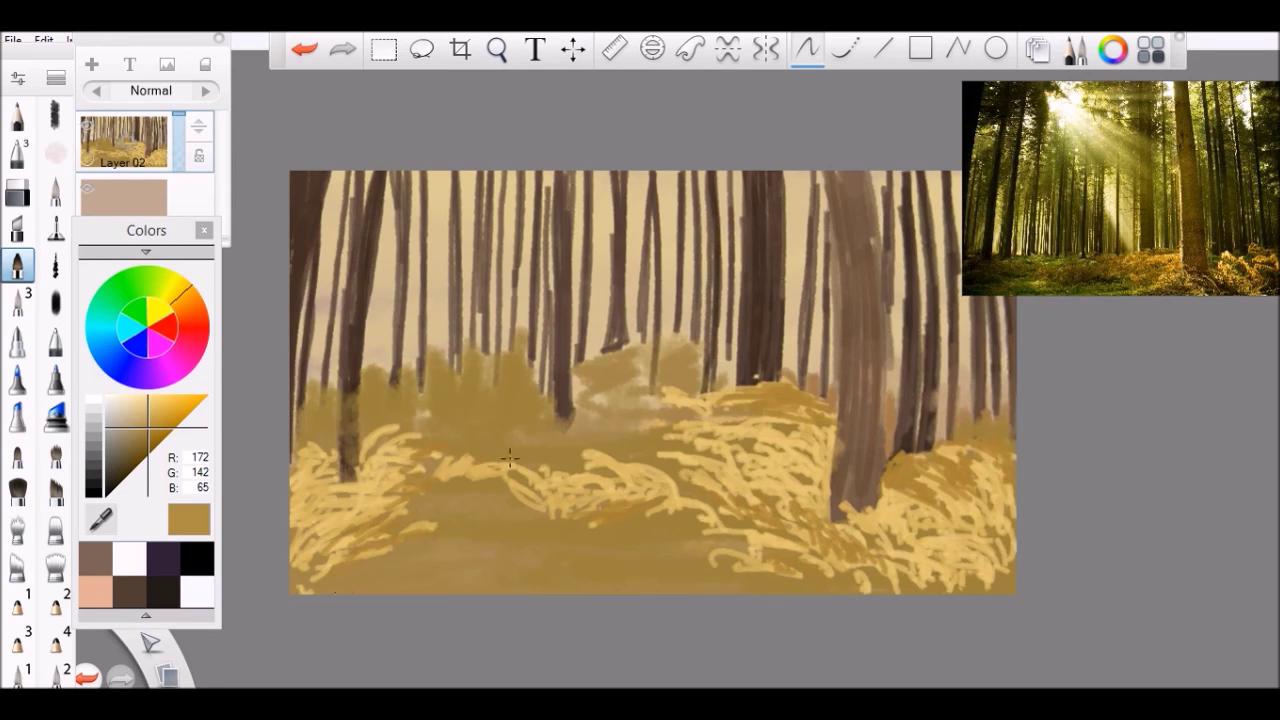
# Paint light yellow (RGB 246, 214, 132) into the sky gaps between the right-hand trunks, undoing one misplaced stroke
pyautogui.click(100, 515)
pyautogui.click(720, 470)
pyautogui.moveTo(662, 172); pyautogui.dragTo(688, 328)
pyautogui.moveTo(722, 172); pyautogui.dragTo(738, 336)
pyautogui.moveTo(791, 172); pyautogui.dragTo(798, 385)
pyautogui.moveTo(812, 212); pyautogui.dragTo(836, 400)
pyautogui.moveTo(880, 172); pyautogui.dragTo(898, 396)
pyautogui.moveTo(912, 172); pyautogui.dragTo(924, 388)
pyautogui.hotkey('ctrl', 'z')
pyautogui.moveTo(906, 170); pyautogui.dragTo(892, 352)
pyautogui.moveTo(858, 212); pyautogui.dragTo(864, 410)
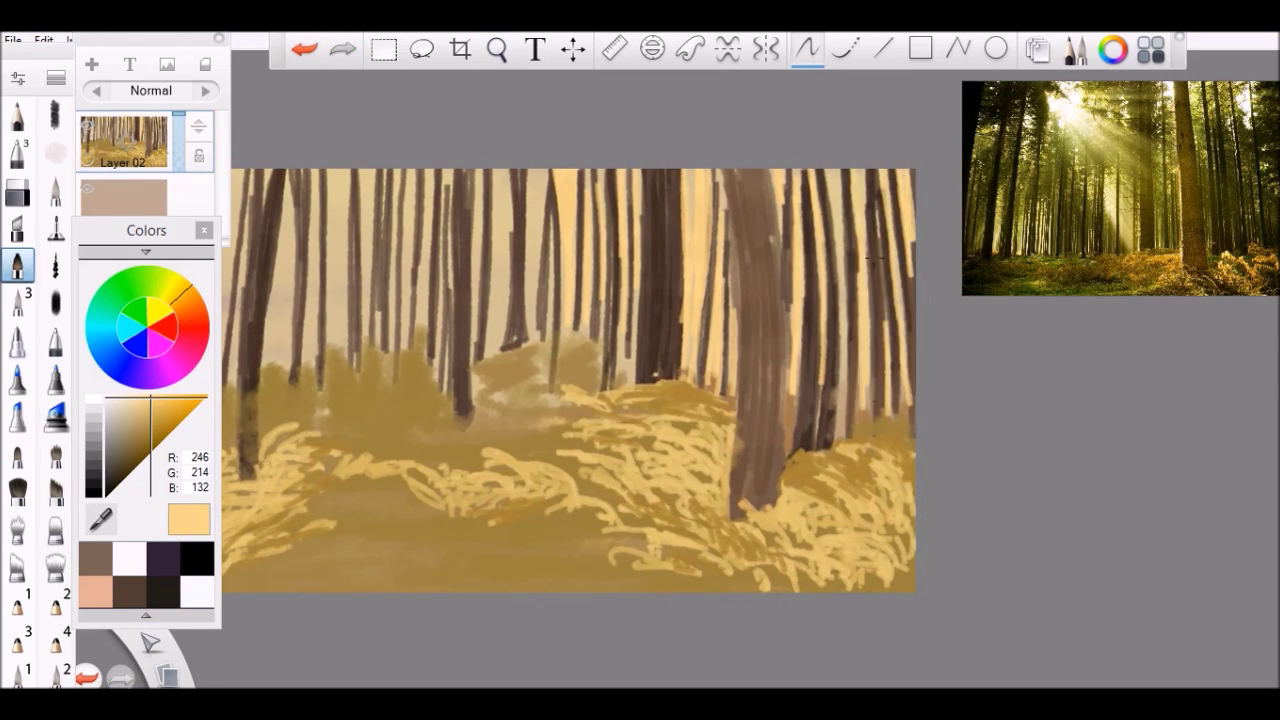
pyautogui.moveTo(846, 168); pyautogui.dragTo(842, 436)
# Fill the sky gaps between the central and left trunks and above the central bushes with the same light yellow
pyautogui.moveTo(690, 380); pyautogui.dragTo(837, 389)
pyautogui.moveTo(685, 176); pyautogui.dragTo(676, 344)
pyautogui.moveTo(657, 372); pyautogui.dragTo(673, 390)
pyautogui.moveTo(664, 196); pyautogui.dragTo(668, 370)
pyautogui.moveTo(640, 196)
pyautogui.mouseDown()
pyautogui.moveTo(638, 364)
pyautogui.moveTo(600, 404)
pyautogui.mouseUp()
pyautogui.moveTo(614, 198); pyautogui.dragTo(588, 364)
pyautogui.moveTo(568, 240); pyautogui.dragTo(572, 366)
pyautogui.moveTo(524, 196); pyautogui.dragTo(530, 366)
pyautogui.moveTo(522, 196); pyautogui.dragTo(494, 364)
pyautogui.moveTo(478, 244); pyautogui.dragTo(476, 392)
pyautogui.moveTo(468, 200); pyautogui.dragTo(466, 404)
pyautogui.moveTo(452, 200)
pyautogui.mouseDown()
pyautogui.moveTo(440, 396)
pyautogui.moveTo(400, 418)
pyautogui.mouseUp()
pyautogui.moveTo(404, 196); pyautogui.dragTo(380, 404)
pyautogui.moveTo(378, 272); pyautogui.dragTo(370, 410)
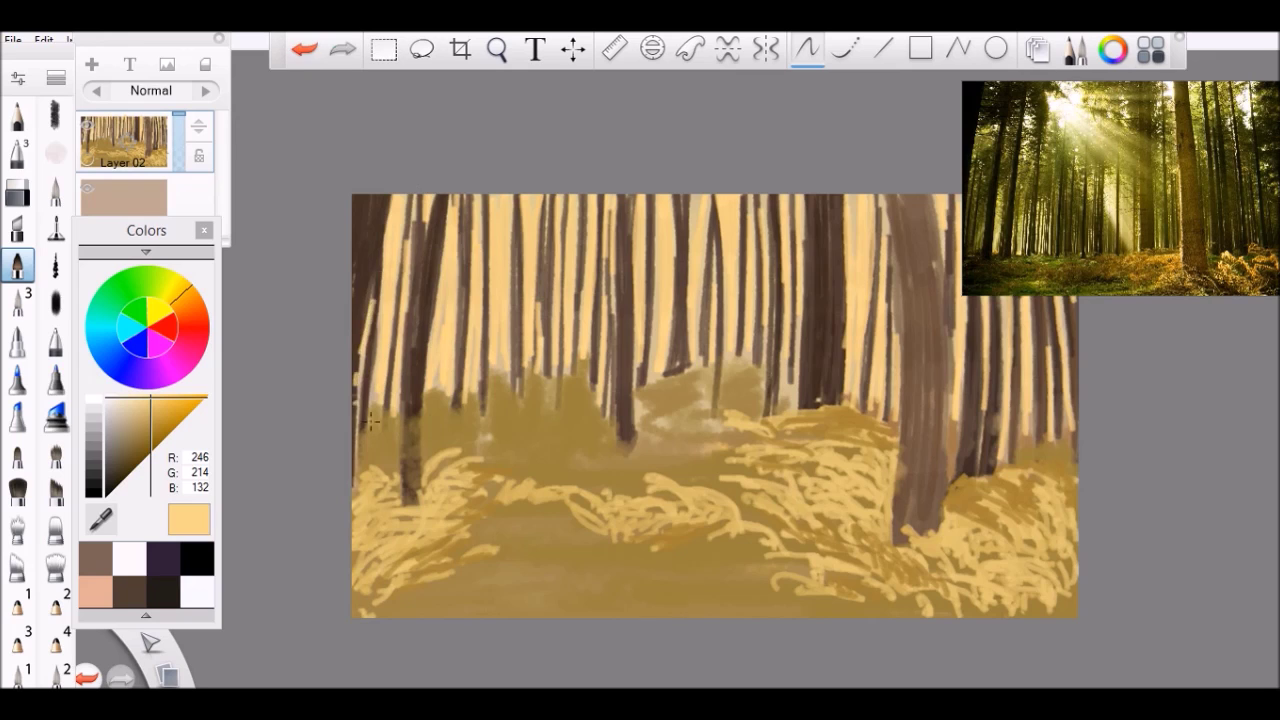
pyautogui.moveTo(783, 427); pyautogui.dragTo(653, 425)
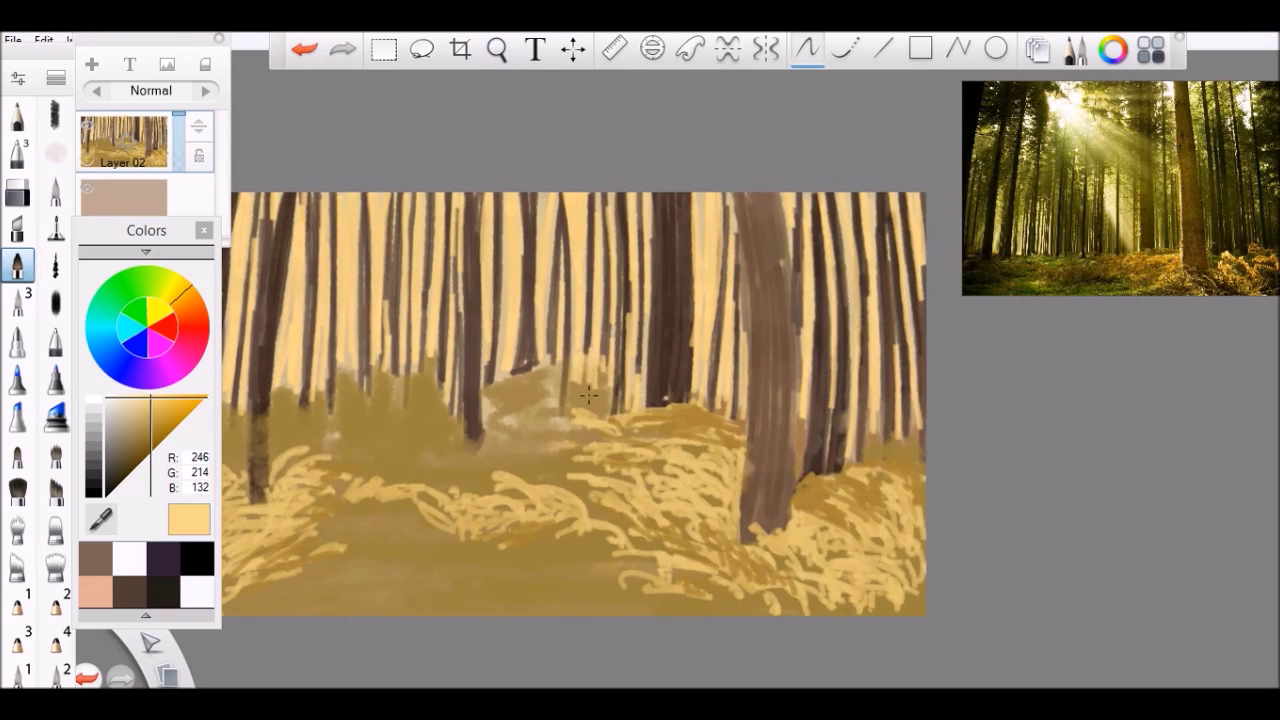
# On a new layer, paint orange foliage (RGB 246, 160, 56) down the right edge and lighter orange (RGB 243, 182, 107) beside it
pyautogui.click(91, 64)
pyautogui.click(182, 401)
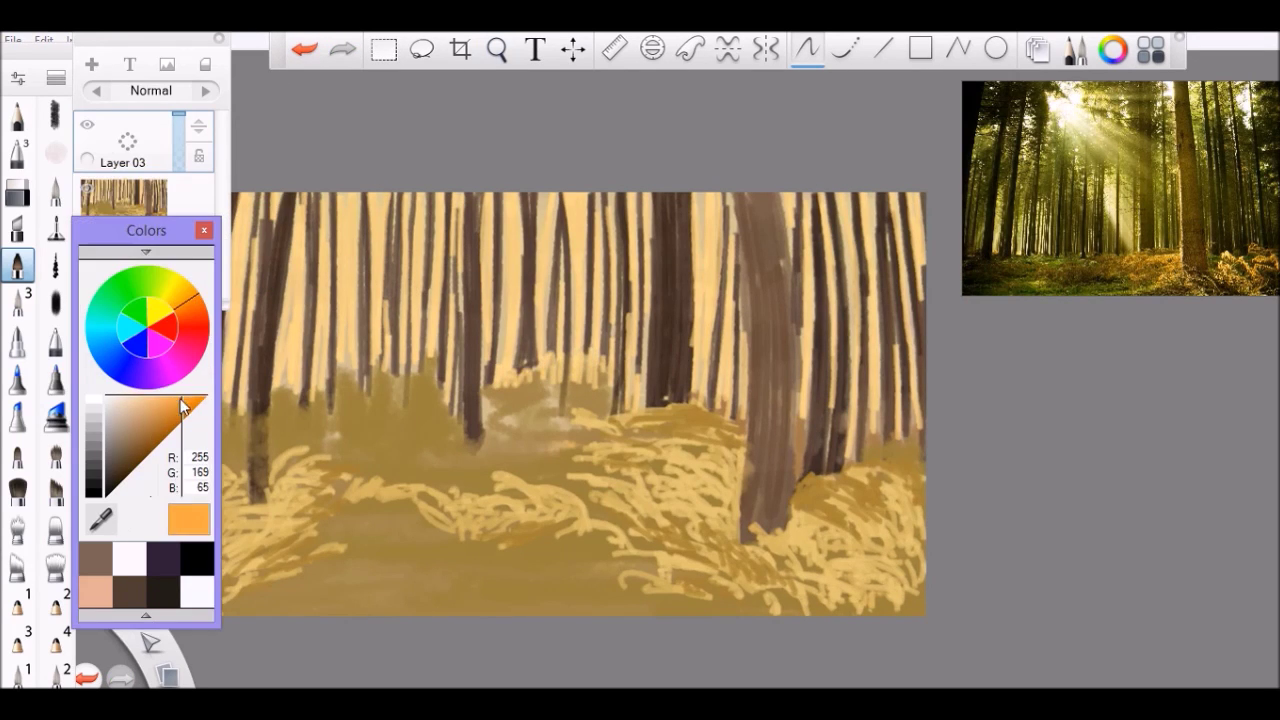
pyautogui.moveTo(931, 216); pyautogui.dragTo(915, 213)
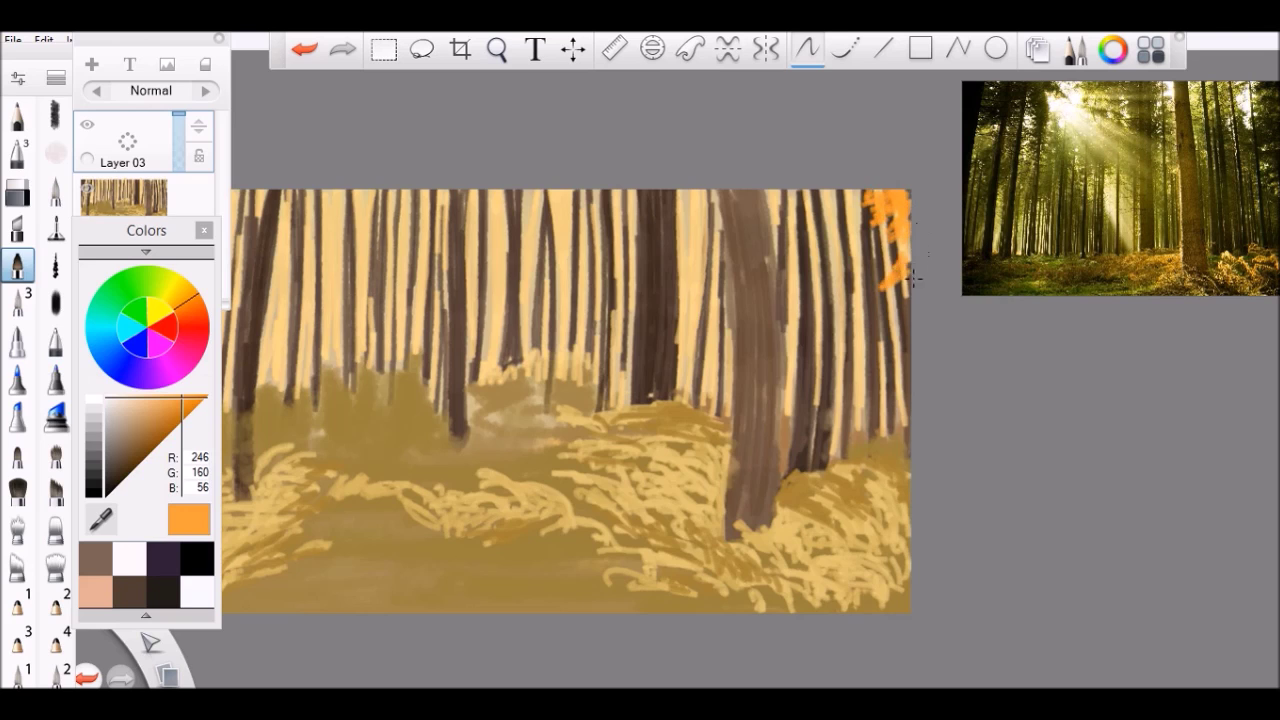
pyautogui.moveTo(918, 328); pyautogui.dragTo(927, 381)
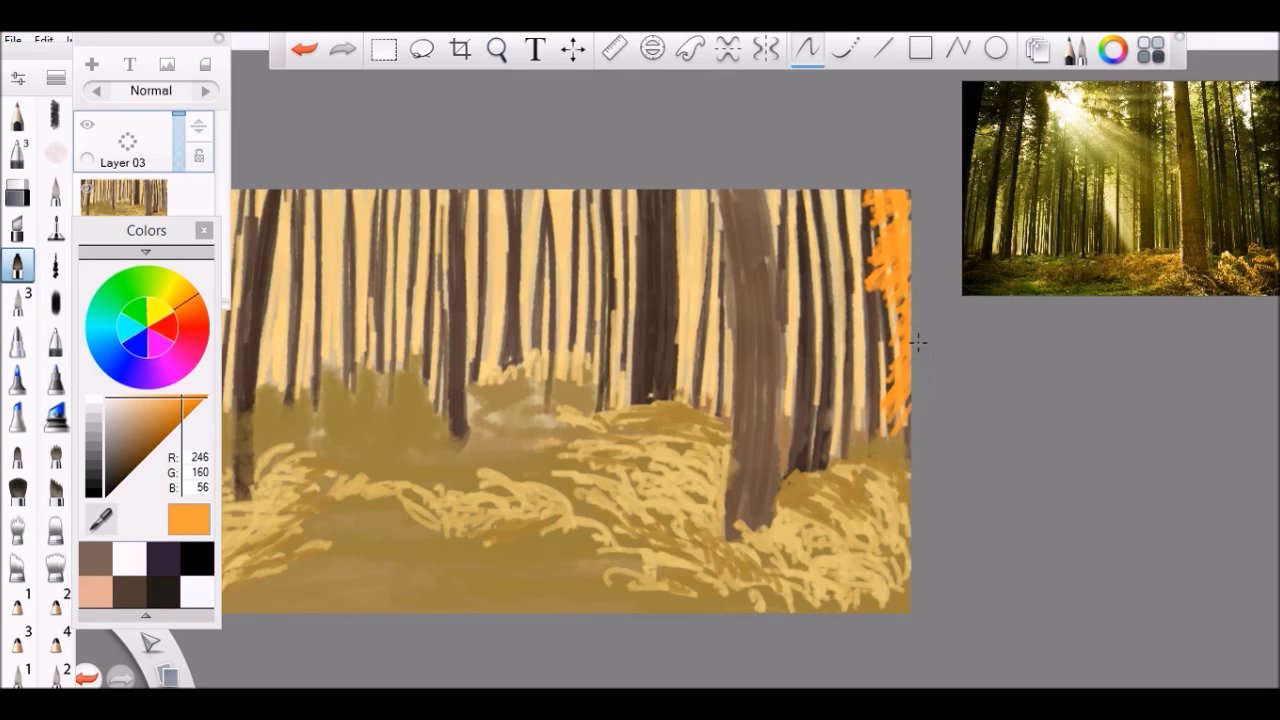
pyautogui.moveTo(921, 320); pyautogui.dragTo(911, 238)
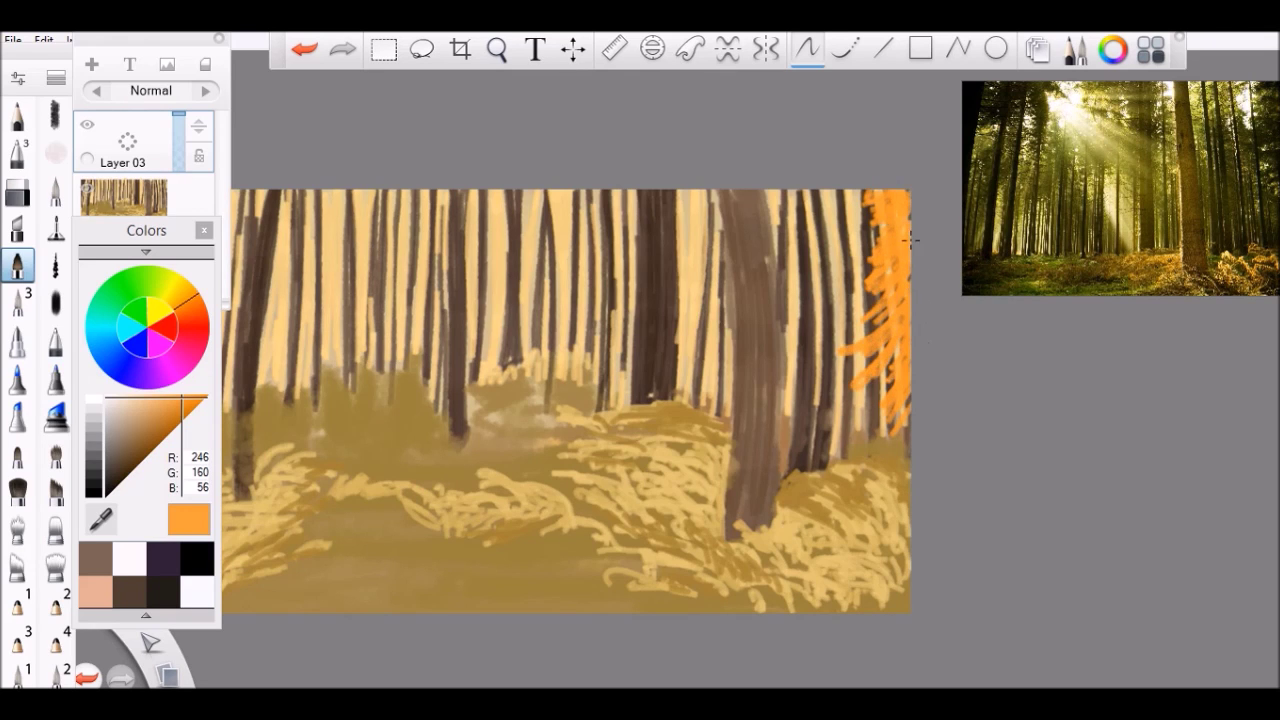
pyautogui.click(160, 400)
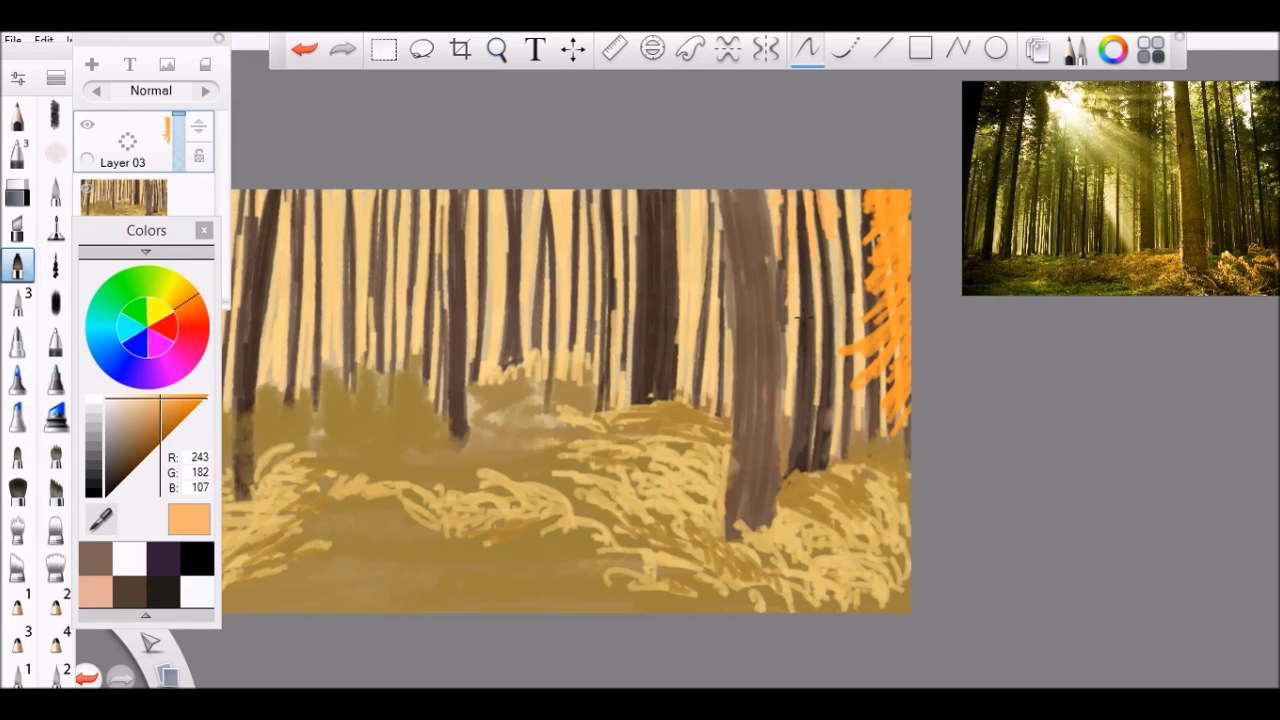
# Paint muted red foliage (RGB 202, 79, 79) in the gap between the two thickest trunks, undoing the first trial dab
pyautogui.moveTo(186, 290); pyautogui.dragTo(205, 330)
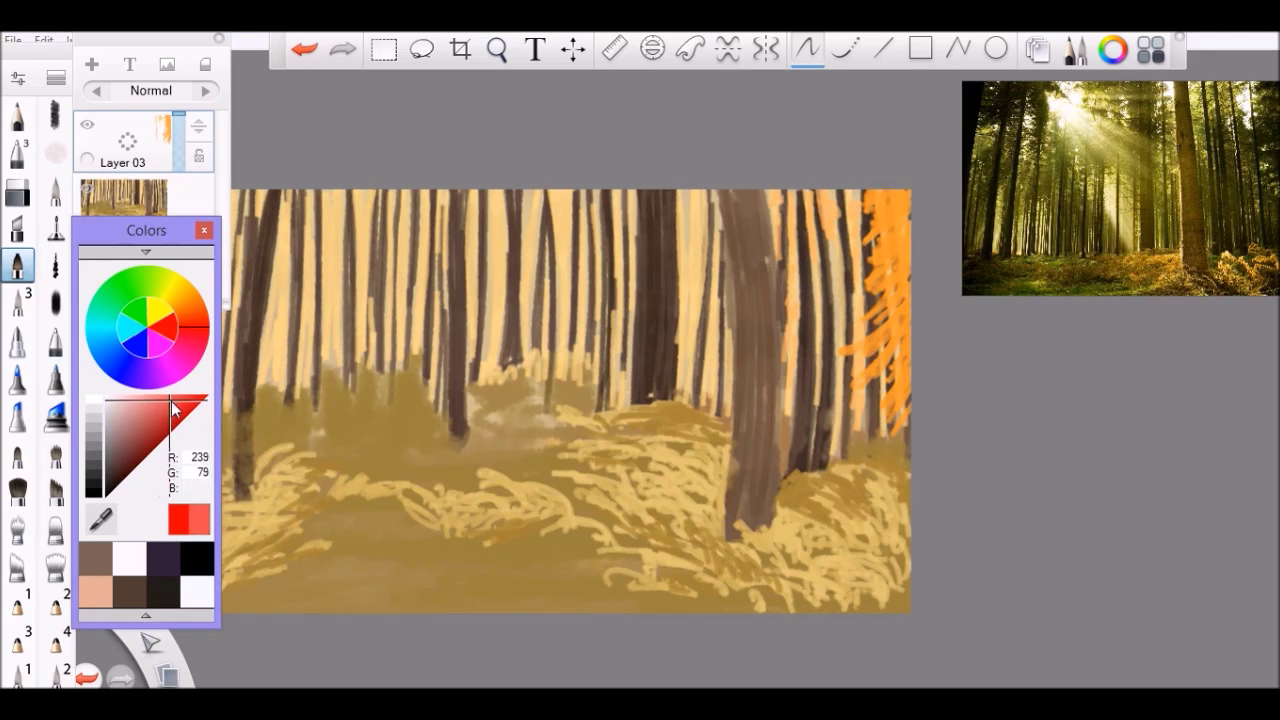
pyautogui.click(686, 206)
pyautogui.click(305, 48)
pyautogui.click(154, 400)
pyautogui.moveTo(697, 200); pyautogui.dragTo(716, 222)
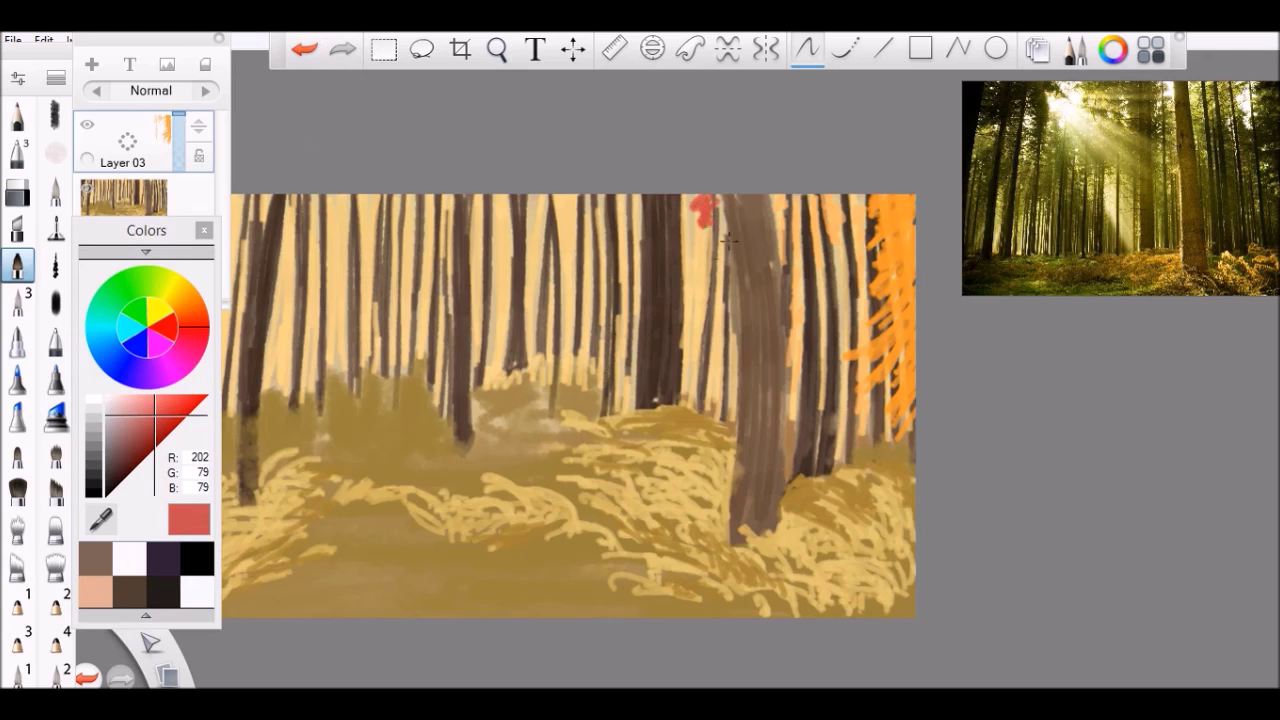
pyautogui.moveTo(700, 306); pyautogui.dragTo(712, 402)
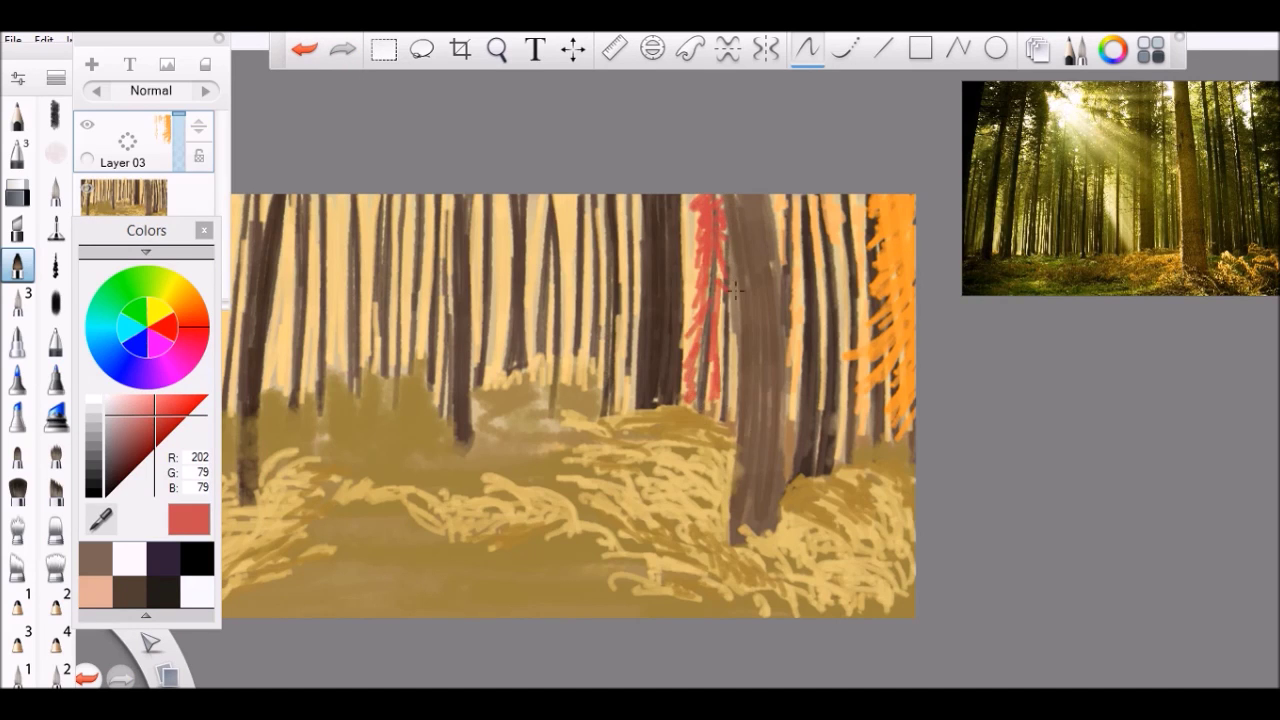
pyautogui.moveTo(720, 280); pyautogui.dragTo(734, 420)
# Add muted red foliage strokes between the trunks right of the thick trunk, up to the orange foliage
pyautogui.moveTo(860, 394); pyautogui.dragTo(892, 434)
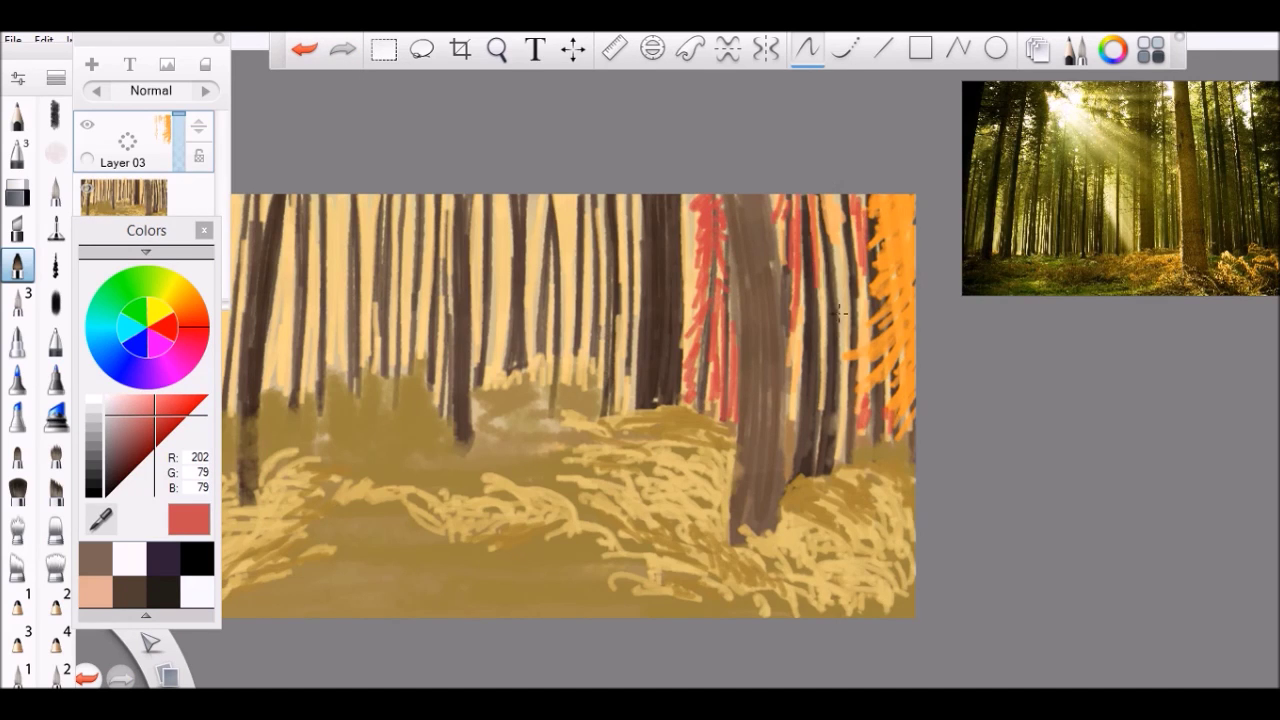
pyautogui.moveTo(825, 199); pyautogui.dragTo(814, 322)
pyautogui.moveTo(846, 244); pyautogui.dragTo(852, 386)
pyautogui.moveTo(866, 262); pyautogui.dragTo(858, 318)
# Paint hanging dark red foliage (RGB 79, 32, 32) over the tops of the leftmost trunks
pyautogui.moveTo(446, 194); pyautogui.dragTo(566, 211)
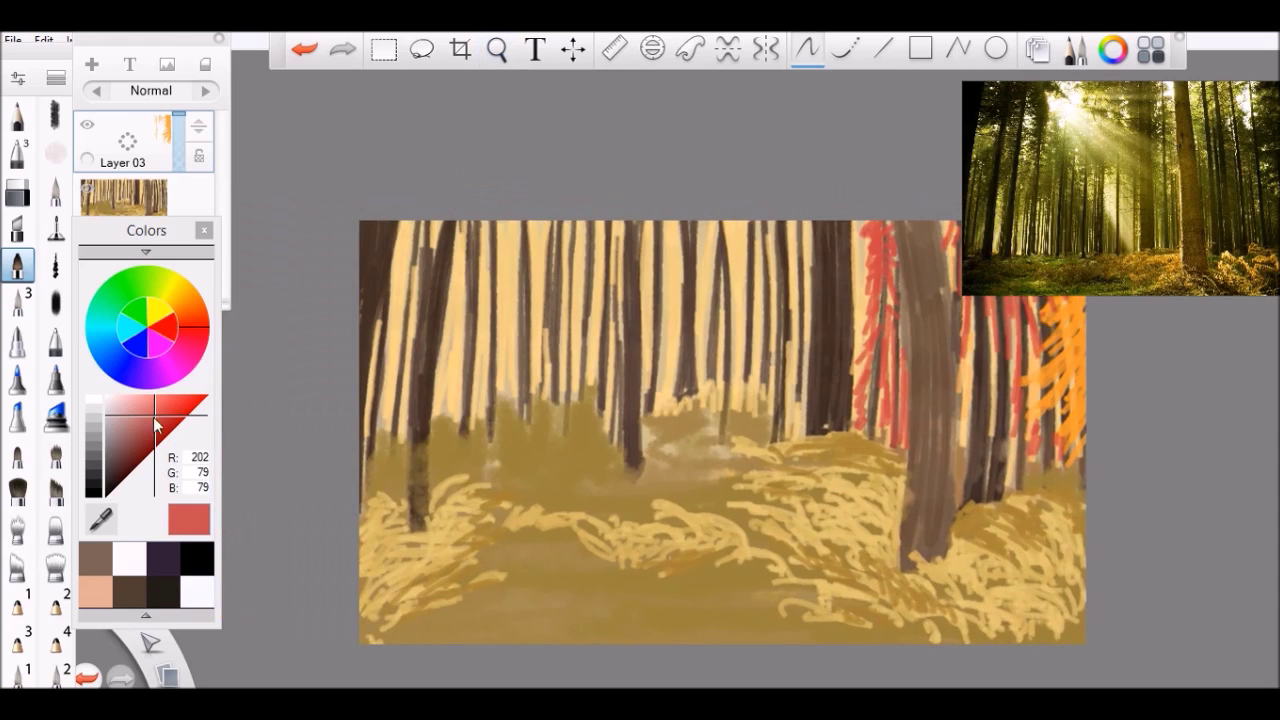
pyautogui.moveTo(398, 232); pyautogui.dragTo(404, 242)
pyautogui.keyDown('alt'); pyautogui.click(390, 298); pyautogui.keyUp('alt')
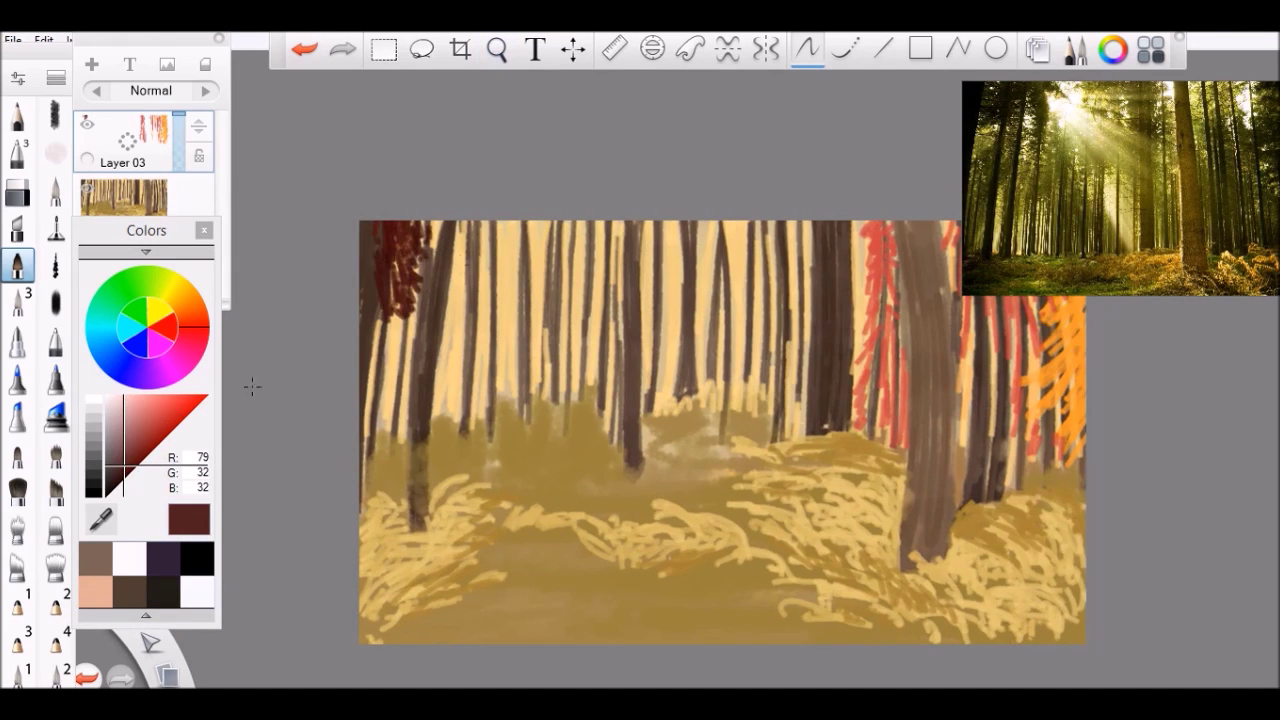
pyautogui.moveTo(452, 238); pyautogui.dragTo(480, 278)
pyautogui.moveTo(440, 222); pyautogui.dragTo(410, 374)
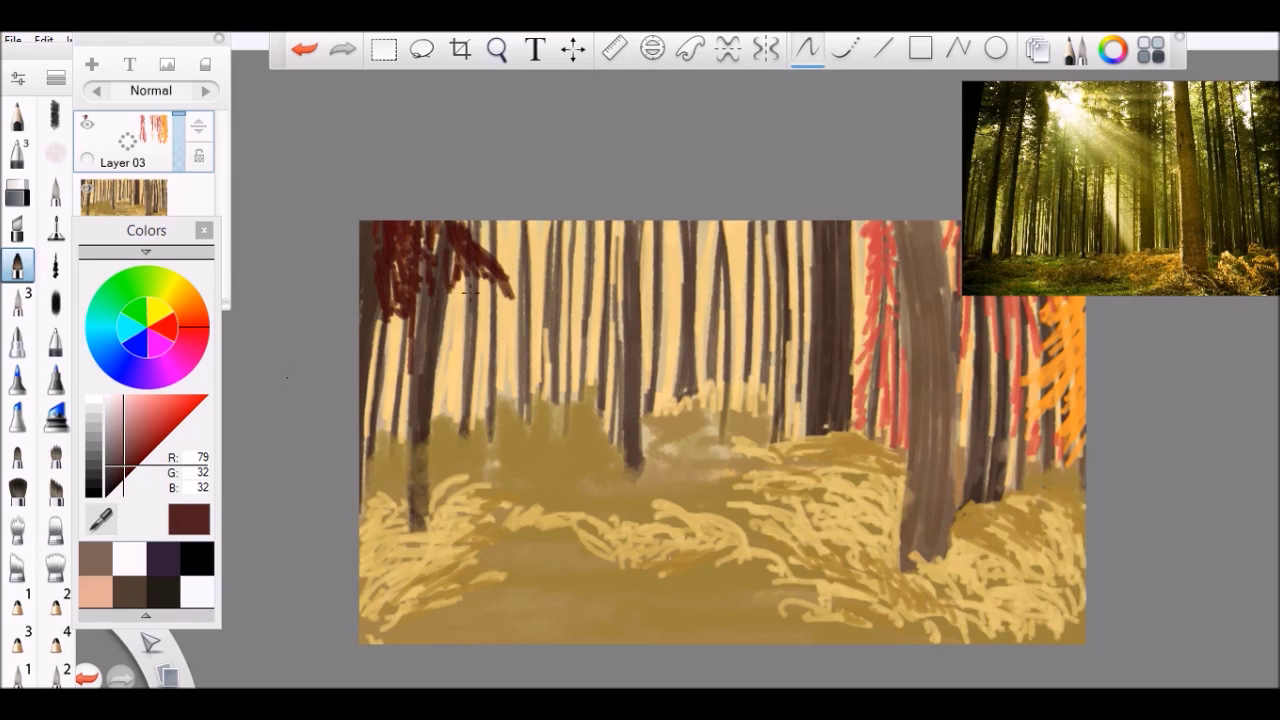
pyautogui.moveTo(486, 296); pyautogui.dragTo(452, 358)
pyautogui.moveTo(470, 244); pyautogui.dragTo(432, 346)
# Repaint the leftmost trunks from top to base in very dark reddish brown (RGB 53, 25, 23)
pyautogui.keyDown('alt'); pyautogui.click(430, 300); pyautogui.keyUp('alt')
pyautogui.moveTo(368, 222); pyautogui.dragTo(366, 370)
pyautogui.moveTo(440, 226); pyautogui.dragTo(430, 380)
pyautogui.moveTo(368, 292); pyautogui.dragTo(366, 418)
pyautogui.moveTo(428, 240); pyautogui.dragTo(418, 518)
pyautogui.moveTo(380, 292); pyautogui.dragTo(384, 454)
pyautogui.moveTo(404, 266); pyautogui.dragTo(420, 494)
pyautogui.moveTo(472, 330); pyautogui.dragTo(466, 442)
pyautogui.moveTo(492, 232); pyautogui.dragTo(496, 420)
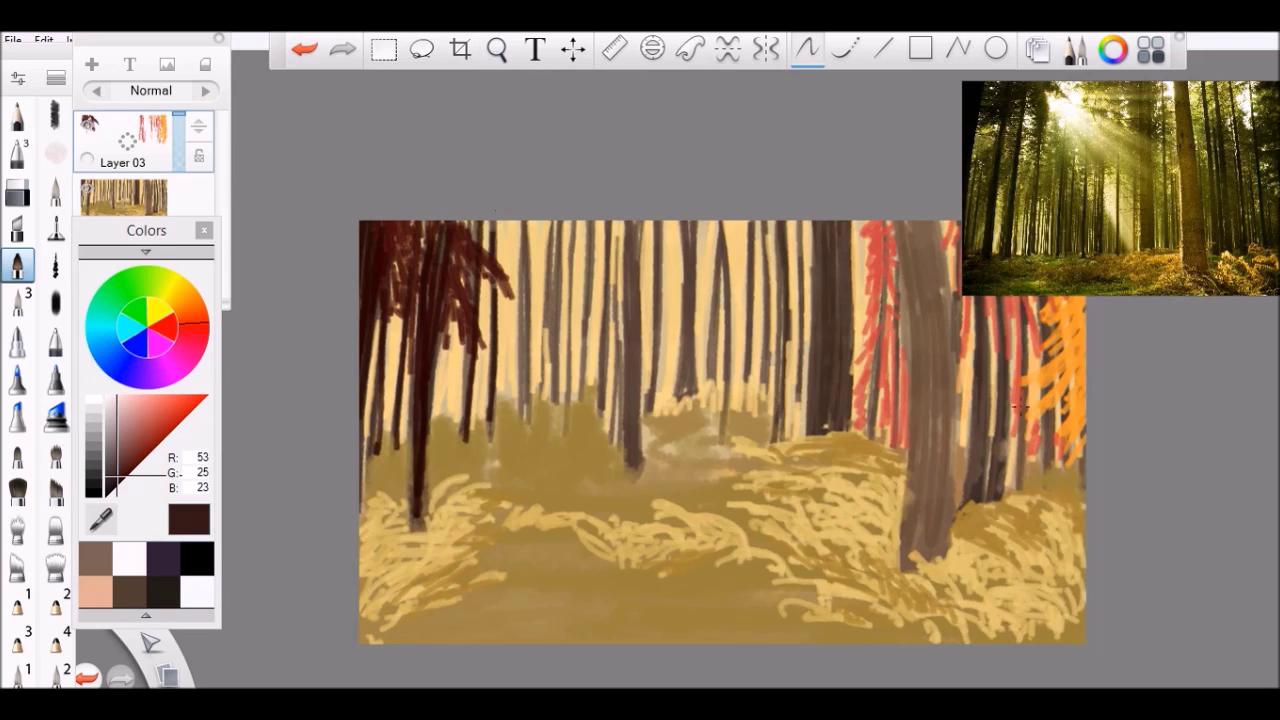
# Paint thin vertical trunks in very dark reddish brown (RGB 53, 25, 23) across the background forest on Layer 02
pyautogui.moveTo(700, 430); pyautogui.dragTo(563, 458)
pyautogui.click(123, 197)
pyautogui.moveTo(918, 342); pyautogui.dragTo(916, 480)
pyautogui.moveTo(870, 282); pyautogui.dragTo(868, 504)
pyautogui.moveTo(846, 248); pyautogui.dragTo(846, 510)
pyautogui.moveTo(756, 262); pyautogui.dragTo(756, 484)
pyautogui.moveTo(628, 272); pyautogui.dragTo(628, 452)
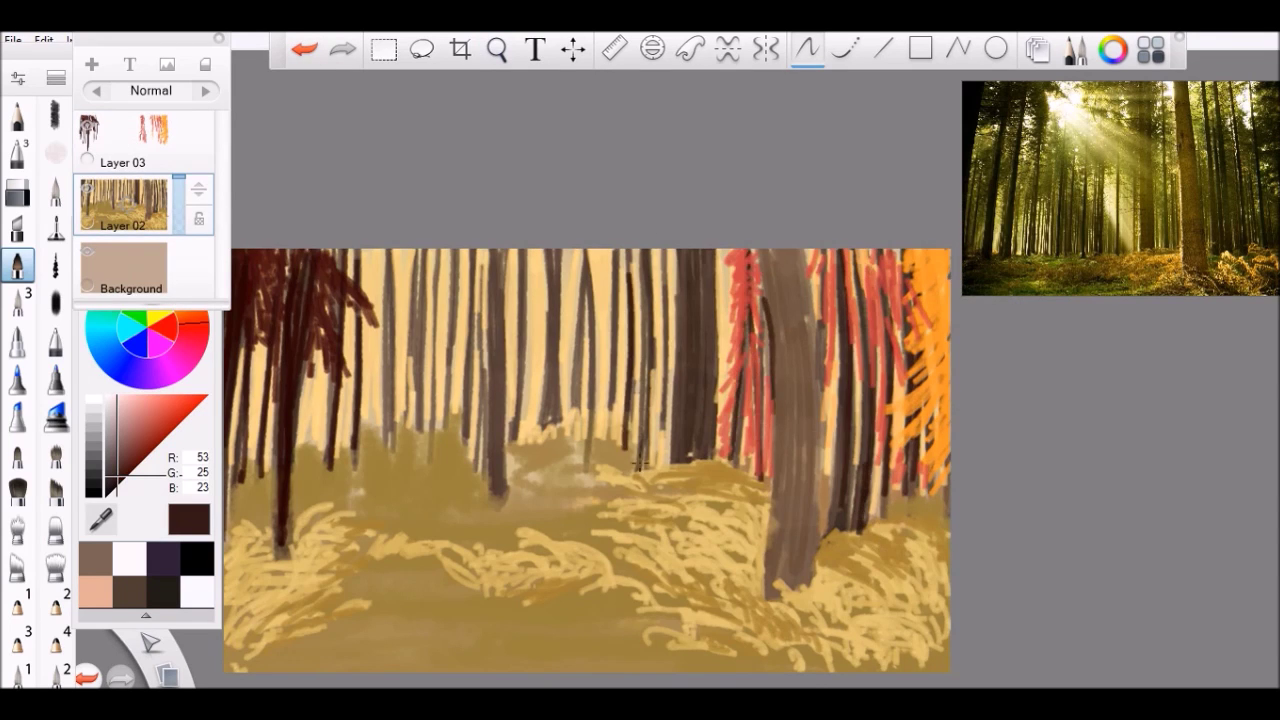
pyautogui.moveTo(528, 252); pyautogui.dragTo(528, 434)
pyautogui.moveTo(462, 282); pyautogui.dragTo(460, 444)
pyautogui.moveTo(480, 252); pyautogui.dragTo(480, 448)
pyautogui.moveTo(426, 298); pyautogui.dragTo(436, 456)
pyautogui.moveTo(436, 256); pyautogui.dragTo(436, 410)
pyautogui.moveTo(600, 450); pyautogui.dragTo(657, 433)
# Darken and thicken the hanging foliage over the leftmost trunks on Layer 03 with deep maroon (RGB 45, 10, 8)
pyautogui.click(123, 140)
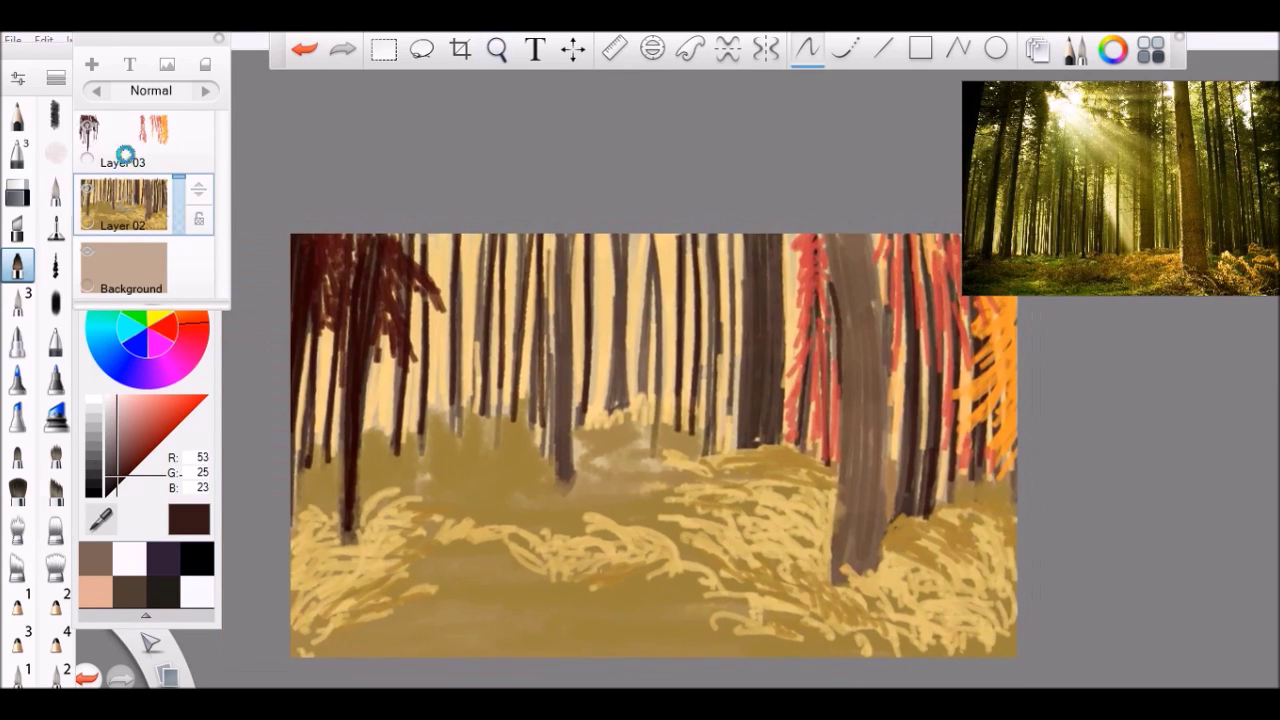
pyautogui.click(116, 484)
pyautogui.moveTo(380, 236); pyautogui.dragTo(372, 306)
pyautogui.moveTo(336, 236); pyautogui.dragTo(310, 330)
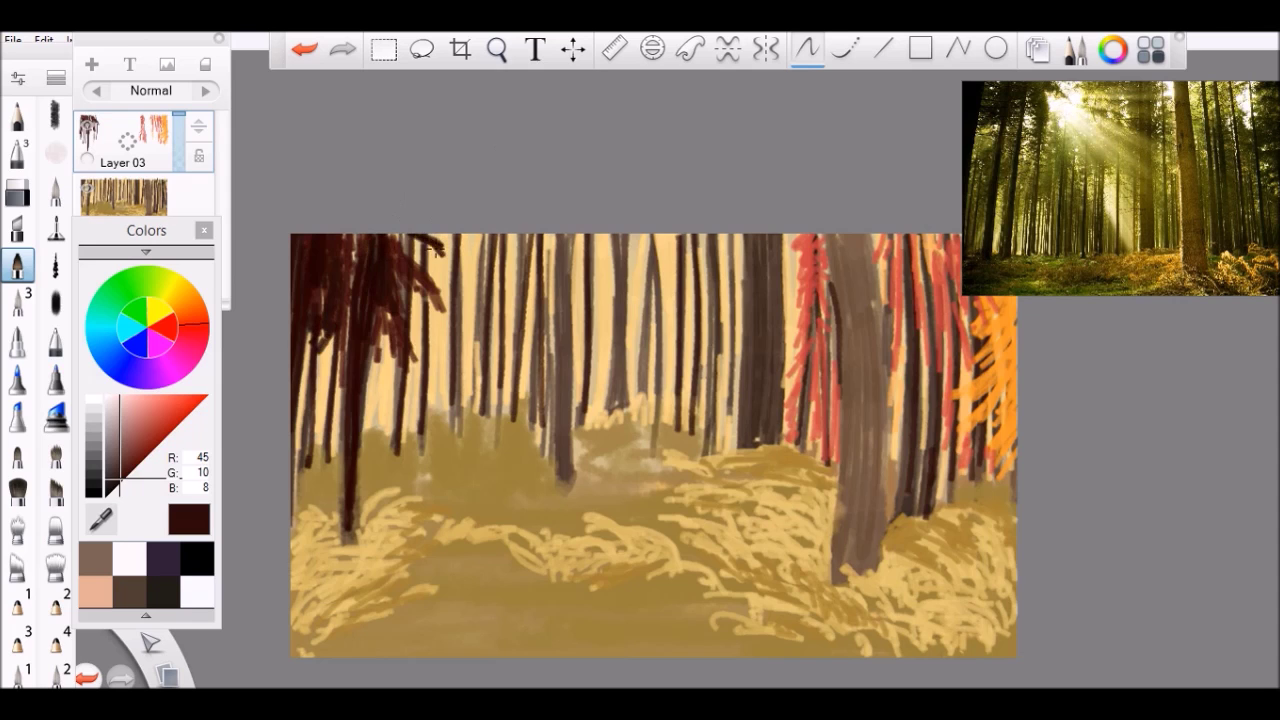
pyautogui.moveTo(452, 236); pyautogui.dragTo(412, 266)
pyautogui.moveTo(442, 234); pyautogui.dragTo(392, 294)
# Paint hanging red-orange foliage (RGB 204, 92, 58) along the tops of the middle trunks
pyautogui.click(100, 518)
pyautogui.click(812, 340)
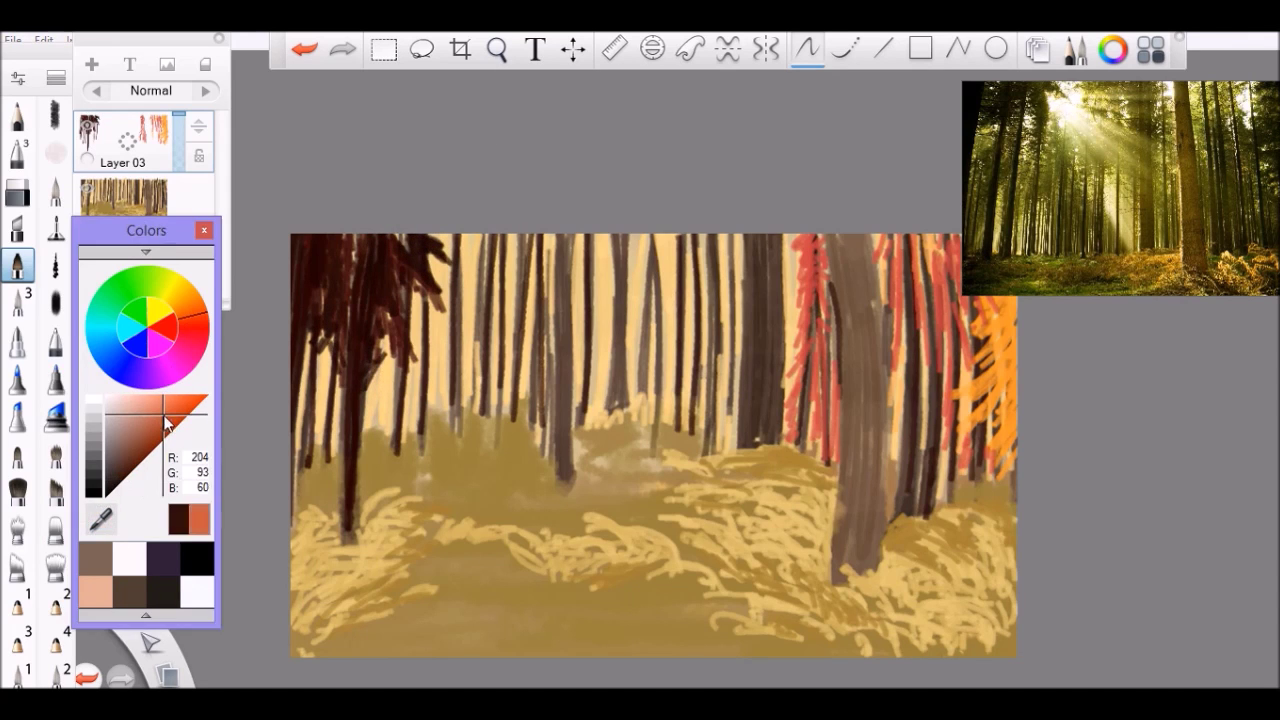
pyautogui.moveTo(548, 236); pyautogui.dragTo(552, 282)
pyautogui.moveTo(645, 236); pyautogui.dragTo(628, 304)
pyautogui.moveTo(612, 314); pyautogui.dragTo(622, 328)
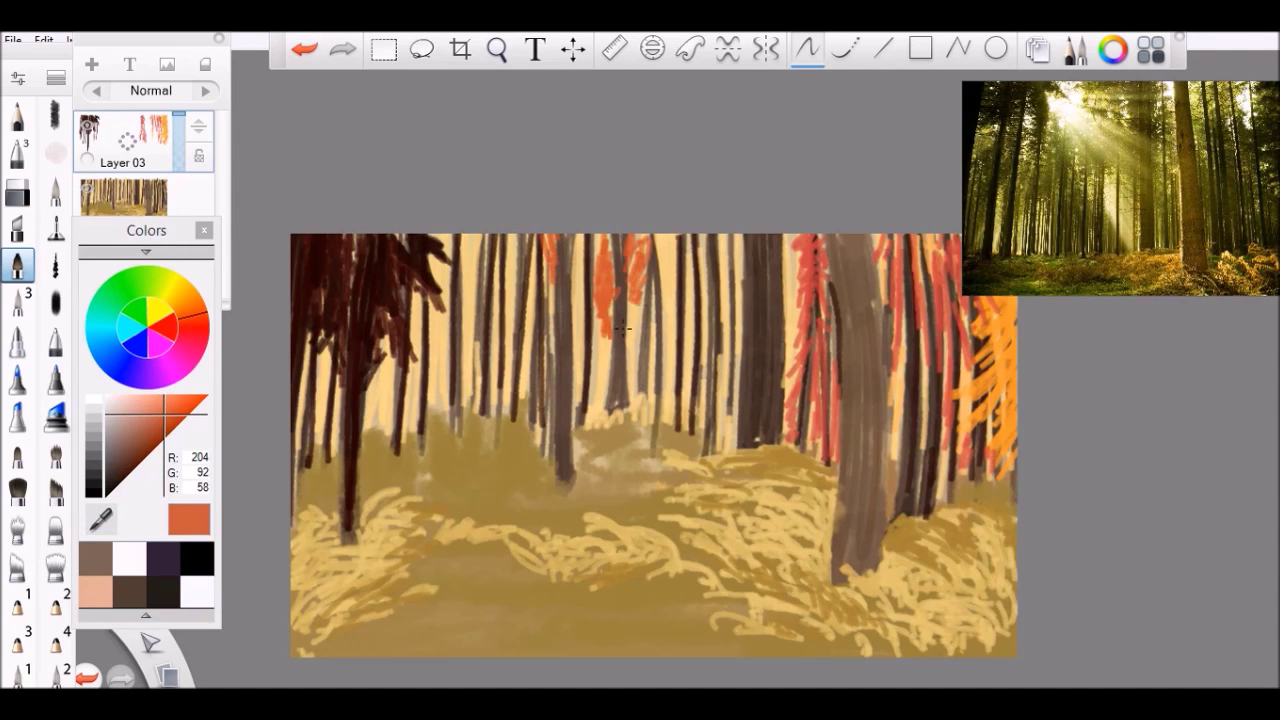
pyautogui.moveTo(536, 254); pyautogui.dragTo(524, 334)
pyautogui.moveTo(514, 256); pyautogui.dragTo(500, 330)
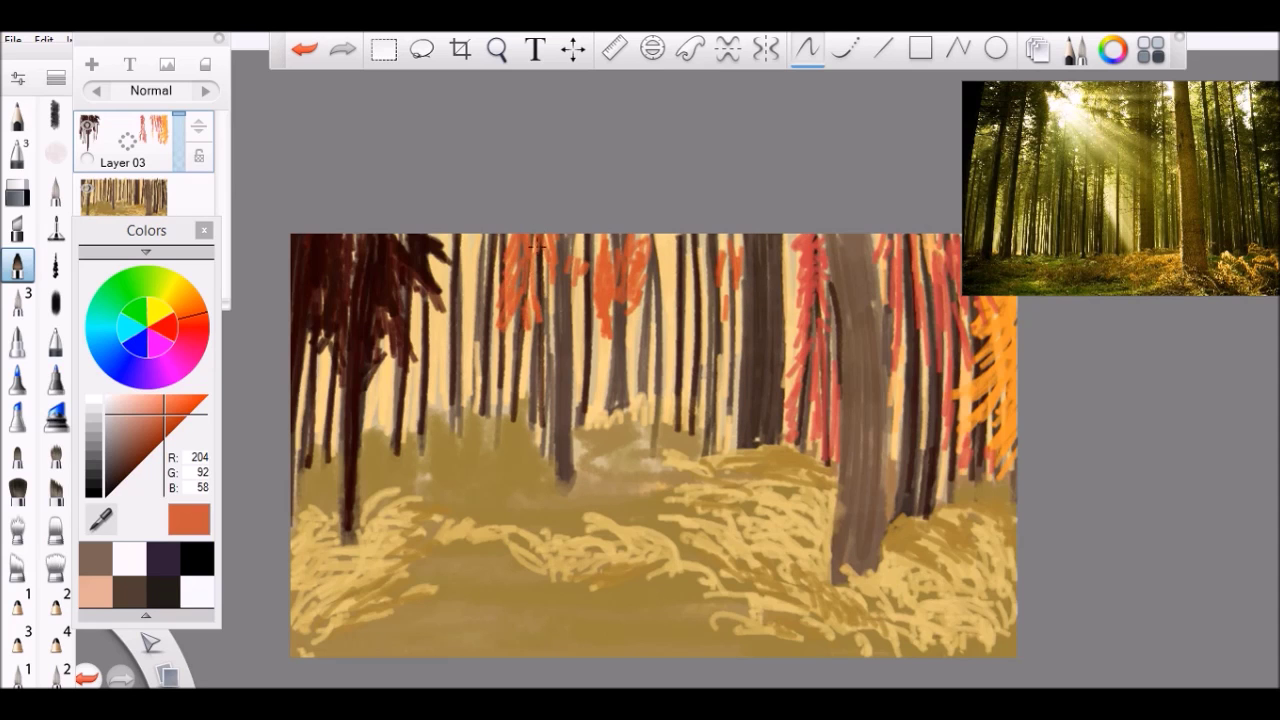
pyautogui.moveTo(474, 236); pyautogui.dragTo(460, 316)
pyautogui.moveTo(500, 248)
pyautogui.mouseDown()
pyautogui.moveTo(488, 286)
pyautogui.moveTo(444, 300)
pyautogui.mouseUp()
# Add lighter orange foliage strokes (RGB 211, 118, 71) beside the dark maroon foliage
pyautogui.keyDown('alt'); pyautogui.click(470, 260); pyautogui.keyUp('alt')
pyautogui.moveTo(440, 234); pyautogui.dragTo(432, 370)
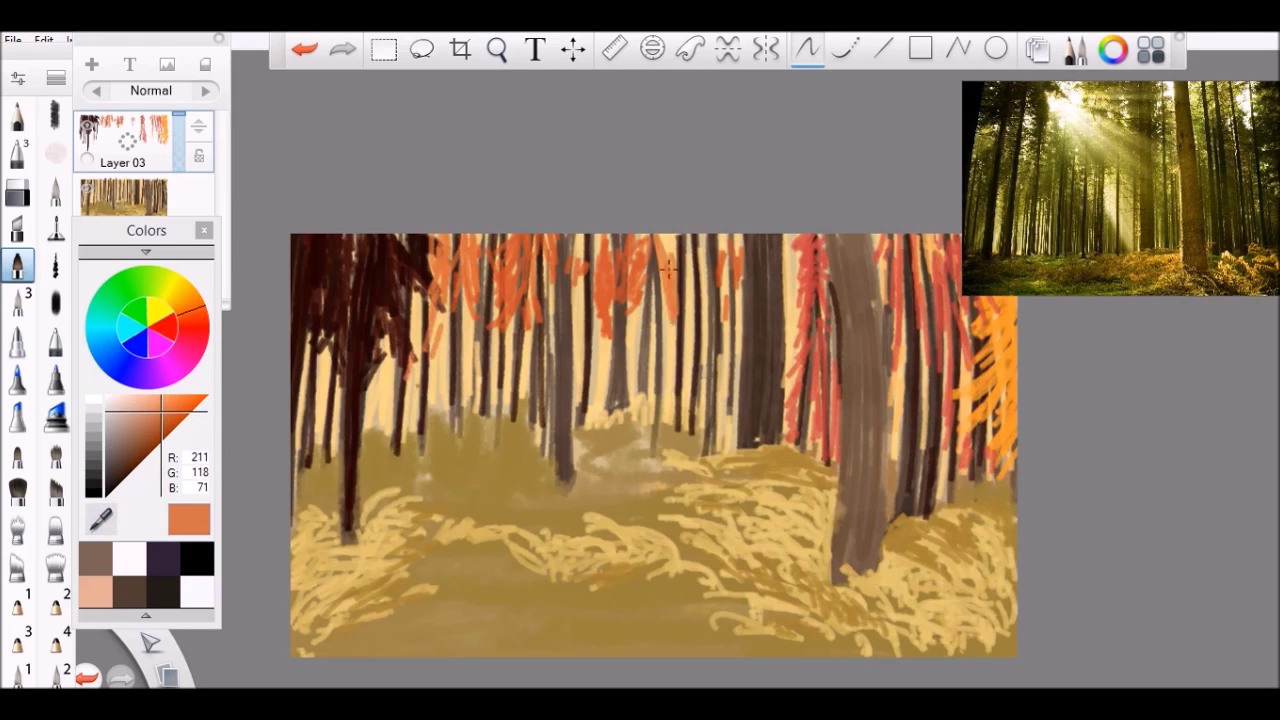
pyautogui.moveTo(762, 325); pyautogui.dragTo(662, 332)
# Paint vertical deep red-orange streaks (RGB 185, 62, 37) in the gaps between the left and middle trunks
pyautogui.keyDown('alt'); pyautogui.click(865, 400); pyautogui.keyUp('alt')
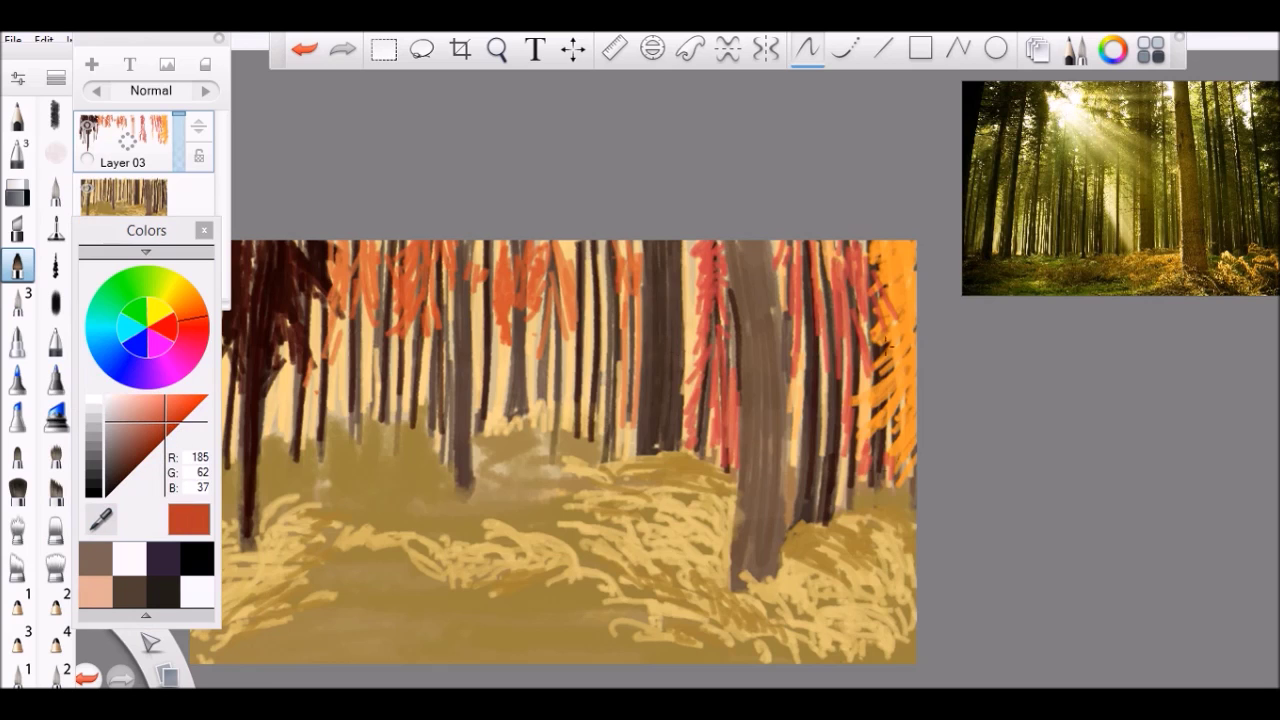
pyautogui.moveTo(330, 450); pyautogui.dragTo(398, 446)
pyautogui.moveTo(273, 344); pyautogui.dragTo(272, 458)
pyautogui.moveTo(436, 310)
pyautogui.mouseDown()
pyautogui.moveTo(434, 414)
pyautogui.moveTo(404, 418)
pyautogui.mouseUp()
pyautogui.moveTo(405, 316)
pyautogui.mouseDown()
pyautogui.moveTo(380, 416)
pyautogui.moveTo(386, 282)
pyautogui.mouseUp()
pyautogui.moveTo(600, 450)
pyautogui.mouseDown()
pyautogui.moveTo(562, 446)
pyautogui.moveTo(692, 446)
pyautogui.mouseUp()
pyautogui.keyDown('alt'); pyautogui.click(700, 560); pyautogui.keyUp('alt')
pyautogui.moveTo(449, 322); pyautogui.dragTo(449, 434)
pyautogui.moveTo(540, 266)
pyautogui.mouseDown()
pyautogui.moveTo(540, 404)
pyautogui.moveTo(509, 416)
pyautogui.mouseUp()
pyautogui.moveTo(483, 326); pyautogui.dragTo(483, 424)
pyautogui.moveTo(458, 342); pyautogui.dragTo(458, 440)
pyautogui.moveTo(600, 420); pyautogui.dragTo(437, 420)
# Fill the remaining gaps between the middle trunks with vertical brownish-orange streaks (RGB 160, 87, 44) and save the painting
pyautogui.click(190, 295)
pyautogui.click(154, 428)
pyautogui.moveTo(823, 496)
pyautogui.mouseDown()
pyautogui.moveTo(758, 510)
pyautogui.moveTo(835, 508)
pyautogui.mouseUp()
pyautogui.click(152, 432)
pyautogui.moveTo(445, 290); pyautogui.dragTo(445, 430)
pyautogui.moveTo(425, 318); pyautogui.dragTo(425, 430)
pyautogui.moveTo(412, 302); pyautogui.dragTo(412, 408)
pyautogui.moveTo(429, 334); pyautogui.dragTo(435, 420)
pyautogui.moveTo(492, 436)
pyautogui.mouseDown()
pyautogui.moveTo(494, 362)
pyautogui.moveTo(492, 416)
pyautogui.mouseUp()
pyautogui.moveTo(516, 336)
pyautogui.mouseDown()
pyautogui.moveTo(516, 438)
pyautogui.moveTo(546, 420)
pyautogui.mouseUp()
pyautogui.moveTo(583, 324)
pyautogui.mouseDown()
pyautogui.moveTo(583, 444)
pyautogui.moveTo(604, 442)
pyautogui.mouseUp()
pyautogui.moveTo(703, 326); pyautogui.dragTo(703, 444)
pyautogui.moveTo(703, 420)
pyautogui.mouseDown()
pyautogui.moveTo(632, 190)
pyautogui.moveTo(670, 173)
pyautogui.mouseUp()
pyautogui.click(13, 40)
pyautogui.click(38, 126)
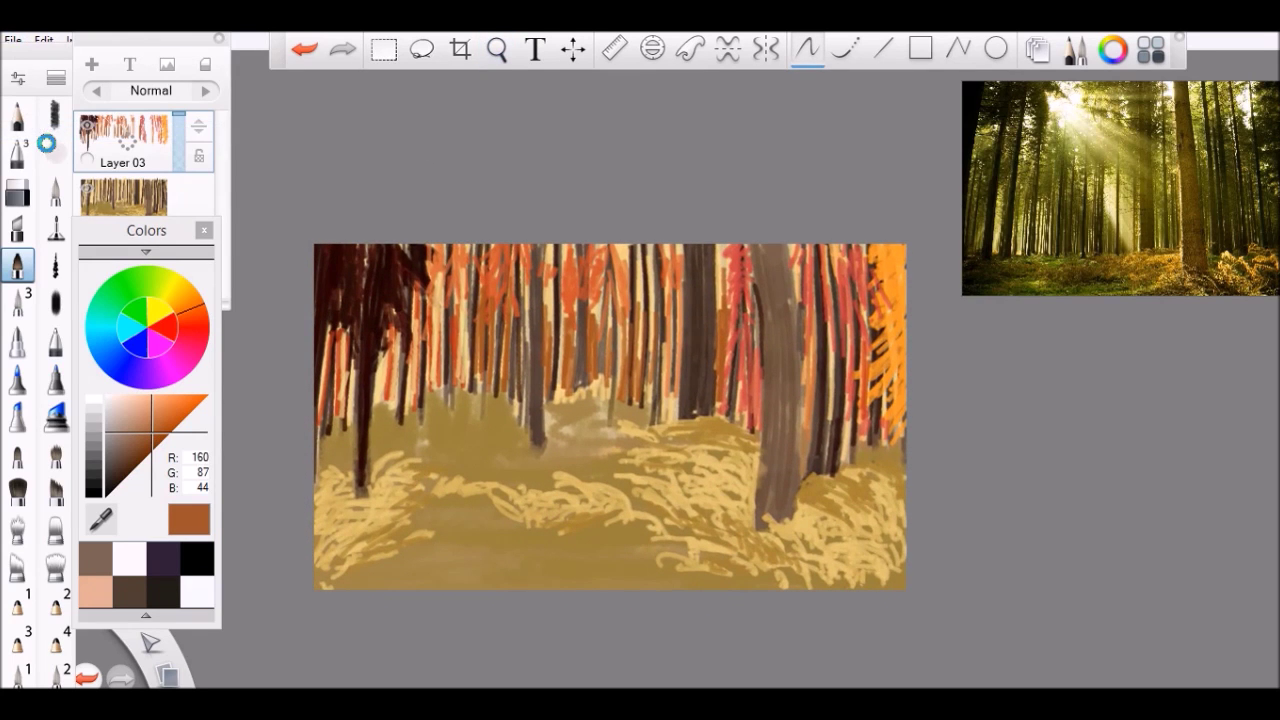
# Repaint the long foreground trunk beneath the maroon foliage in dark grey-brown (RGB 63, 55, 44) and make Layer 02 active
pyautogui.moveTo(423, 325); pyautogui.dragTo(377, 325)
pyautogui.click(112, 471)
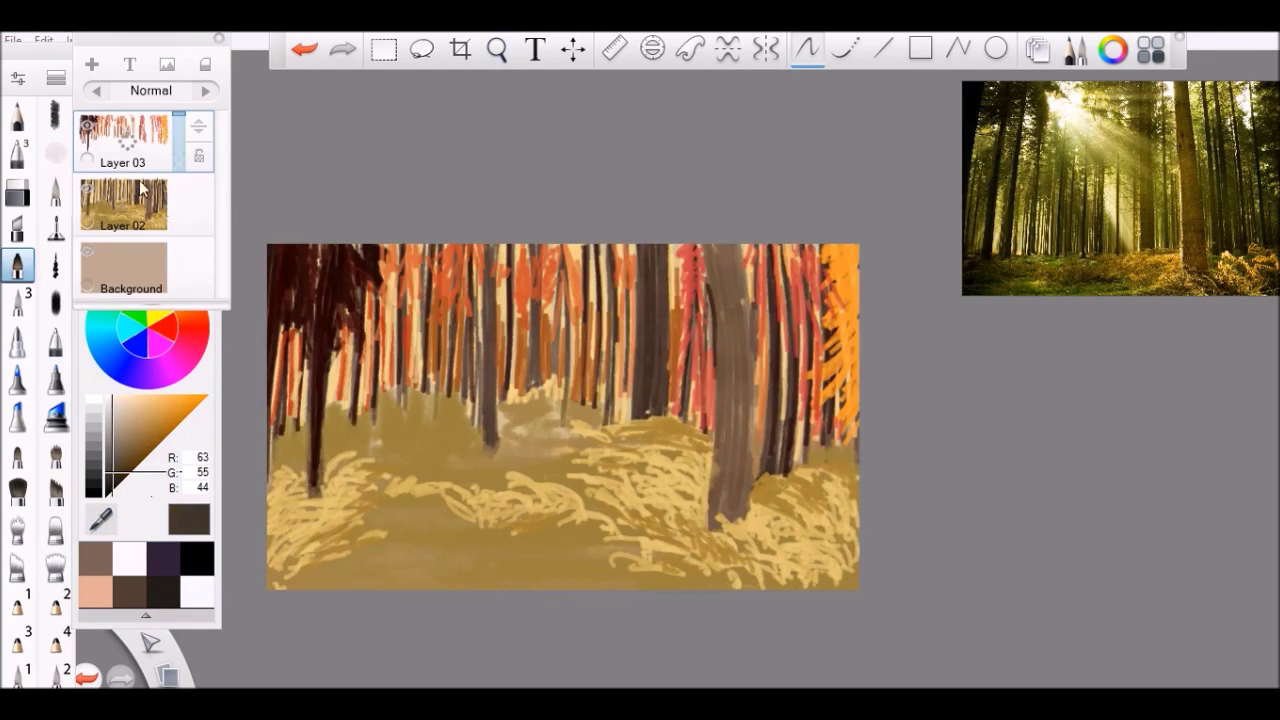
pyautogui.scroll(1, 387, 507)
pyautogui.moveTo(343, 437); pyautogui.dragTo(271, 445)
pyautogui.click(124, 205)
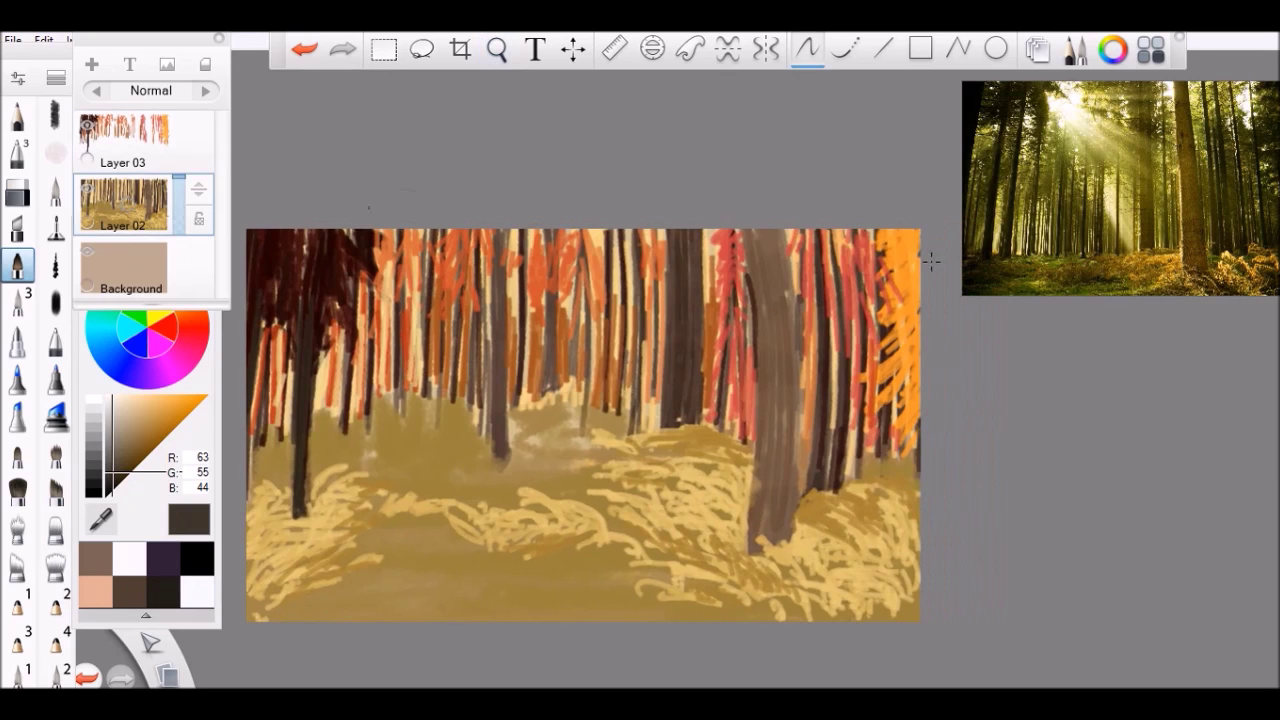
# Paint a dark brown base (RGB 79, 50, 28) under the middle trunks, undoing the trial dab on the path
pyautogui.click(195, 303)
pyautogui.click(190, 286)
pyautogui.click(571, 443)
pyautogui.hotkey('ctrl', 'z')
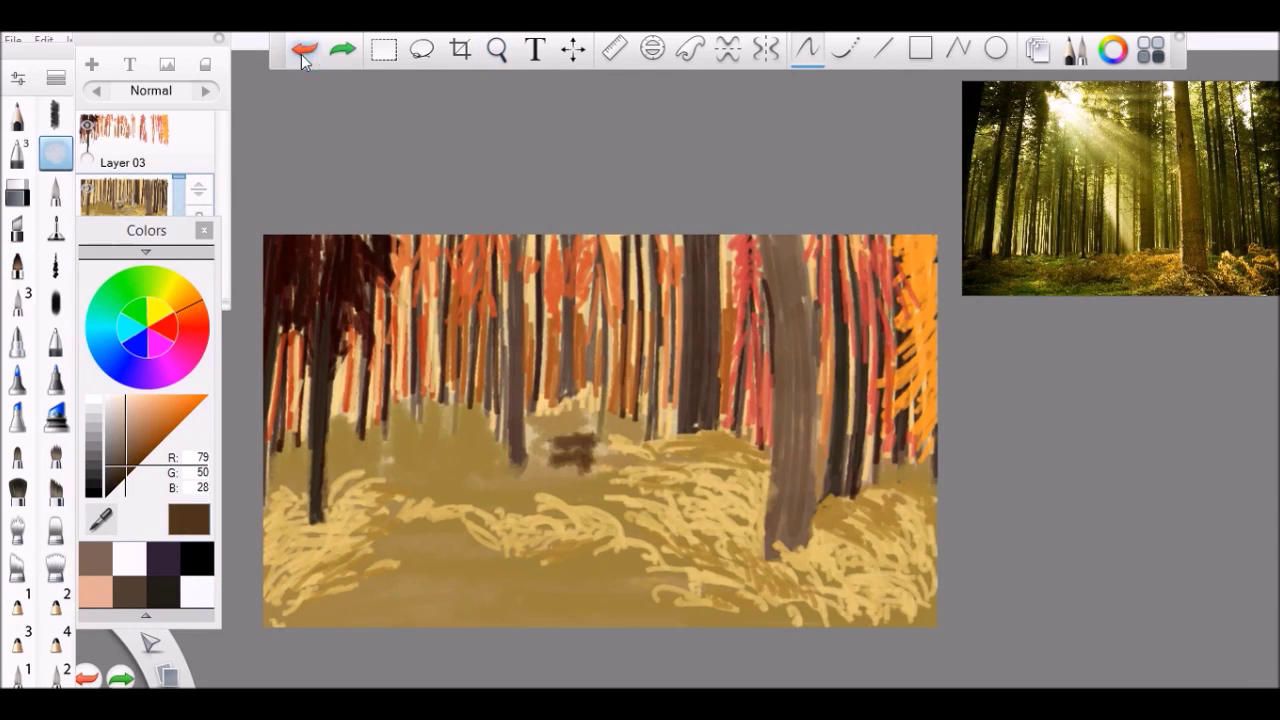
pyautogui.click(15, 268)
pyautogui.moveTo(610, 414); pyautogui.dragTo(640, 418)
# Touch up the ground in olive (RGB 163, 136, 74) and dab bright yellow grass (RGB 255, 209, 102) beside the thick trunk's base
pyautogui.keyDown('alt'); pyautogui.click(637, 442); pyautogui.keyUp('alt')
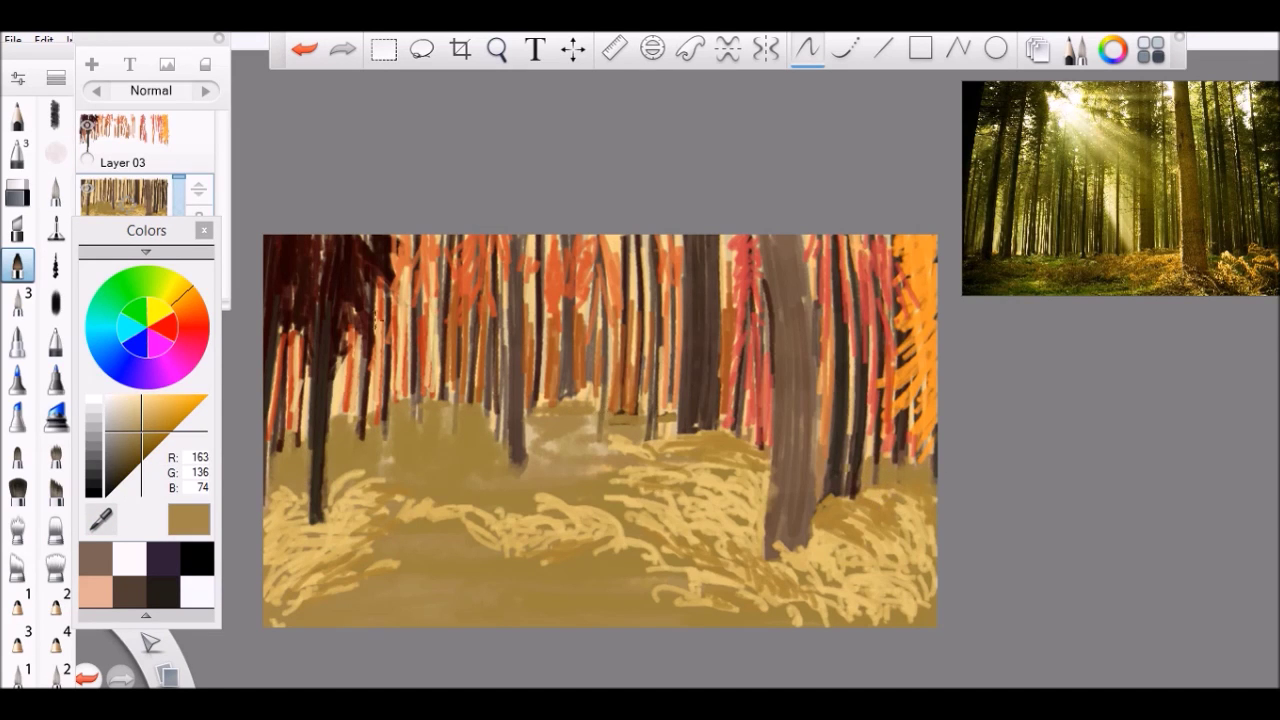
pyautogui.keyDown('alt'); pyautogui.click(922, 483); pyautogui.keyUp('alt')
pyautogui.keyDown('alt'); pyautogui.click(756, 520); pyautogui.keyUp('alt')
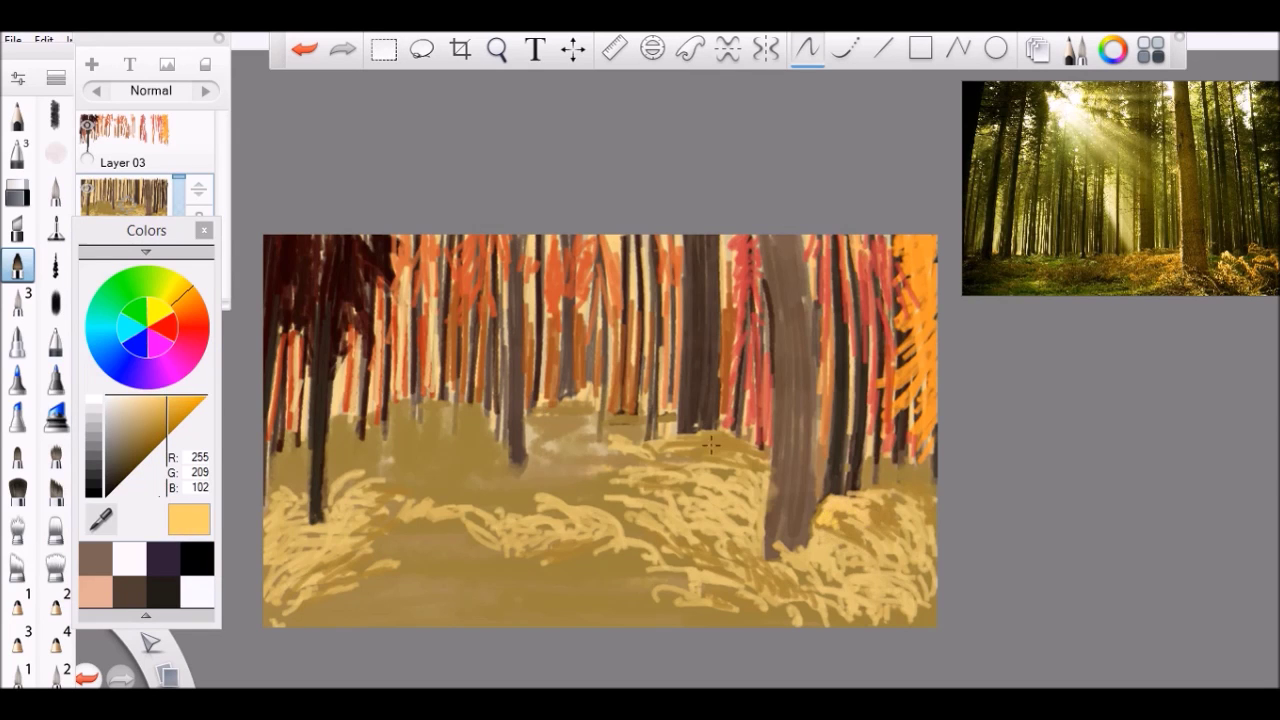
# Paint a pale yellow highlight (RGB 236, 210, 153) along the thick trunk's sunlit edge, undoing the previous attempt
pyautogui.keyDown('alt'); pyautogui.click(408, 380); pyautogui.keyUp('alt')
pyautogui.click(101, 527)
pyautogui.hotkey('ctrl', 'z')
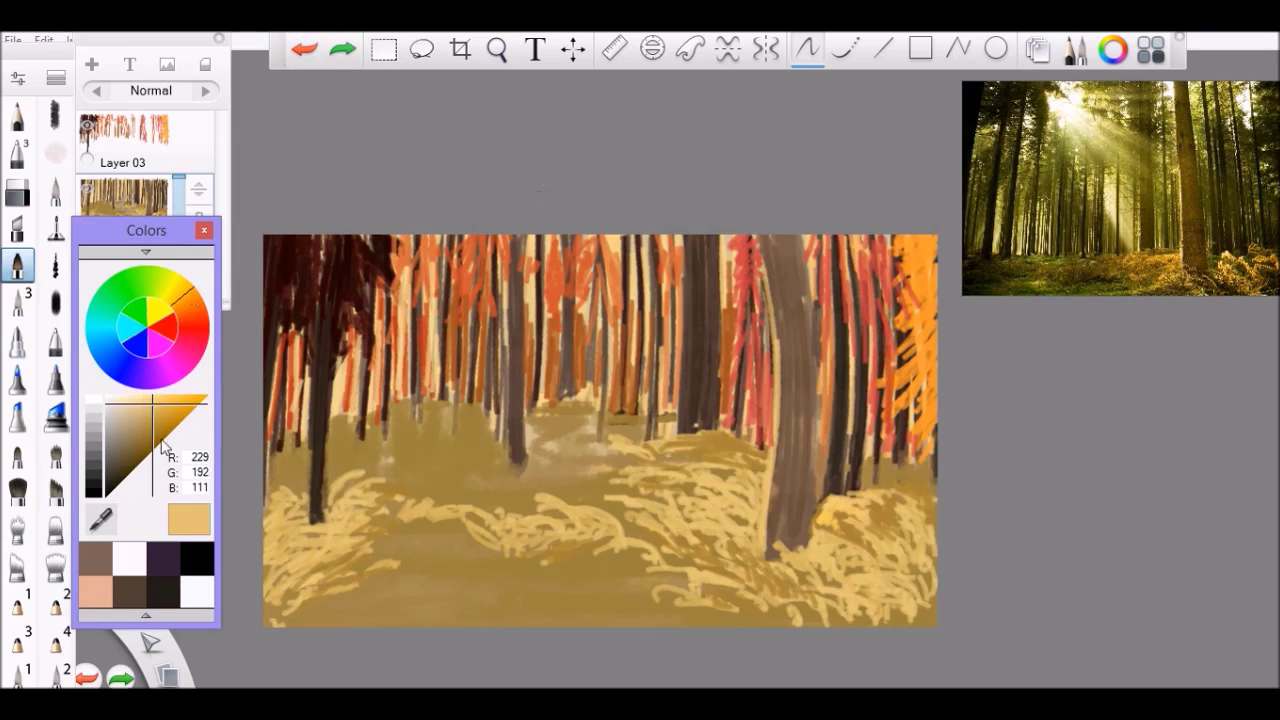
pyautogui.click(138, 400)
pyautogui.moveTo(775, 506); pyautogui.dragTo(762, 236)
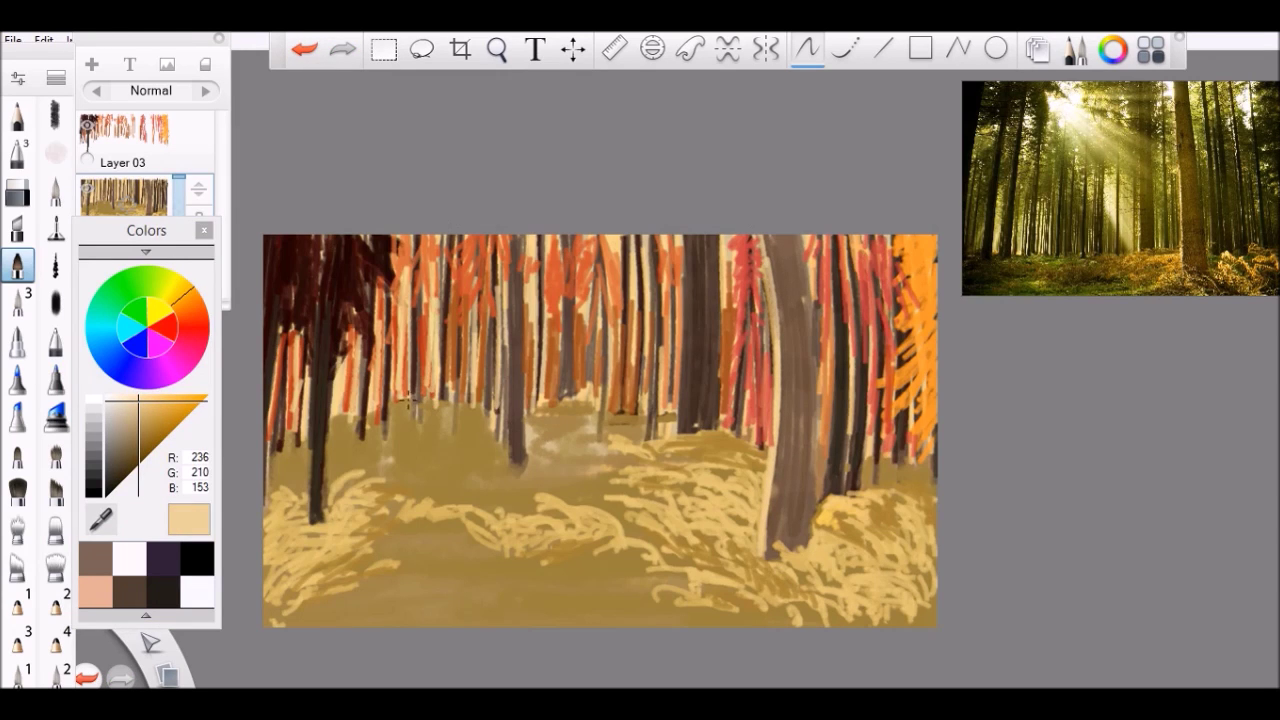
# Paint pale peach light rays (RGB 249, 223, 198) fanning down through the trees on a new layer and lower its opacity
pyautogui.hotkey('ctrl', 'shift', 'n')
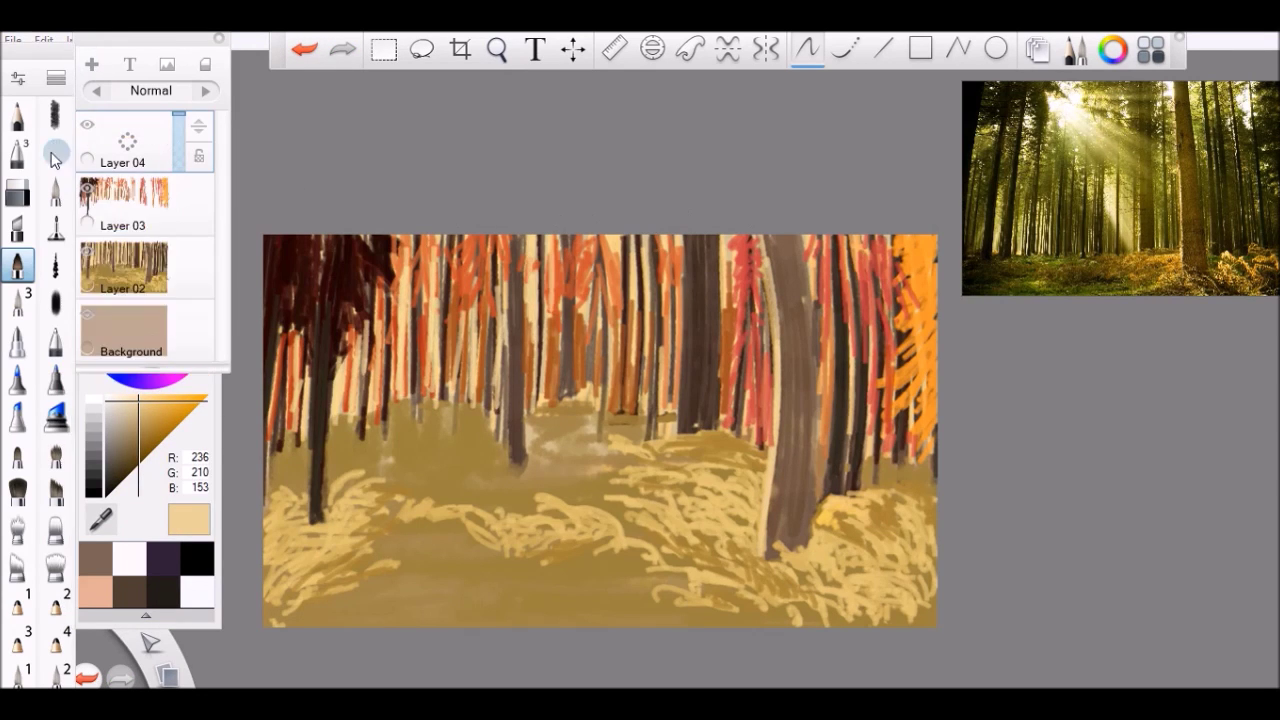
pyautogui.click(55, 152)
pyautogui.click(120, 402)
pyautogui.moveTo(395, 300)
pyautogui.mouseDown()
pyautogui.moveTo(420, 262)
pyautogui.moveTo(395, 290)
pyautogui.moveTo(440, 258)
pyautogui.moveTo(434, 218)
pyautogui.moveTo(650, 300)
pyautogui.mouseUp()
pyautogui.moveTo(420, 245); pyautogui.dragTo(680, 310)
pyautogui.moveTo(420, 245)
pyautogui.mouseDown()
pyautogui.moveTo(620, 385)
pyautogui.moveTo(520, 420)
pyautogui.moveTo(570, 440)
pyautogui.mouseUp()
pyautogui.moveTo(410, 250); pyautogui.dragTo(398, 430)
pyautogui.keyDown('alt'); pyautogui.click(398, 326); pyautogui.keyUp('alt')
pyautogui.moveTo(178, 140); pyautogui.dragTo(178, 165)
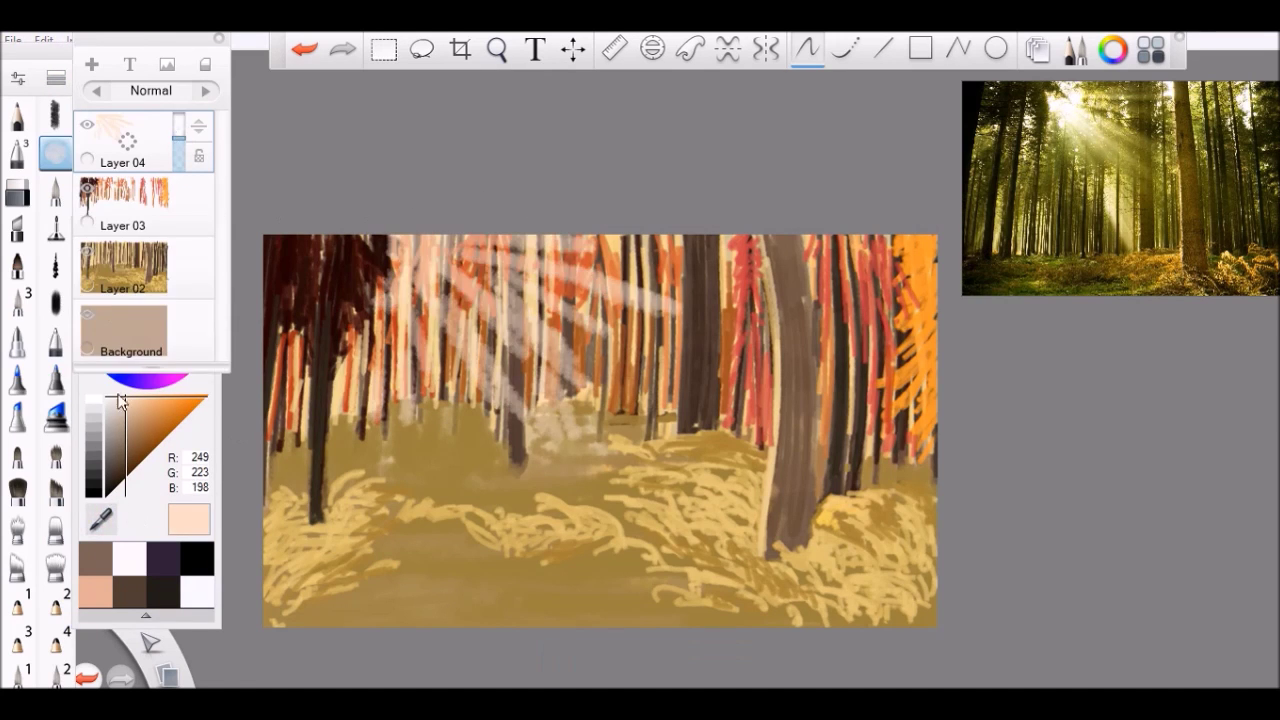
# Paint a bright glow at the source of the rays on another new layer and merge it into Layer 04
pyautogui.click(91, 66)
pyautogui.moveTo(405, 255); pyautogui.dragTo(427, 285)
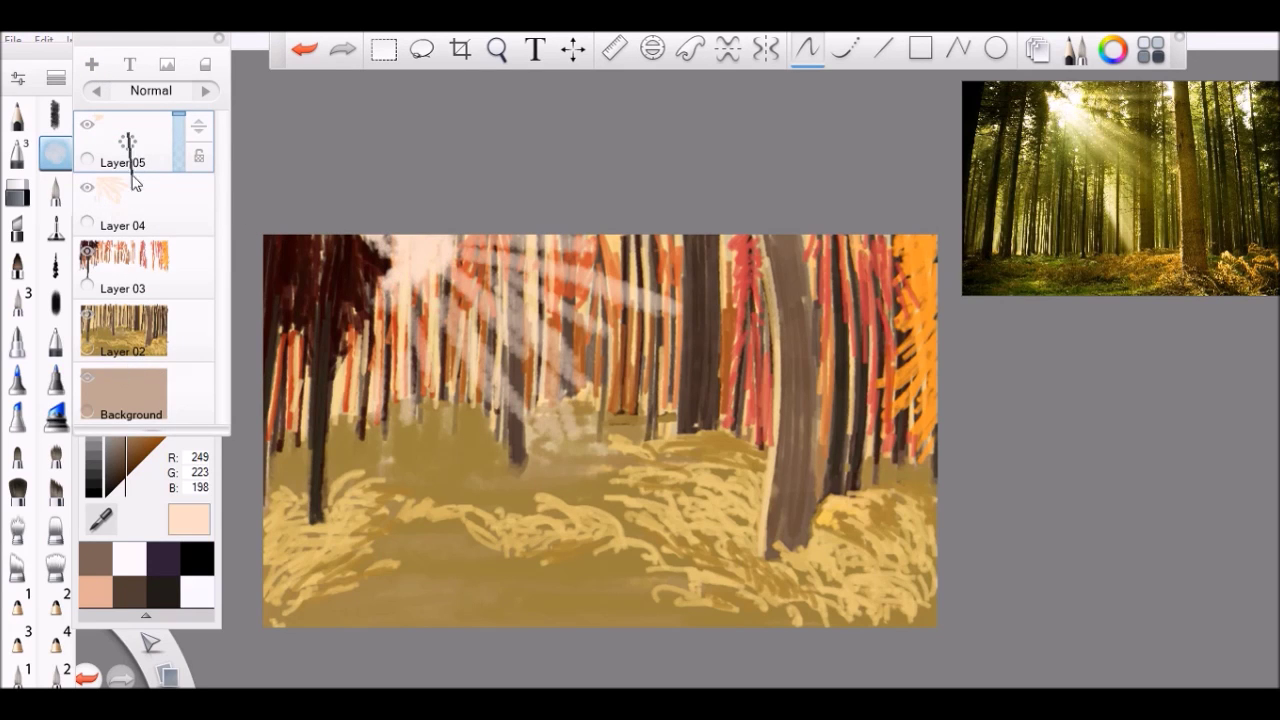
pyautogui.moveTo(135, 183); pyautogui.dragTo(135, 160)
pyautogui.moveTo(420, 245)
pyautogui.mouseDown()
pyautogui.moveTo(495, 255)
pyautogui.moveTo(510, 325)
pyautogui.moveTo(522, 320)
pyautogui.mouseUp()
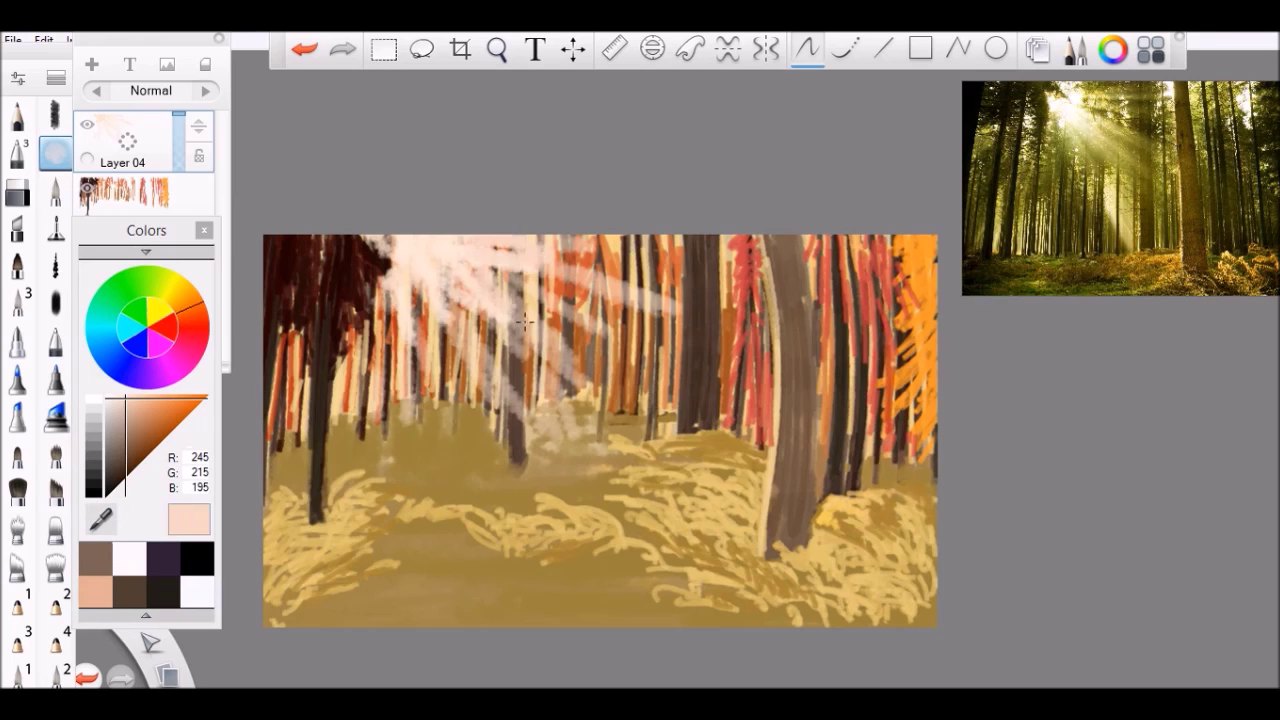
# Sample a salmon tone (RGB 216, 136, 110) from the rays and lower Layer 04's opacity
pyautogui.scroll(-2, 524, 322)
pyautogui.scroll(4, 524, 322)
pyautogui.keyDown('alt'); pyautogui.click(524, 322); pyautogui.keyUp('alt')
pyautogui.scroll(-3, 524, 322)
pyautogui.click(180, 135)
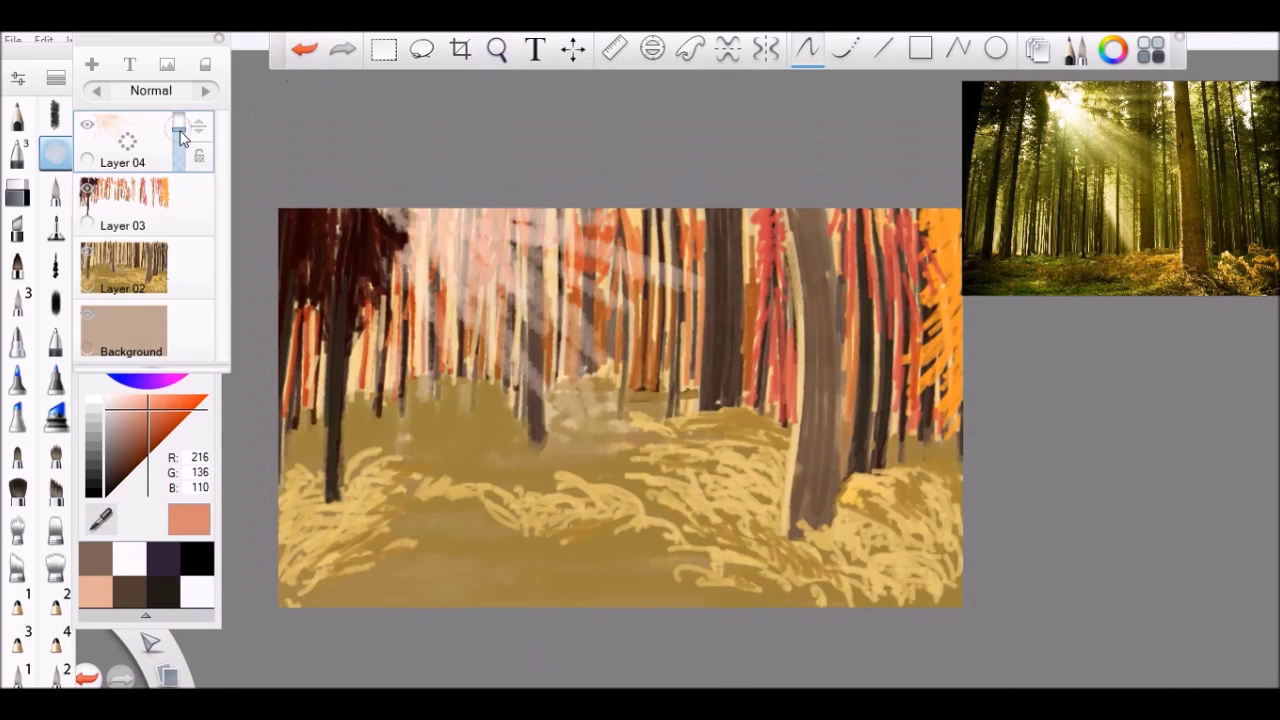
# Paint brighter cream rays (RGB 249, 234, 220) over the glow on a new layer with reduced opacity
pyautogui.click(91, 64)
pyautogui.moveTo(134, 397); pyautogui.dragTo(97, 394)
pyautogui.click(107, 398)
pyautogui.moveTo(452, 230); pyautogui.dragTo(500, 340)
pyautogui.keyDown('alt'); pyautogui.click(455, 235); pyautogui.keyUp('alt')
pyautogui.click(157, 128)
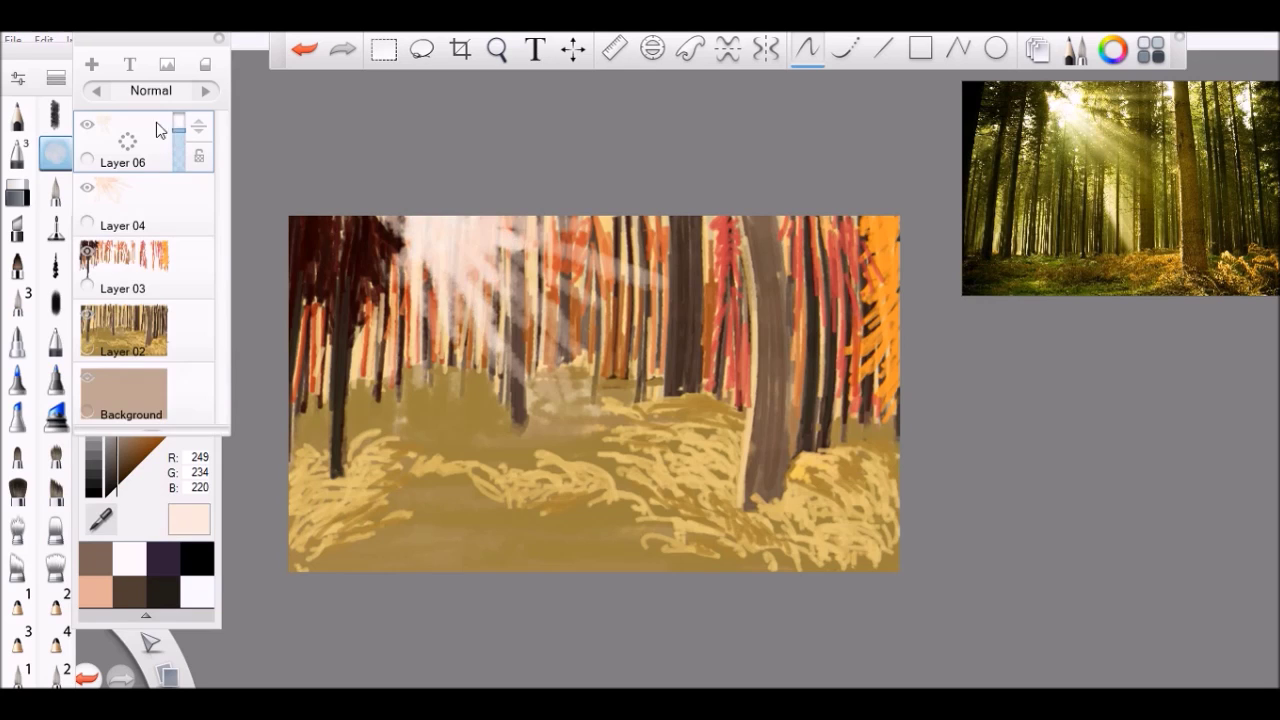
# Try a soft greyish-beige light stroke (RGB 191, 172, 156) along the thick trunk's edge and undo it
pyautogui.moveTo(748, 360); pyautogui.dragTo(750, 510)
pyautogui.keyDown('alt'); pyautogui.click(750, 420); pyautogui.keyUp('alt')
pyautogui.click(304, 48)
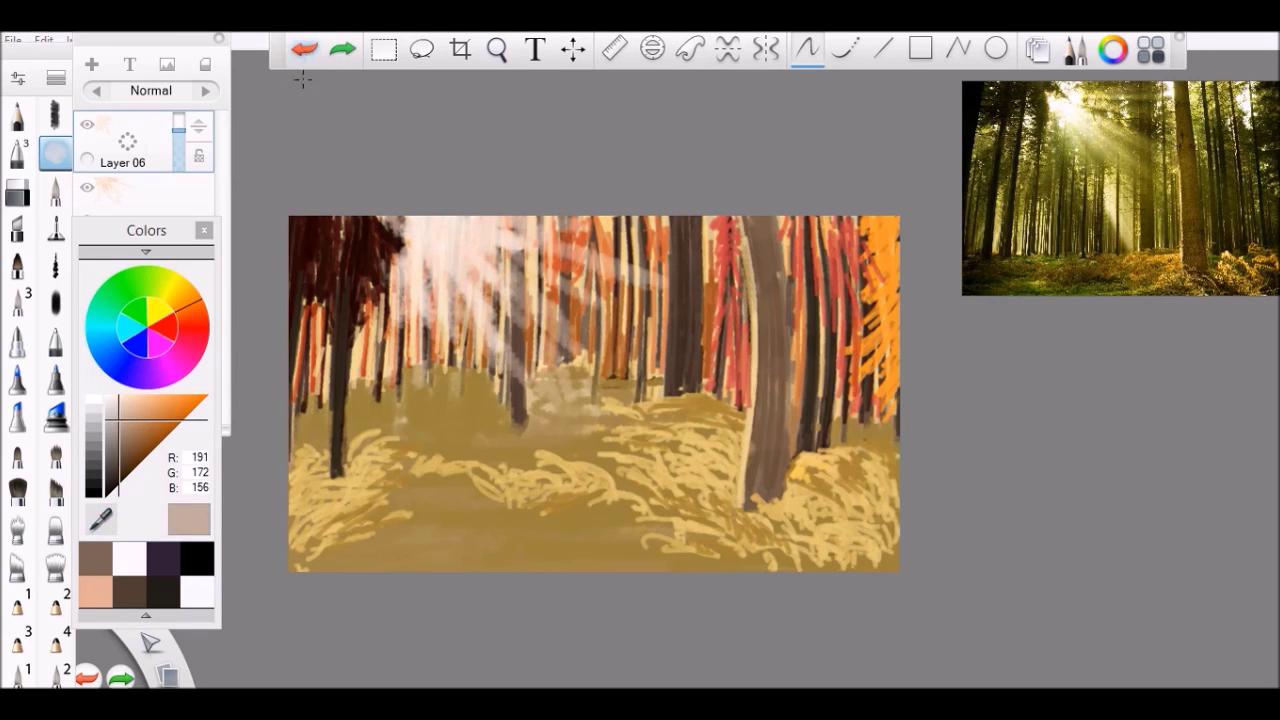
# Merge Layer 06 into Layer 04 and add a new layer above it
pyautogui.click(127, 140)
pyautogui.moveTo(127, 140); pyautogui.dragTo(90, 95)
pyautogui.click(91, 64)
# Paint a soft pale yellow light patch between the middle trunks on the new layer, undoing the first trial stroke
pyautogui.moveTo(618, 365); pyautogui.dragTo(590, 290)
pyautogui.hotkey('ctrl', 'z')
pyautogui.click(146, 380)
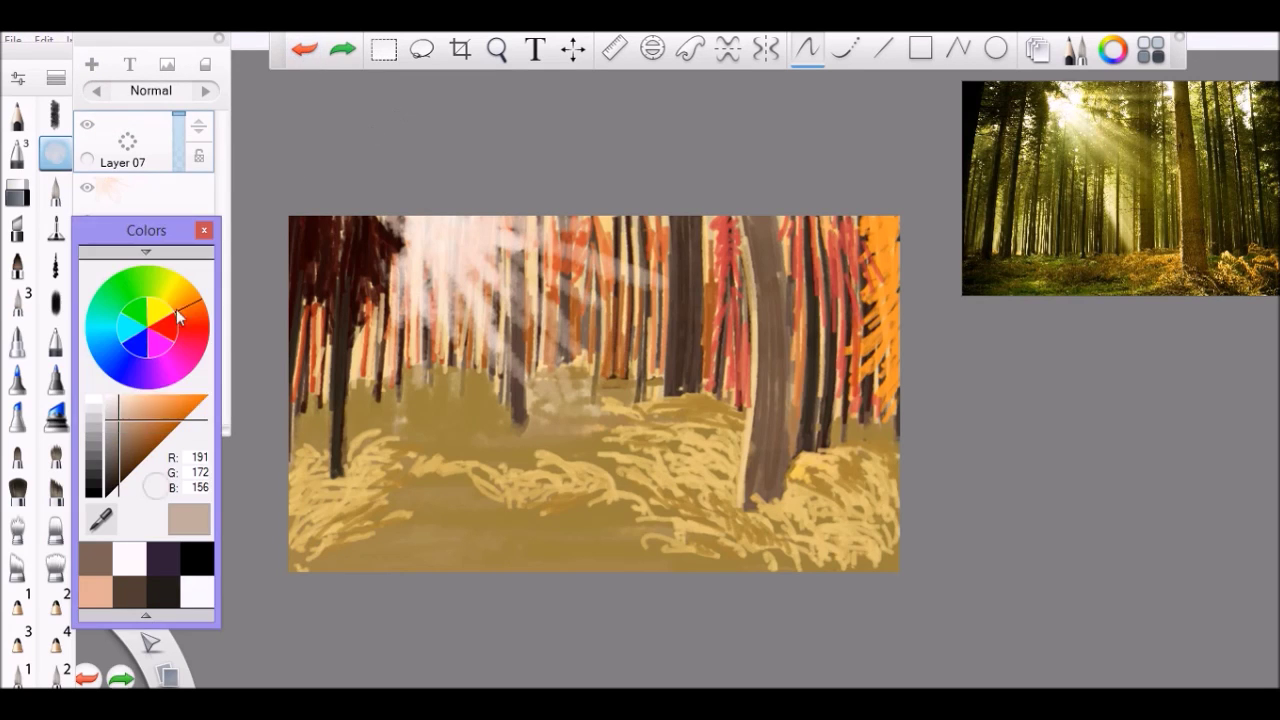
pyautogui.click(172, 282)
pyautogui.click(128, 418)
pyautogui.moveTo(590, 372); pyautogui.dragTo(565, 315)
# Extend the light patch upward between the middle trunks with pale yellow (RGB 248, 248, 209) and lower Layer 07's opacity
pyautogui.click(102, 517)
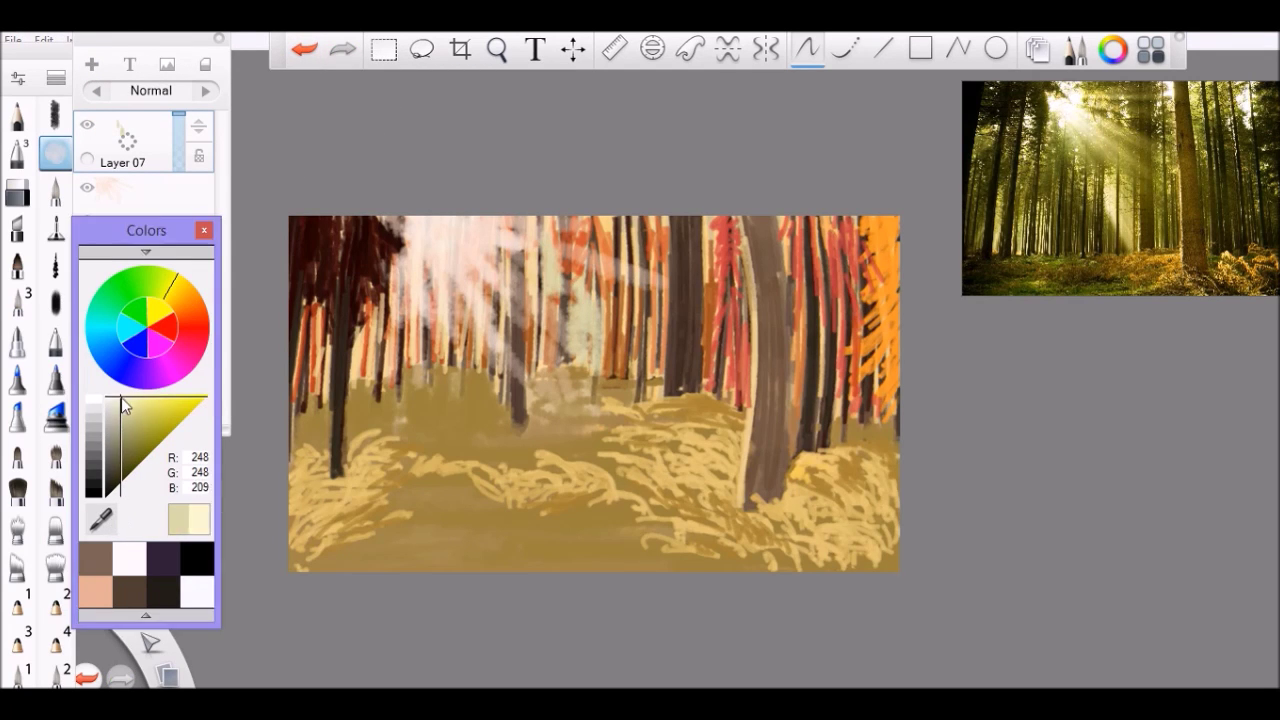
pyautogui.click(594, 330)
pyautogui.moveTo(594, 370); pyautogui.dragTo(560, 255)
pyautogui.click(177, 133)
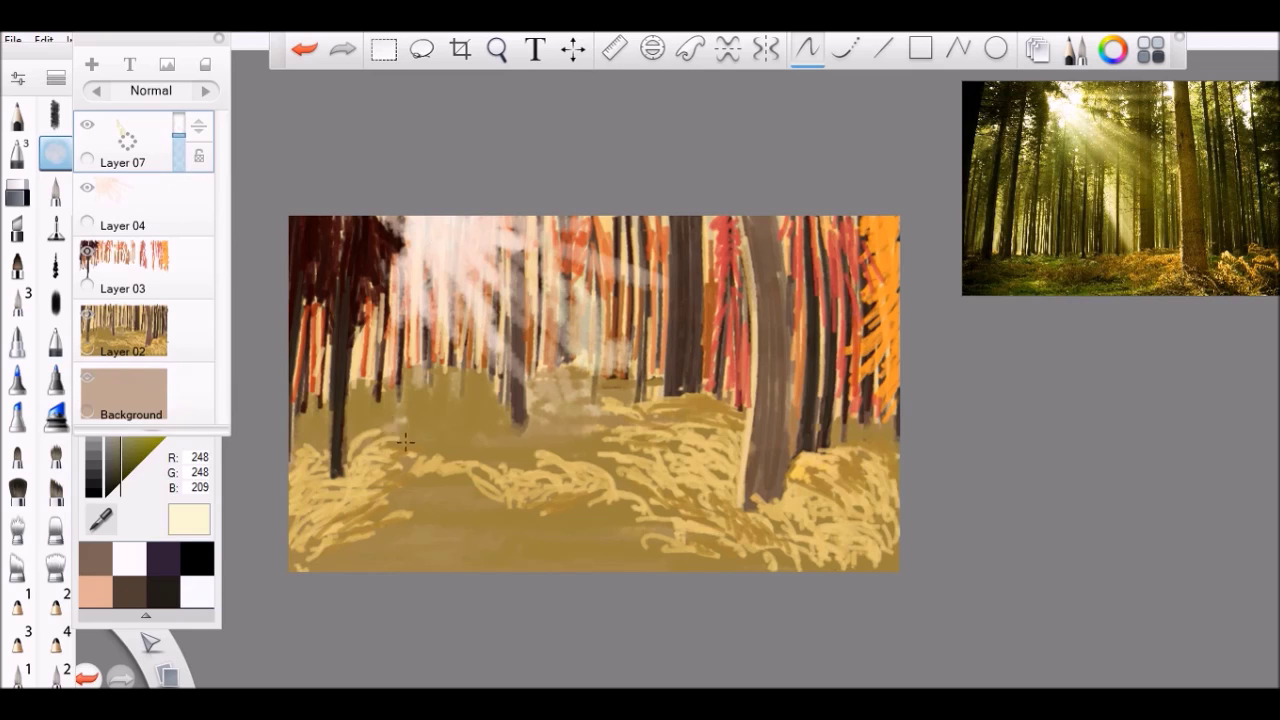
# Add one more layer and merge the light layers down into Layer 04
pyautogui.hotkey('ctrl', 'shift', 'n')
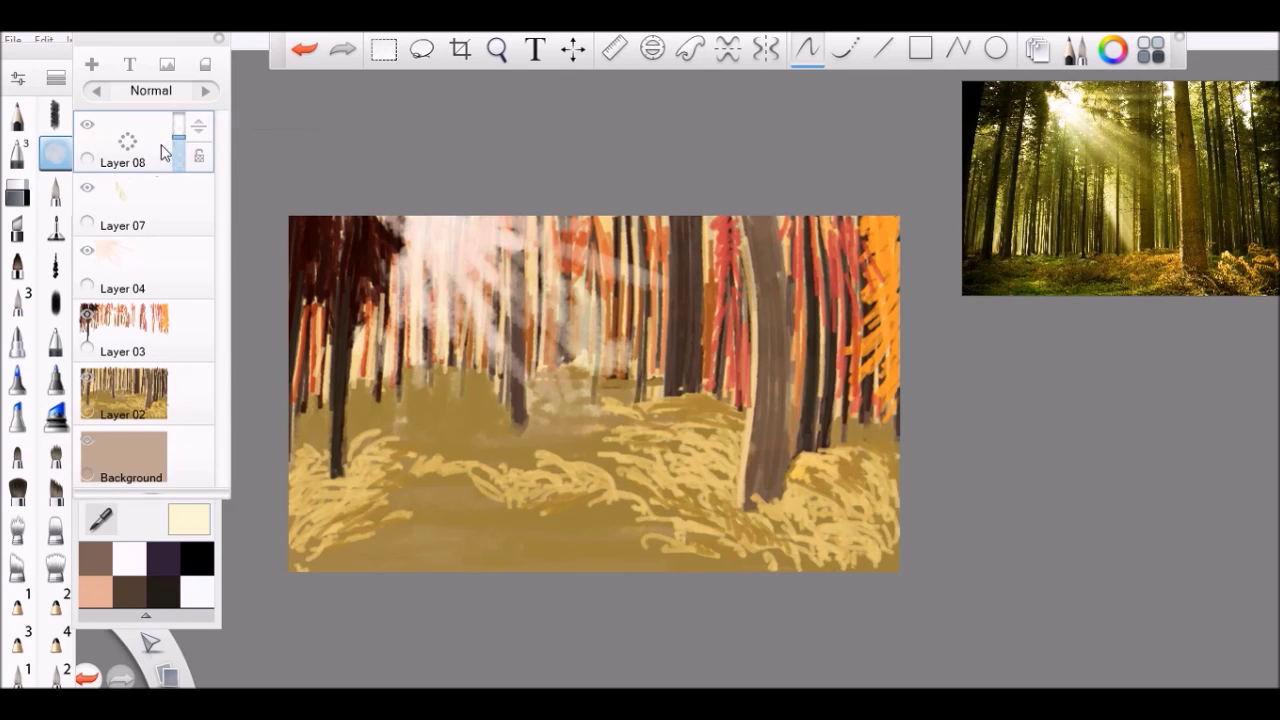
pyautogui.hotkey('ctrl', 'z')
pyautogui.hotkey('ctrl', 'z')
pyautogui.scroll(-3, 594, 393)
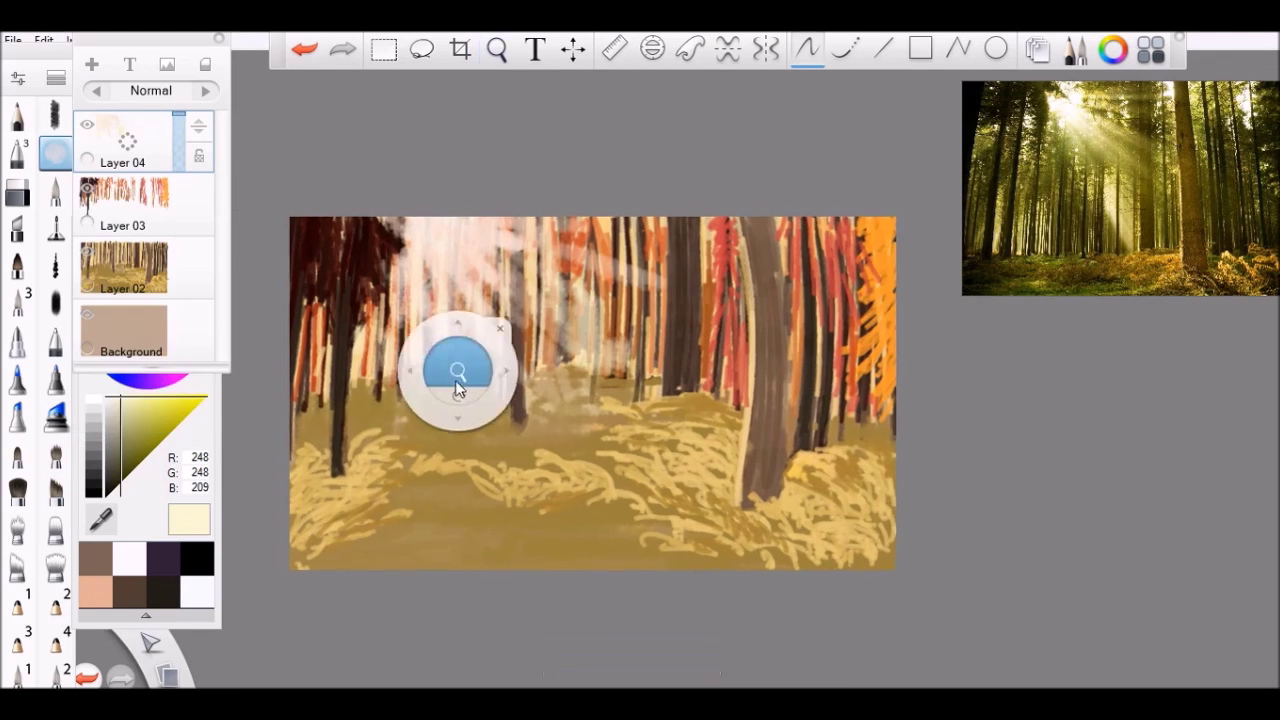
pyautogui.scroll(3, 594, 393)
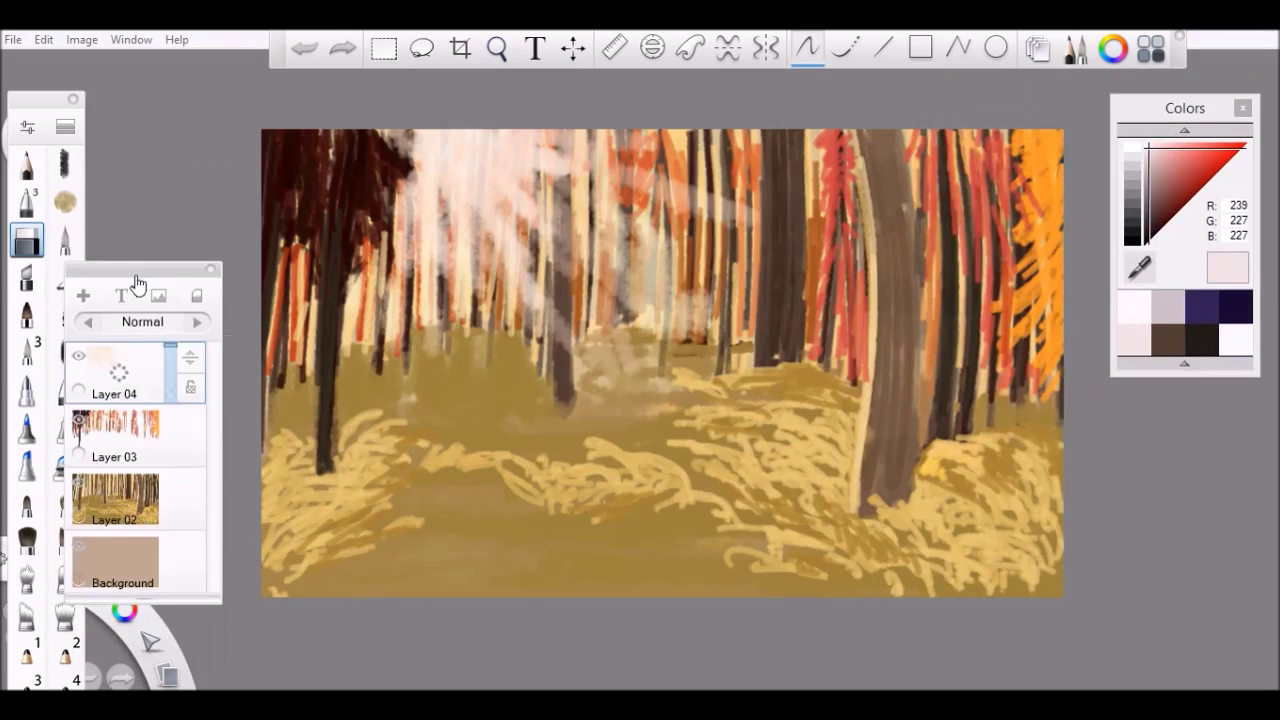
# Undo the trial stroke over the ground and adjust the PaintBrush's size for light pen pressure
pyautogui.moveTo(409, 423); pyautogui.dragTo(523, 400)
pyautogui.hotkey('ctrl', 'z')
pyautogui.click(255, 264)
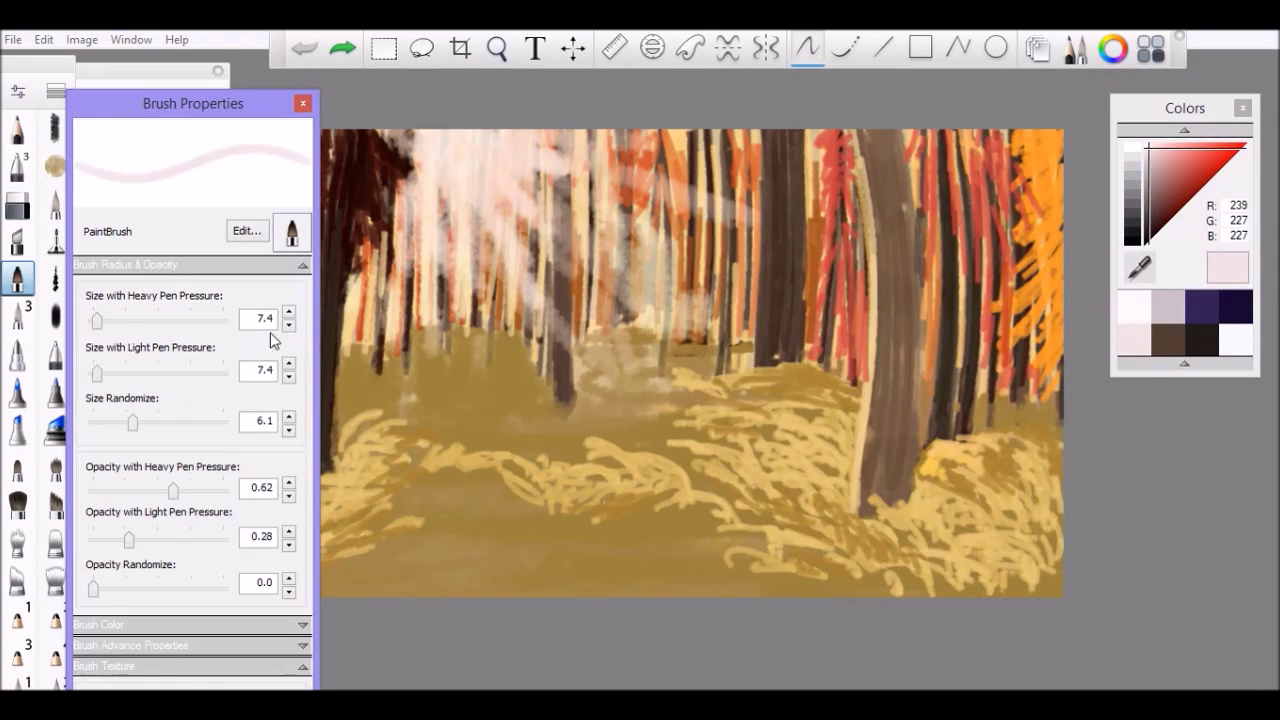
pyautogui.moveTo(135, 371); pyautogui.dragTo(170, 371)
pyautogui.click(190, 666)
pyautogui.click(226, 491)
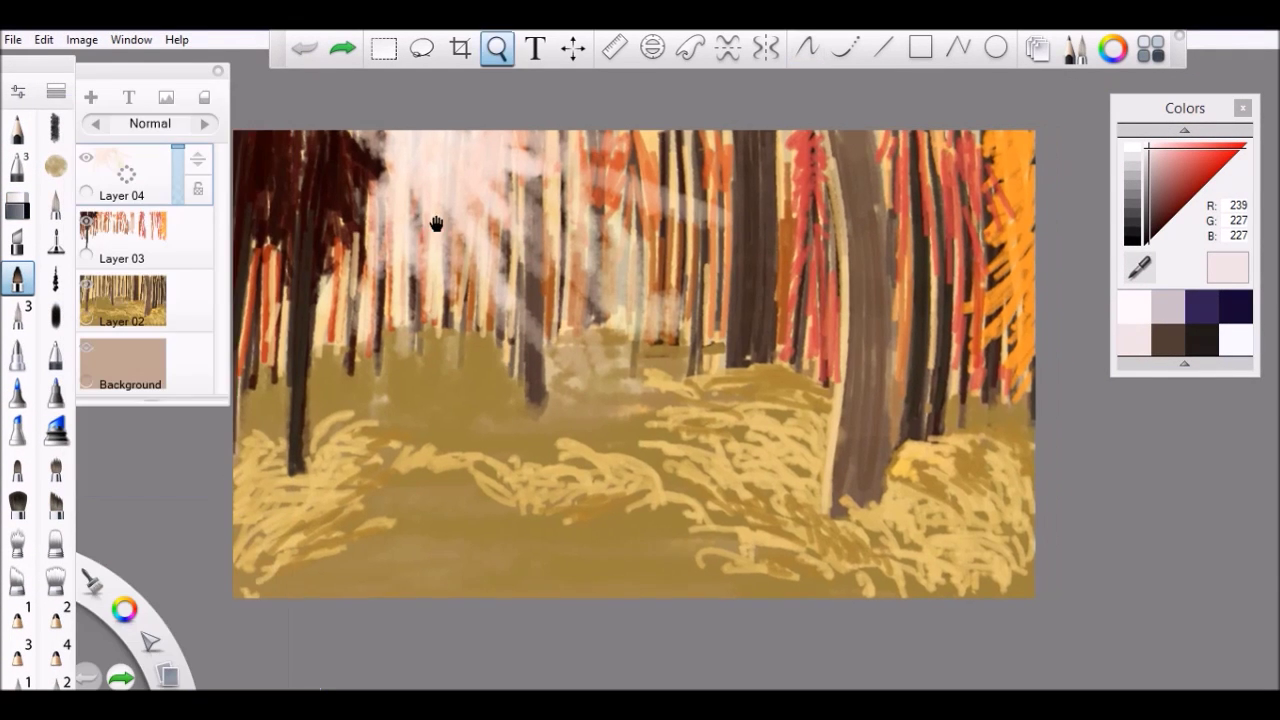
# Choose orange (RGB 225, 149, 58) and try a PaintBrush stroke near the thick trunk's top, undoing it
pyautogui.click(1158, 117)
pyautogui.click(1215, 180)
pyautogui.scroll(5, 650, 370)
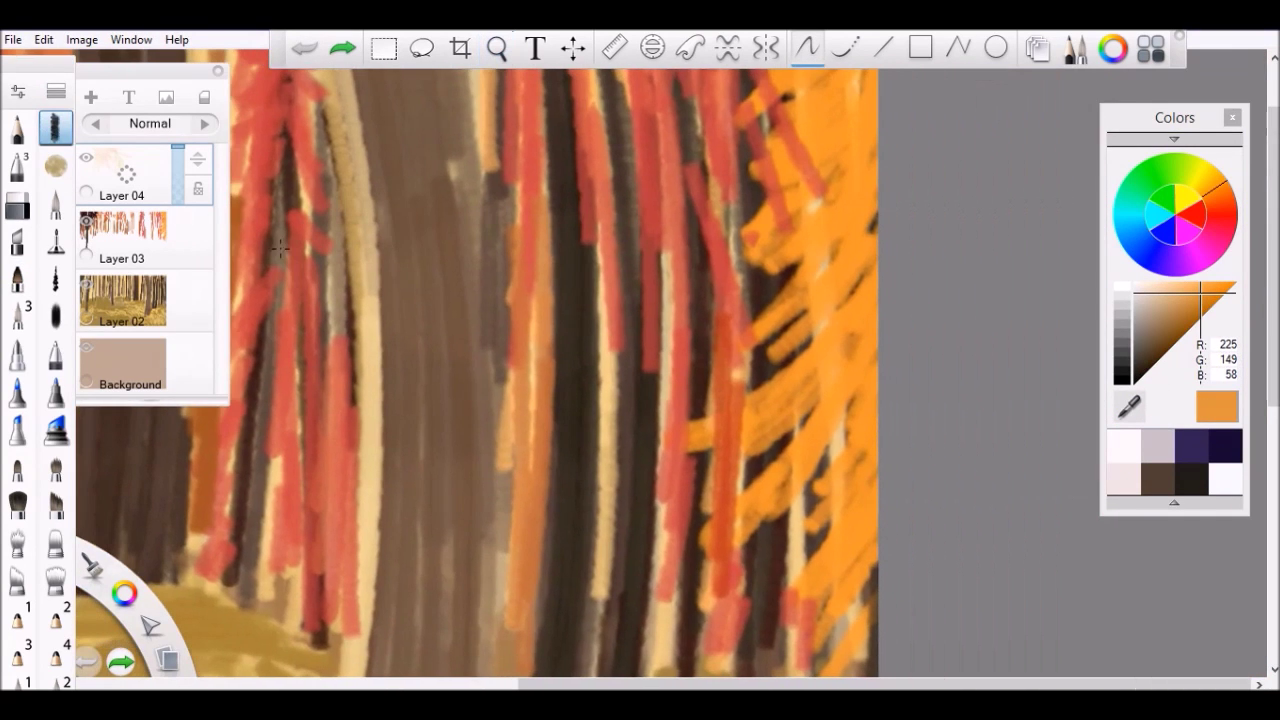
pyautogui.click(17, 278)
pyautogui.moveTo(440, 262); pyautogui.dragTo(505, 175)
pyautogui.hotkey('ctrl', 'z')
# Add a layer beneath the light layer and draw thin orange Pencil strokes over the orange foliage at the canvas's right edge
pyautogui.doubleClick(17, 127)
pyautogui.click(305, 103)
pyautogui.scroll(-2, 418, 173)
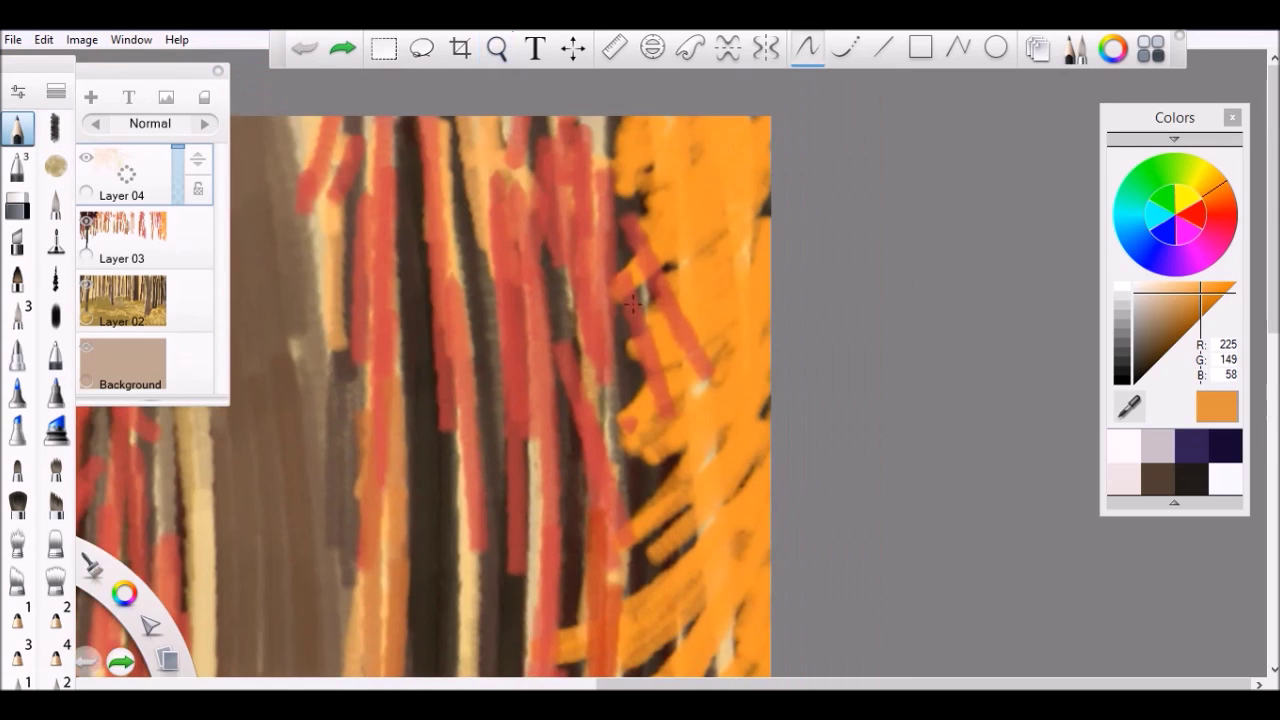
pyautogui.click(91, 97)
pyautogui.scroll(3, 341, 125)
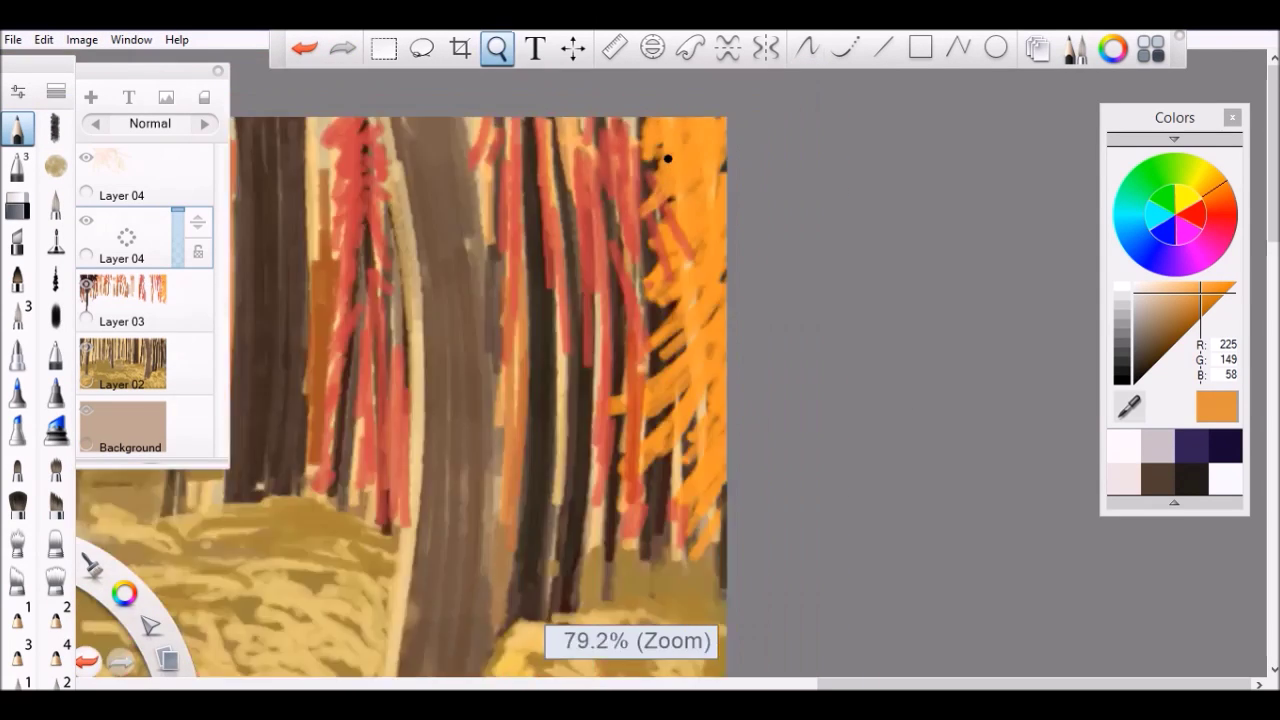
pyautogui.scroll(-2, 660, 232)
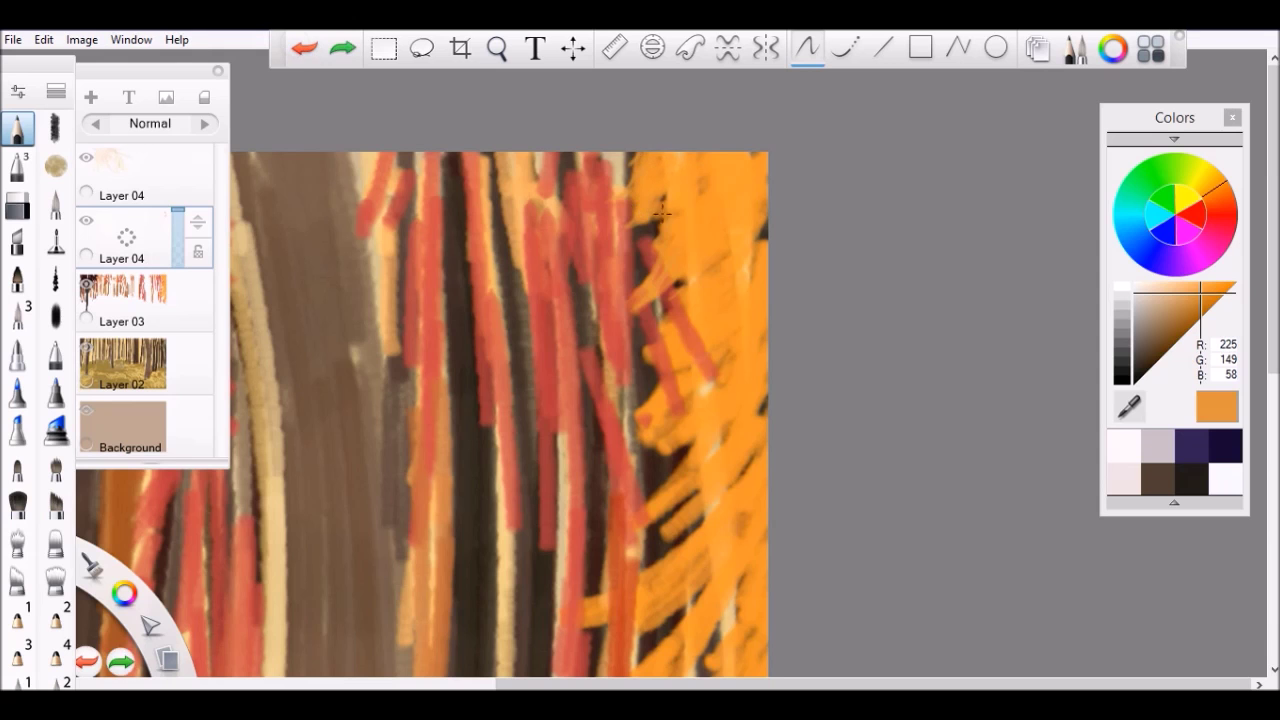
pyautogui.scroll(-2, 665, 205)
pyautogui.scroll(4, 680, 200)
pyautogui.scroll(2, 665, 258)
pyautogui.scroll(-2, 689, 221)
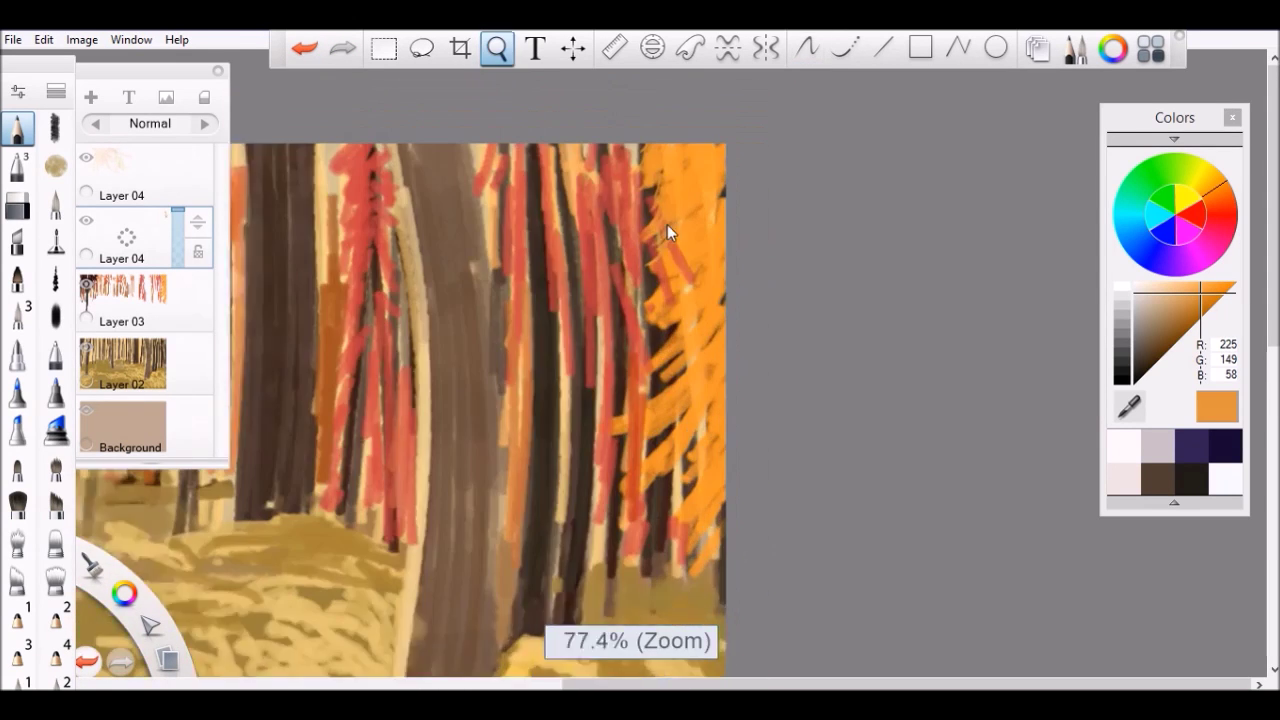
# Undo the PaintBrush trial stroke on the thick trunk and set the brush's size with light pen pressure to 3.8
pyautogui.click(55, 127)
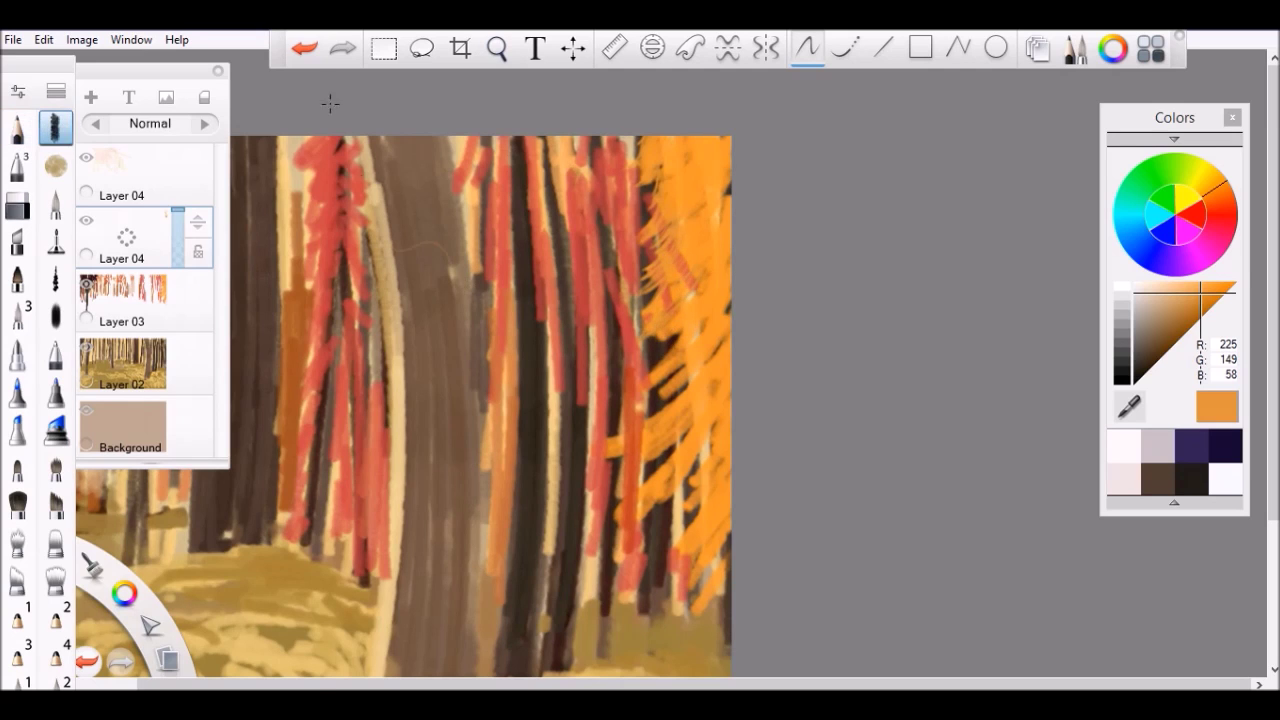
pyautogui.hotkey('ctrl', 'z')
pyautogui.click(55, 127)
pyautogui.moveTo(288, 365); pyautogui.dragTo(290, 358)
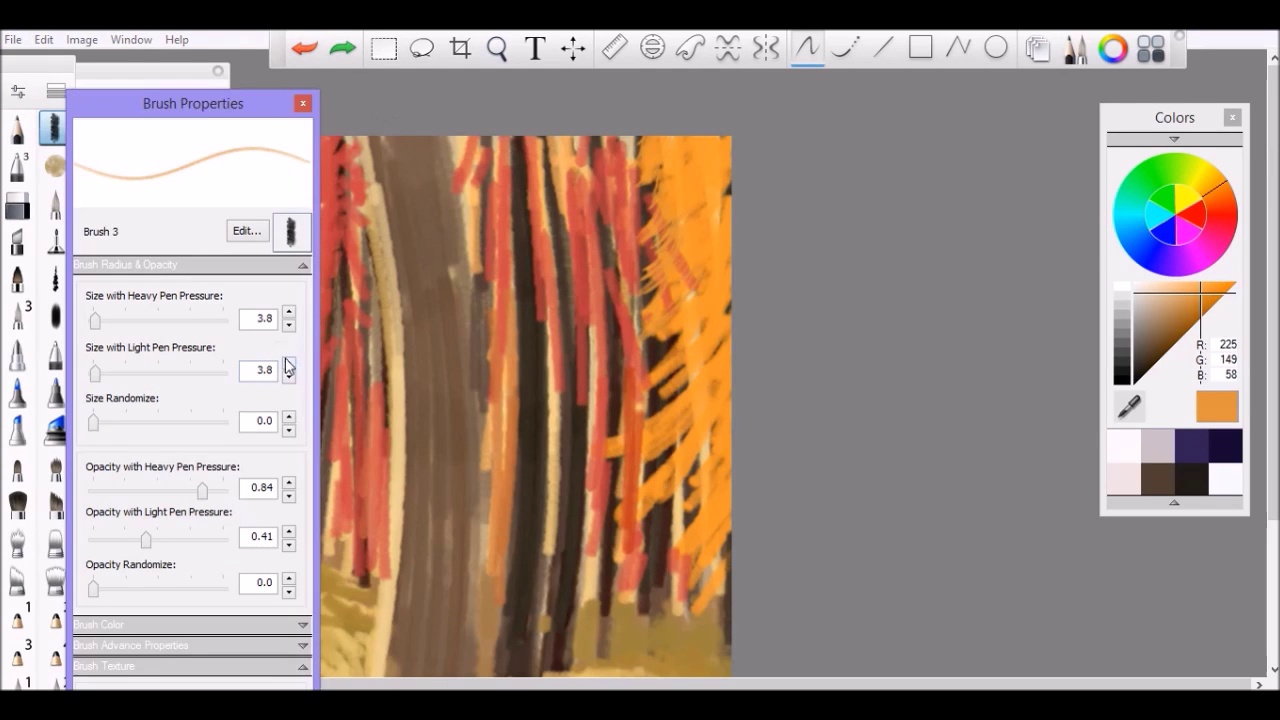
pyautogui.click(288, 366)
# Paint feathery orange (RGB 225, 149, 58) PaintBrush strokes down the ragged inner edge of the orange foliage
pyautogui.scroll(1, 686, 362)
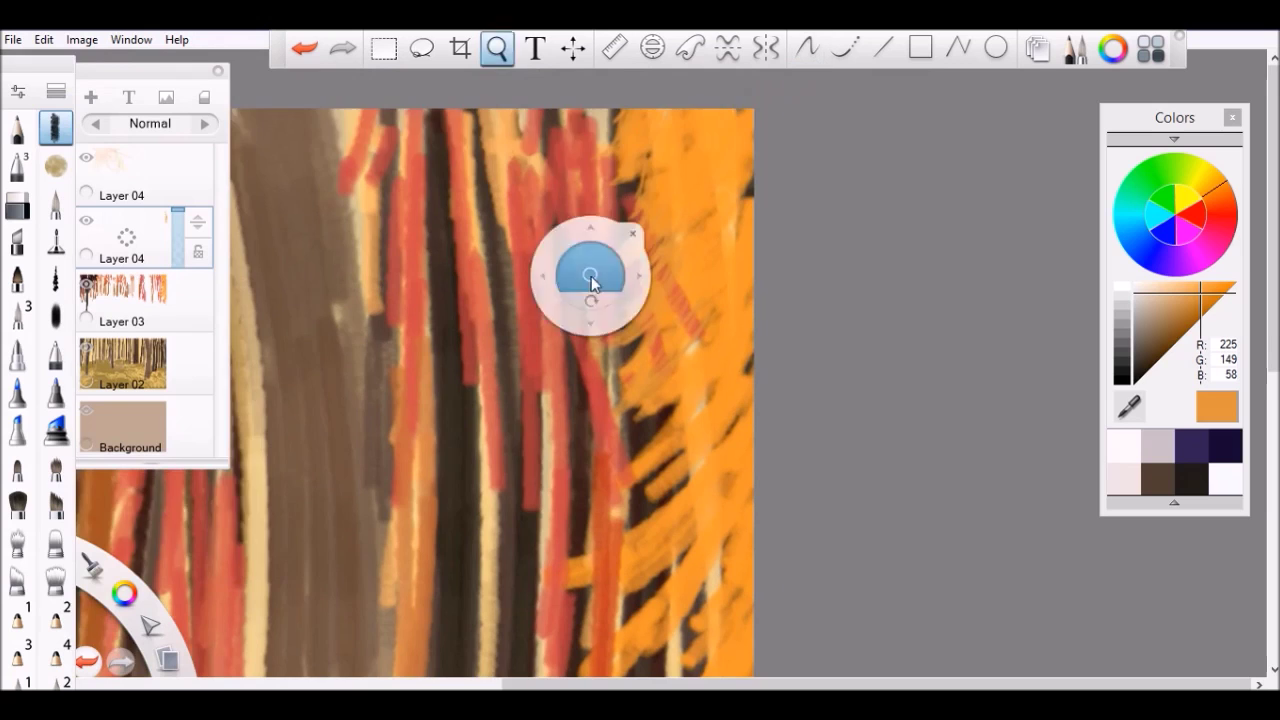
pyautogui.moveTo(586, 271); pyautogui.dragTo(675, 393)
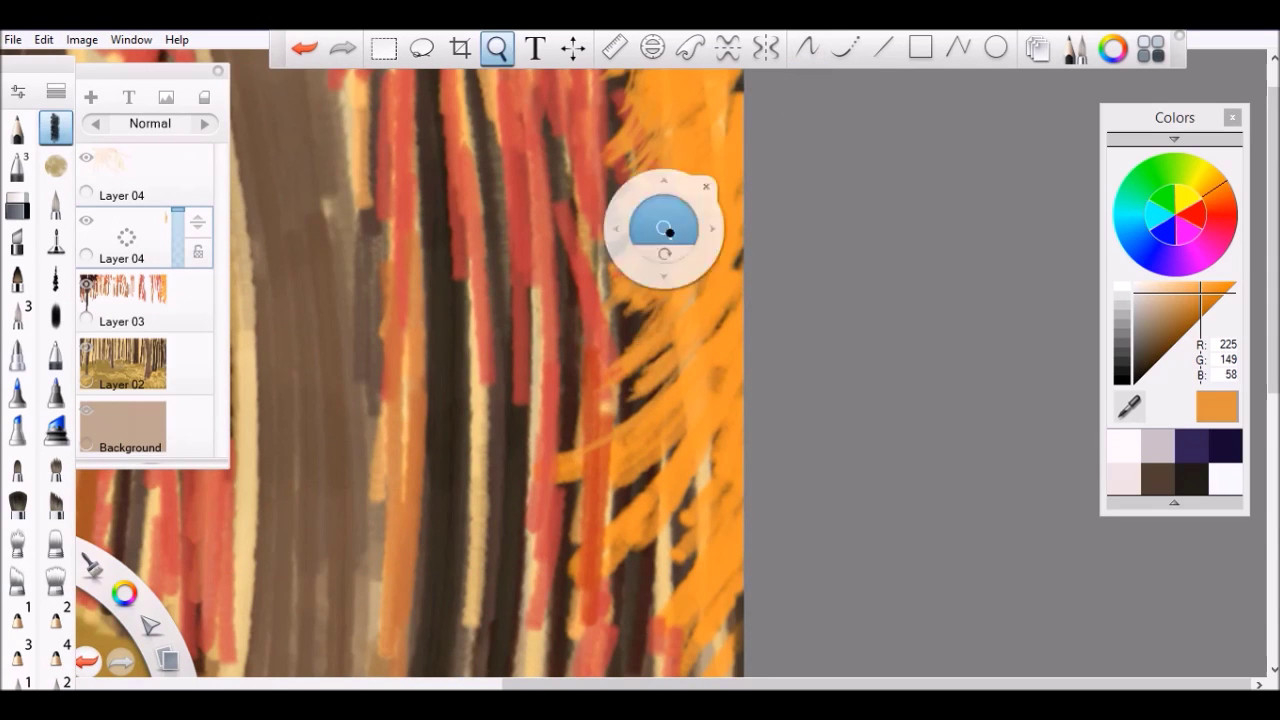
pyautogui.scroll(-1, 678, 300)
pyautogui.moveTo(677, 440); pyautogui.dragTo(632, 474)
pyautogui.scroll(1, 678, 528)
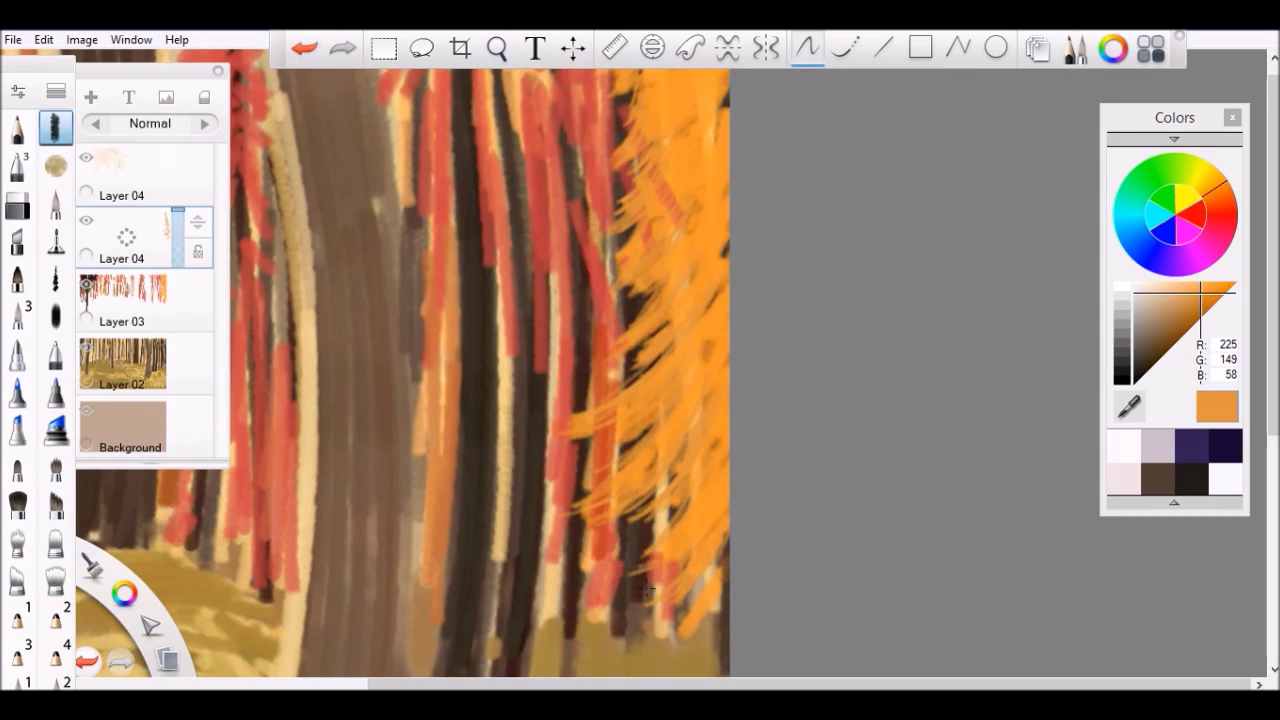
pyautogui.scroll(1, 710, 575)
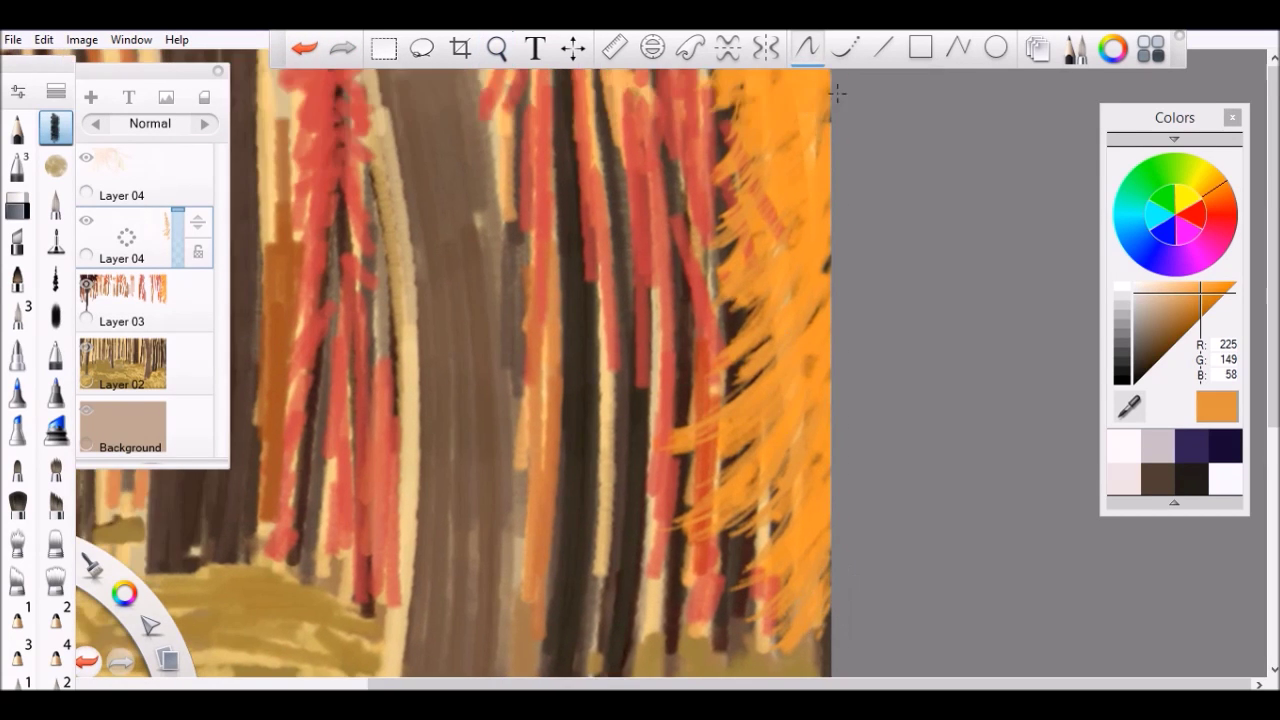
pyautogui.scroll(-5, 806, 186)
pyautogui.scroll(5, 806, 186)
# Sample a brighter orange (RGB 246, 155, 42) and fill out the orange foliage with more feathery strokes down to its lower tips
pyautogui.keyDown('alt'); pyautogui.click(812, 259); pyautogui.keyUp('alt')
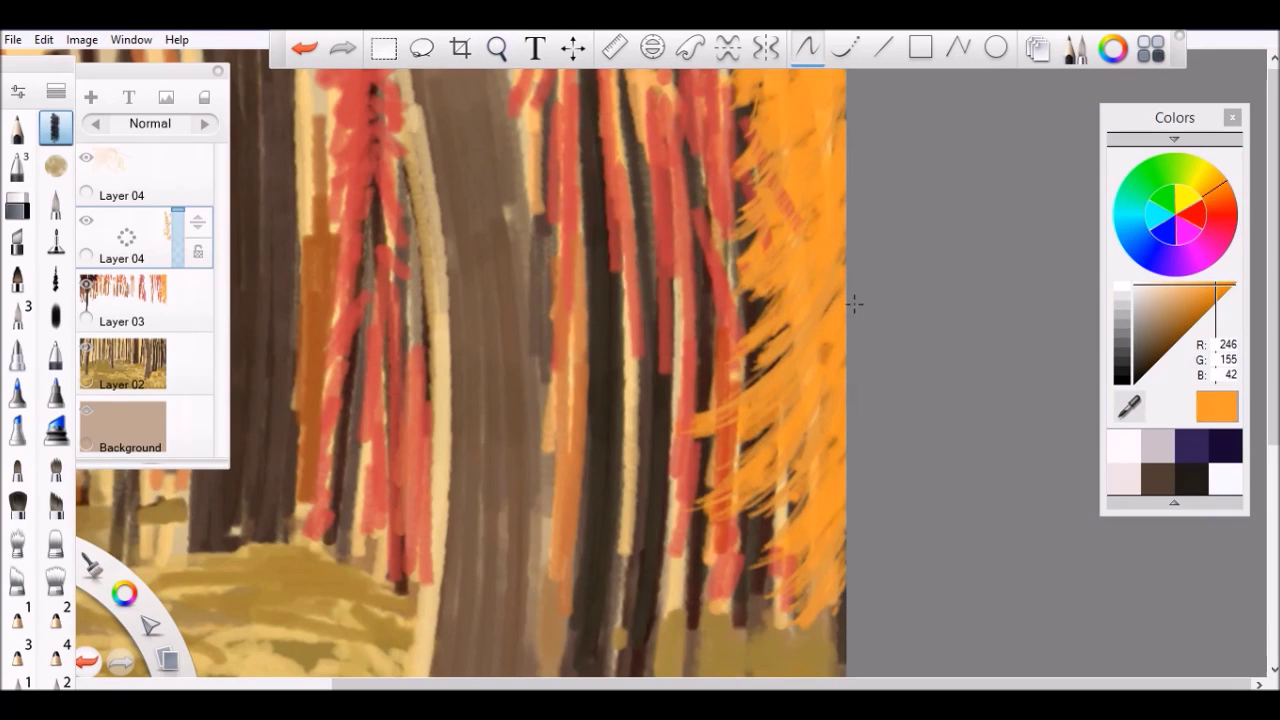
pyautogui.scroll(-1, 693, 405)
pyautogui.moveTo(714, 548); pyautogui.dragTo(748, 527)
pyautogui.scroll(1, 760, 320)
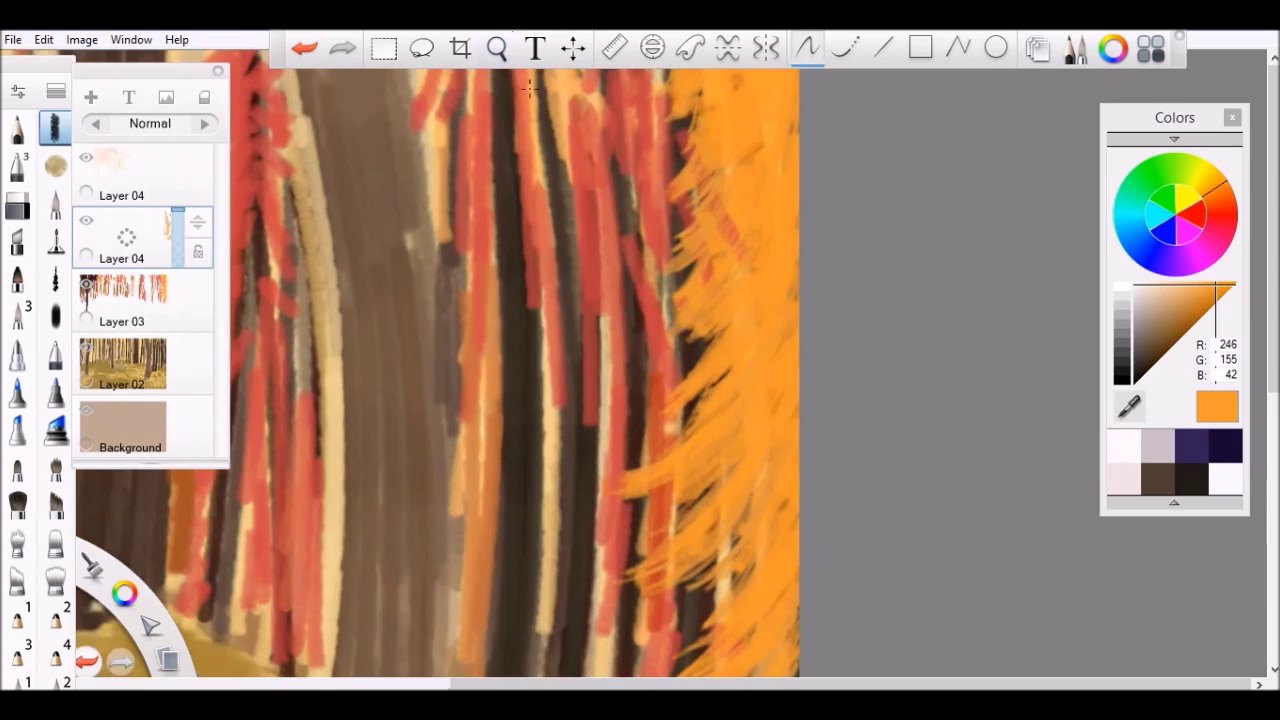
pyautogui.scroll(-2, 720, 203)
pyautogui.scroll(-1, 708, 170)
pyautogui.scroll(2, 708, 170)
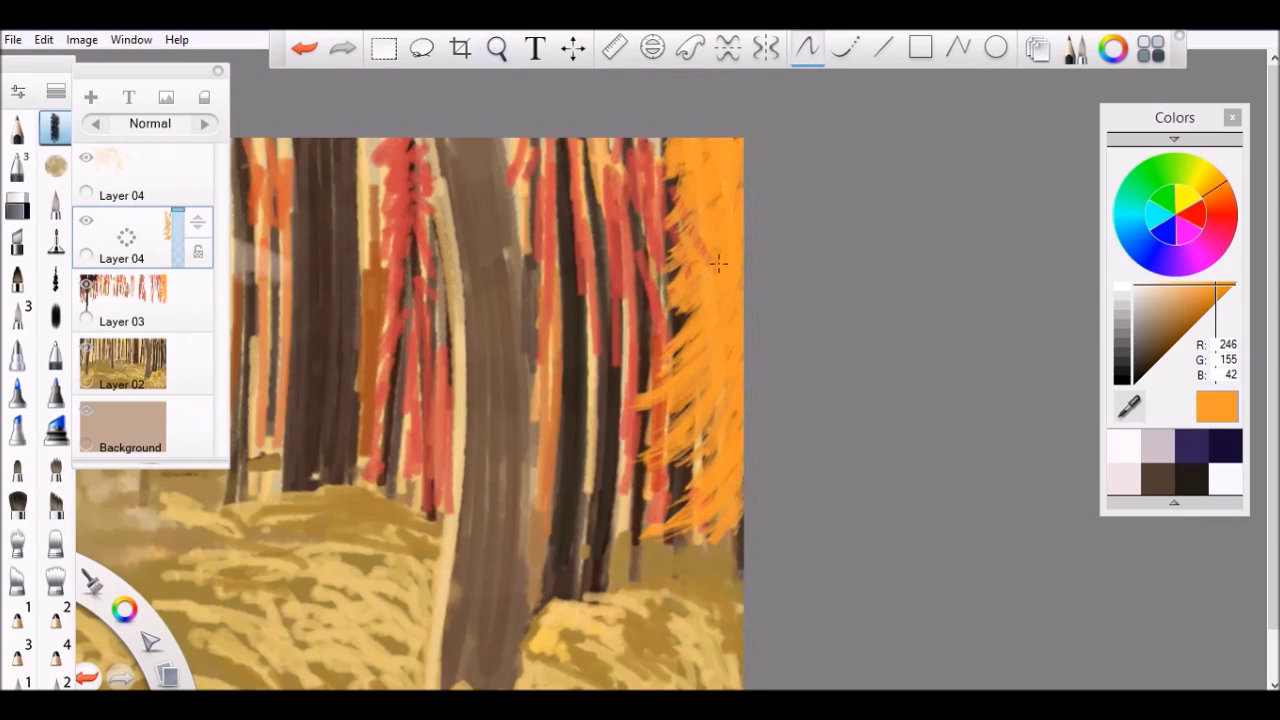
# Add Layer 05, choose dark red (RGB 181, 46, 44) and paint short leaf strokes over the red foliage beside the orange tree
pyautogui.hotkey('ctrl', 'shift', 'n')
pyautogui.moveTo(1210, 300); pyautogui.dragTo(1195, 320)
pyautogui.scroll(2, 705, 152)
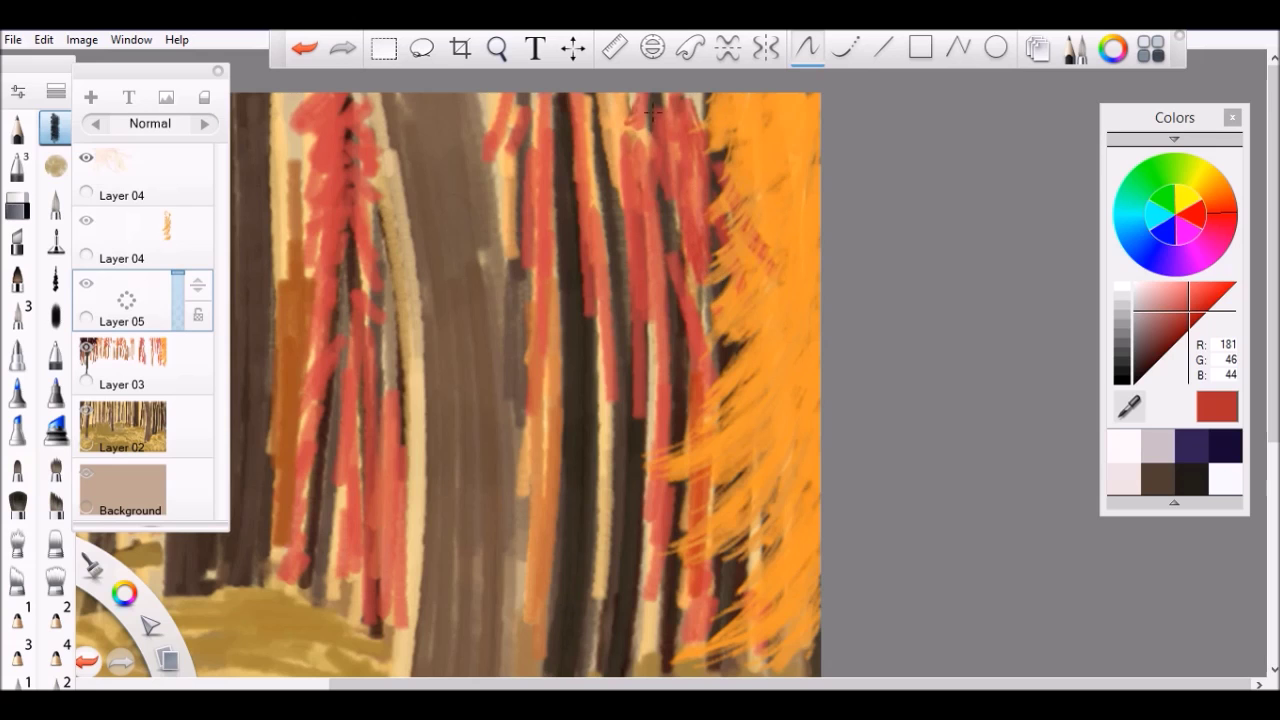
pyautogui.scroll(-2, 648, 170)
pyautogui.scroll(2, 689, 283)
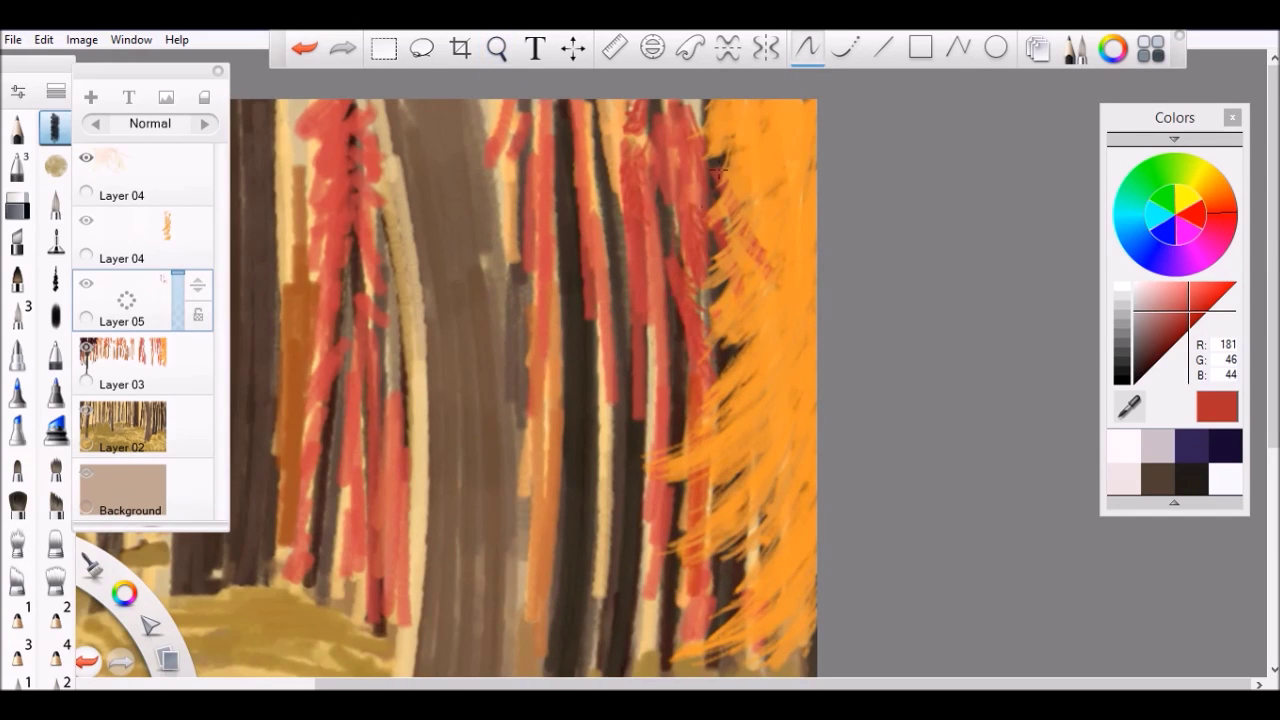
pyautogui.scroll(-4, 659, 133)
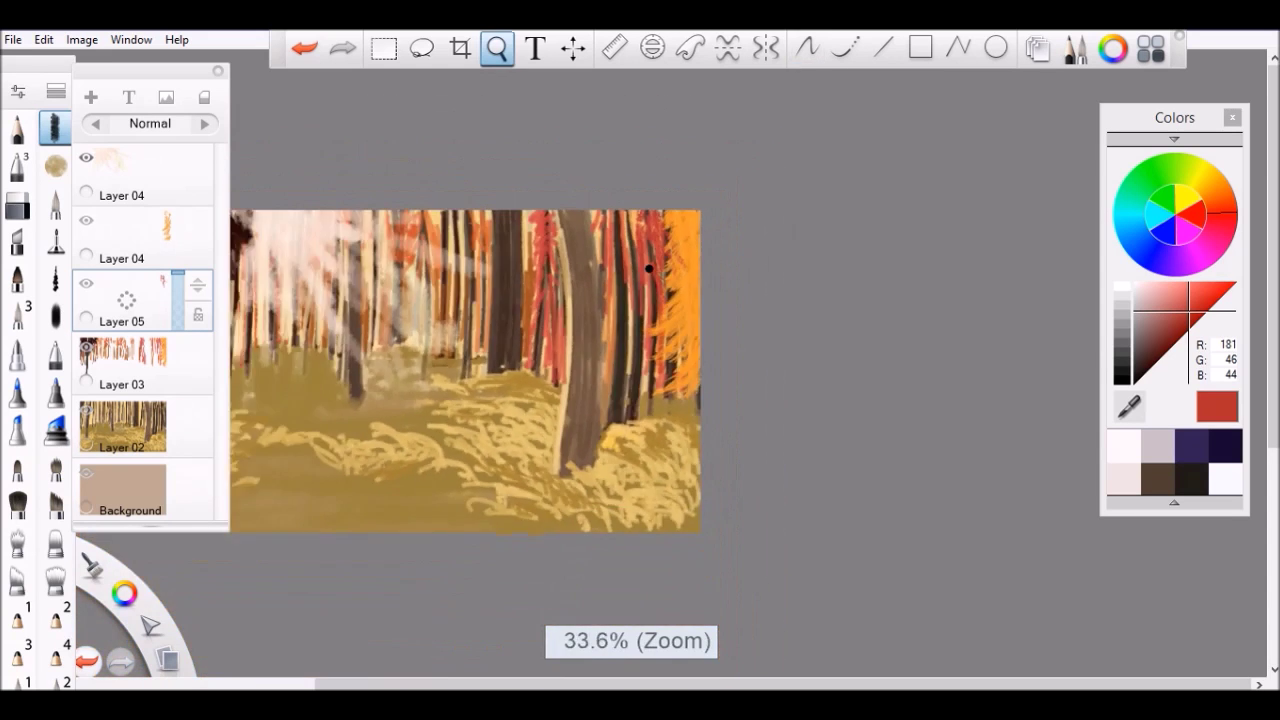
pyautogui.scroll(4, 735, 545)
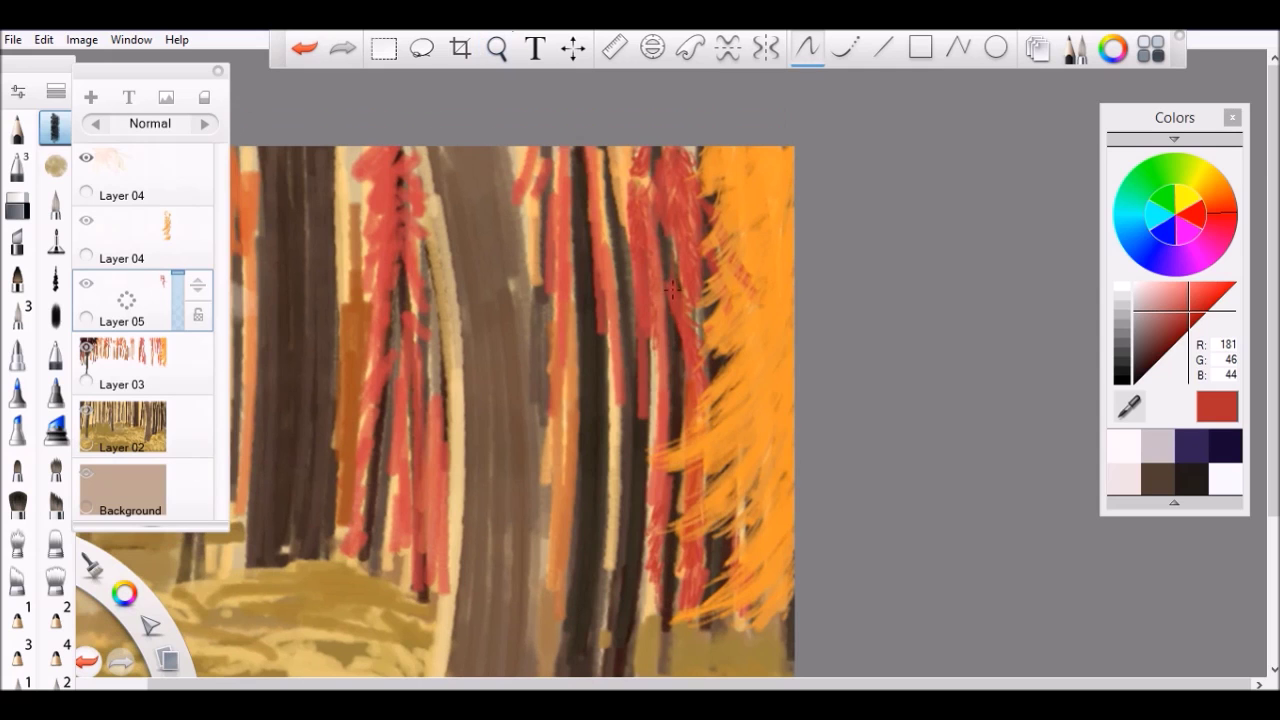
# Continue the dark red leaf strokes over the remaining red branches between the thick trunk and the orange tree
pyautogui.moveTo(687, 409)
pyautogui.mouseDown()
pyautogui.moveTo(714, 263)
pyautogui.moveTo(809, 331)
pyautogui.moveTo(724, 152)
pyautogui.mouseUp()
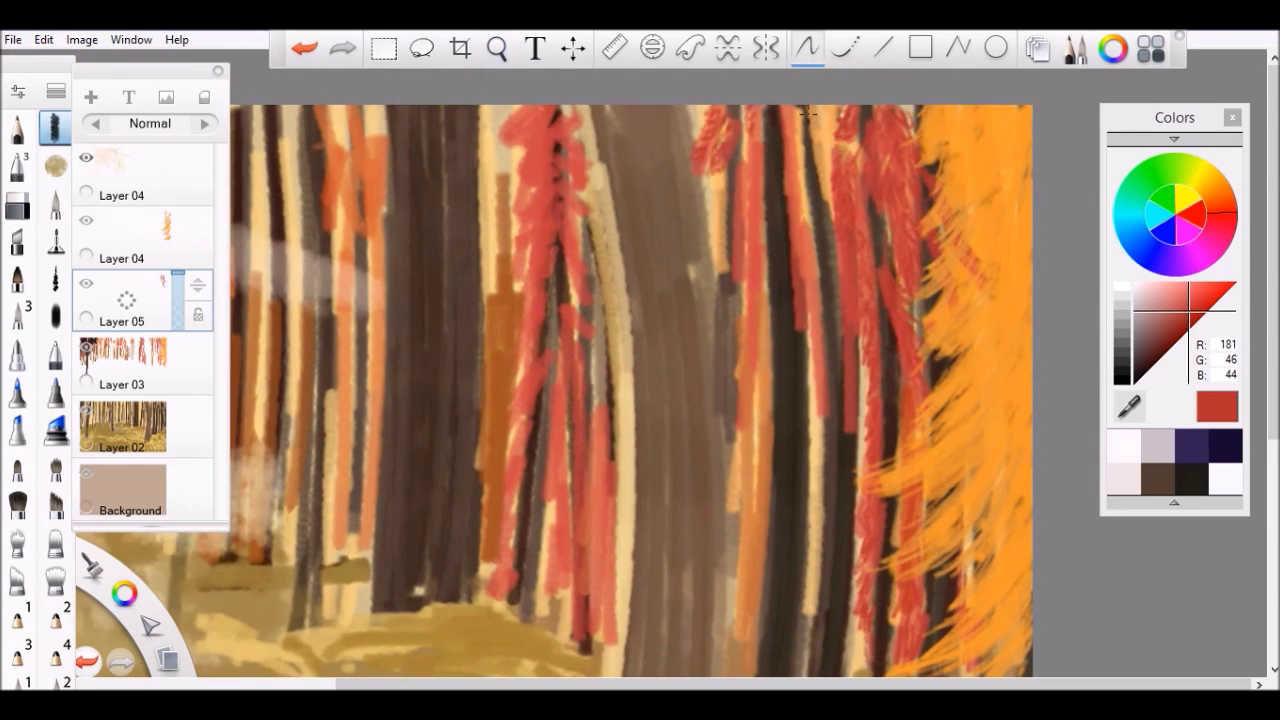
pyautogui.scroll(-3, 812, 118)
pyautogui.scroll(2, 837, 103)
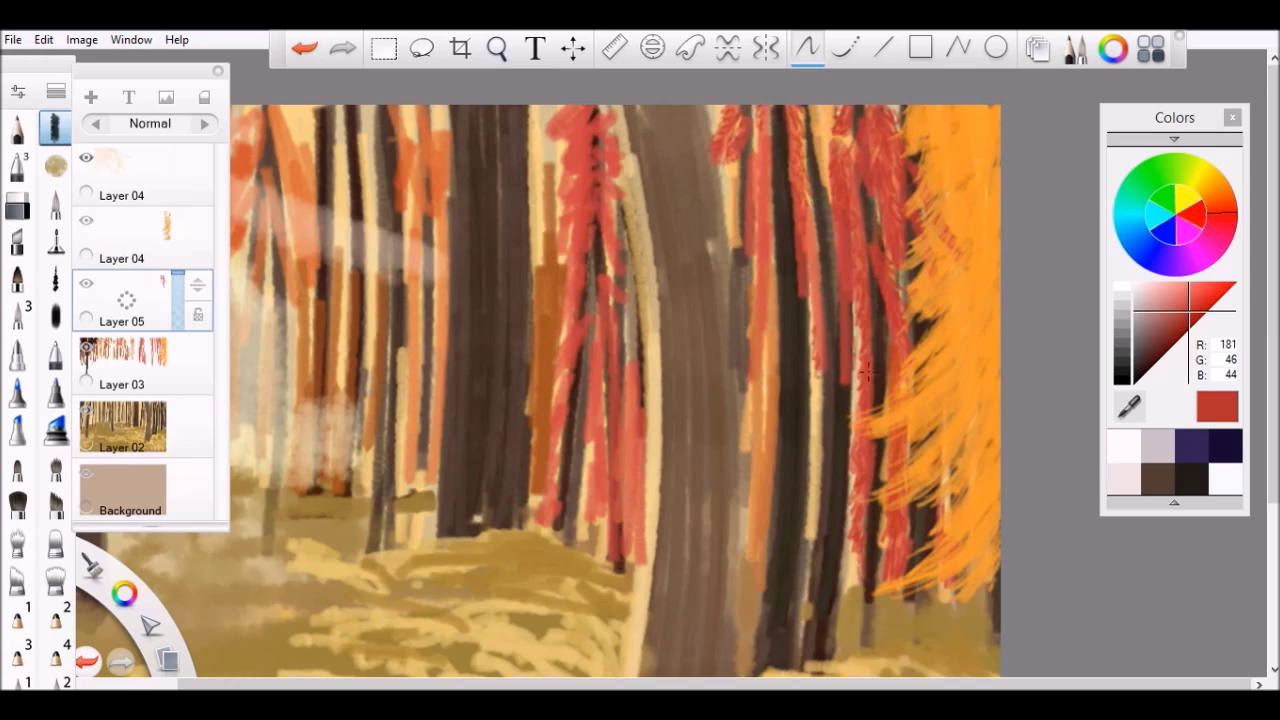
pyautogui.scroll(-2, 824, 256)
pyautogui.scroll(2, 763, 249)
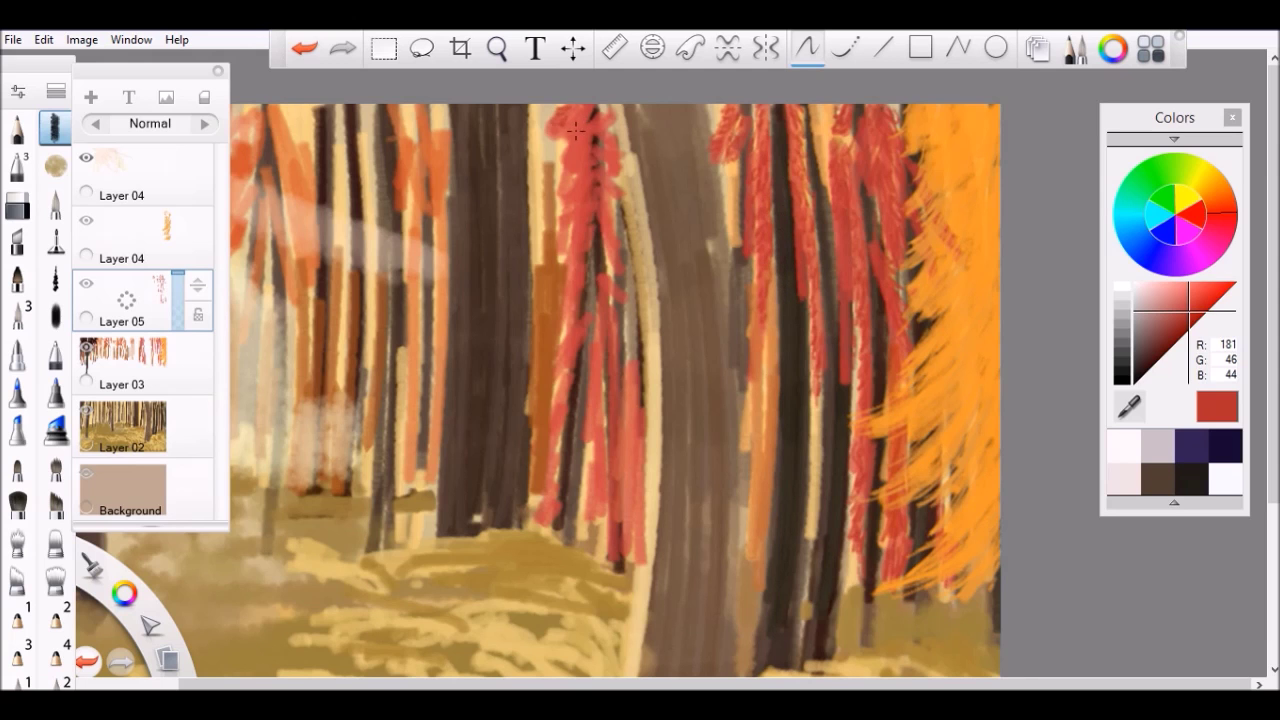
# Cover the red tree just left of the thick trunk with dark red leaf strokes down to its lowest branches
pyautogui.scroll(-2, 590, 168)
pyautogui.scroll(3, 650, 185)
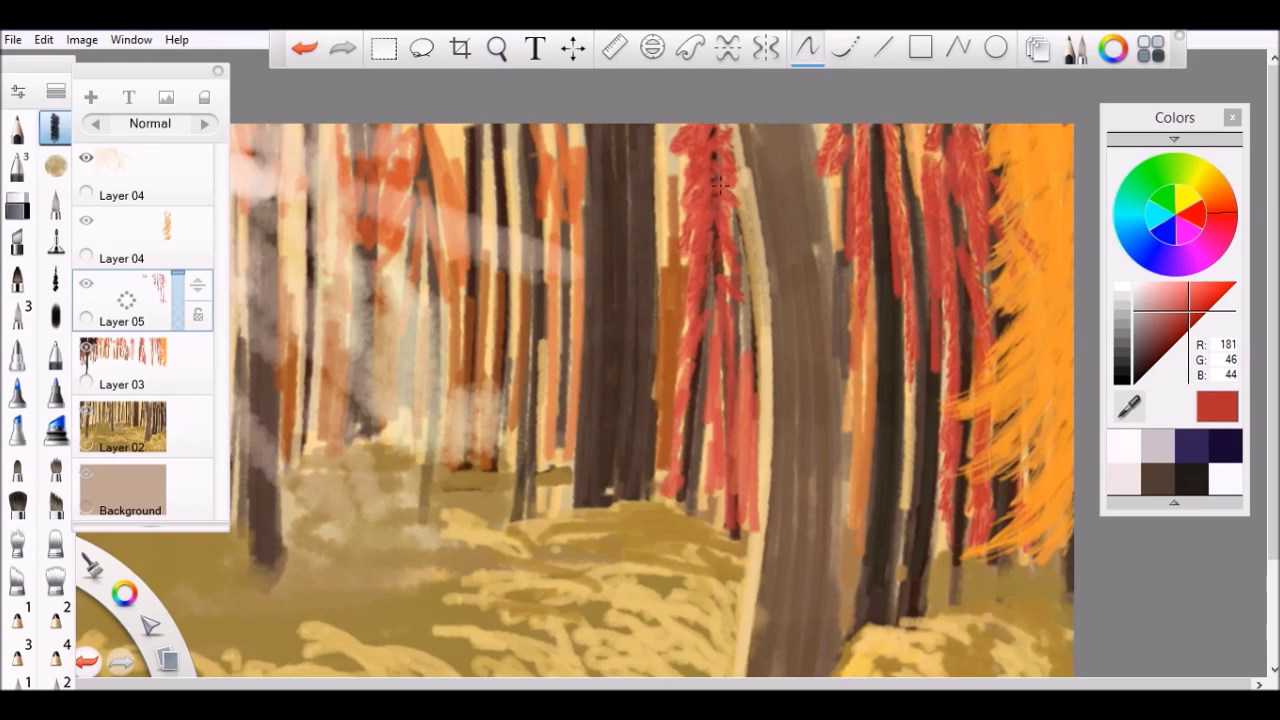
pyautogui.moveTo(769, 406); pyautogui.dragTo(760, 484)
pyautogui.press('space')
pyautogui.moveTo(694, 427); pyautogui.dragTo(873, 232)
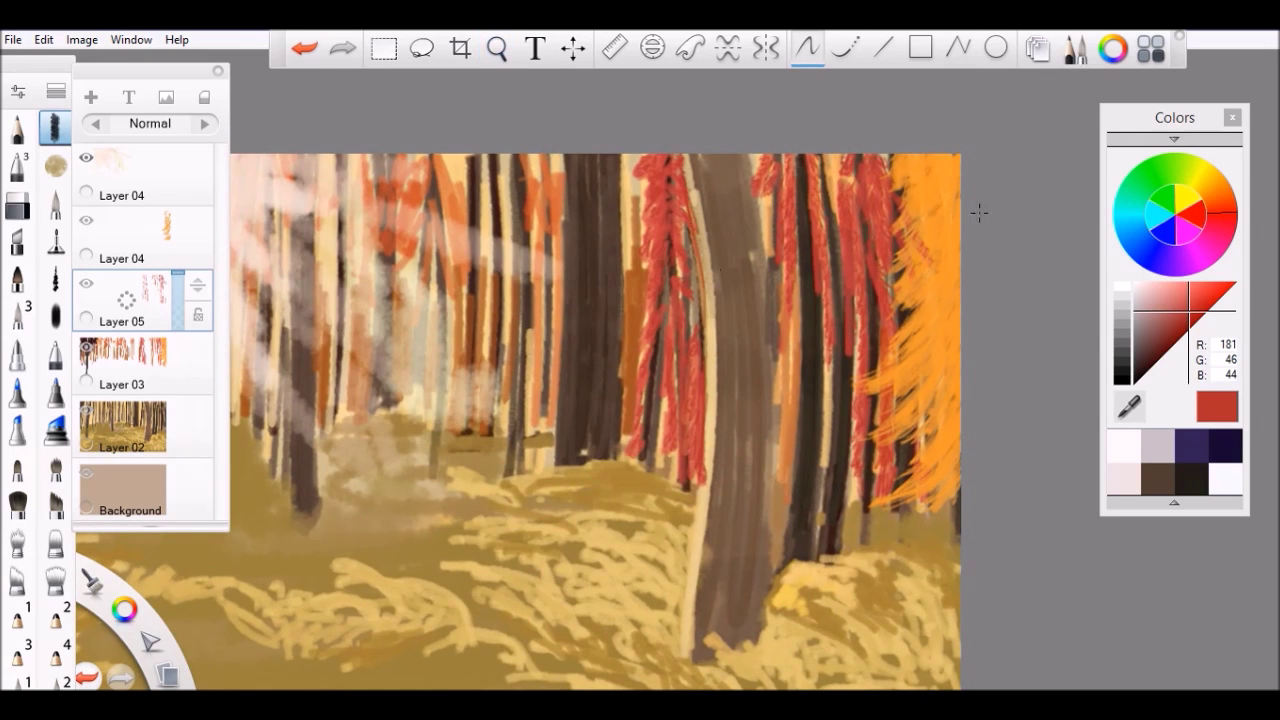
# Choose a lighter red (RGB 195, 76, 64) and blend strokes into the upper part of the red tree left of the thick trunk
pyautogui.press('space')
pyautogui.moveTo(723, 262)
pyautogui.mouseDown()
pyautogui.moveTo(730, 245)
pyautogui.moveTo(700, 230)
pyautogui.mouseUp()
pyautogui.scroll(2, 631, 218)
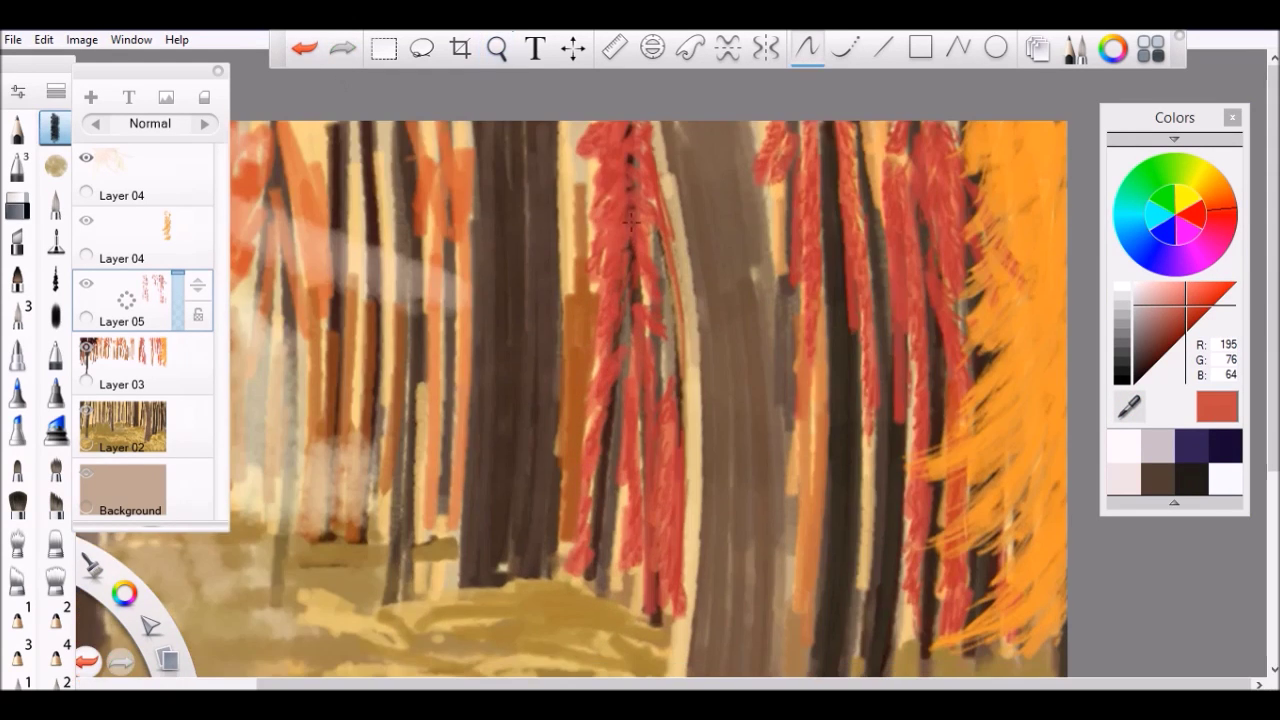
pyautogui.moveTo(627, 140); pyautogui.dragTo(612, 184)
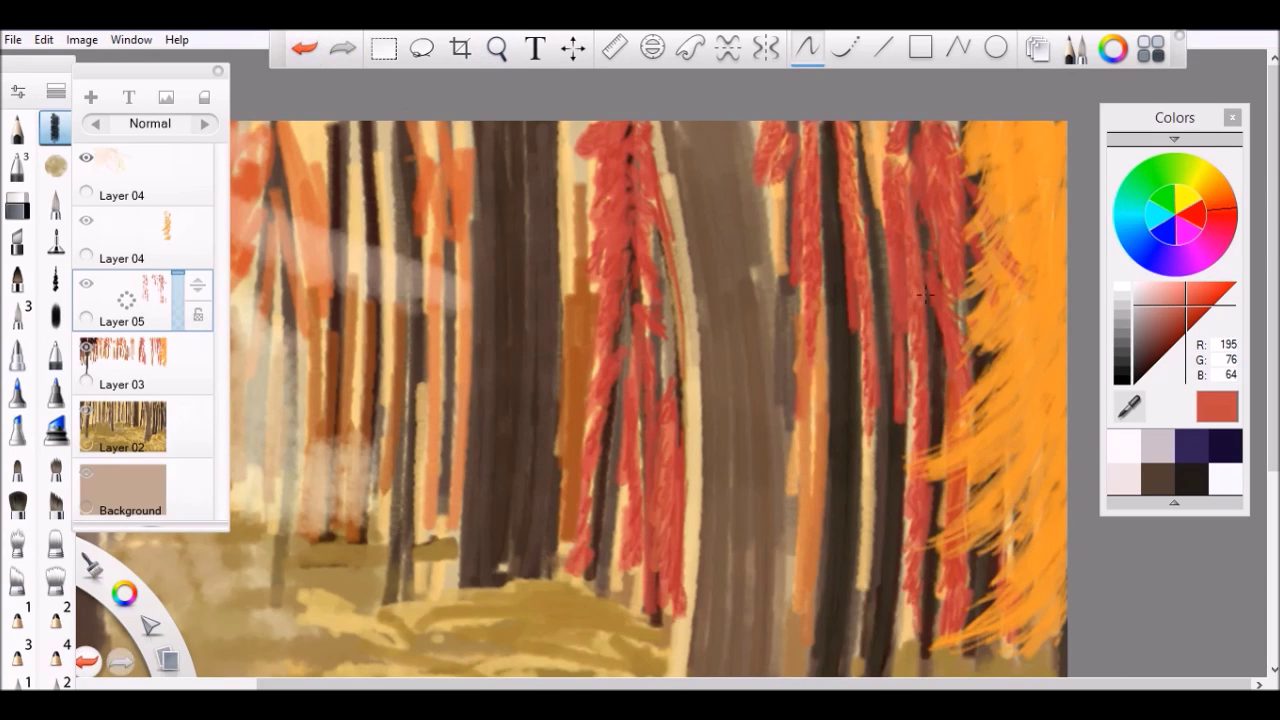
# Add Layer 06, choose light orange (RGB 223, 150, 63) and paint strokes down the orange strip right of the thick trunk
pyautogui.scroll(-3, 718, 358)
pyautogui.hotkey('ctrl', 'shift', 'n')
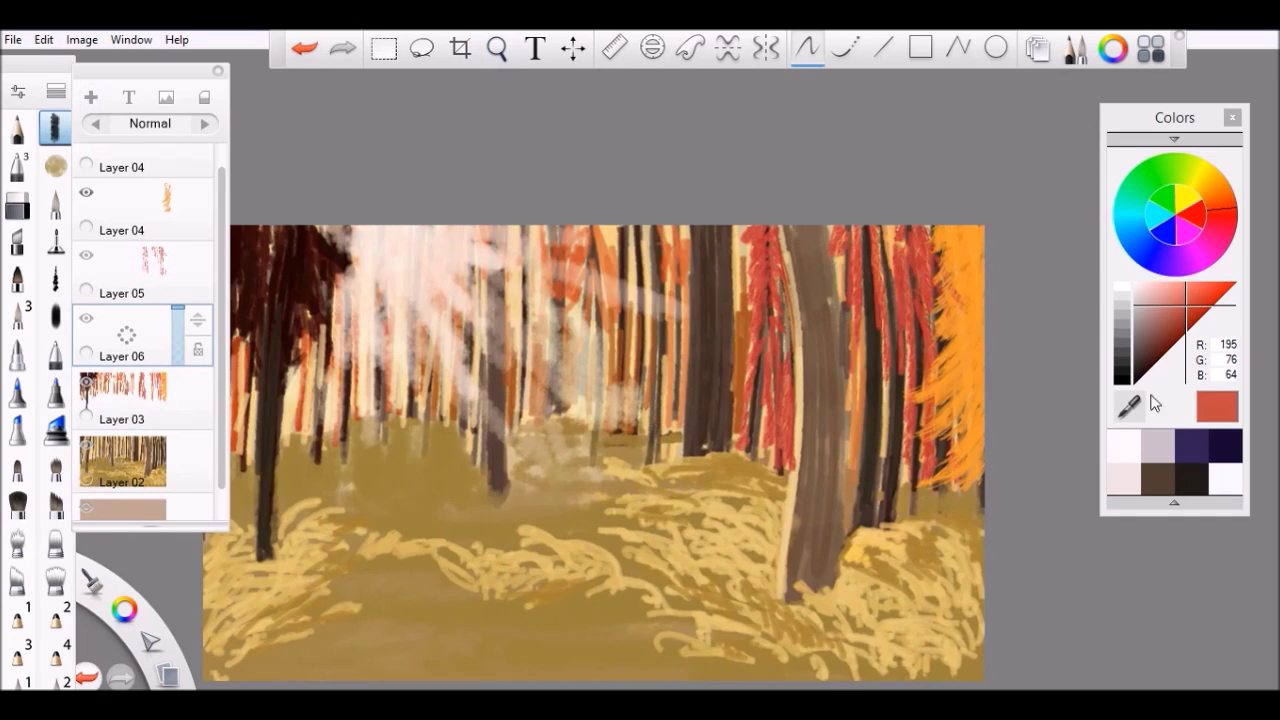
pyautogui.scroll(2, 754, 278)
pyautogui.click(1198, 300)
pyautogui.click(1200, 305)
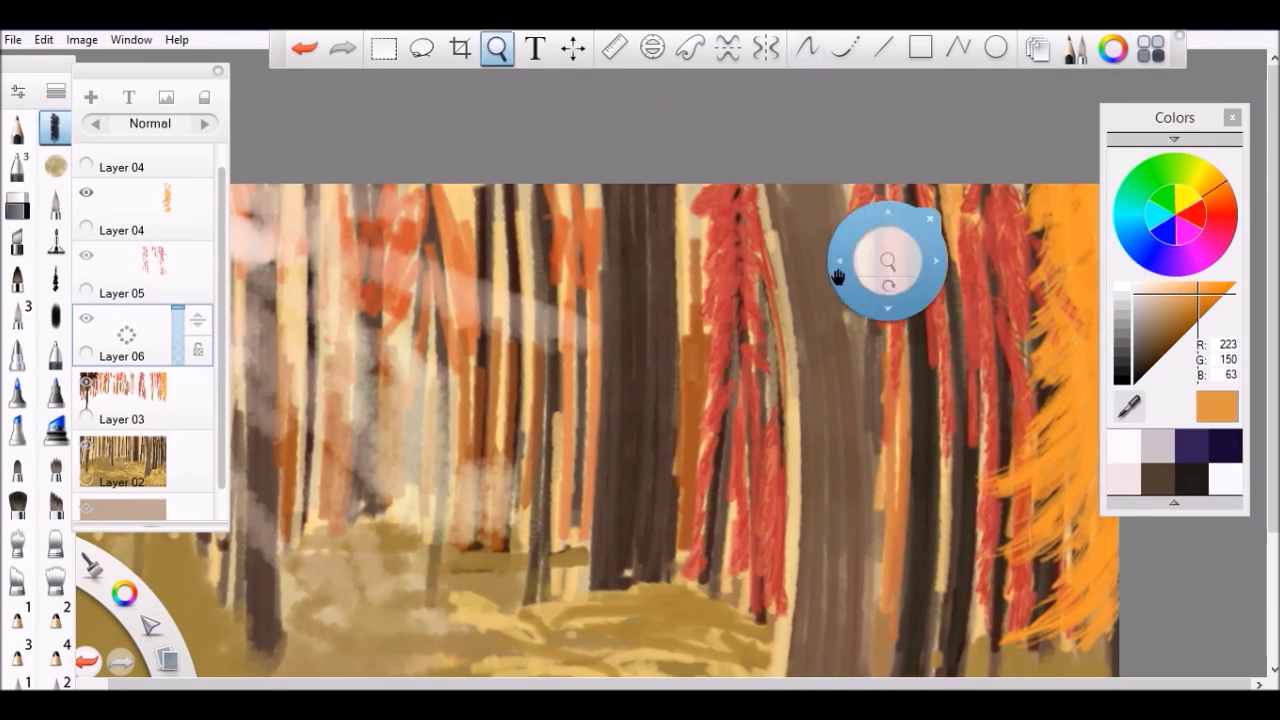
pyautogui.scroll(1, 885, 440)
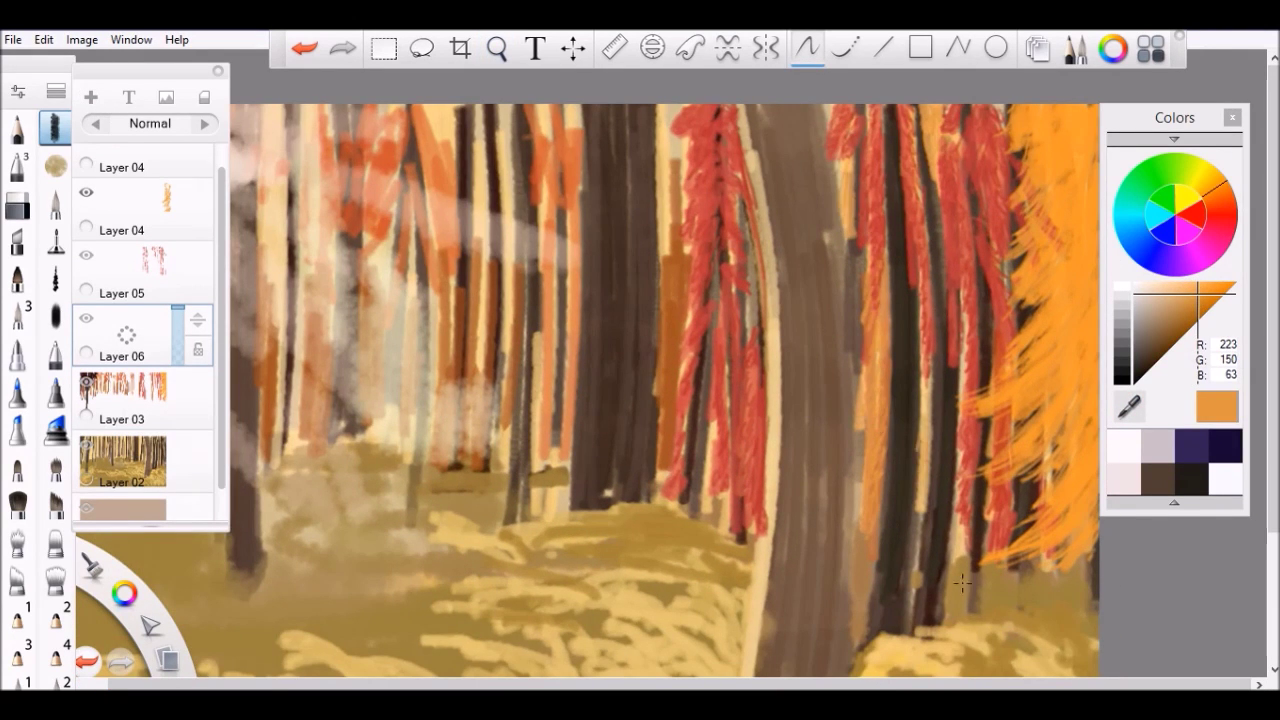
# Sample reddish orange (RGB 206, 99, 46) and paint leaf strokes over the orange foliage left of the wide dark trunk
pyautogui.scroll(-2, 960, 563)
pyautogui.keyDown('alt'); pyautogui.click(694, 288); pyautogui.keyUp('alt')
pyautogui.scroll(2, 825, 360)
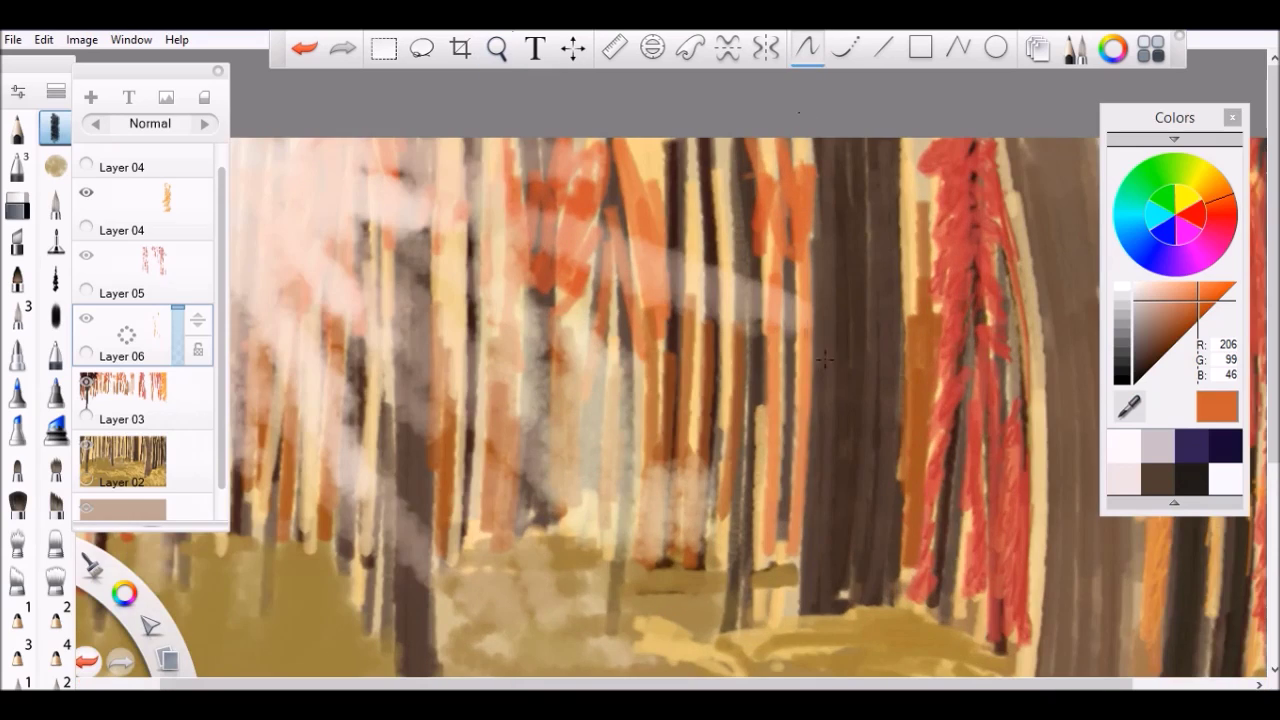
pyautogui.scroll(-4, 790, 380)
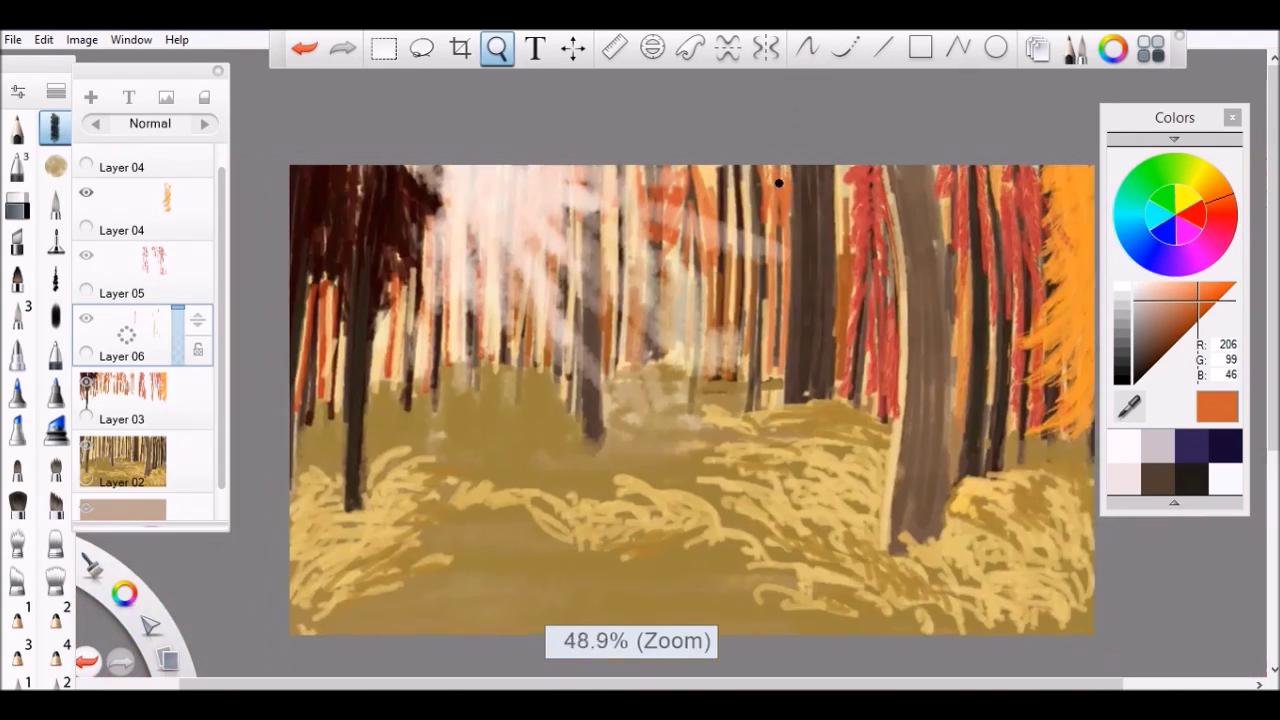
pyautogui.scroll(1, 779, 183)
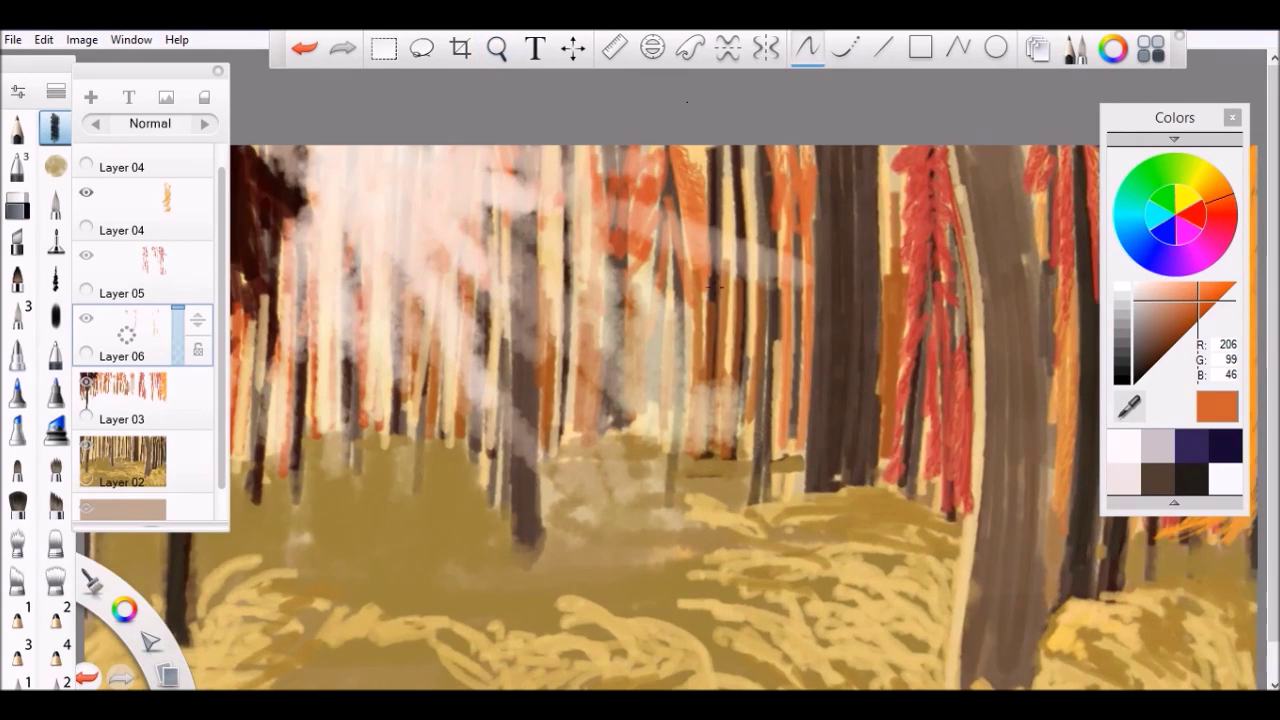
# Sample brown (RGB 141, 81, 37), paint strokes on the brown strip beside the red tree and undo the last stroke
pyautogui.keyDown('alt'); pyautogui.click(767, 318); pyautogui.keyUp('alt')
pyautogui.moveTo(908, 281); pyautogui.dragTo(887, 165)
pyautogui.scroll(1, 900, 300)
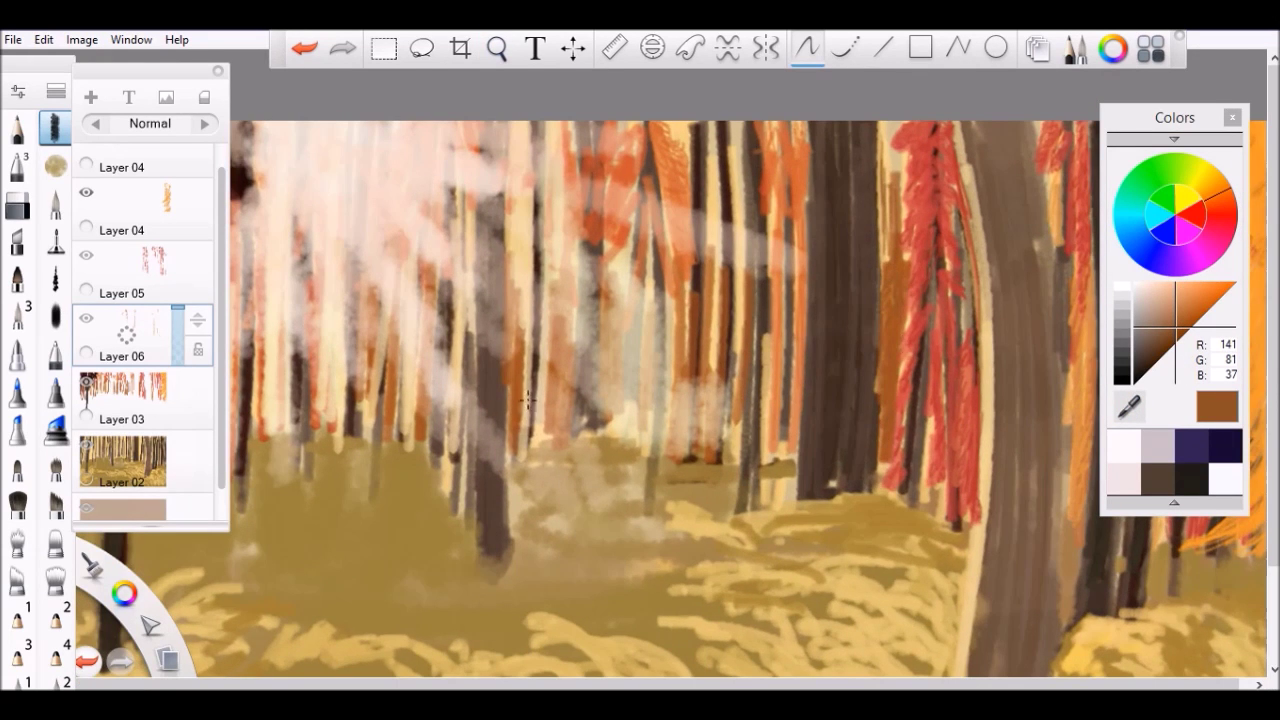
pyautogui.hotkey('ctrl', 'z')
pyautogui.scroll(1, 527, 408)
# Sample darker brown (RGB 123, 73, 37) and paint thin strokes along the brown and orange strips among the middle trunks
pyautogui.keyDown('alt'); pyautogui.click(760, 256); pyautogui.keyUp('alt')
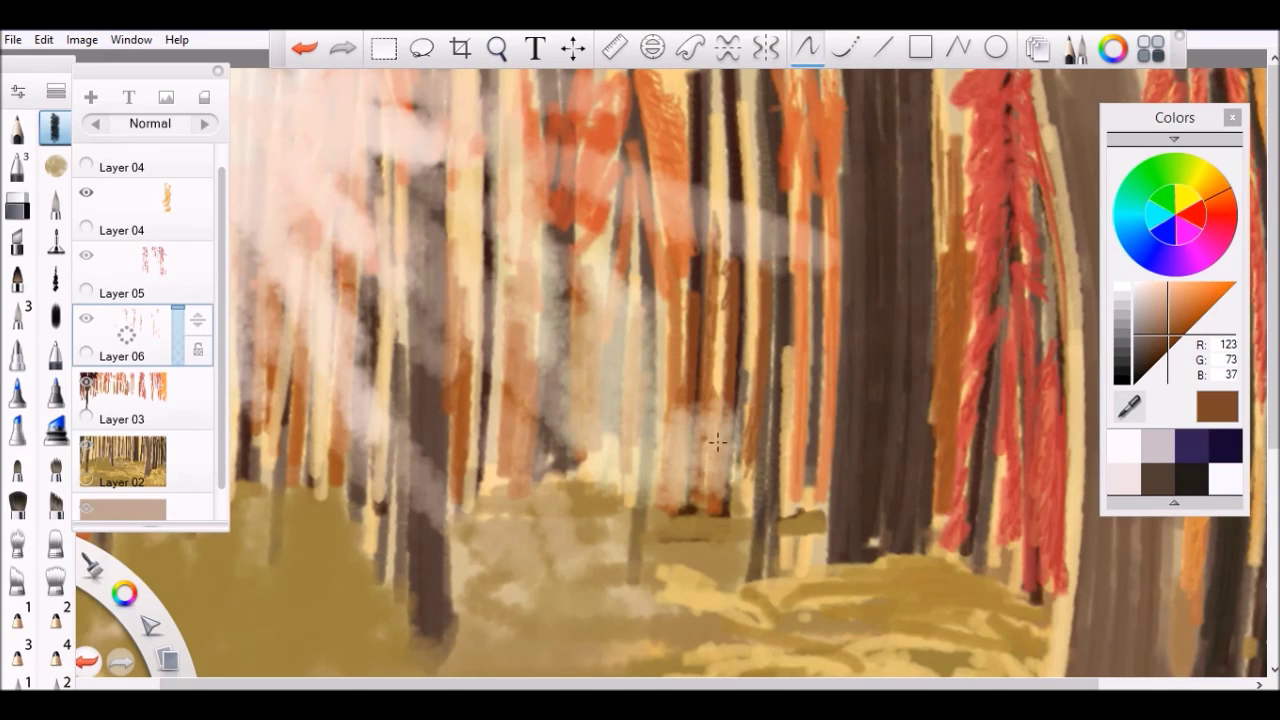
pyautogui.scroll(-2, 731, 240)
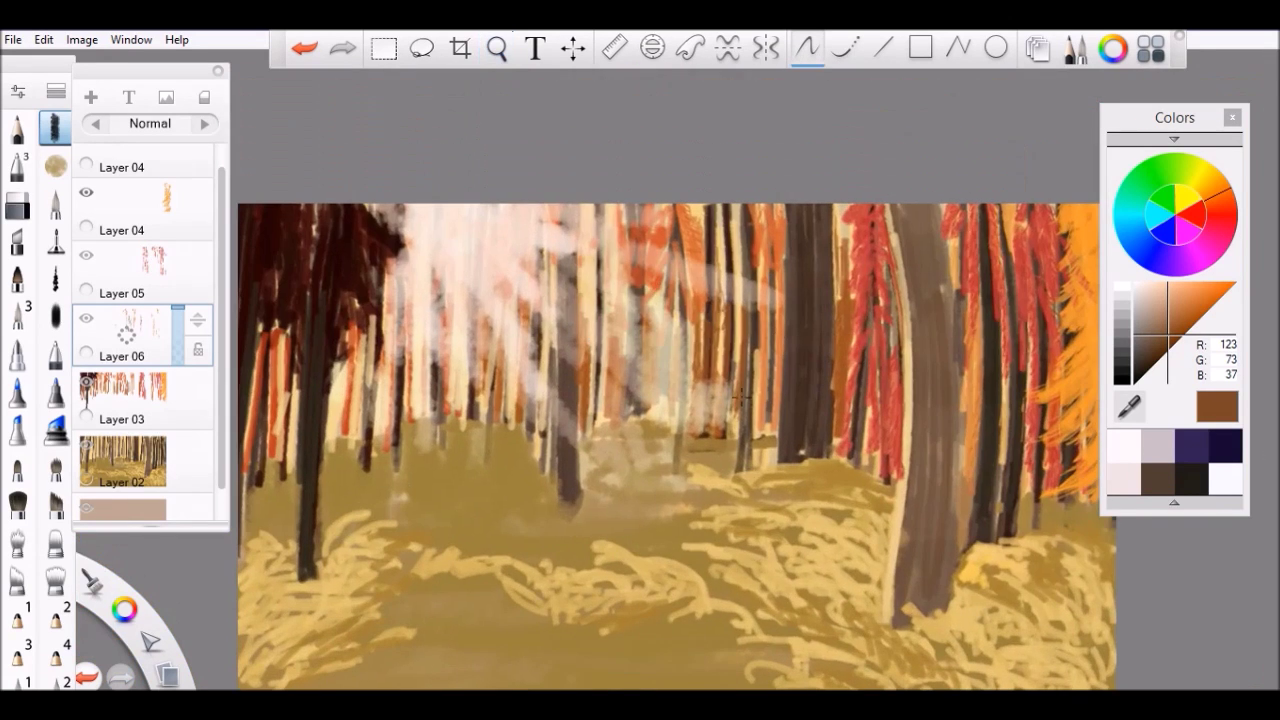
pyautogui.scroll(2, 528, 400)
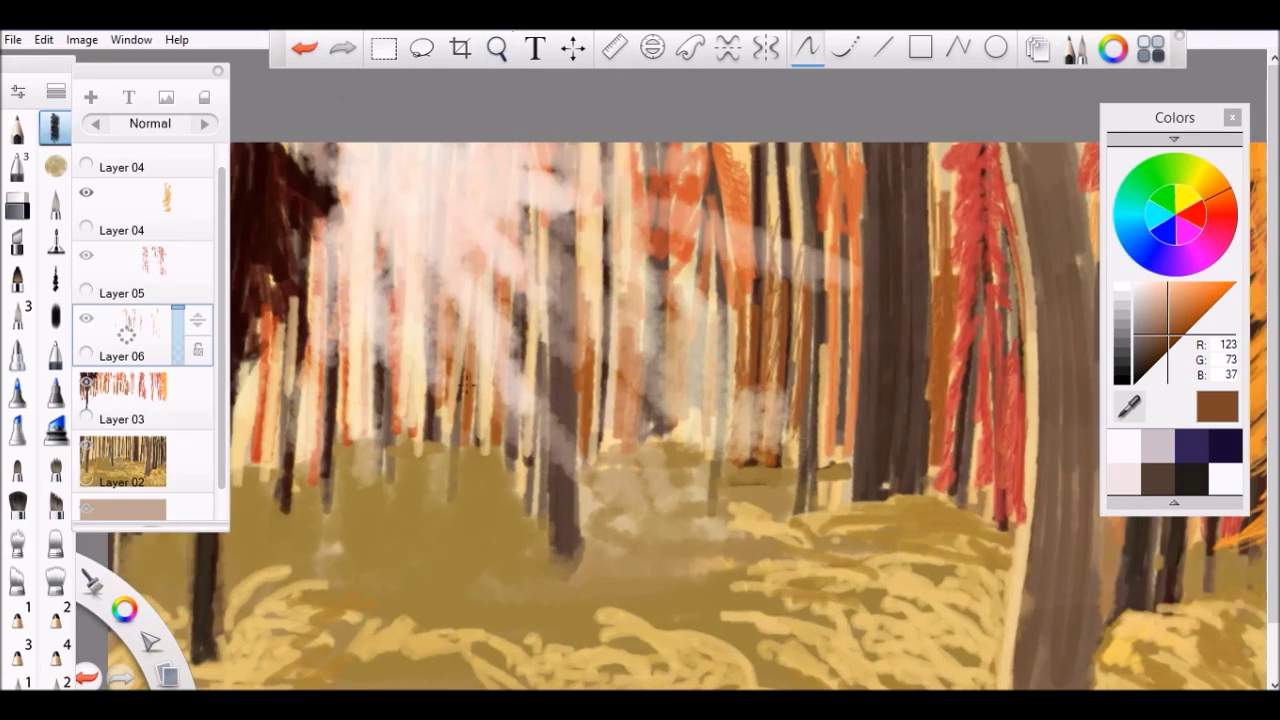
# Sample orange-brown (RGB 172, 71, 30) and paint leaf strokes over the orange and pale foliage among the middle trunks
pyautogui.moveTo(600, 400); pyautogui.dragTo(665, 386)
pyautogui.keyDown('alt'); pyautogui.click(872, 186); pyautogui.keyUp('alt')
pyautogui.moveTo(872, 186); pyautogui.dragTo(776, 184)
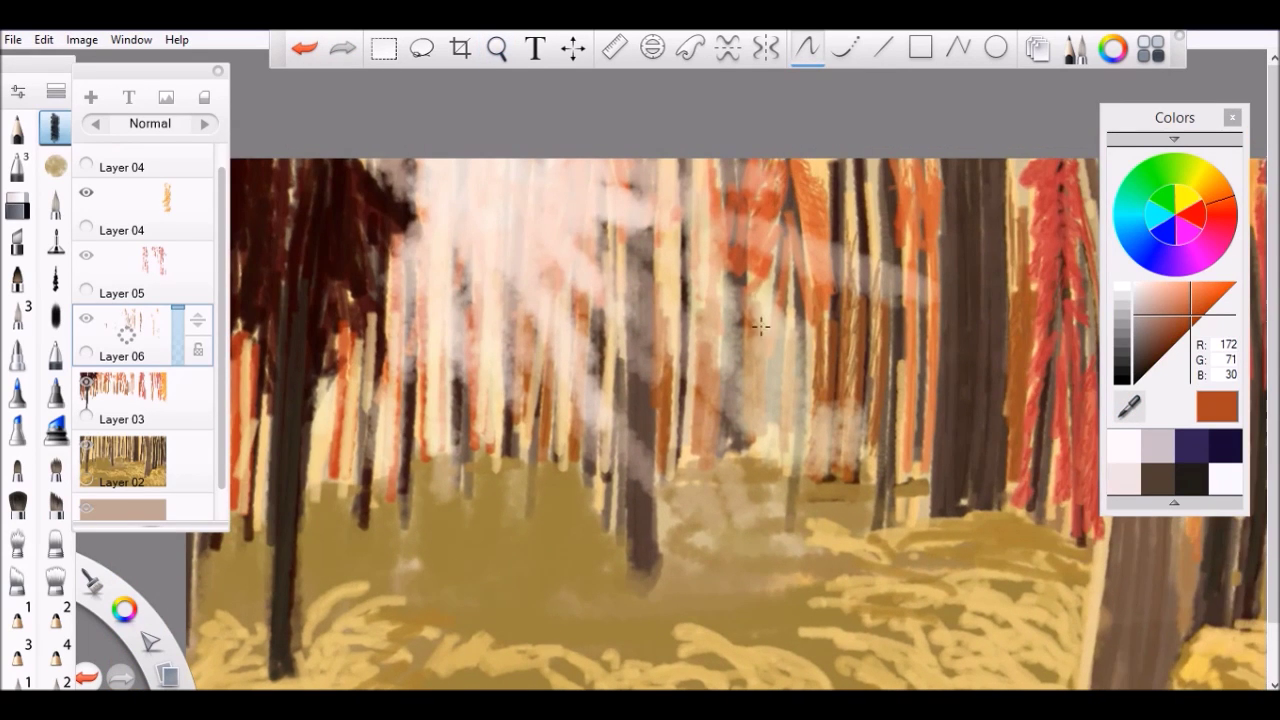
pyautogui.scroll(2, 777, 191)
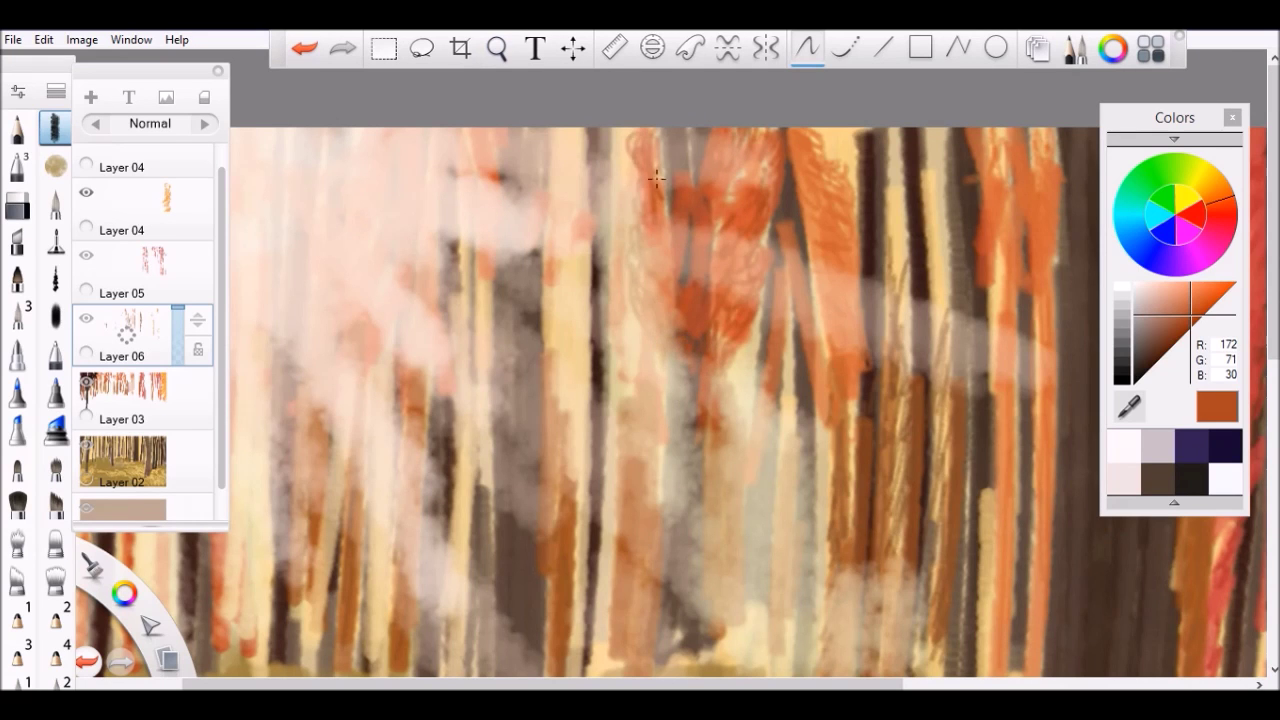
pyautogui.scroll(-2, 688, 233)
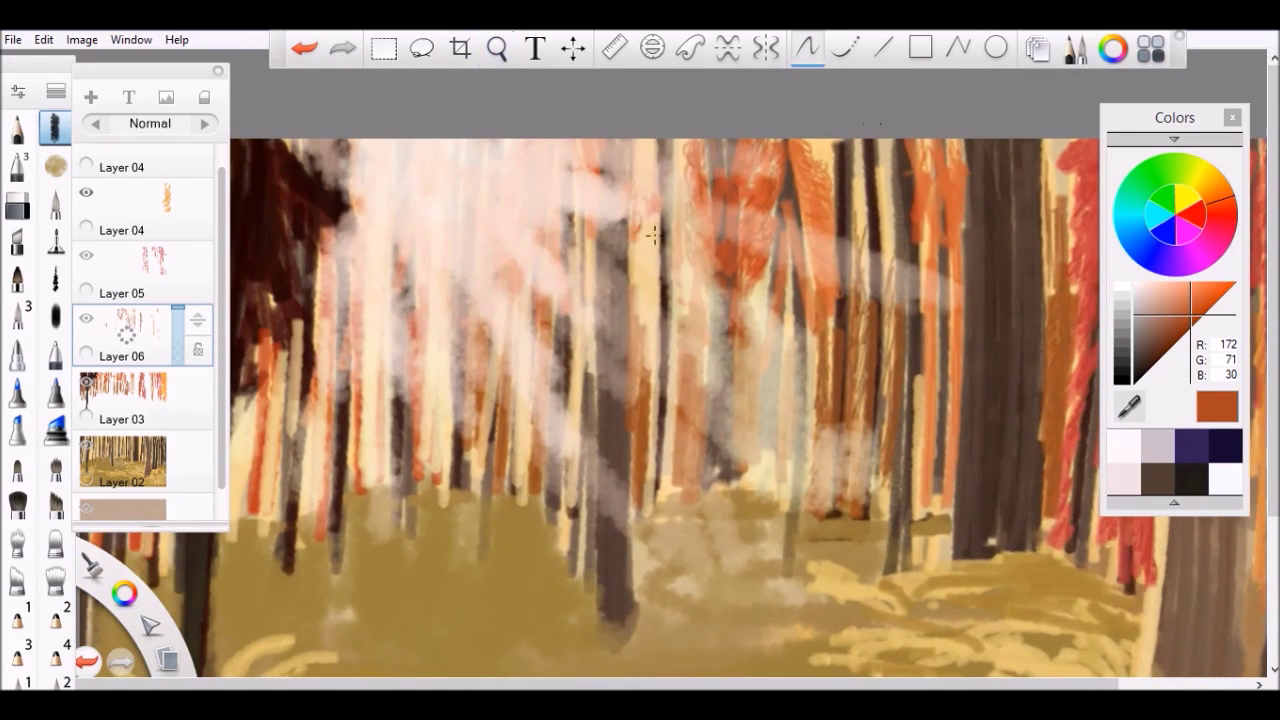
# Sample very dark red (RGB 34, 8, 6), choose a lighter tone (RGB 68, 16, 14) and paint leaf strokes over the dark red tree
pyautogui.hscroll(-5, 593, 200)
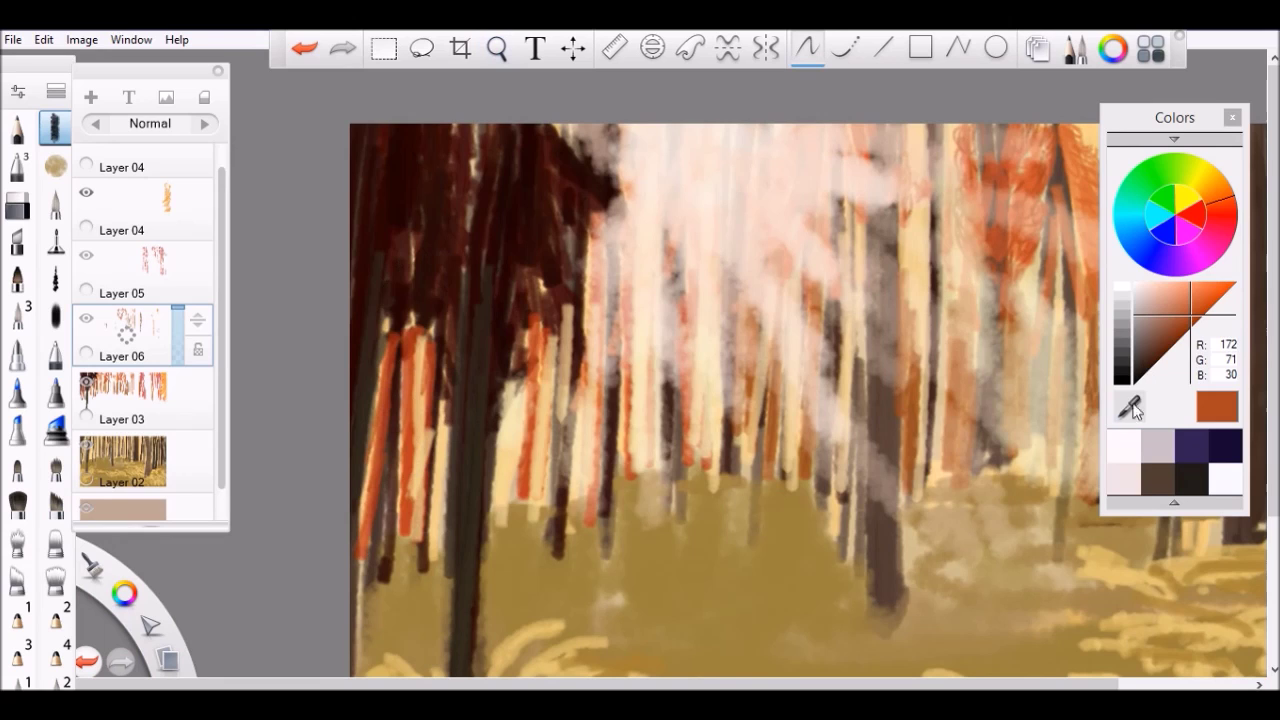
pyautogui.click(1131, 407)
pyautogui.click(646, 175)
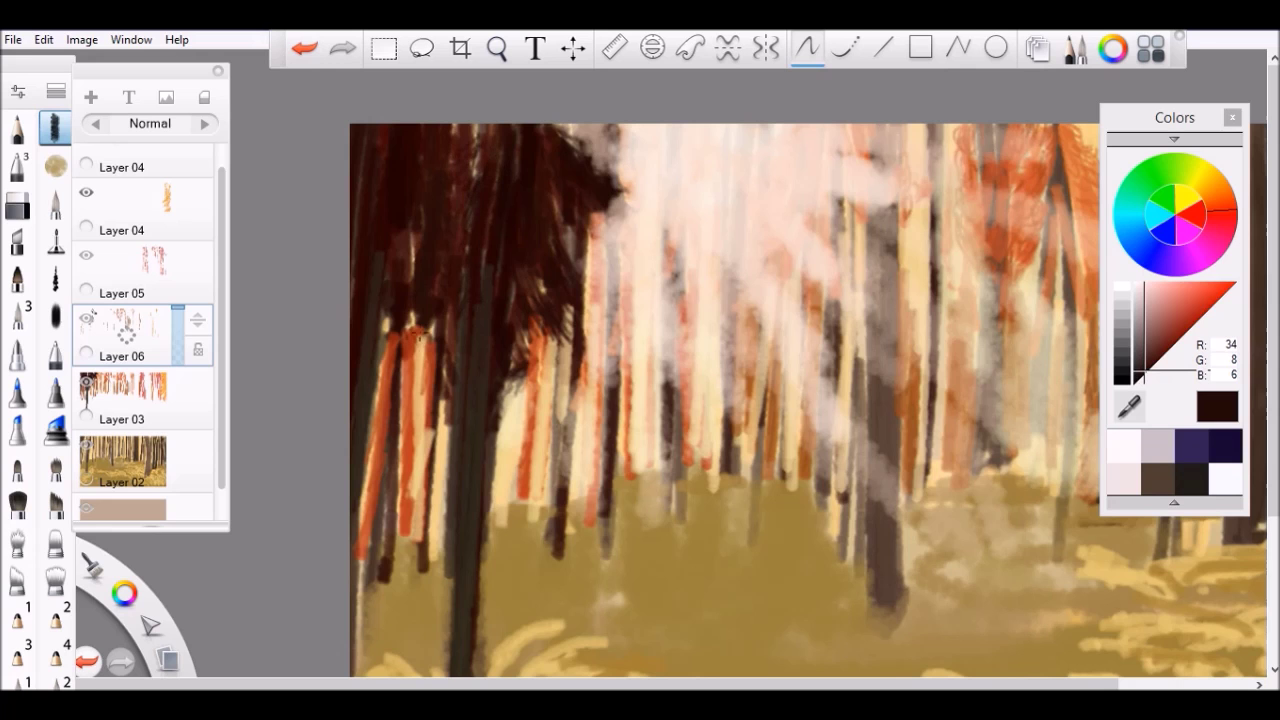
pyautogui.click(1154, 356)
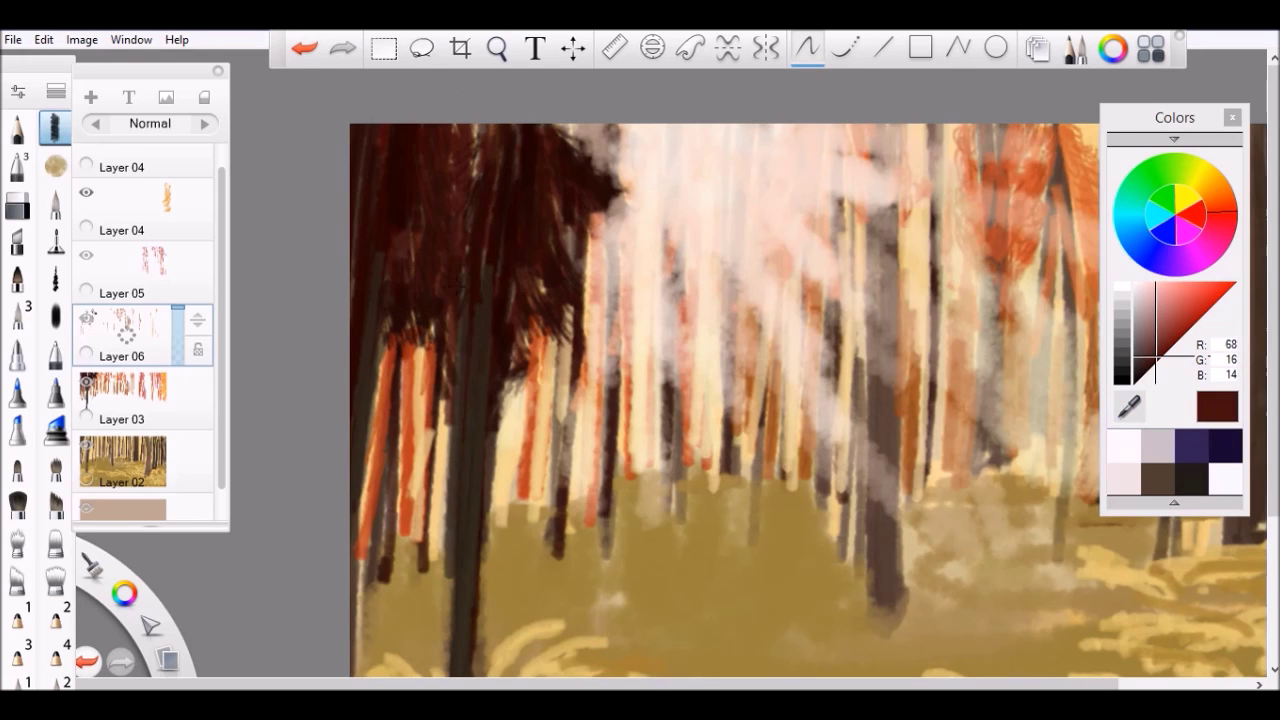
pyautogui.scroll(-5, 700, 400)
pyautogui.scroll(5, 700, 400)
# Choose near-black red (RGB 31, 3, 2) and reddish brown (RGB 84, 37, 29) and add more leaf strokes to the dark red tree
pyautogui.click(1142, 377)
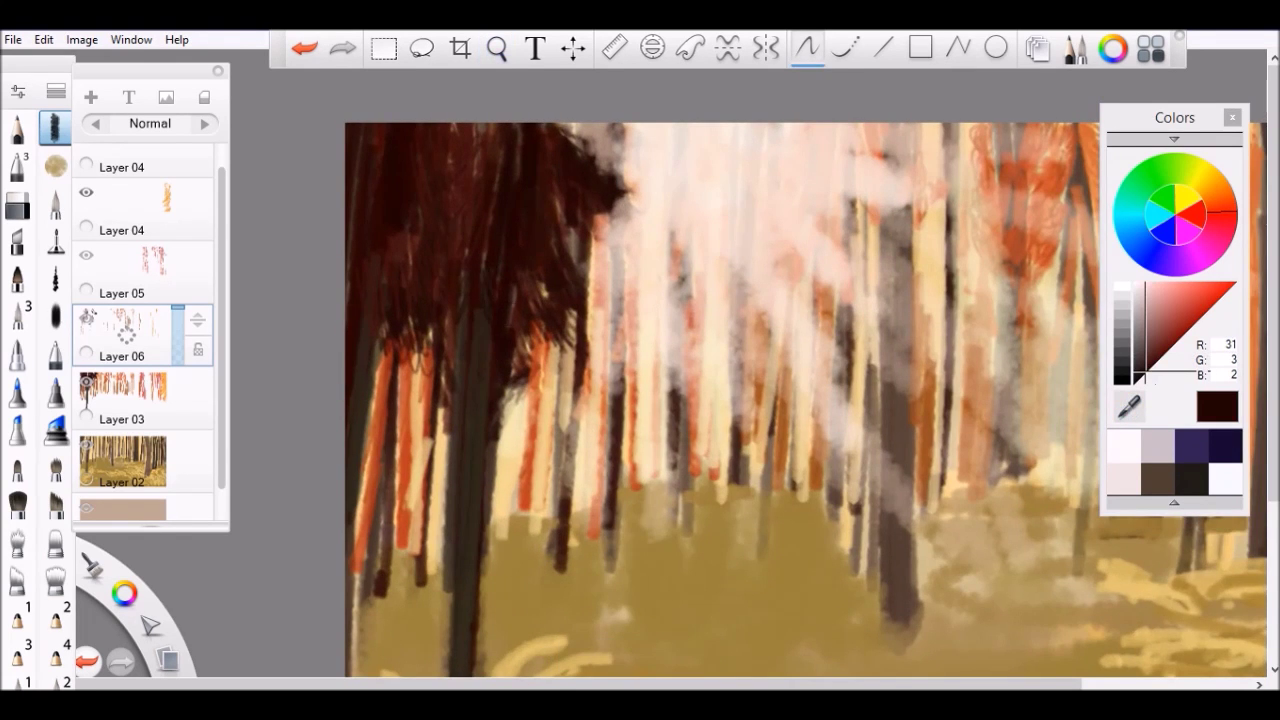
pyautogui.scroll(1, 700, 400)
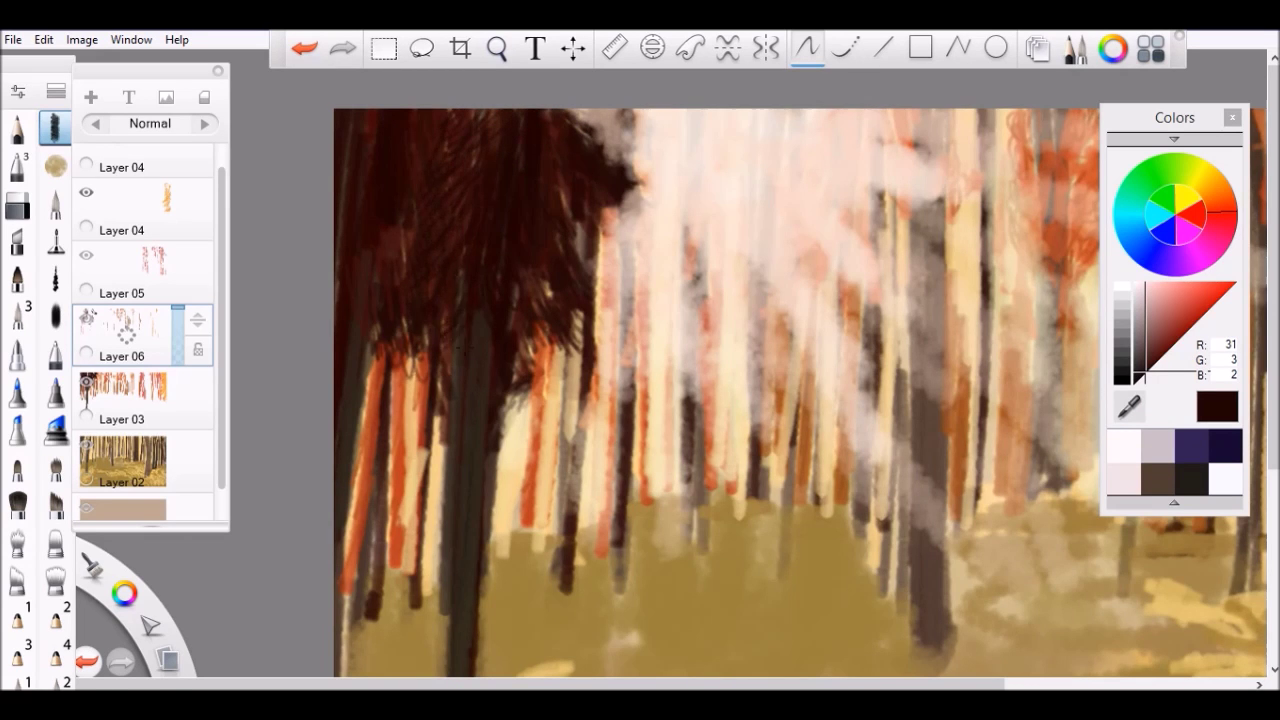
pyautogui.scroll(-2, 700, 400)
pyautogui.click(1156, 350)
pyautogui.scroll(-1, 660, 365)
# Merge Layer 05 and the orange Layer 04 into Layer 06, checking the layers by toggling their visibility
pyautogui.click(86, 256)
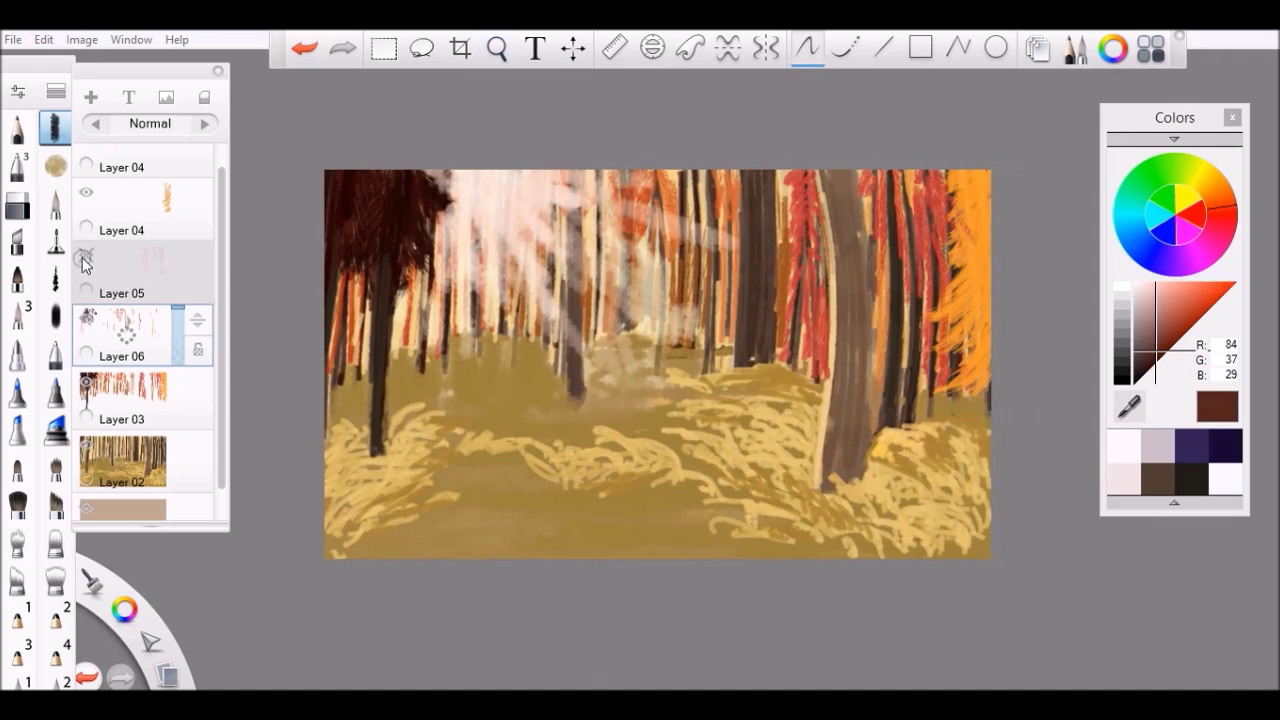
pyautogui.hotkey('ctrl', 'e')
pyautogui.hotkey('ctrl', 'e')
pyautogui.click(86, 219)
pyautogui.click(86, 219)
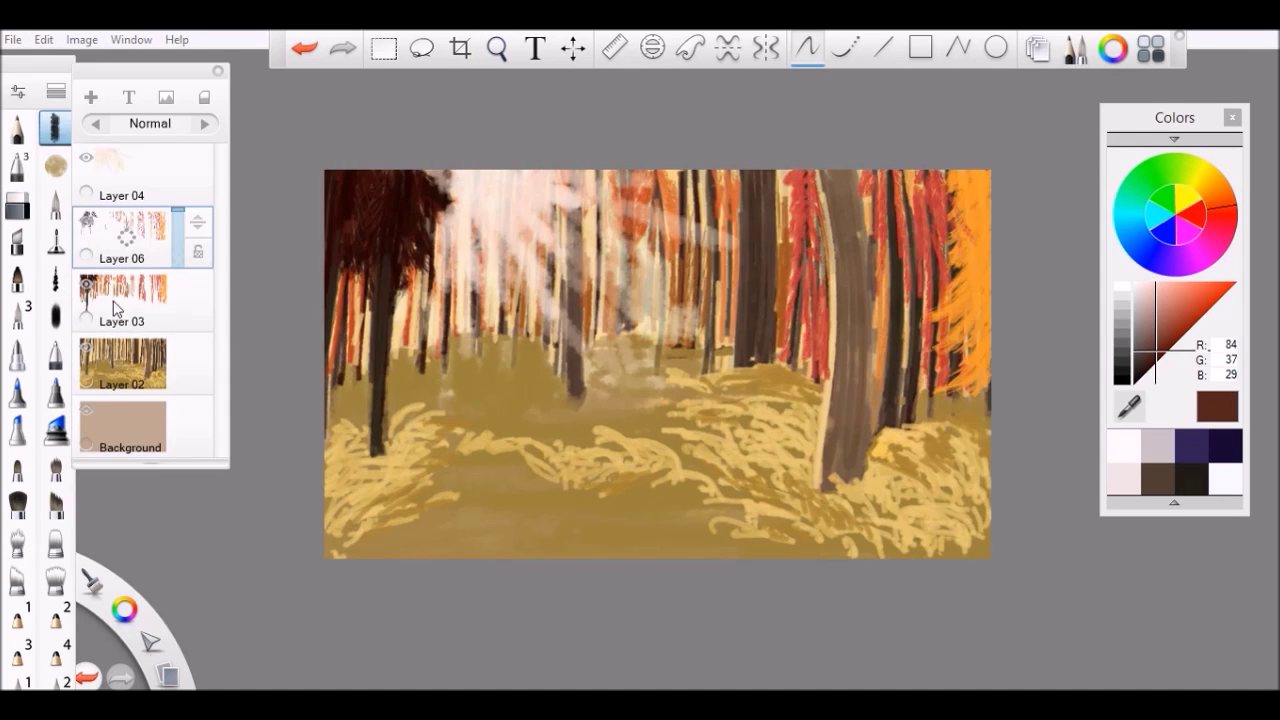
# Toggle Layer 02's visibility to check its content, select it and add a new layer above it
pyautogui.click(113, 313)
pyautogui.click(86, 346)
pyautogui.click(86, 346)
pyautogui.click(113, 362)
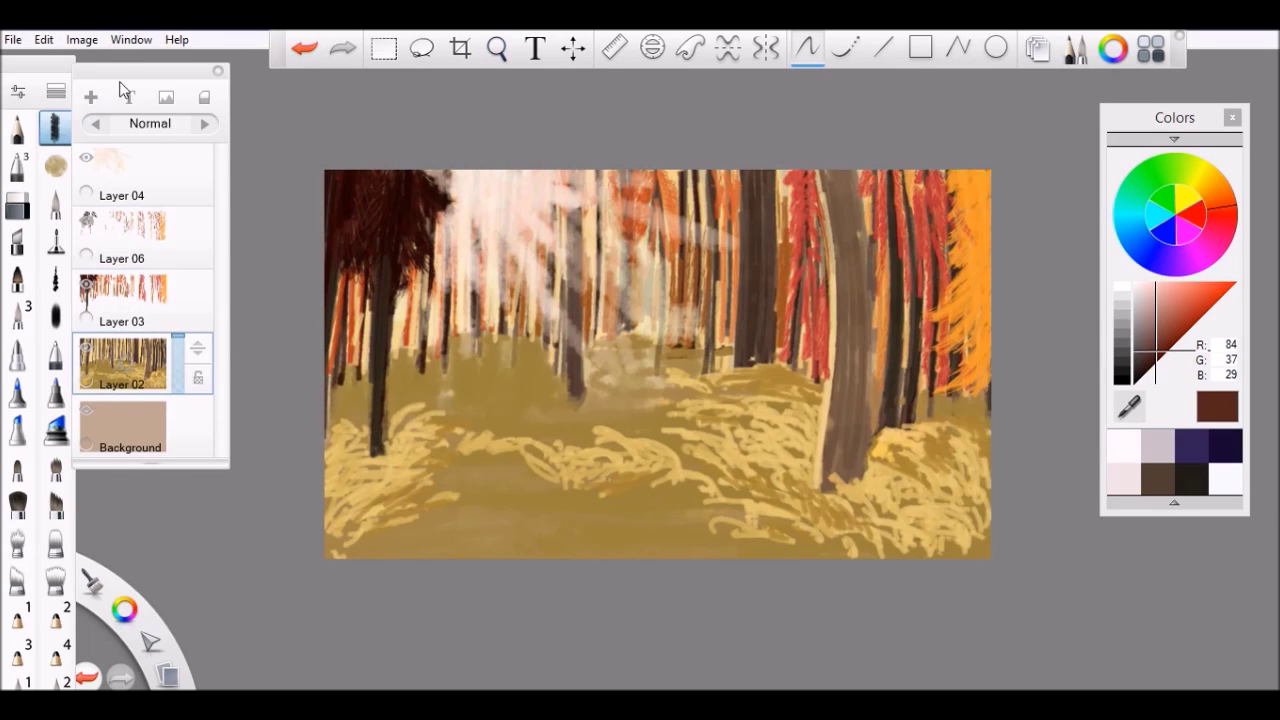
pyautogui.click(90, 96)
# Sample the trunk's brown (RGB 113, 87, 68) and paint over the thick curved trunk with the PaintBrush
pyautogui.scroll(1, 660, 400)
pyautogui.keyDown('alt'); pyautogui.click(800, 420); pyautogui.keyUp('alt')
pyautogui.click(17, 278)
pyautogui.moveTo(762, 172)
pyautogui.mouseDown()
pyautogui.moveTo(799, 191)
pyautogui.moveTo(793, 475)
pyautogui.mouseUp()
pyautogui.moveTo(760, 430); pyautogui.dragTo(762, 560)
pyautogui.moveTo(770, 210)
pyautogui.mouseDown()
pyautogui.moveTo(770, 380)
pyautogui.moveTo(814, 548)
pyautogui.mouseUp()
pyautogui.doubleClick(17, 278)
pyautogui.click(200, 262)
# Sample dark brown (RGB 55, 47, 36) and paint strokes down the dark trunks between the red foliage and orange tree
pyautogui.keyDown('alt'); pyautogui.click(865, 370); pyautogui.keyUp('alt')
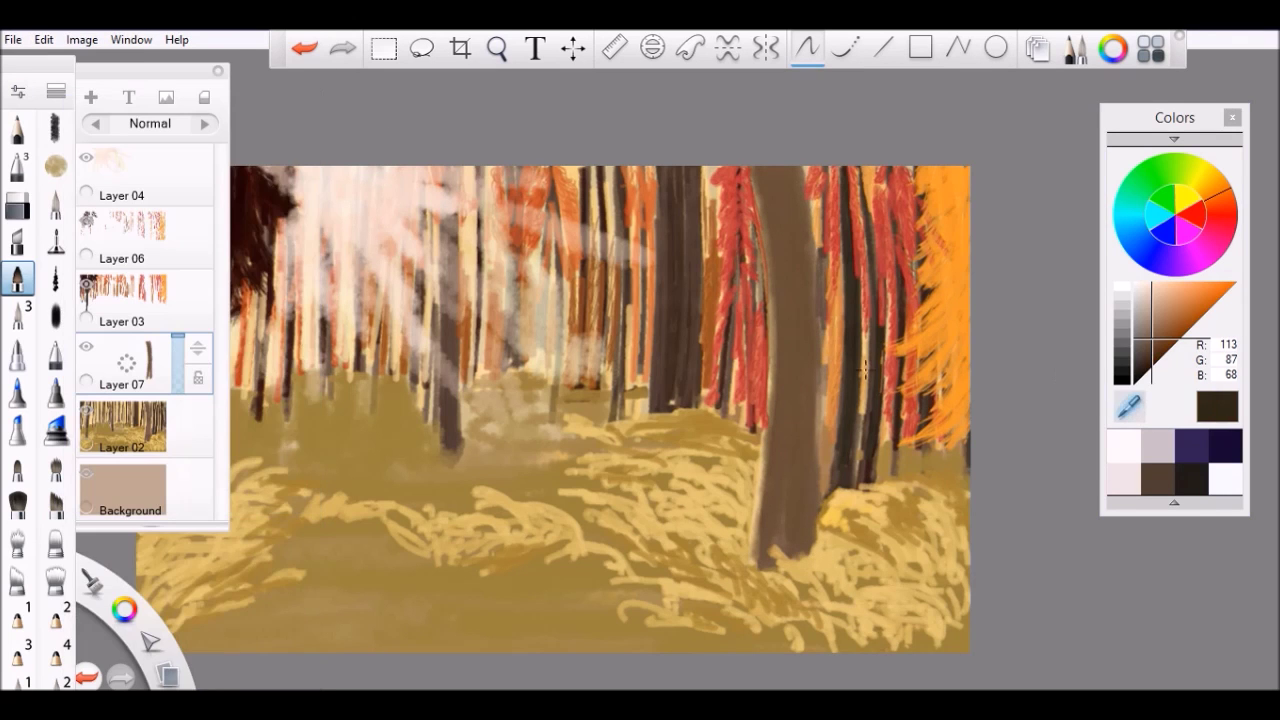
pyautogui.scroll(3, 900, 200)
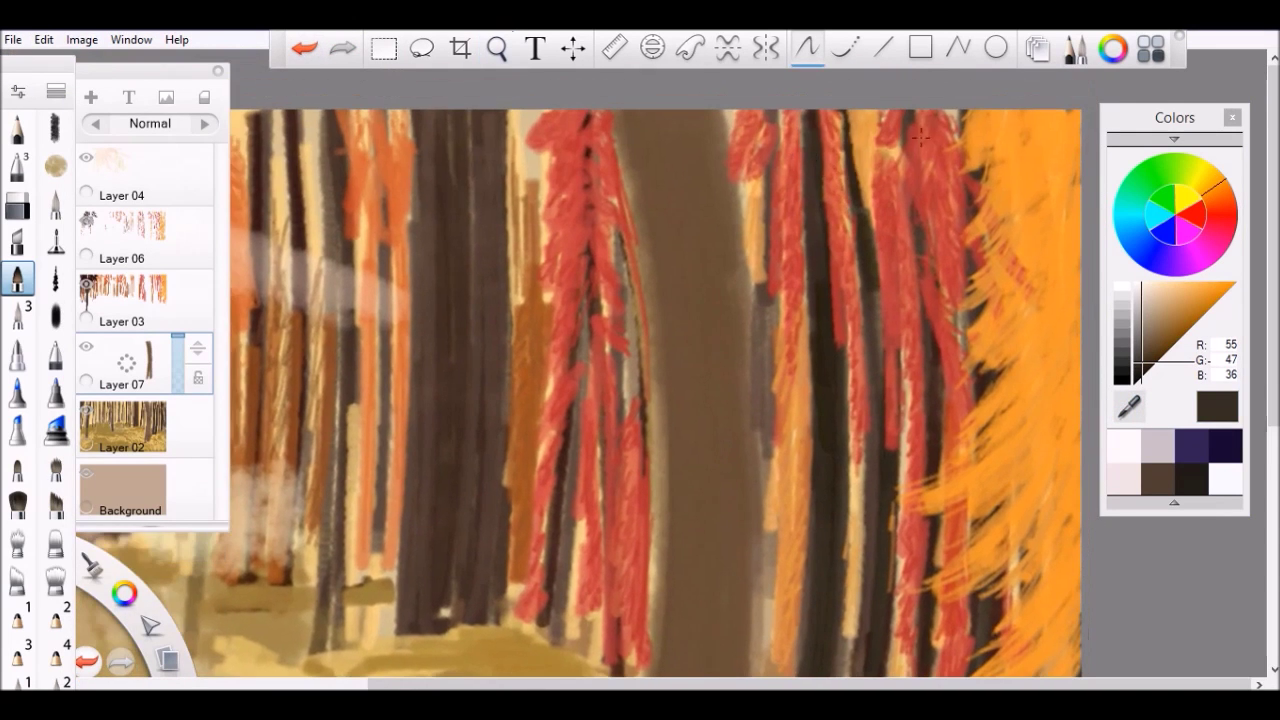
pyautogui.scroll(-2, 920, 137)
# Use greyish browns (RGB 103, 80, 66 and 94, 72, 60) to shade the thick trunk and repaint the central trunk
pyautogui.keyDown('alt'); pyautogui.click(614, 371); pyautogui.keyUp('alt')
pyautogui.scroll(-2, 734, 251)
pyautogui.scroll(1, 731, 569)
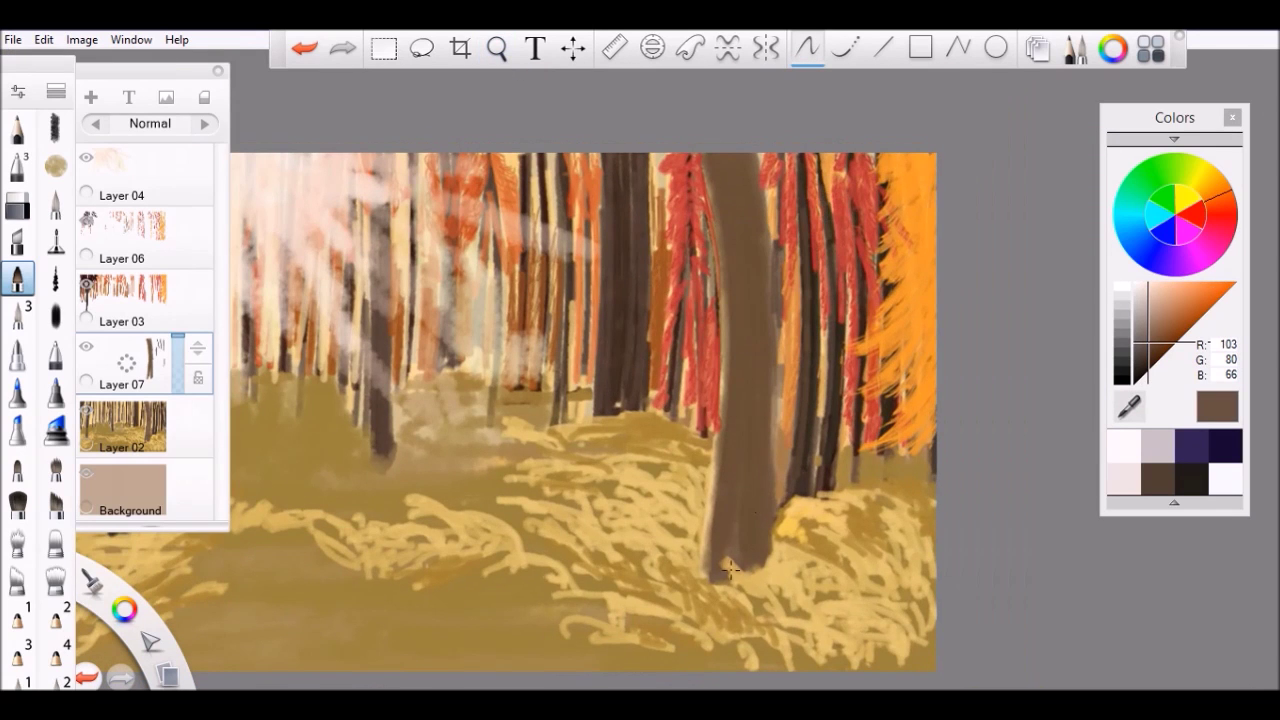
pyautogui.scroll(-1, 764, 300)
pyautogui.scroll(3, 669, 326)
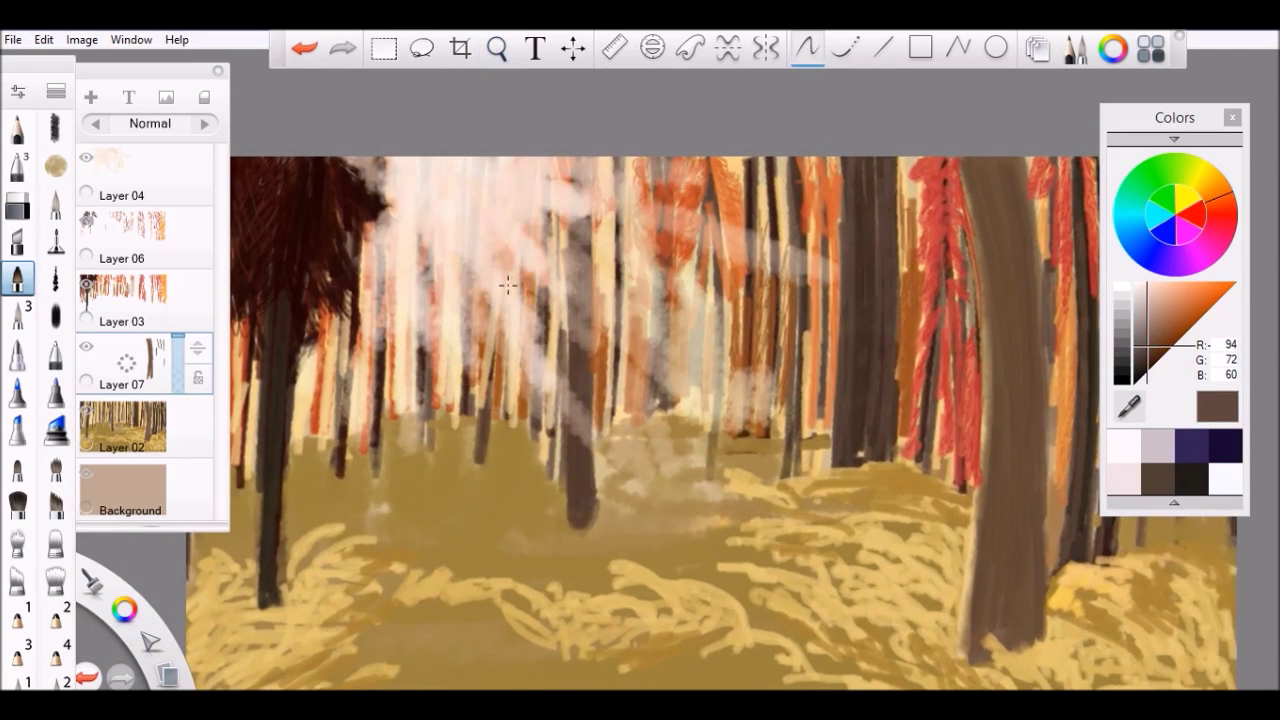
# Sample dark brown (RGB 74, 56, 43) and paint strokes down the thin trunks across the middle and left forest
pyautogui.keyDown('alt'); pyautogui.click(800, 420); pyautogui.keyUp('alt')
pyautogui.moveTo(800, 440); pyautogui.dragTo(828, 443)
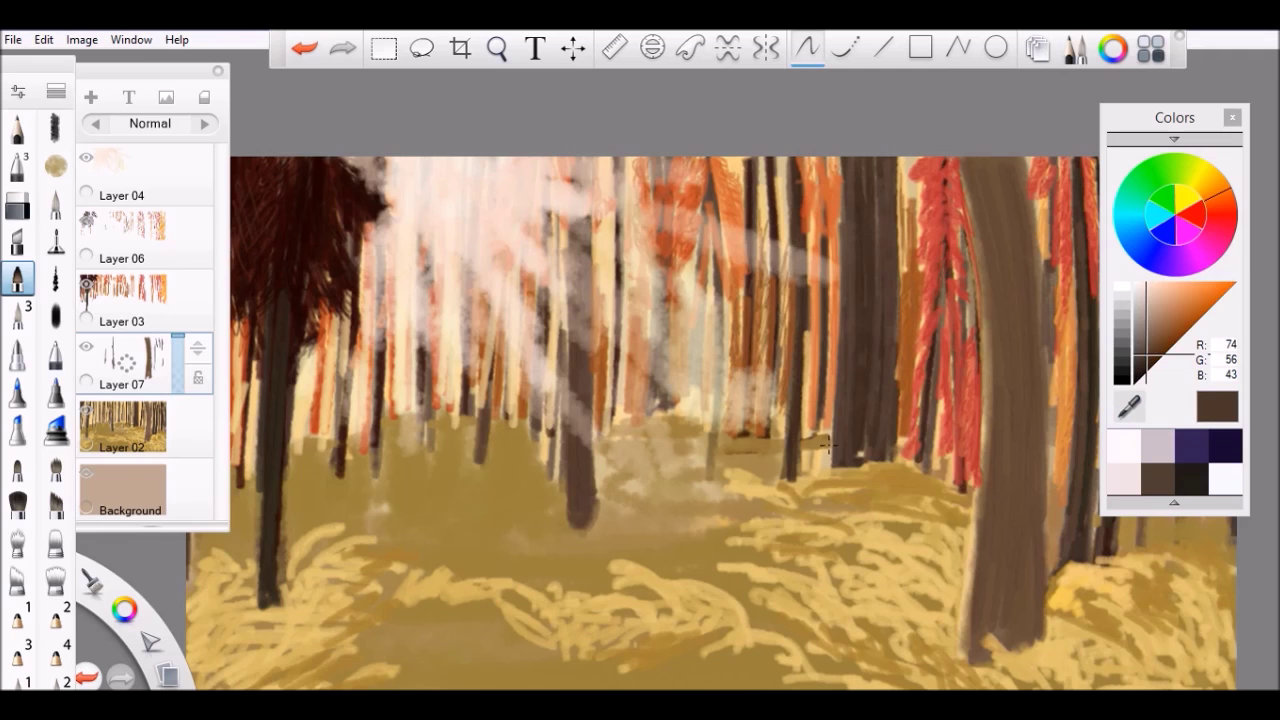
pyautogui.moveTo(720, 256); pyautogui.dragTo(718, 456)
pyautogui.moveTo(696, 206)
pyautogui.mouseDown()
pyautogui.moveTo(694, 408)
pyautogui.moveTo(657, 410)
pyautogui.mouseUp()
pyautogui.moveTo(557, 320); pyautogui.dragTo(615, 314)
pyautogui.moveTo(543, 376); pyautogui.dragTo(543, 452)
pyautogui.moveTo(406, 314); pyautogui.dragTo(488, 292)
pyautogui.moveTo(484, 332)
pyautogui.mouseDown()
pyautogui.moveTo(490, 425)
pyautogui.moveTo(583, 413)
pyautogui.mouseUp()
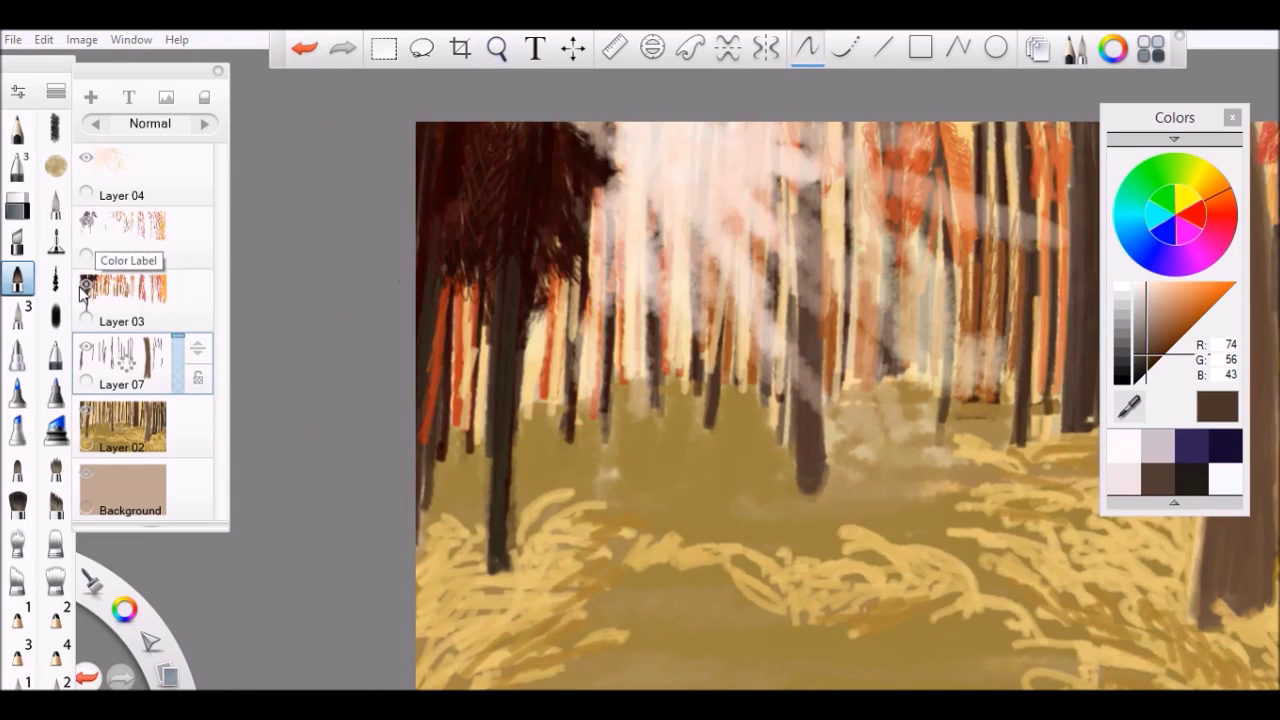
# Paint brown strokes down the far-left trunk on Layer 06, pick reddish brown (RGB 69, 40, 34) and return to Layer 07
pyautogui.click(100, 290)
pyautogui.click(88, 246)
pyautogui.moveTo(428, 386); pyautogui.dragTo(428, 440)
pyautogui.moveTo(440, 290); pyautogui.dragTo(438, 484)
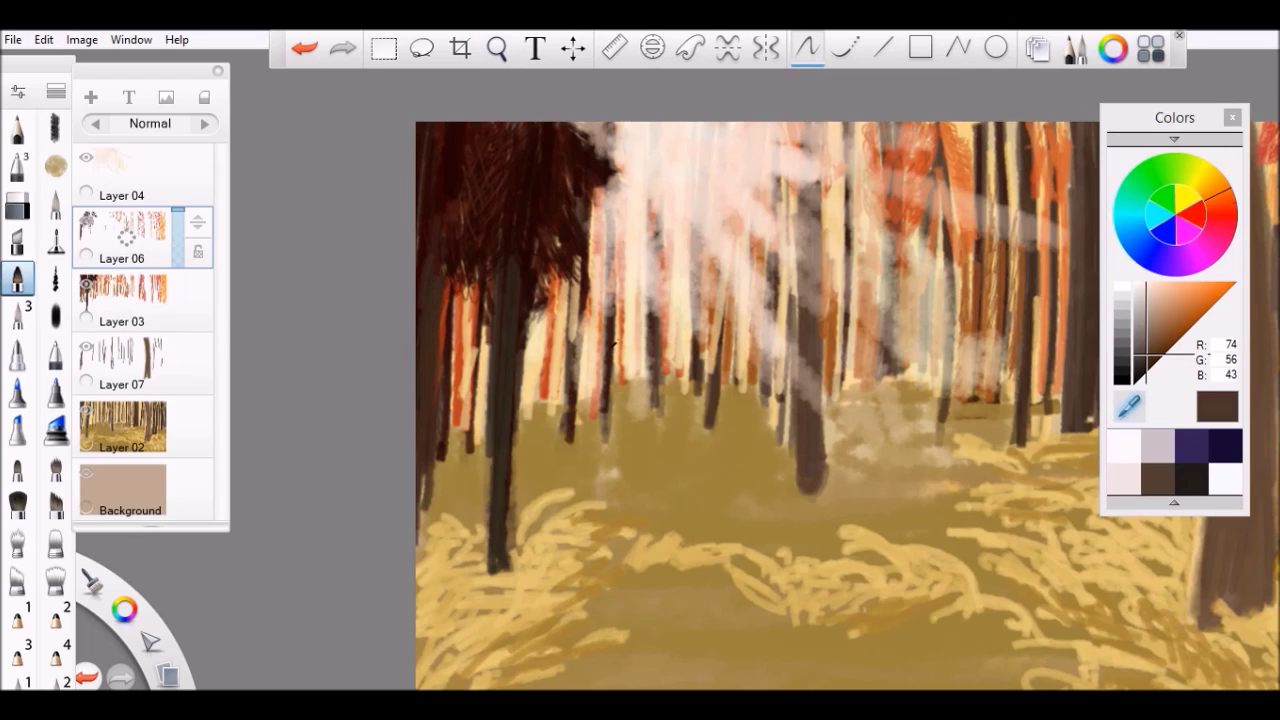
pyautogui.scroll(-5, 640, 400)
pyautogui.click(88, 370)
pyautogui.press('space')
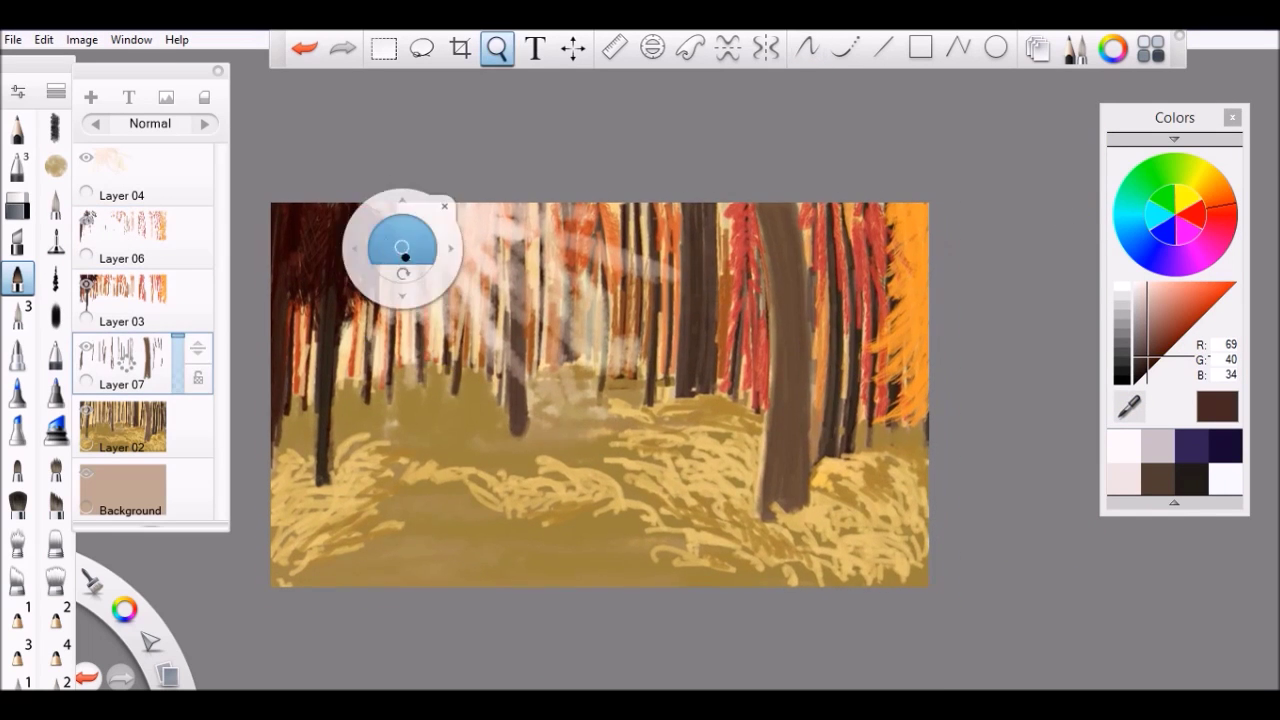
pyautogui.moveTo(383, 245); pyautogui.dragTo(350, 250)
# Select Layer 02, sample brown (RGB 111, 87, 56) and paint shadow patches on the ground between the middle trunk bases
pyautogui.click(100, 420)
pyautogui.keyDown('alt'); pyautogui.click(853, 555); pyautogui.keyUp('alt')
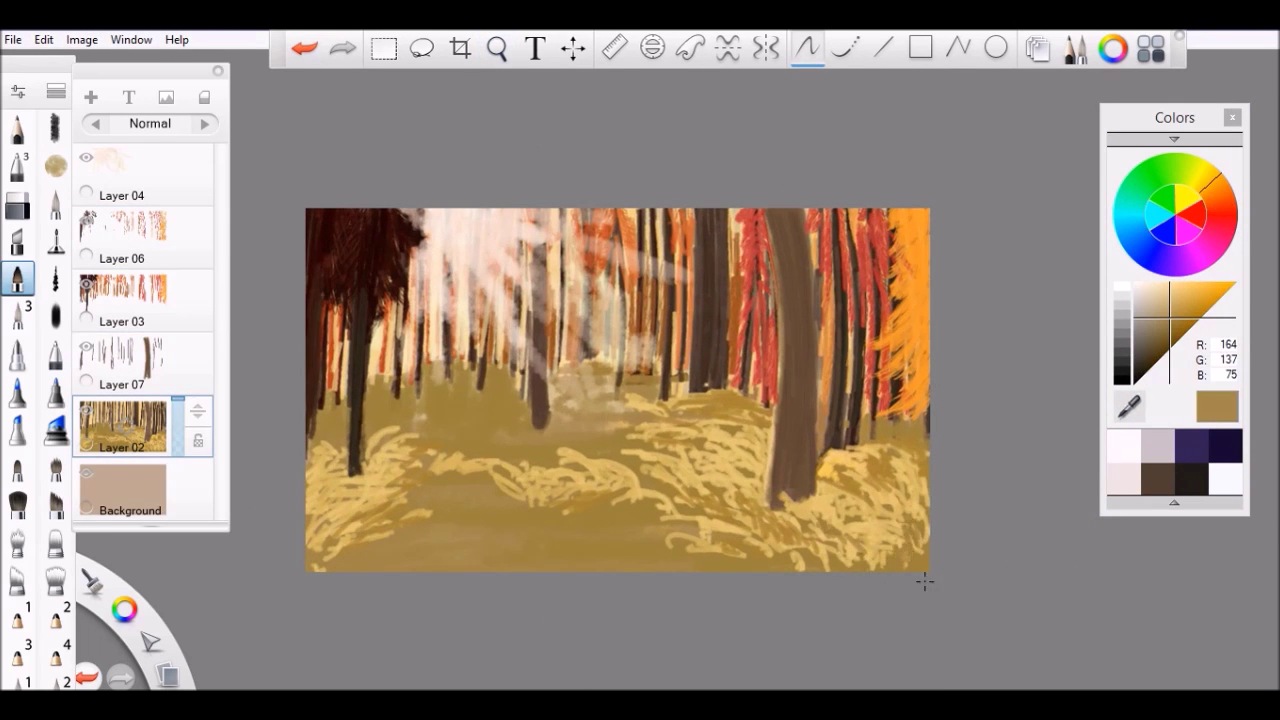
pyautogui.press('space')
pyautogui.moveTo(579, 323); pyautogui.dragTo(600, 390)
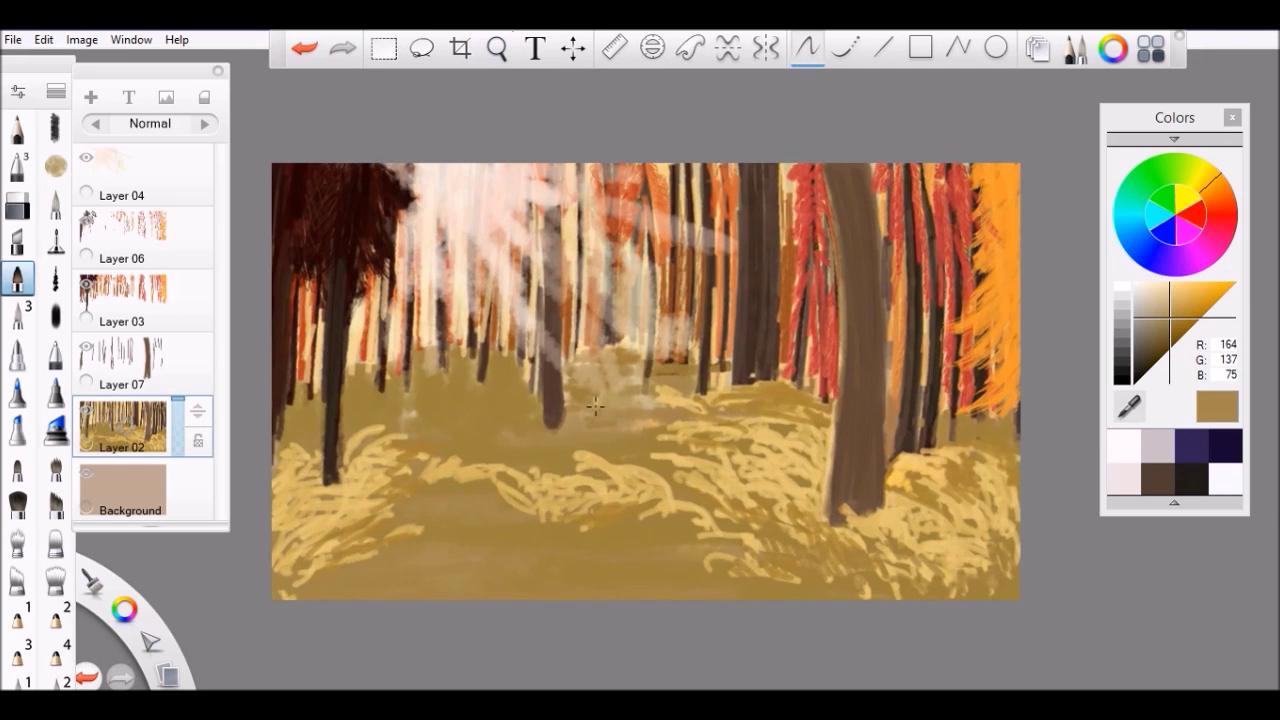
pyautogui.keyDown('alt'); pyautogui.click(650, 400); pyautogui.keyUp('alt')
pyautogui.scroll(3, 760, 390)
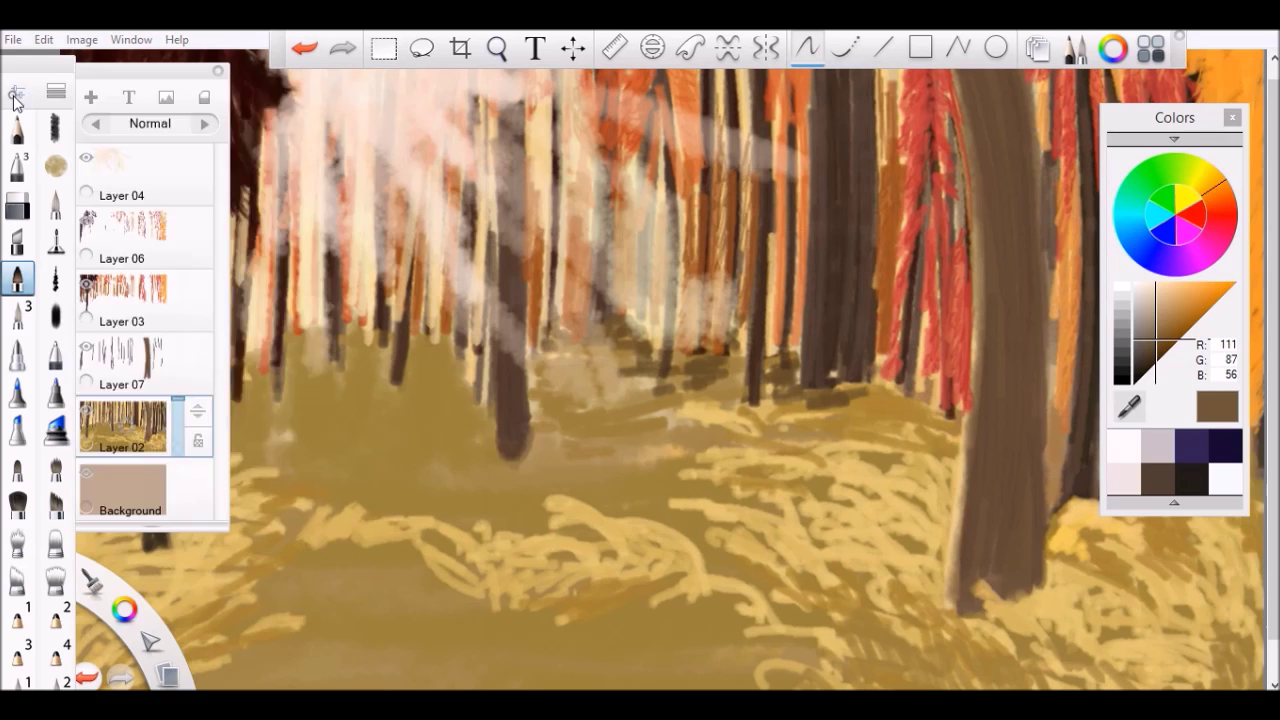
# Set the PaintBrush size to 12.8 and extend the brown ground shadows along the trunk bases from the orange tree leftwards
pyautogui.hotkey('ctrl', 'b')
pyautogui.click(288, 365)
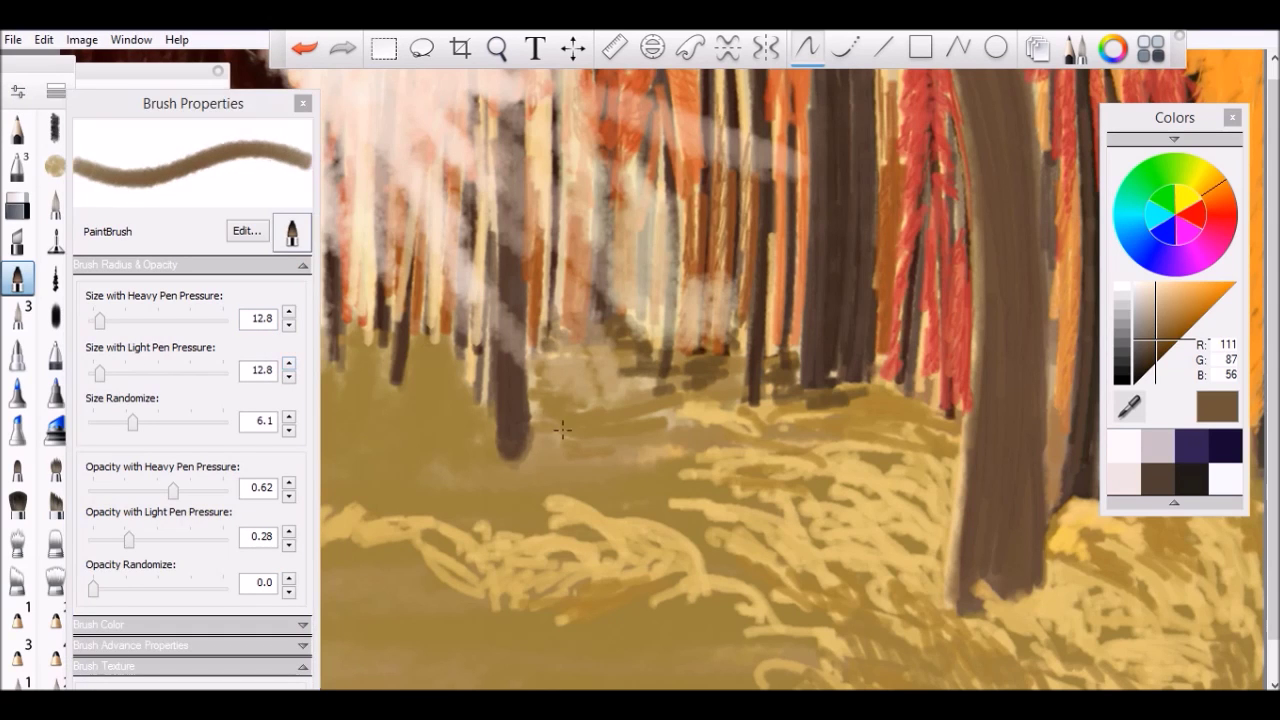
pyautogui.click(302, 265)
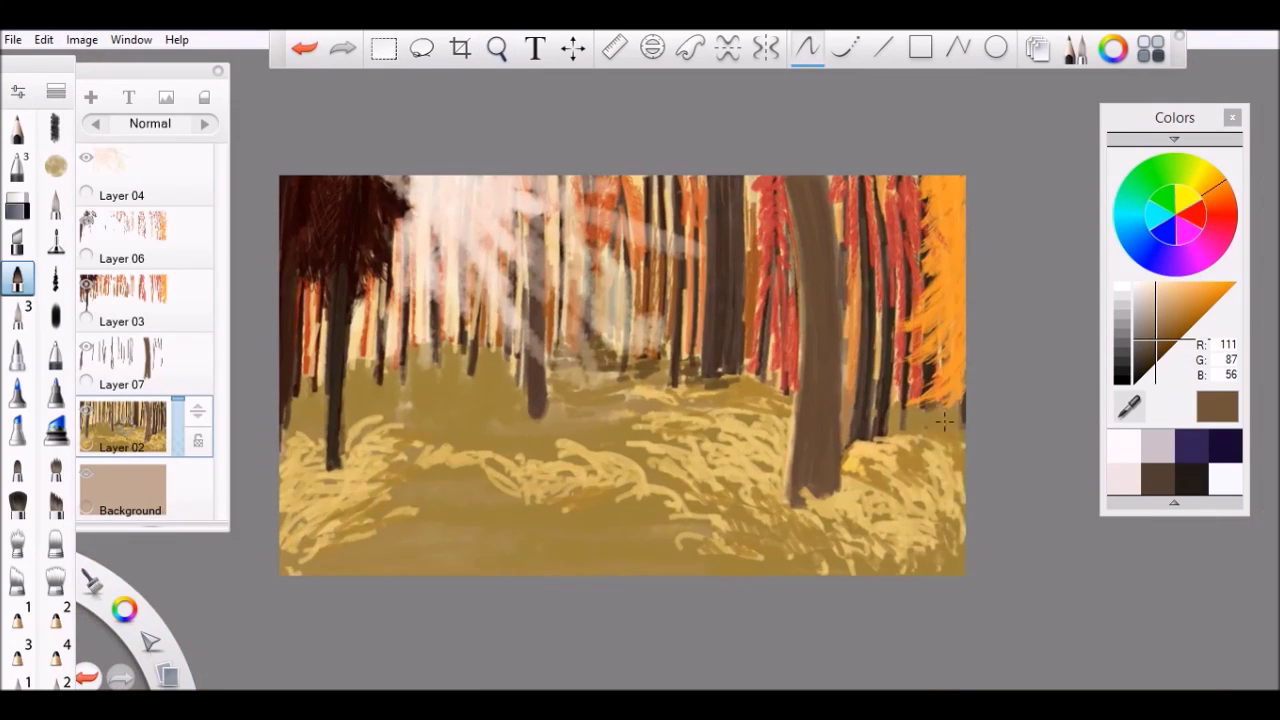
pyautogui.scroll(4, 1033, 447)
pyautogui.moveTo(1033, 447); pyautogui.dragTo(449, 321)
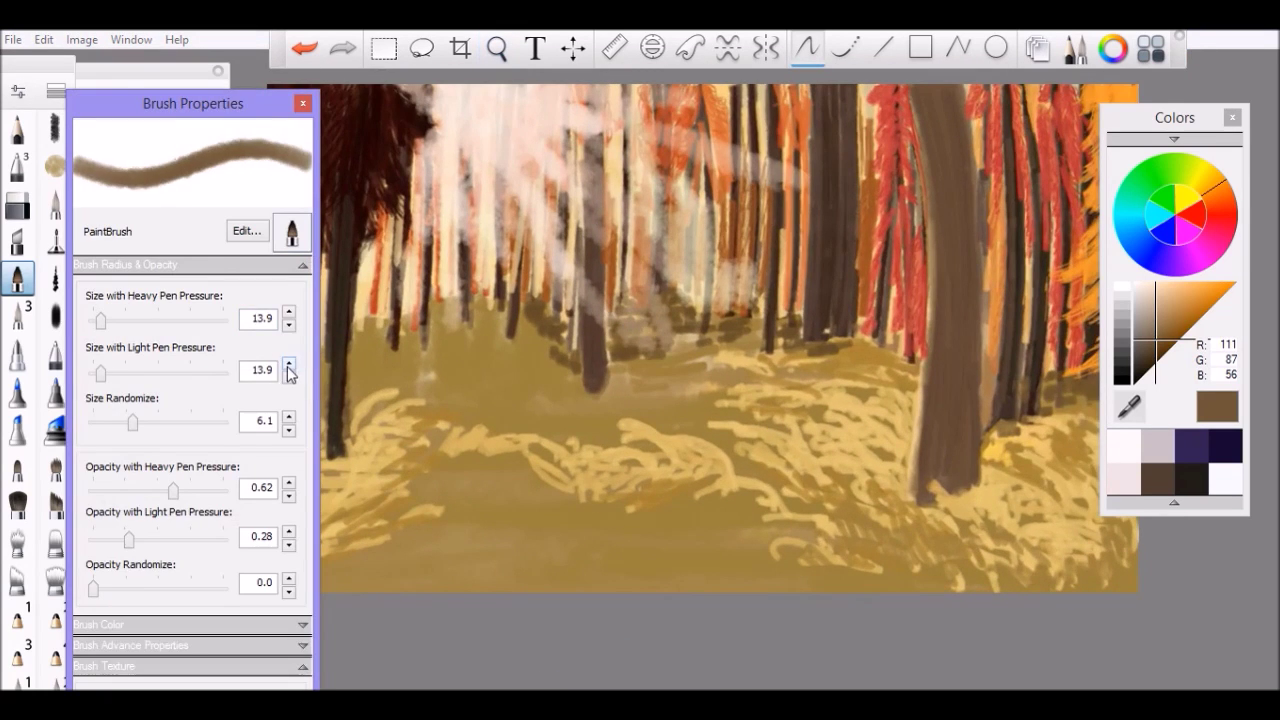
# Increase the PaintBrush size to 15.8 and paint brown ground shadows around the left trunk bases
pyautogui.click(289, 370)
pyautogui.click(289, 370)
pyautogui.click(289, 370)
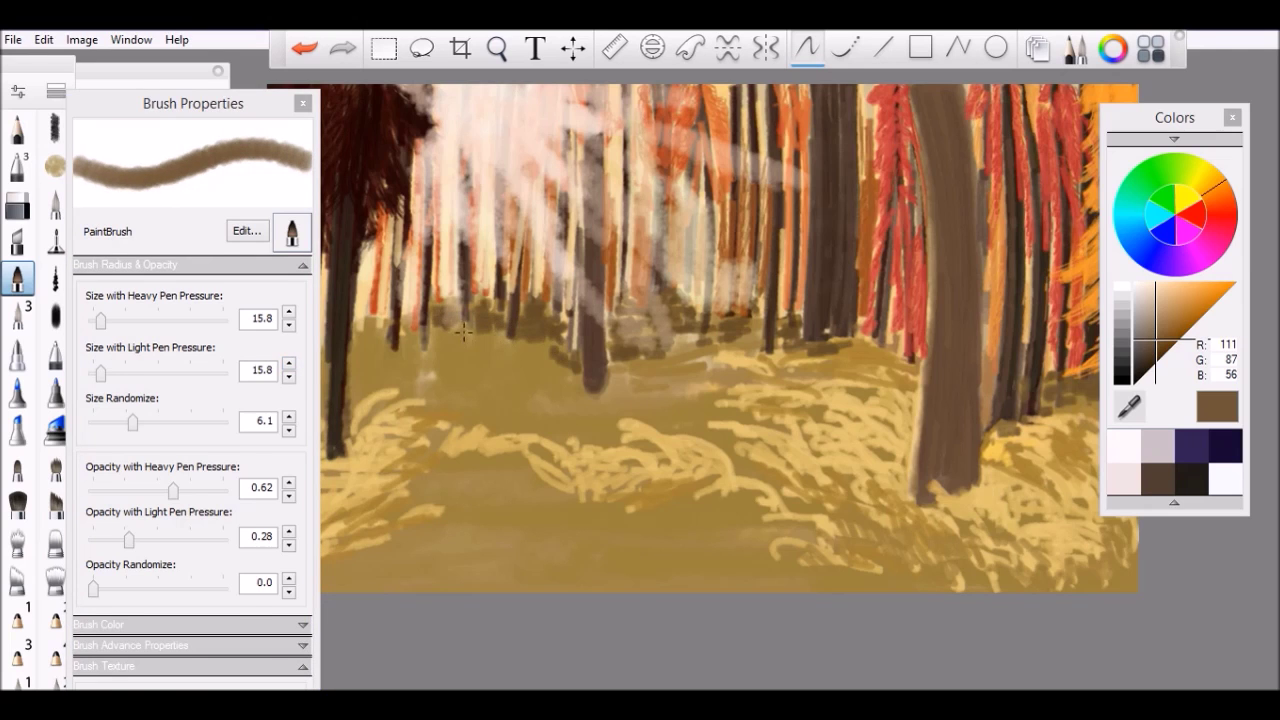
pyautogui.hotkey('ctrl', 'l')
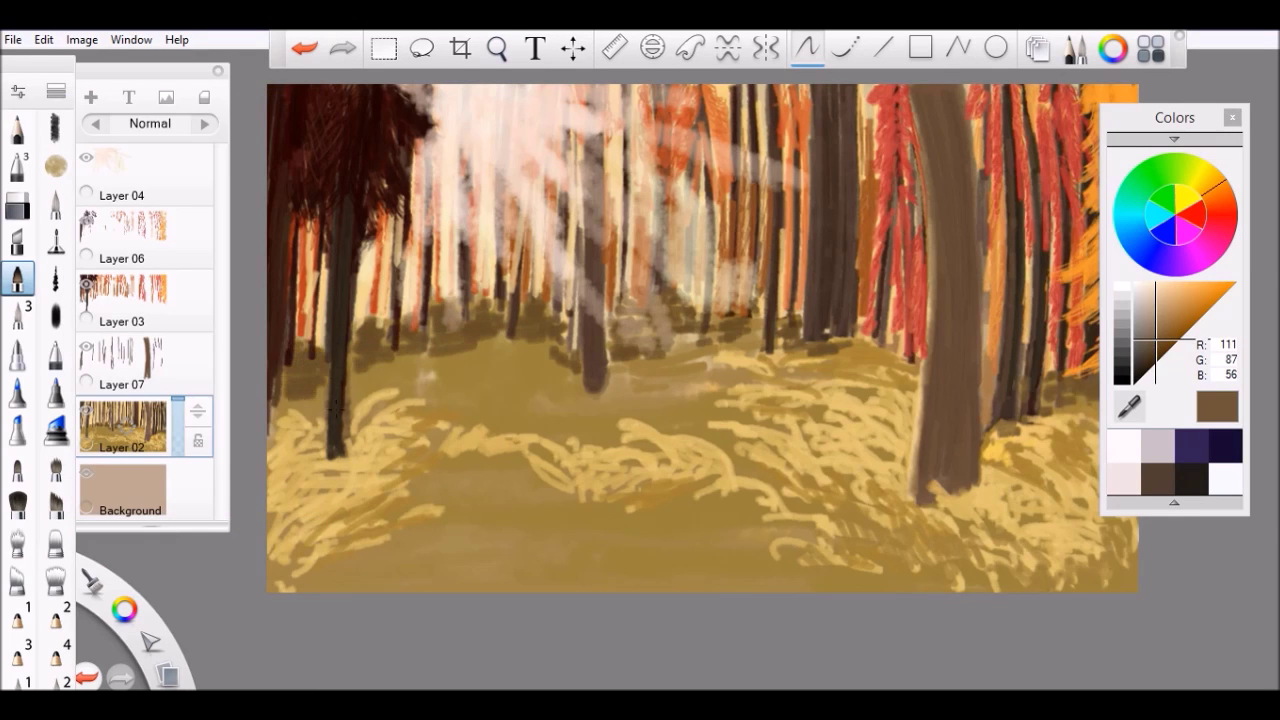
# Choose ochre browns (RGB 137, 103, 43 and 121, 94, 47) and paint transition strokes below the ground shadows
pyautogui.scroll(-2, 740, 363)
pyautogui.scroll(2, 701, 354)
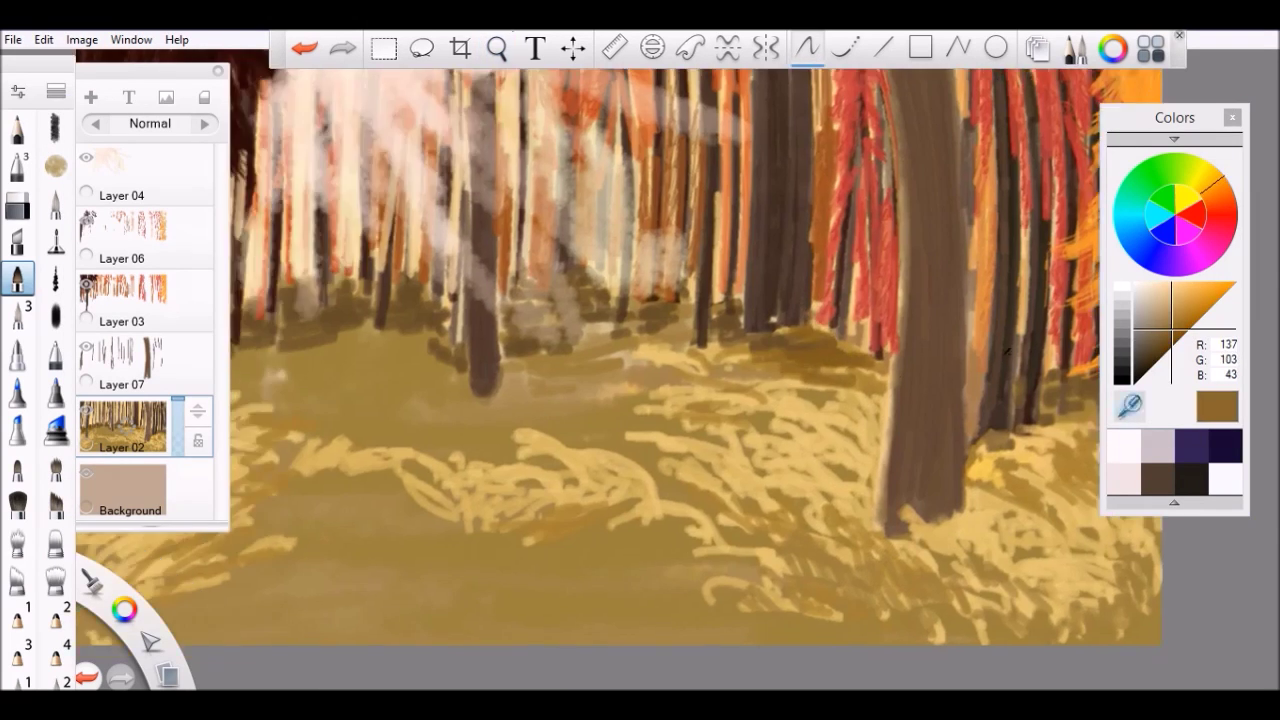
pyautogui.hscroll(-3, 539, 386)
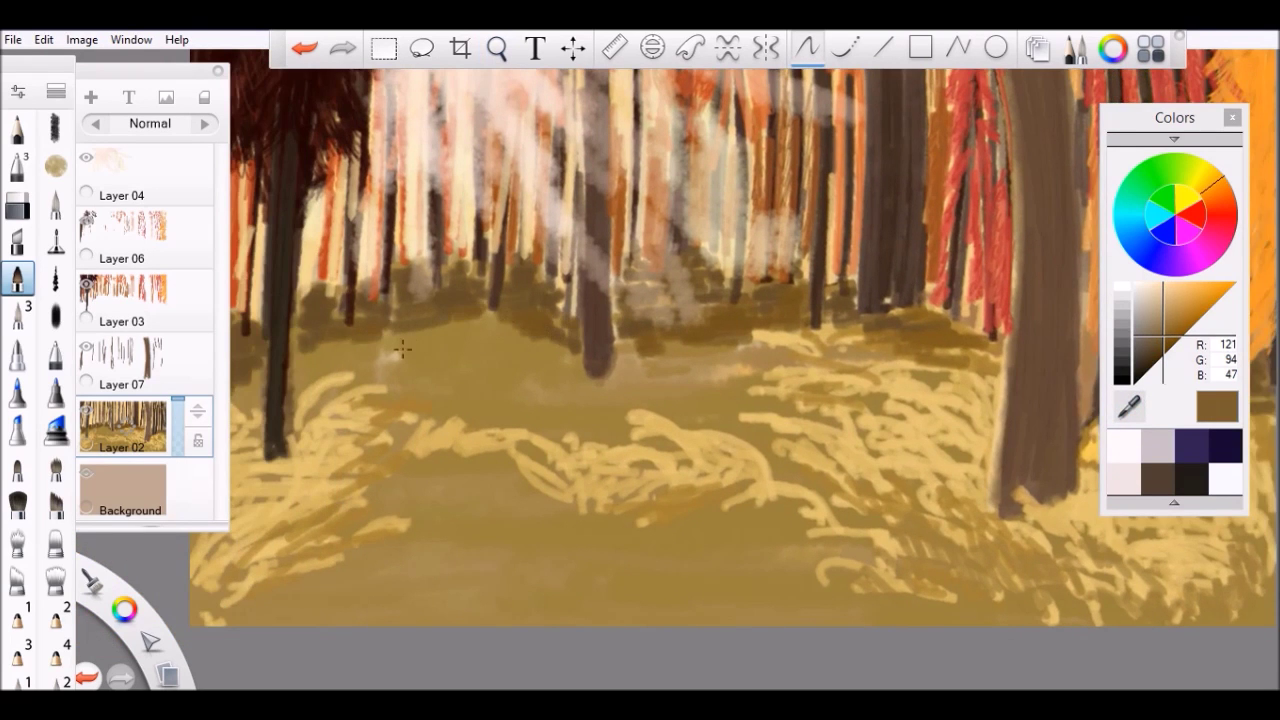
pyautogui.hscroll(-1, 370, 345)
pyautogui.hscroll(2, 304, 338)
# Increase the PaintBrush size to 36.8 and paint ochre brown (RGB 135, 107, 45) over the ground near the central trunk
pyautogui.click(56, 91)
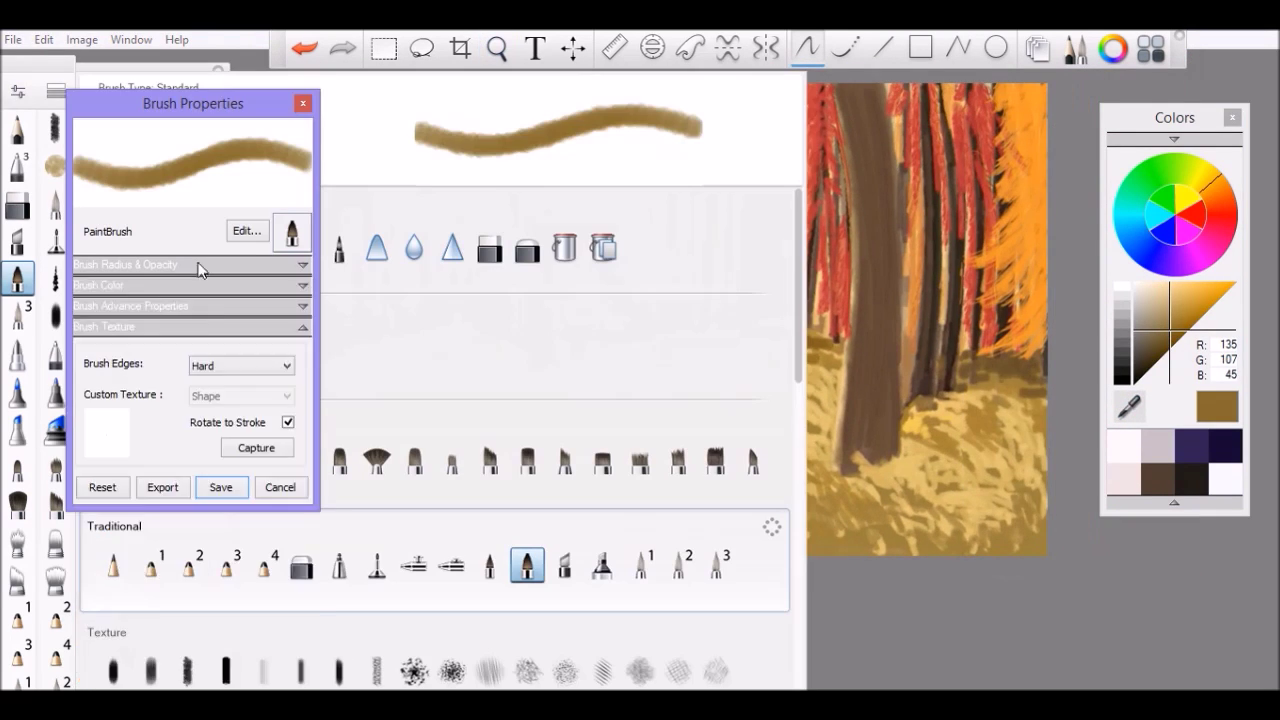
pyautogui.click(190, 264)
pyautogui.click(288, 364)
pyautogui.moveTo(288, 322); pyautogui.dragTo(288, 334)
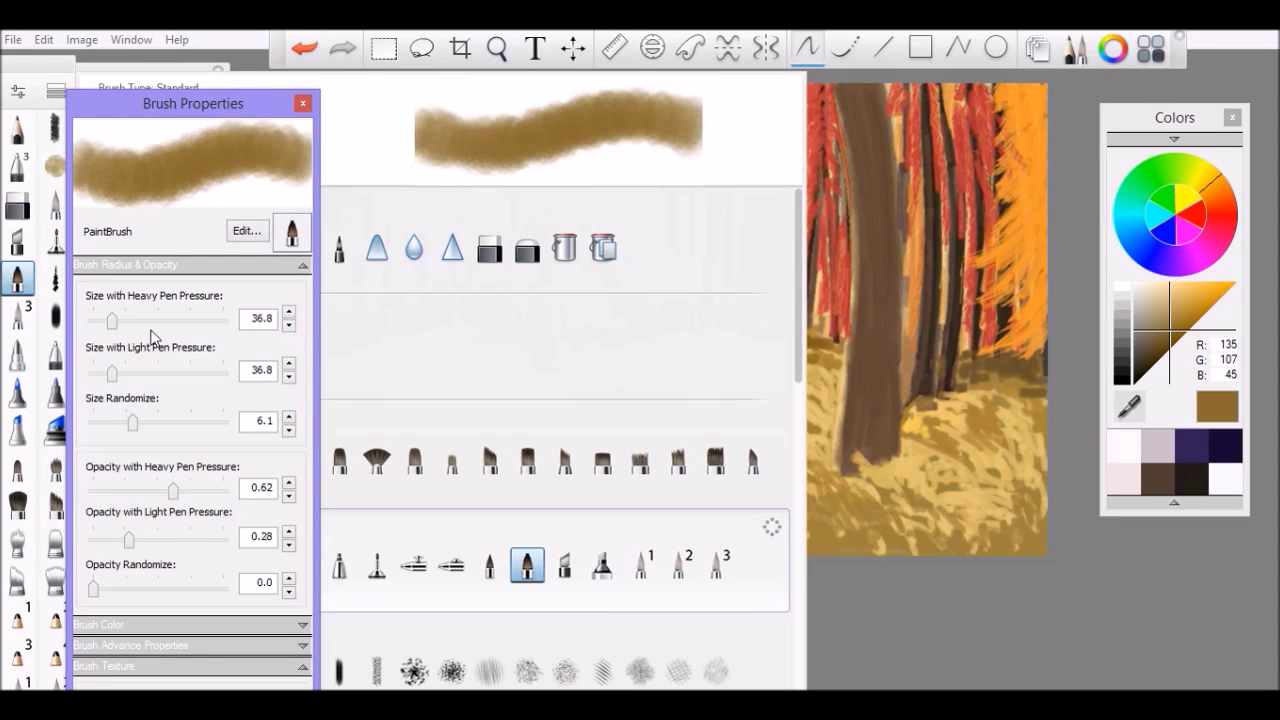
pyautogui.click(521, 358)
pyautogui.moveTo(521, 358)
pyautogui.mouseDown()
pyautogui.moveTo(476, 385)
pyautogui.moveTo(619, 393)
pyautogui.moveTo(680, 346)
pyautogui.moveTo(778, 371)
pyautogui.moveTo(480, 374)
pyautogui.moveTo(621, 361)
pyautogui.moveTo(524, 393)
pyautogui.mouseUp()
# Sample light yellow (RGB 215, 188, 100) and dab it over the grass beside the thick trunk and the middle ground
pyautogui.keyDown('alt'); pyautogui.click(980, 410); pyautogui.keyUp('alt')
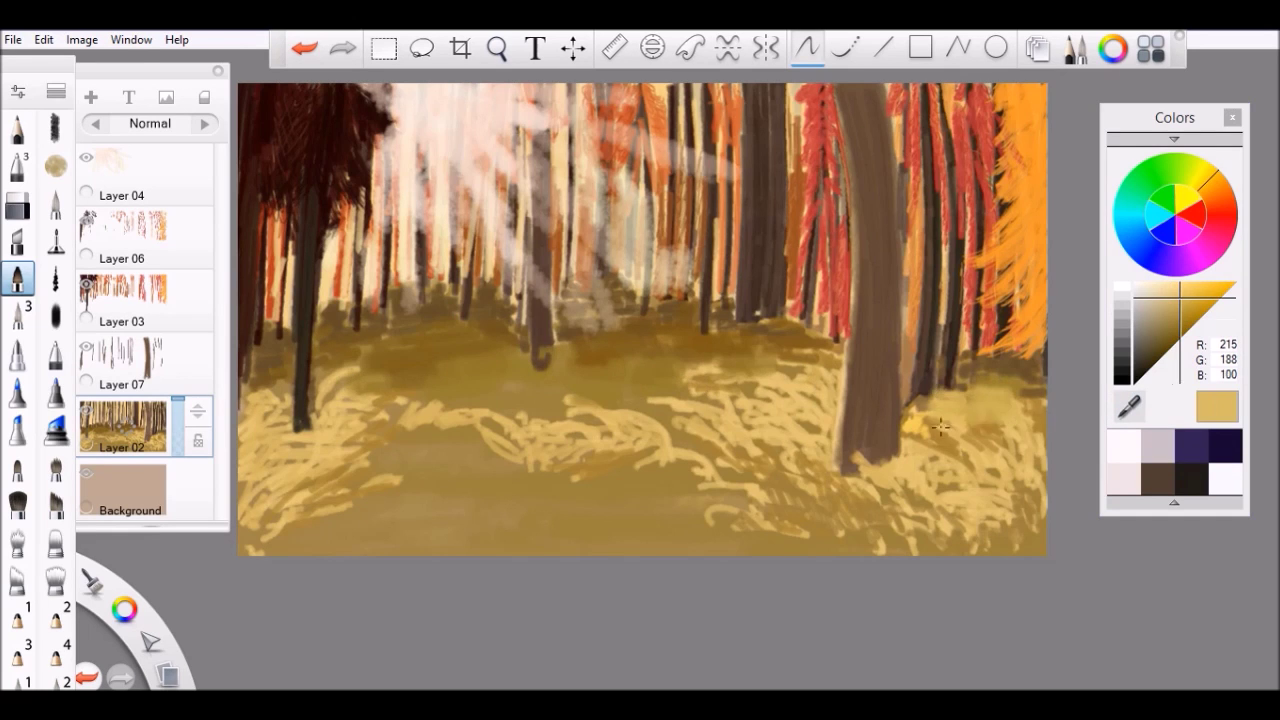
pyautogui.scroll(-1, 815, 400)
pyautogui.keyDown('alt'); pyautogui.click(560, 440); pyautogui.keyUp('alt')
pyautogui.moveTo(560, 440); pyautogui.dragTo(596, 442)
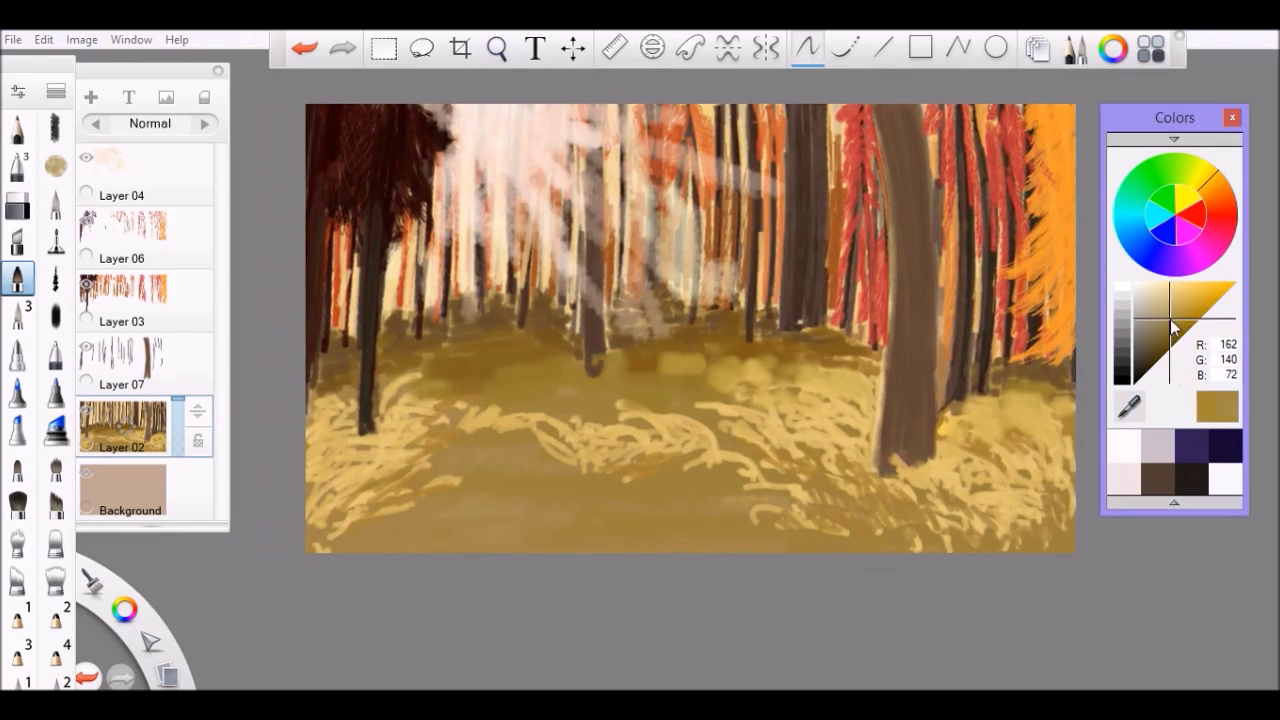
# Choose olive ochres, including RGB 157, 133, 58, and blend the ground band across the clearing behind the grass
pyautogui.moveTo(1168, 318); pyautogui.dragTo(1160, 331)
pyautogui.moveTo(680, 350); pyautogui.dragTo(1040, 400)
pyautogui.moveTo(530, 355); pyautogui.dragTo(410, 355)
pyautogui.keyDown('alt'); pyautogui.click(413, 376); pyautogui.keyUp('alt')
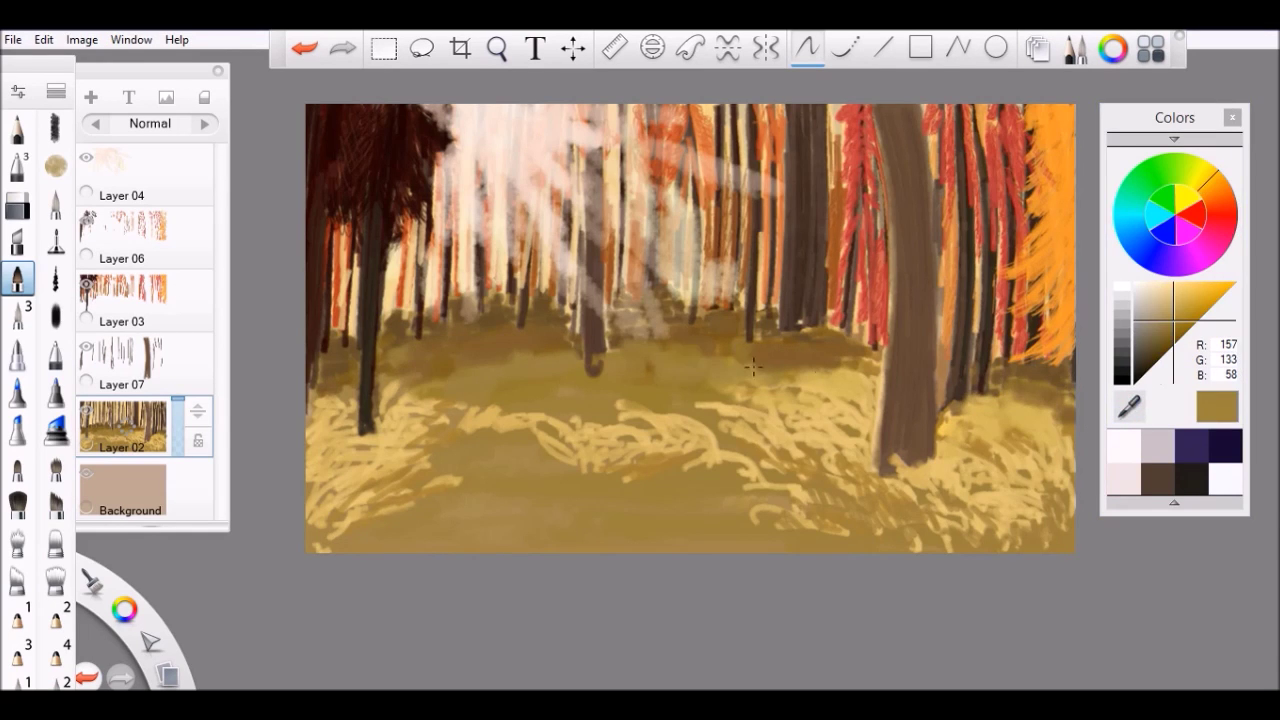
# Sample light yellows (RGB 211, 189, 118 and 206, 186, 121) and dab grass highlights around the base of the thick trunk
pyautogui.scroll(-3, 541, 310)
pyautogui.scroll(2, 541, 310)
pyautogui.keyDown('alt'); pyautogui.click(980, 418); pyautogui.keyUp('alt')
pyautogui.keyDown('alt'); pyautogui.click(952, 452); pyautogui.keyUp('alt')
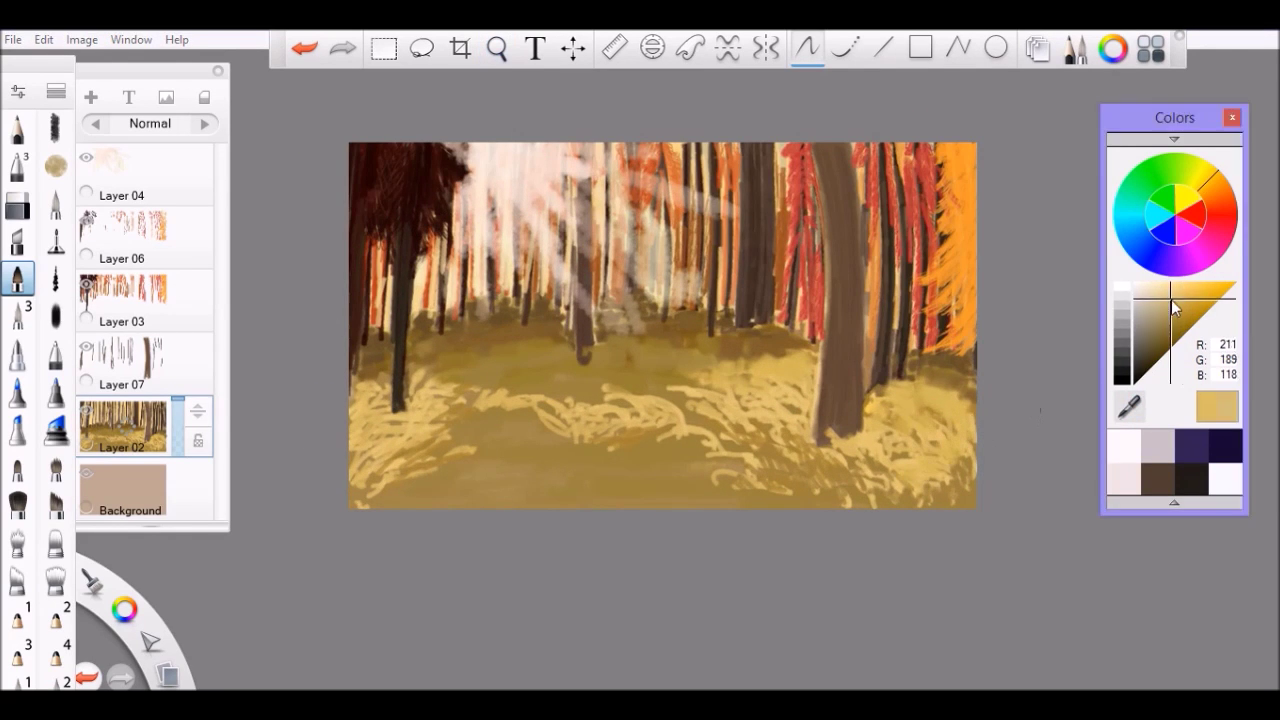
pyautogui.scroll(1, 868, 396)
pyautogui.keyDown('alt'); pyautogui.click(868, 396); pyautogui.keyUp('alt')
pyautogui.click(17, 93)
pyautogui.click(17, 93)
pyautogui.scroll(2, 330, 455)
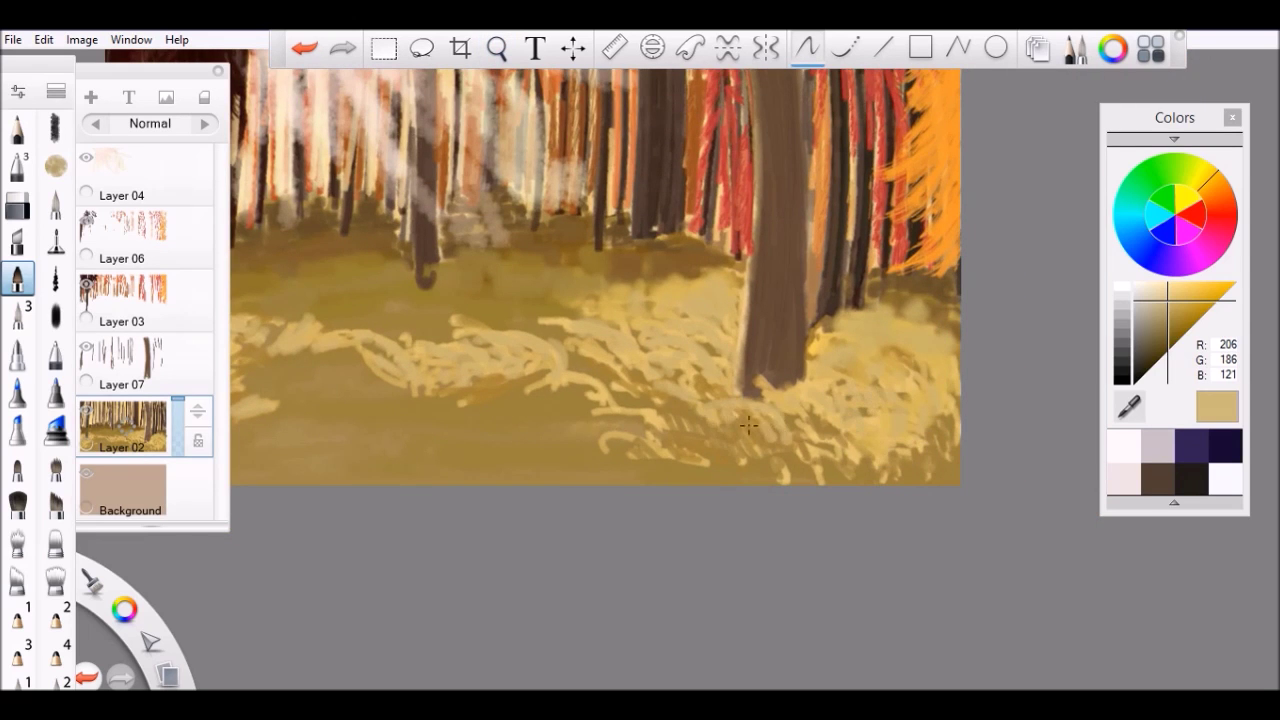
# Sample ochre yellow (RGB 190, 165, 95) and fill in the grass on both sides of the thick trunk
pyautogui.scroll(-3, 626, 423)
pyautogui.scroll(4, 626, 423)
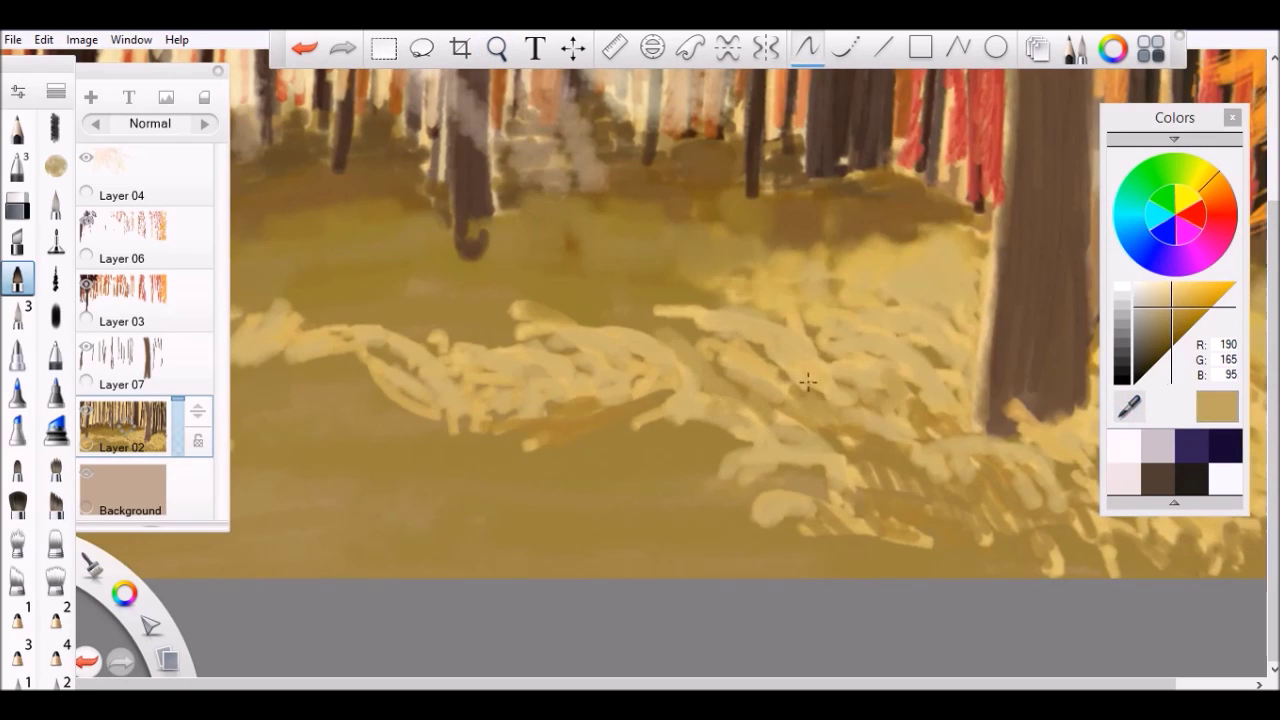
pyautogui.scroll(-1, 762, 276)
pyautogui.keyDown('alt'); pyautogui.click(762, 276); pyautogui.keyUp('alt')
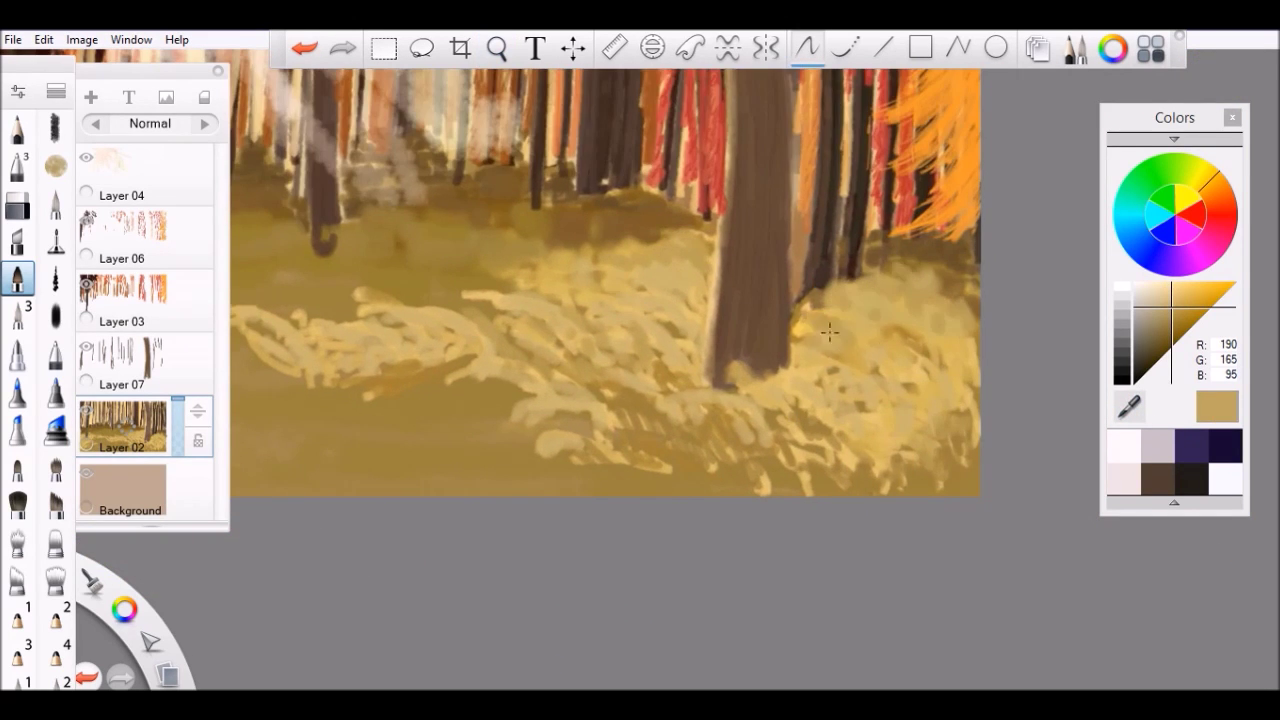
pyautogui.scroll(-3, 829, 332)
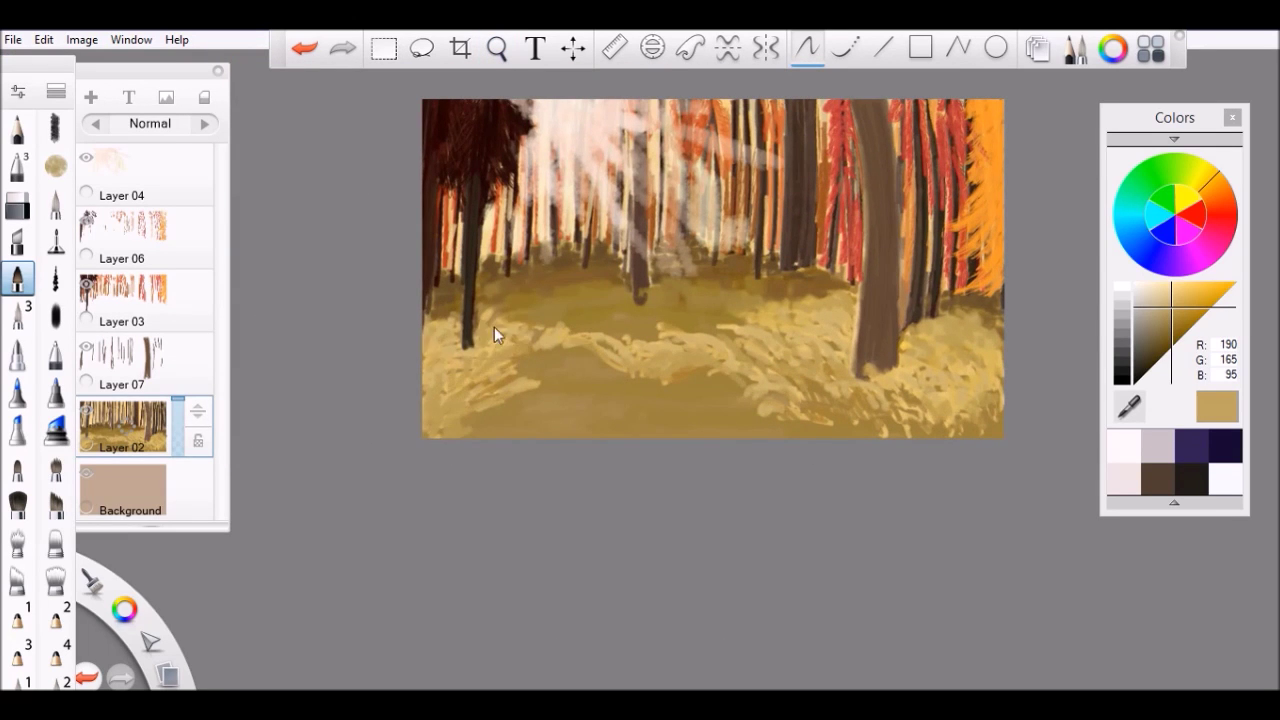
# Sample straw tones, including RGB 206, 182, 103 and 169, 140, 66, and thicken the grass at the left and middle of the clearing
pyautogui.scroll(1, 494, 335)
pyautogui.keyDown('alt'); pyautogui.click(669, 343); pyautogui.keyUp('alt')
pyautogui.keyDown('alt'); pyautogui.click(732, 356); pyautogui.keyUp('alt')
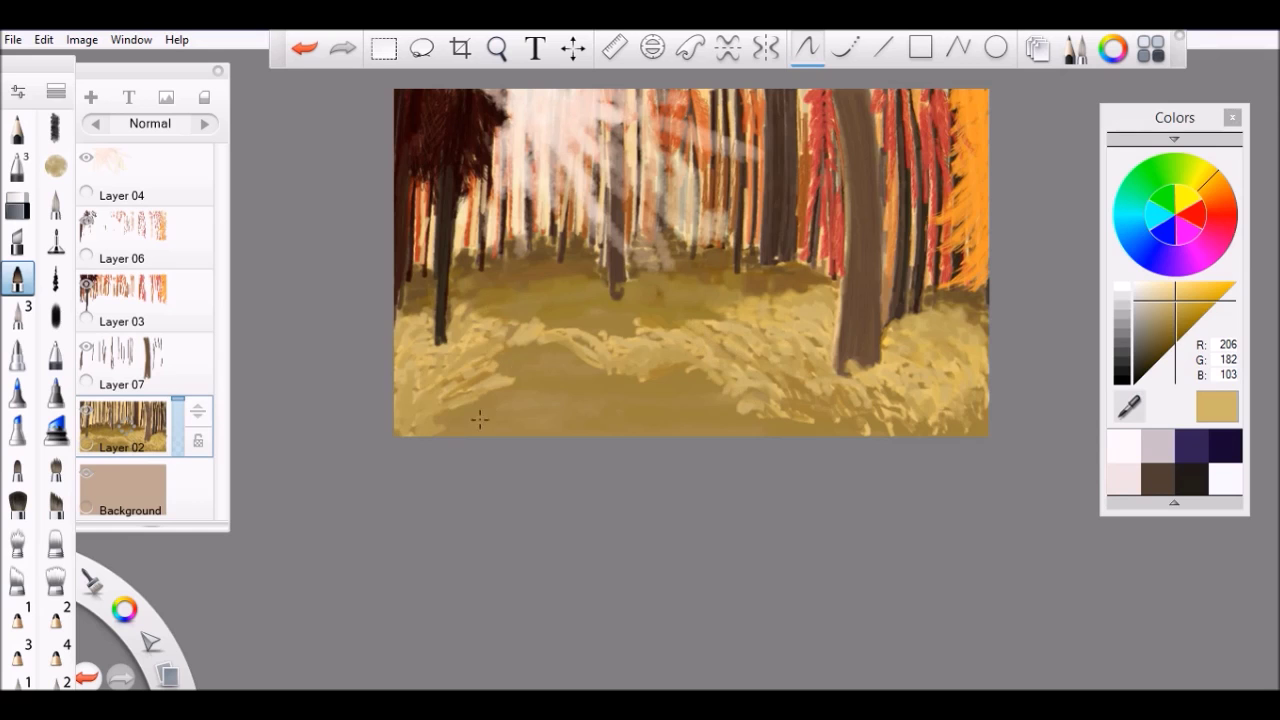
pyautogui.scroll(2, 545, 330)
pyautogui.keyDown('alt'); pyautogui.click(491, 383); pyautogui.keyUp('alt')
pyautogui.keyDown('alt'); pyautogui.click(689, 424); pyautogui.keyUp('alt')
pyautogui.keyDown('alt'); pyautogui.click(586, 366); pyautogui.keyUp('alt')
pyautogui.scroll(-3, 590, 370)
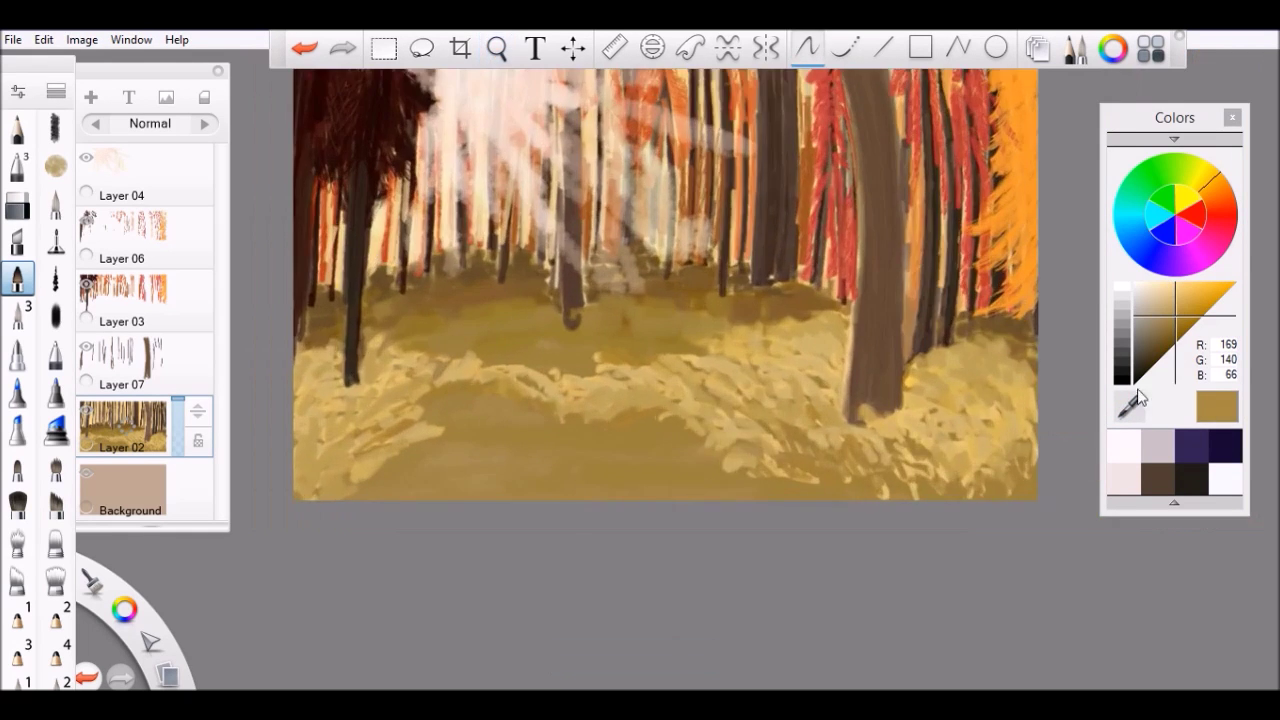
# Sample ochres (RGB 191, 160, 85 and 165, 134, 61) and layer more strokes over the middle and right-hand grass
pyautogui.scroll(4, 570, 400)
pyautogui.keyDown('alt'); pyautogui.click(563, 409); pyautogui.keyUp('alt')
pyautogui.scroll(-3, 563, 409)
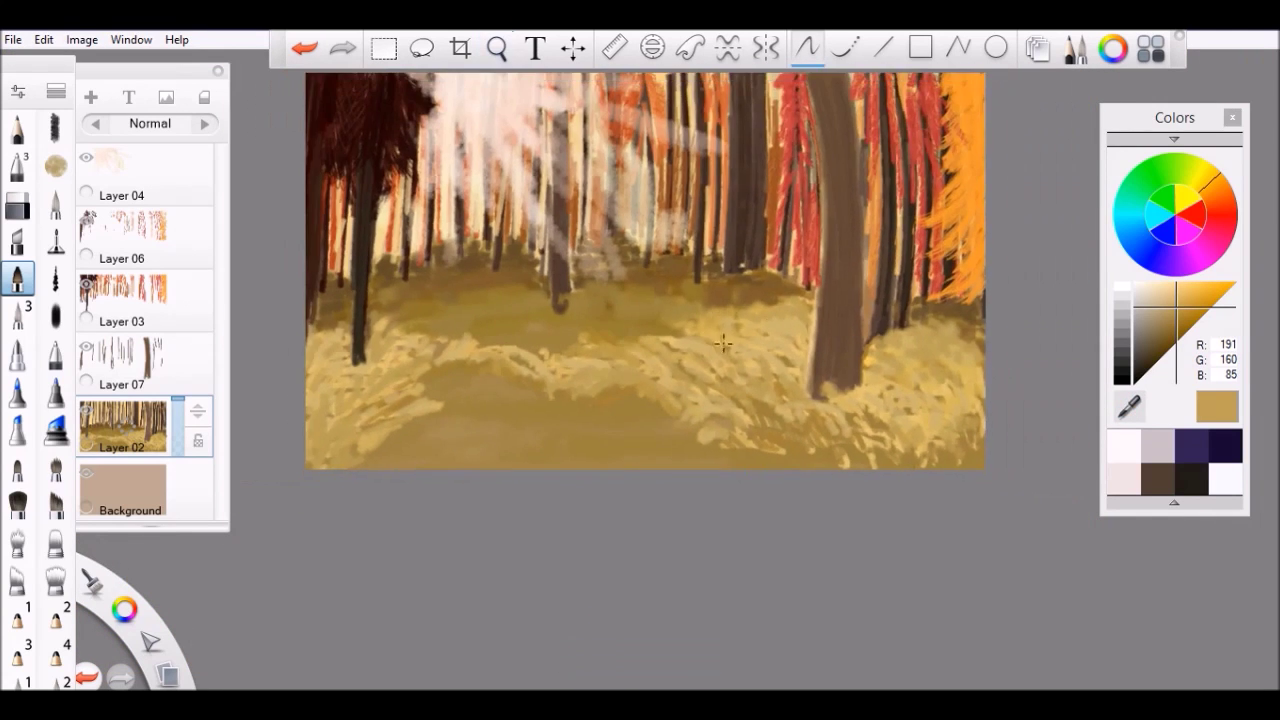
pyautogui.keyDown('alt'); pyautogui.click(968, 328); pyautogui.keyUp('alt')
pyautogui.scroll(-2, 582, 437)
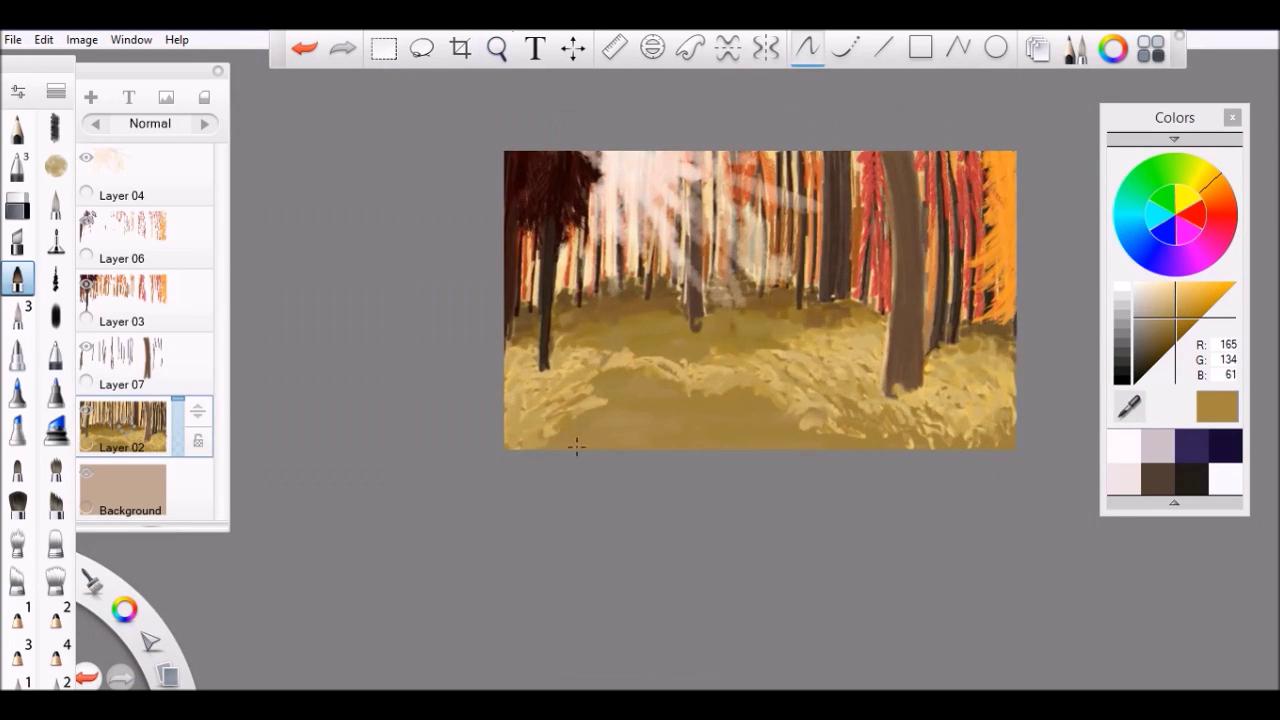
# Sample darker olives, including RGB 141, 119, 65 and 146, 121, 55, and paint shadow strokes into the left and right grass clumps
pyautogui.scroll(1, 546, 320)
pyautogui.keyDown('alt'); pyautogui.click(474, 418); pyautogui.keyUp('alt')
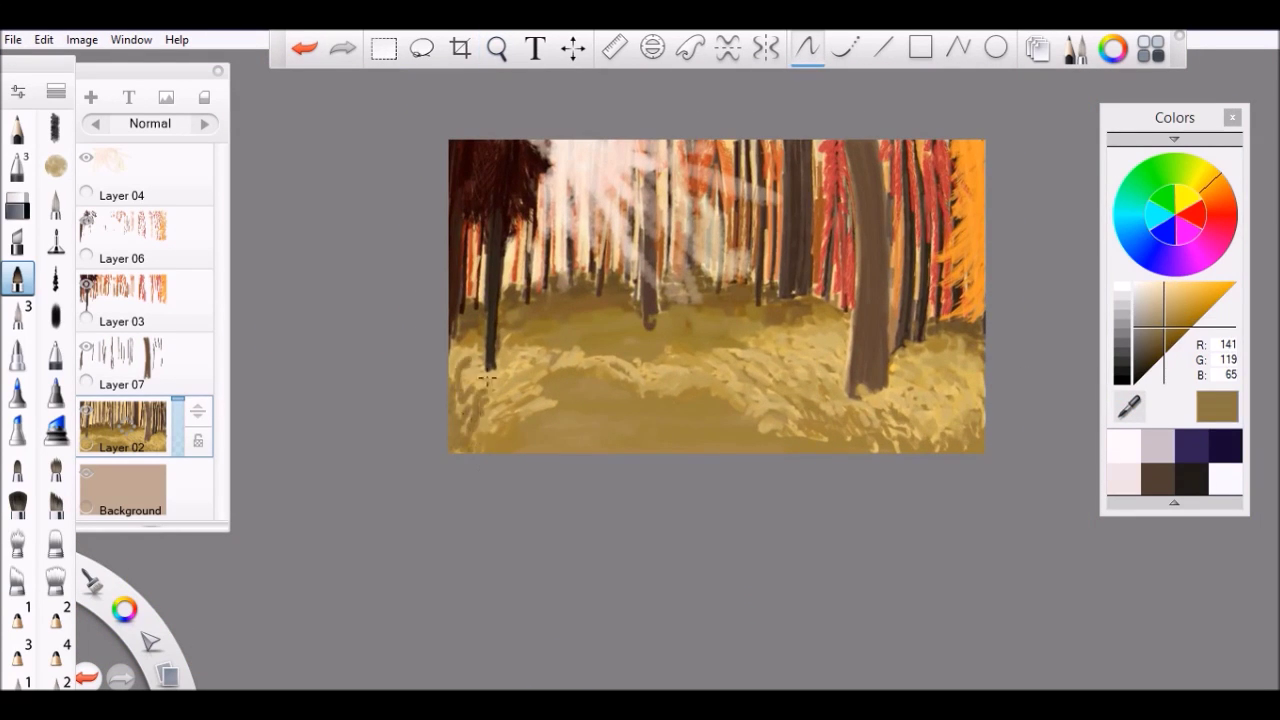
pyautogui.scroll(2, 908, 343)
pyautogui.moveTo(908, 343); pyautogui.dragTo(535, 342)
pyautogui.keyDown('alt'); pyautogui.click(535, 342); pyautogui.keyUp('alt')
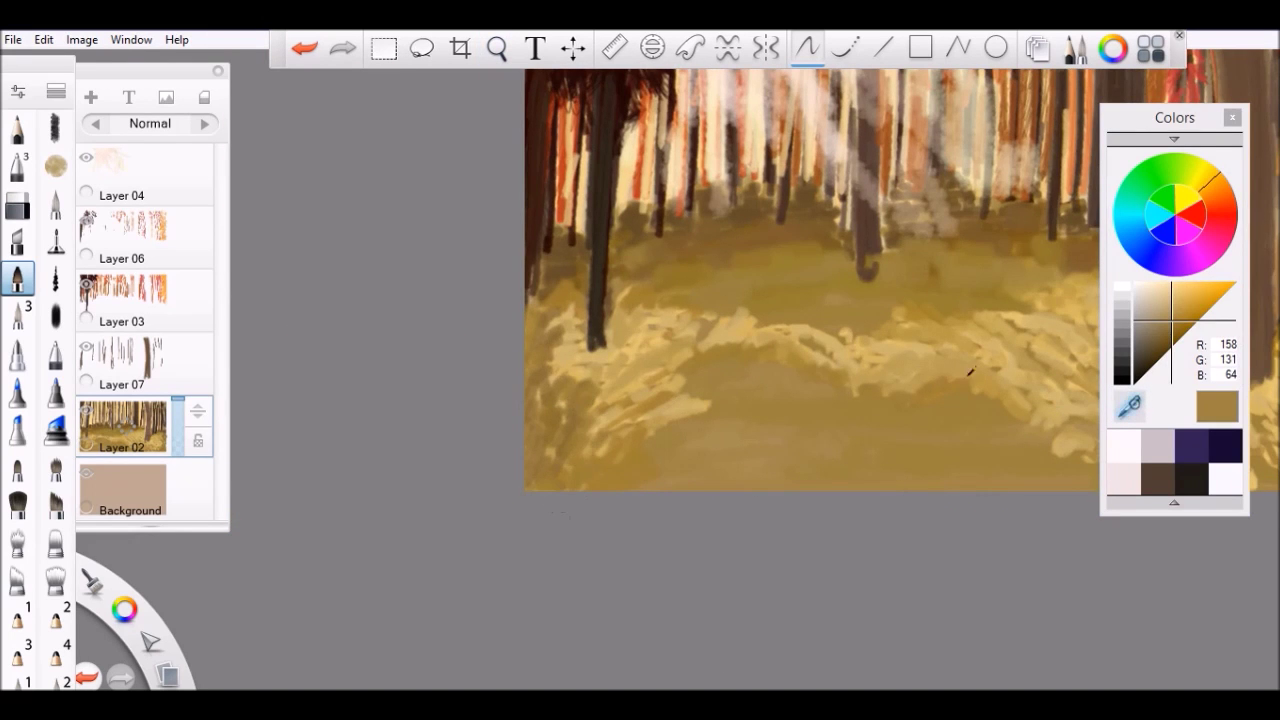
pyautogui.keyDown('alt'); pyautogui.click(585, 430); pyautogui.keyUp('alt')
pyautogui.scroll(-3, 538, 338)
pyautogui.scroll(3, 538, 338)
pyautogui.keyDown('alt'); pyautogui.click(833, 420); pyautogui.keyUp('alt')
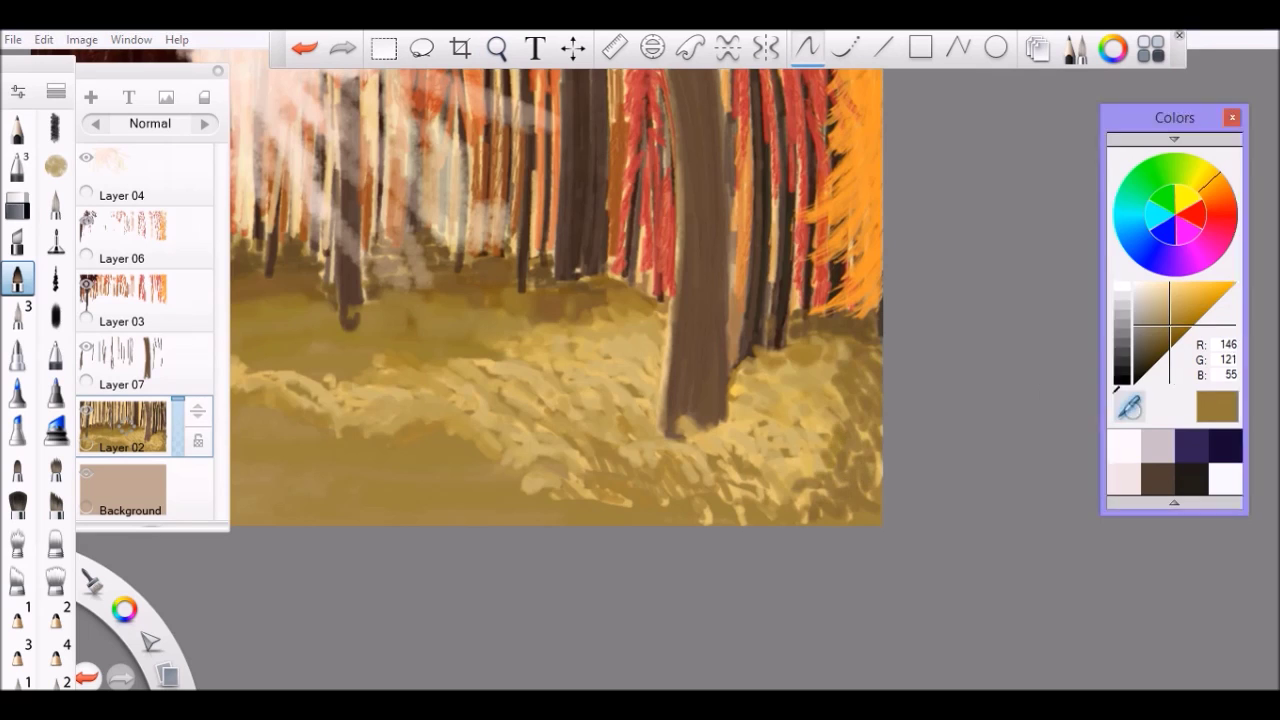
# Choose Smudge Flat Brush 3 and smudge the grass clumps at the left and right of the clearing
pyautogui.click(55, 92)
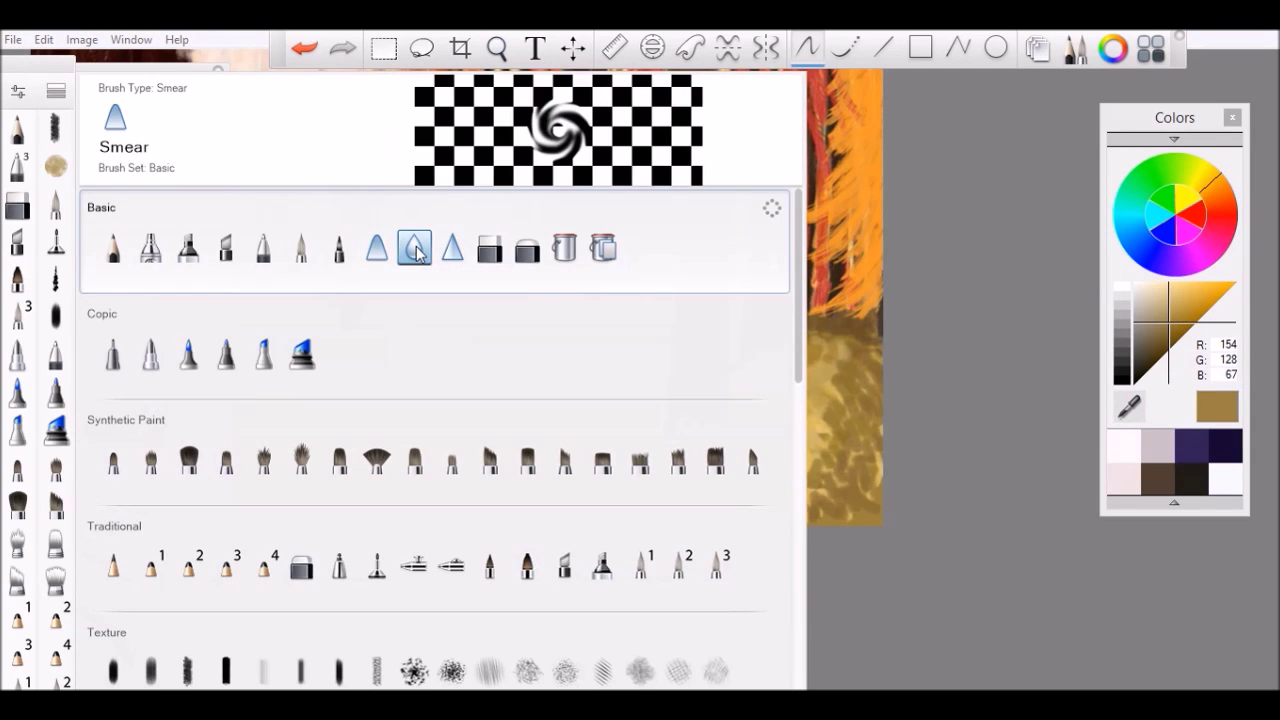
pyautogui.moveTo(797, 285)
pyautogui.mouseDown()
pyautogui.moveTo(808, 428)
pyautogui.moveTo(783, 646)
pyautogui.mouseUp()
pyautogui.scroll(-1, 171, 600)
pyautogui.click(171, 646)
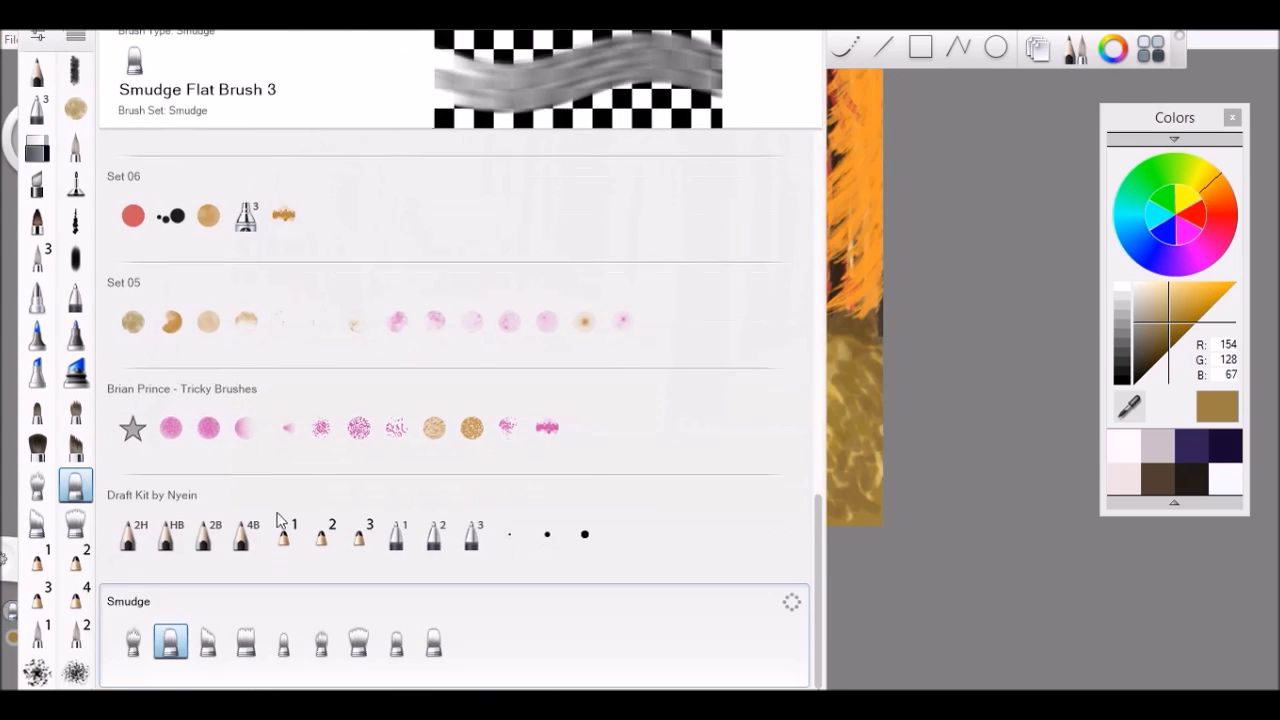
pyautogui.scroll(-1, 850, 456)
pyautogui.scroll(-2, 850, 456)
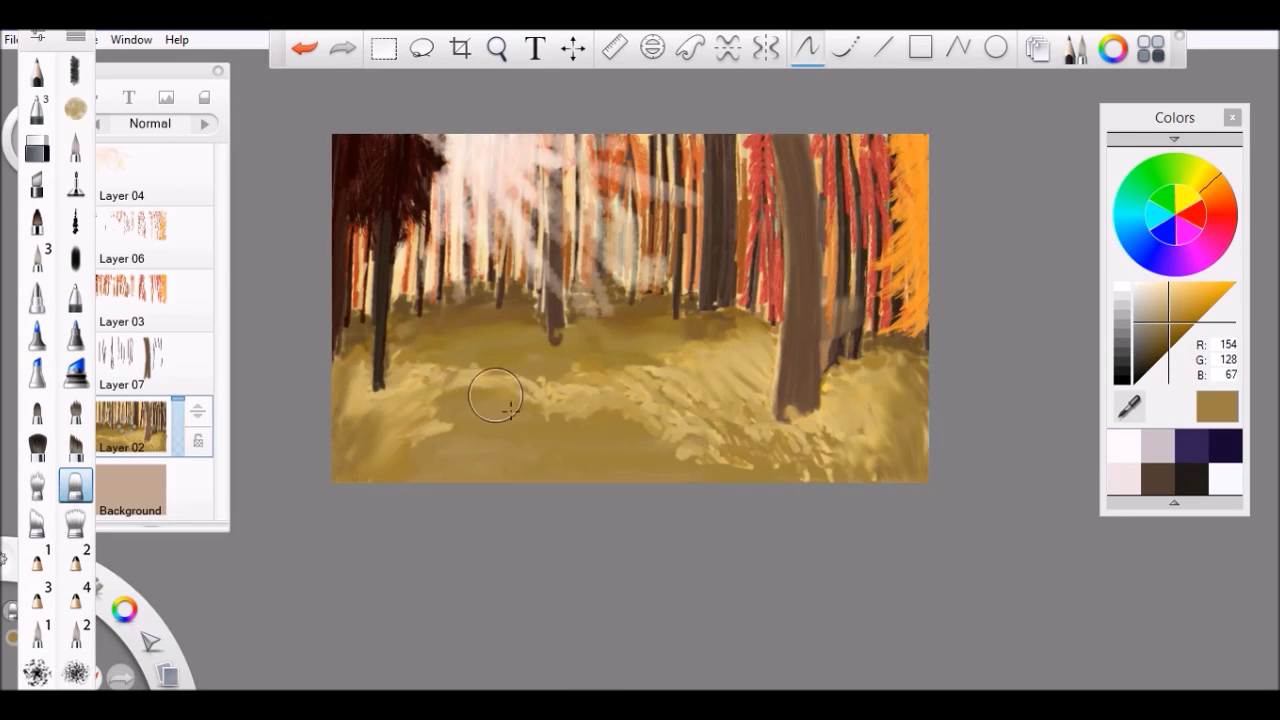
pyautogui.scroll(-1, 929, 437)
pyautogui.scroll(2, 922, 455)
# Adjust the Smudge Flat Brush 3 properties and smear the grass strokes beside the thick trunk
pyautogui.doubleClick(75, 485)
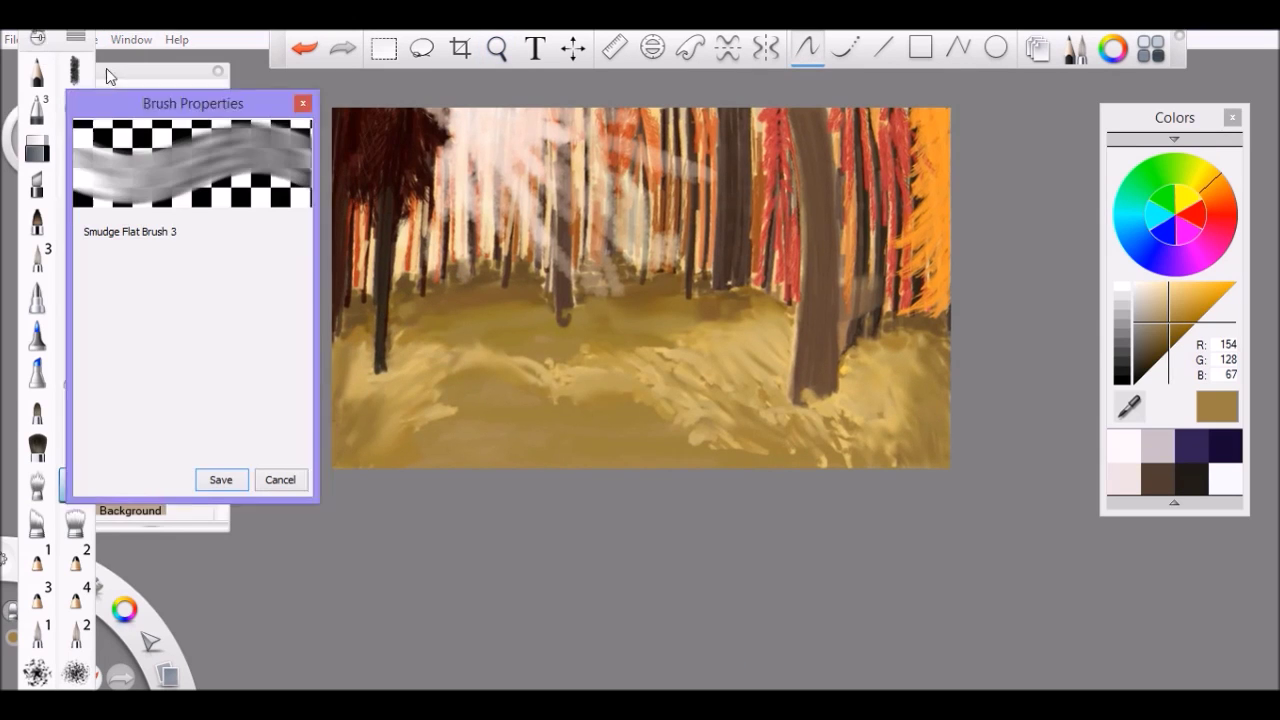
pyautogui.moveTo(174, 371); pyautogui.dragTo(106, 371)
pyautogui.click(214, 477)
pyautogui.press('space')
pyautogui.moveTo(640, 423); pyautogui.dragTo(808, 451)
# Return to the paint brush on Layer 07 and paint the right-hand trunks and central trunk base in browns (RGB 94, 71, 44 and 73, 54, 45)
pyautogui.click(37, 220)
pyautogui.click(130, 360)
pyautogui.keyDown('alt'); pyautogui.click(765, 320); pyautogui.keyUp('alt')
pyautogui.moveTo(765, 320); pyautogui.dragTo(862, 356)
pyautogui.click(1156, 347)
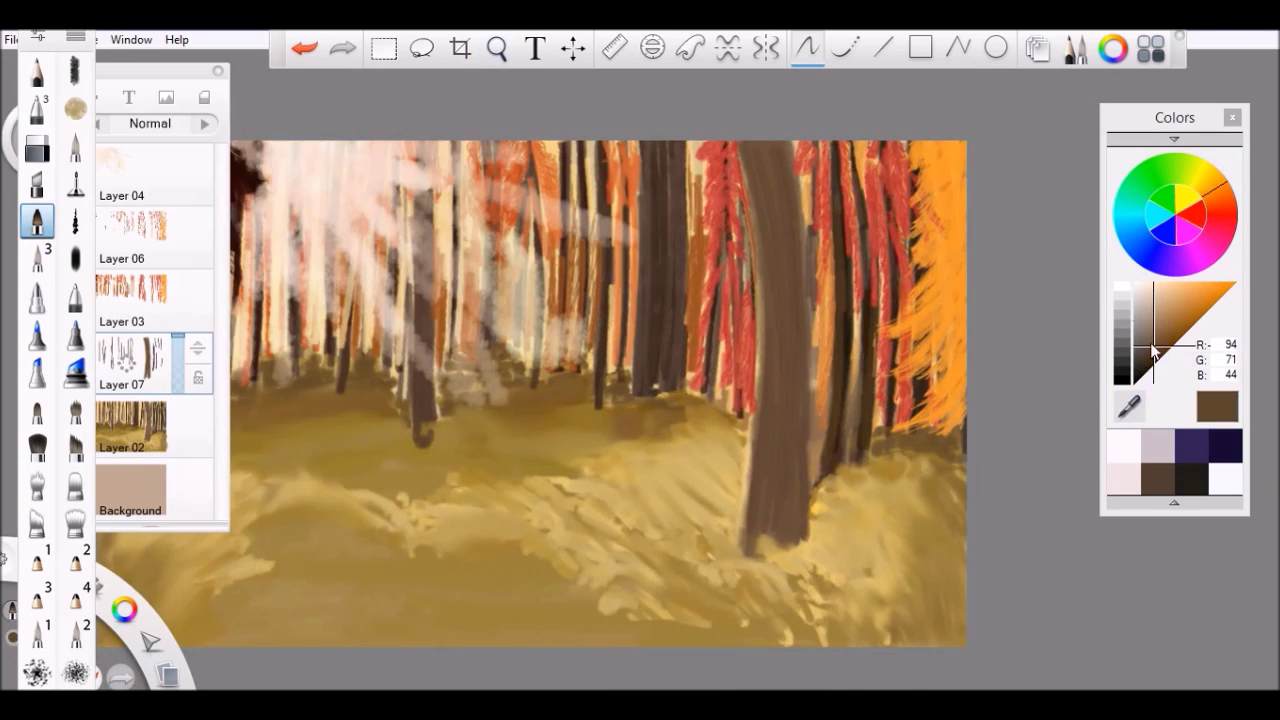
pyautogui.moveTo(882, 432); pyautogui.dragTo(970, 406)
pyautogui.keyDown('alt'); pyautogui.click(532, 390); pyautogui.keyUp('alt')
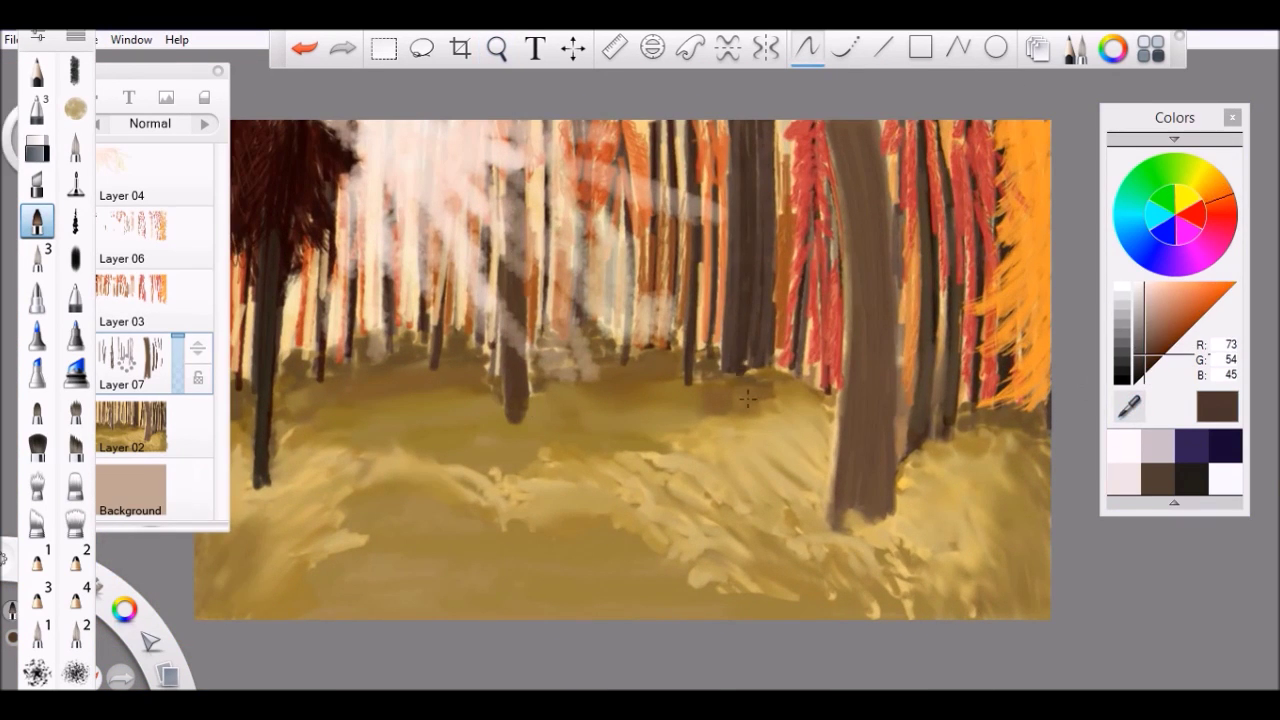
# Darken the trunks left of the thick trunk with dark browns, including RGB 51, 41, 32 and 46, 36, 24, and undo the last stroke
pyautogui.scroll(-3, 748, 378)
pyautogui.scroll(4, 748, 378)
pyautogui.keyDown('alt'); pyautogui.click(826, 295); pyautogui.keyUp('alt')
pyautogui.scroll(-1, 1035, 347)
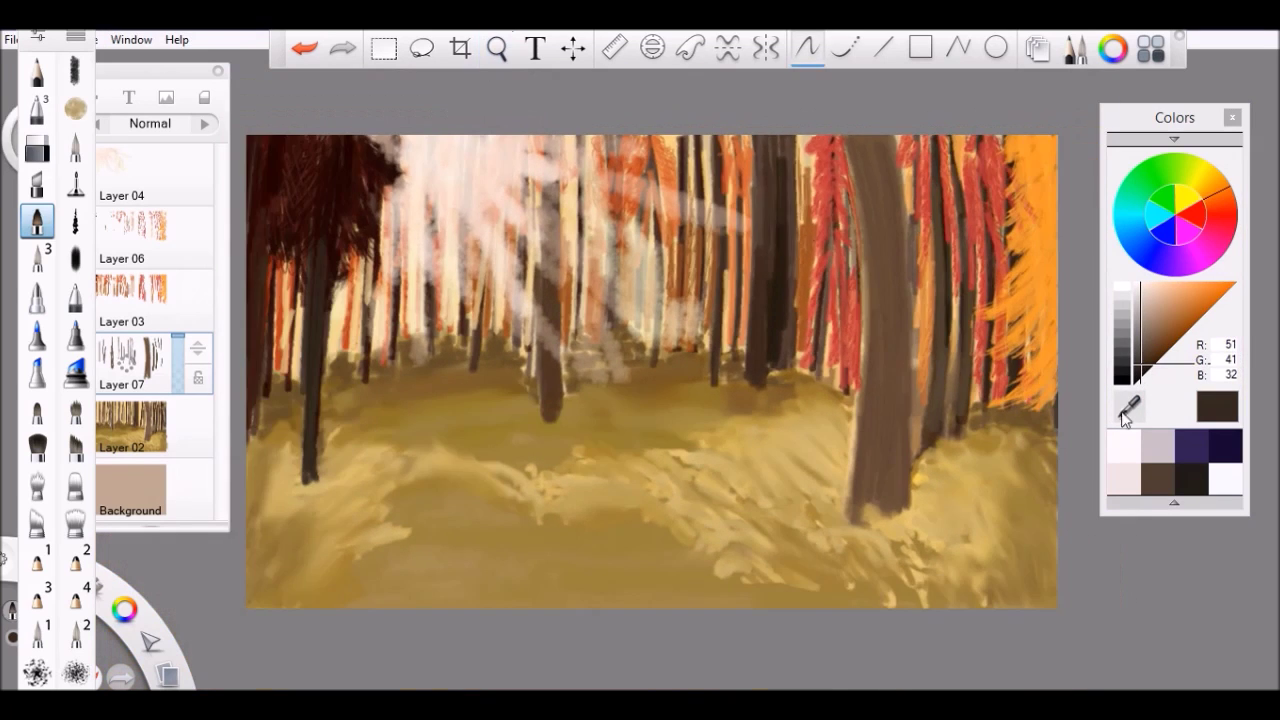
pyautogui.scroll(-3, 1035, 347)
pyautogui.scroll(2, 1035, 347)
pyautogui.click(304, 48)
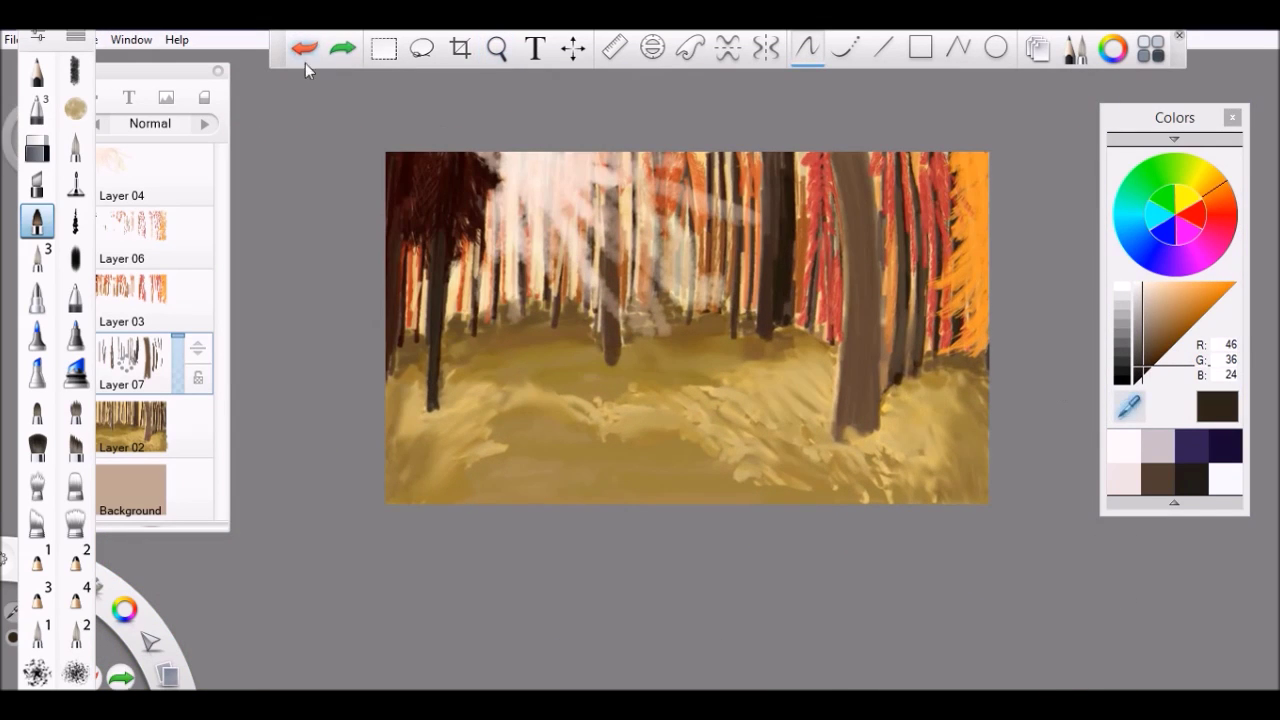
# Paint the dark trunk at the painting's left edge on Layer 03 with dark browns (RGB 55, 28, 17 and 59, 39, 25)
pyautogui.keyDown('alt'); pyautogui.click(894, 251); pyautogui.keyUp('alt')
pyautogui.moveTo(894, 251); pyautogui.dragTo(277, 240)
pyautogui.scroll(2, 660, 375)
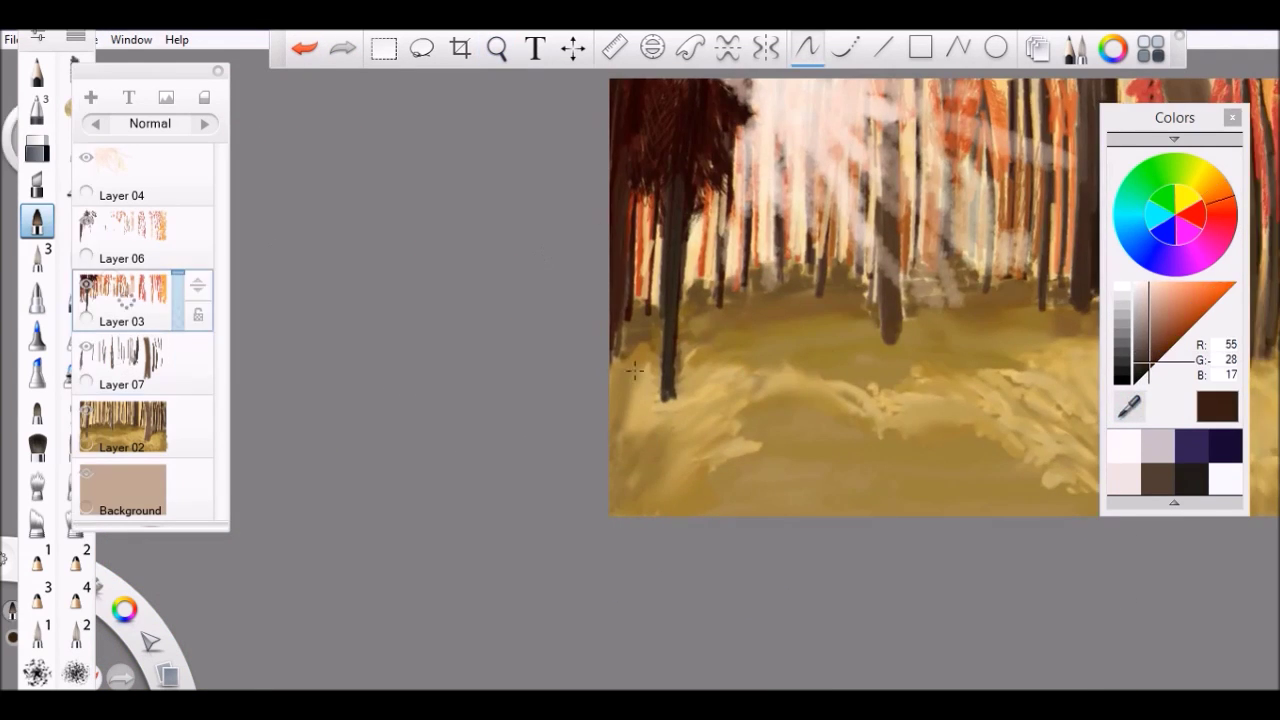
pyautogui.keyDown('alt'); pyautogui.click(625, 220); pyautogui.keyUp('alt')
pyautogui.moveTo(600, 290); pyautogui.dragTo(402, 363)
pyautogui.scroll(-2, 470, 425)
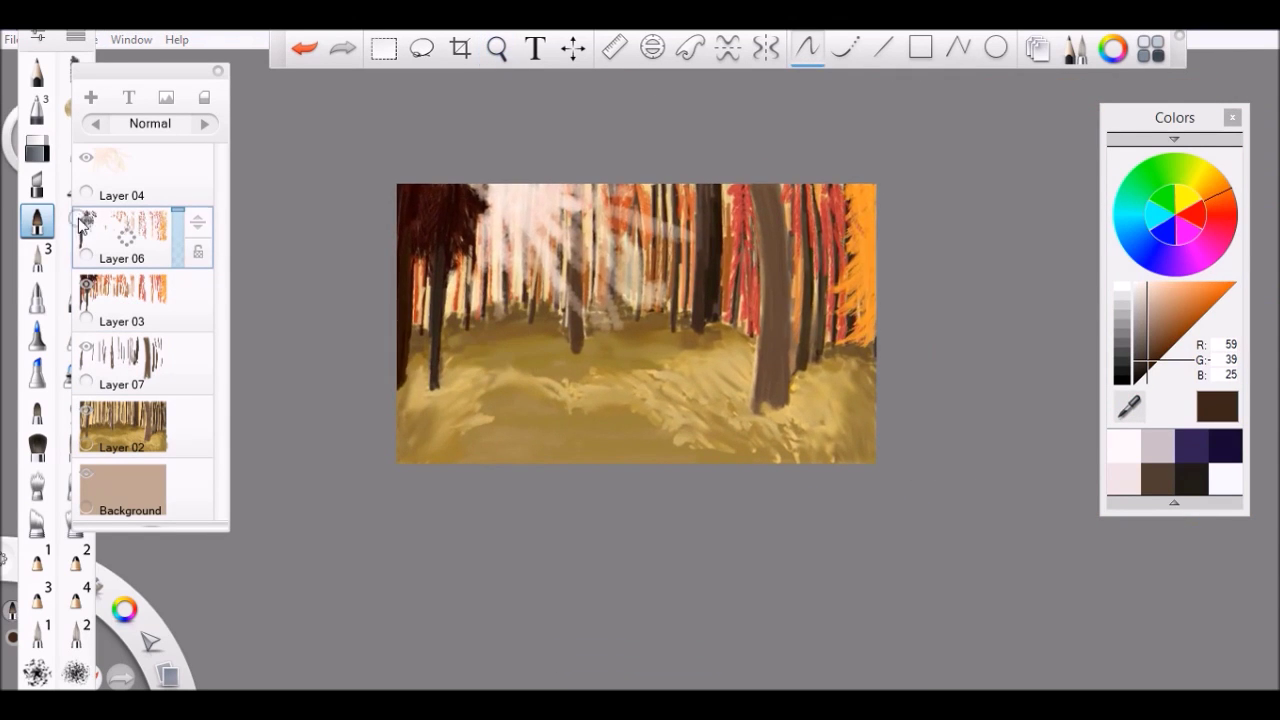
# Merge Layer 06 into Layer 03 and check the remaining layers by hiding and showing each one
pyautogui.hotkey('ctrl', 'e')
pyautogui.click(85, 224)
pyautogui.click(85, 224)
pyautogui.click(85, 224)
pyautogui.click(85, 224)
pyautogui.click(86, 284)
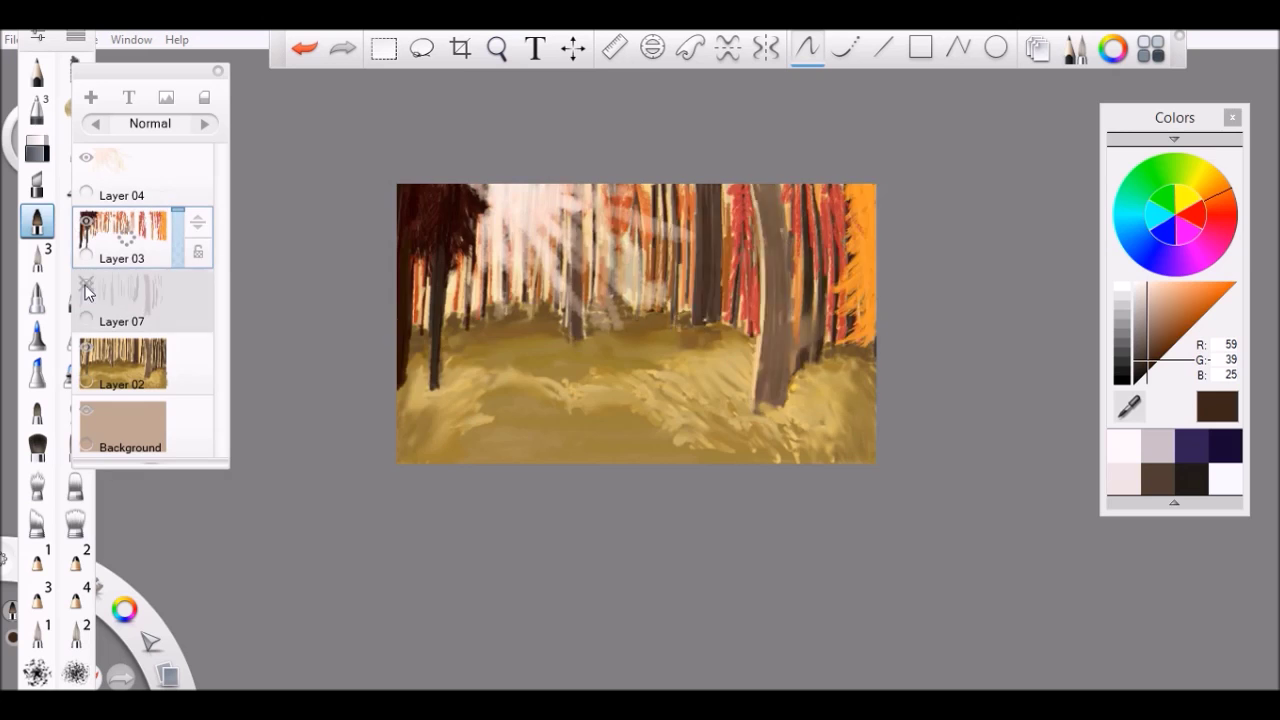
pyautogui.click(86, 284)
pyautogui.click(87, 348)
pyautogui.click(87, 348)
# Add a layer above Layer 02 and try thin textured grass strokes around the thick trunk in RGB 206, 180, 99 and 125, 107, 60
pyautogui.scroll(3, 640, 310)
pyautogui.hotkey('ctrl', 'l')
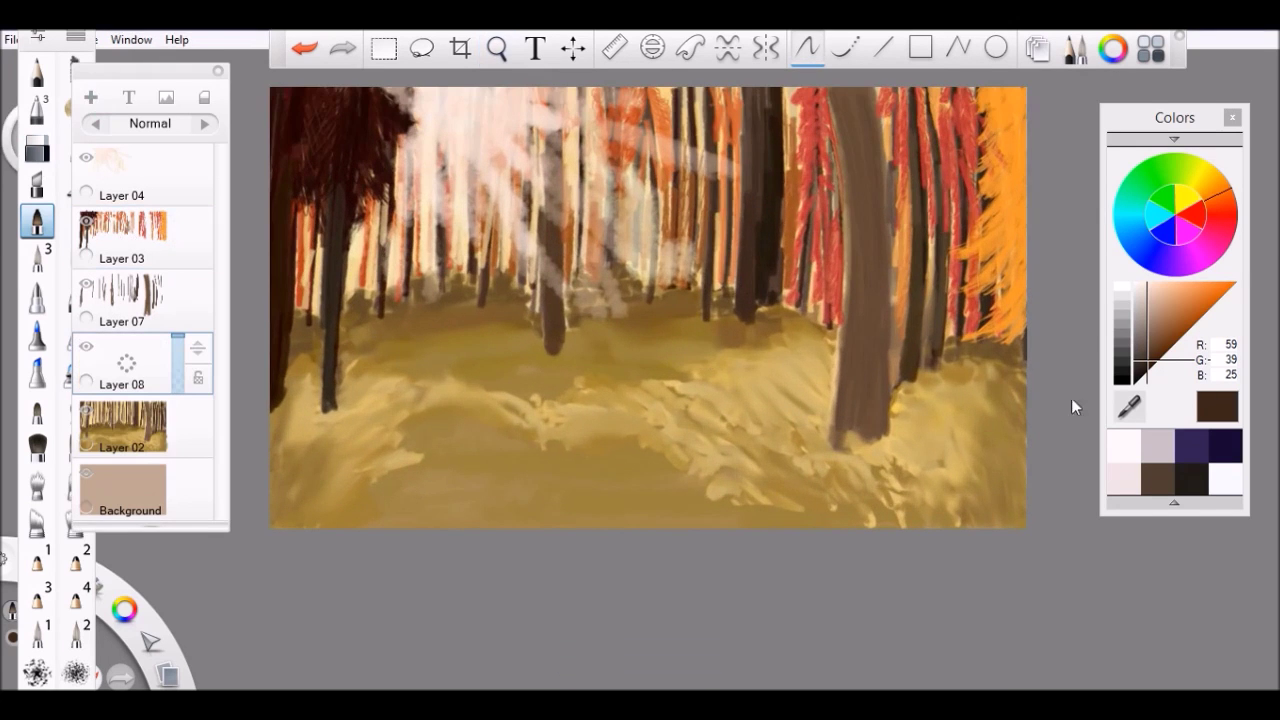
pyautogui.keyDown('alt'); pyautogui.click(799, 359); pyautogui.keyUp('alt')
pyautogui.moveTo(799, 359)
pyautogui.mouseDown()
pyautogui.moveTo(771, 250)
pyautogui.moveTo(786, 411)
pyautogui.mouseUp()
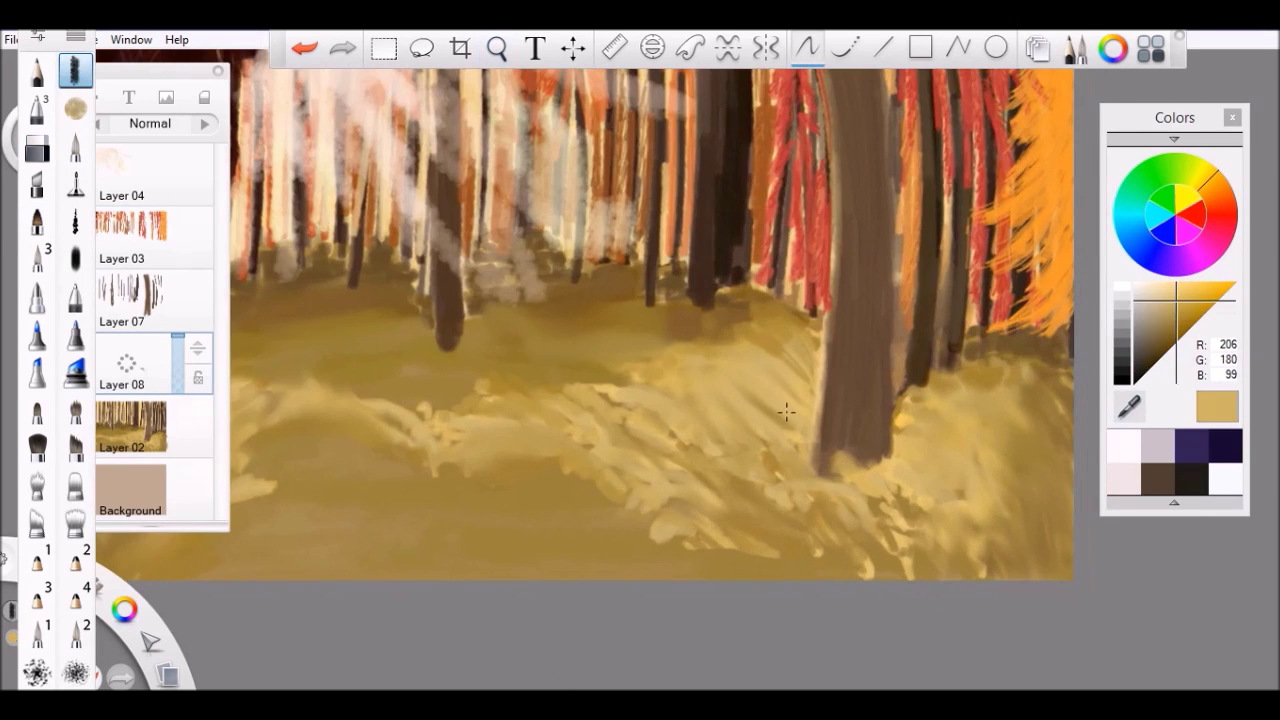
pyautogui.scroll(1, 774, 356)
pyautogui.scroll(-2, 772, 358)
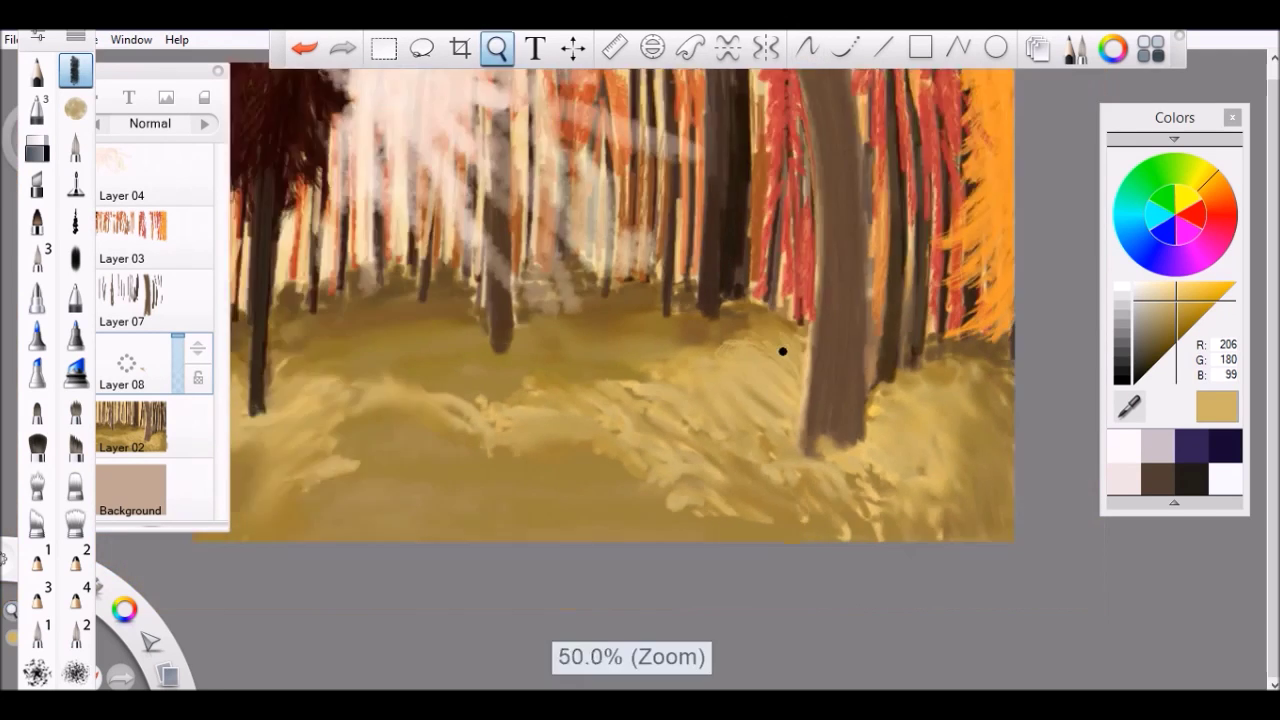
pyautogui.scroll(1, 780, 351)
pyautogui.scroll(-1, 677, 423)
pyautogui.scroll(1, 670, 357)
pyautogui.scroll(1, 670, 357)
pyautogui.keyDown('alt'); pyautogui.click(743, 432); pyautogui.keyUp('alt')
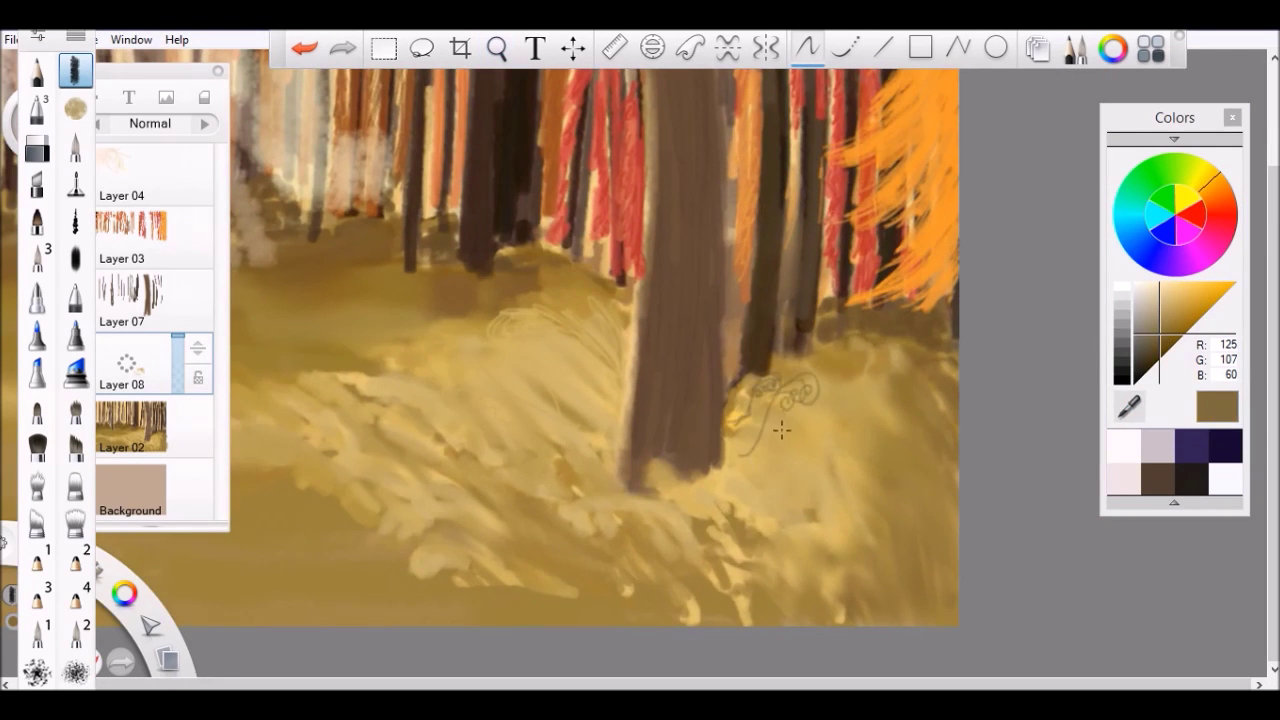
# Delete Layer 08 with its trial grass strokes
pyautogui.scroll(-2, 617, 394)
pyautogui.click(143, 337)
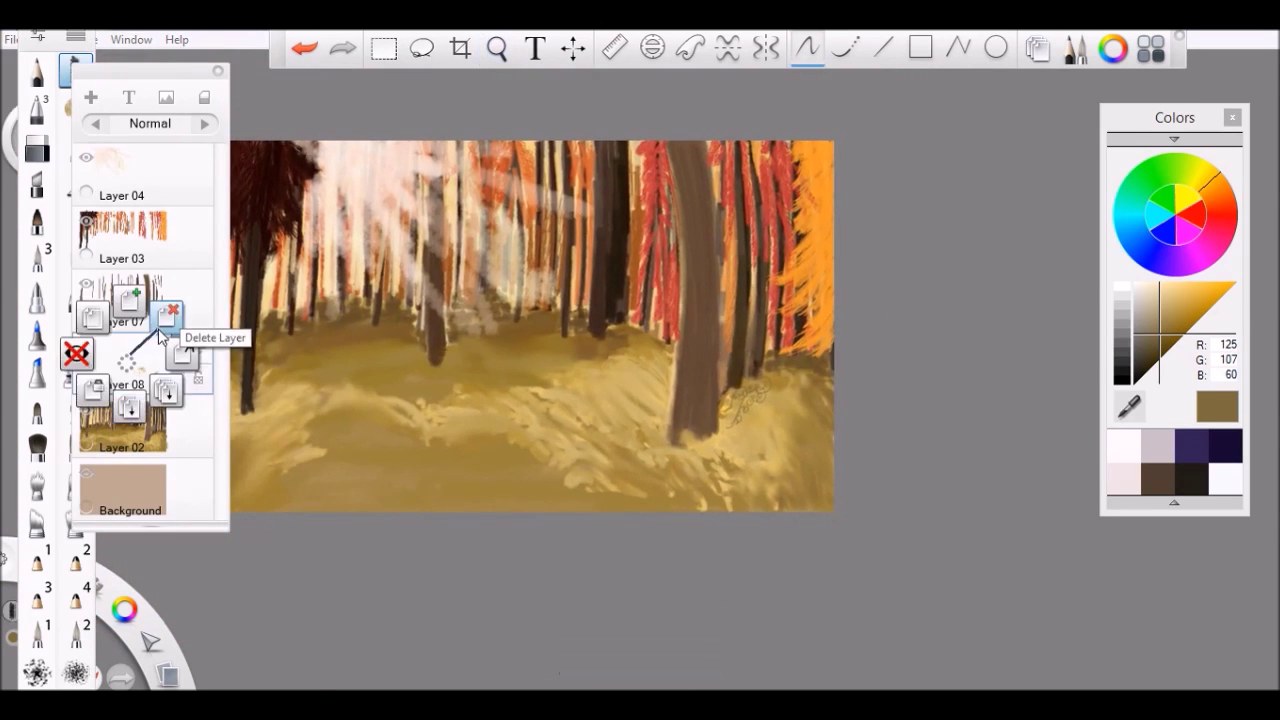
pyautogui.hotkey('ctrl', 'b')
pyautogui.hotkey('ctrl', 'z')
pyautogui.hotkey('ctrl', 'b')
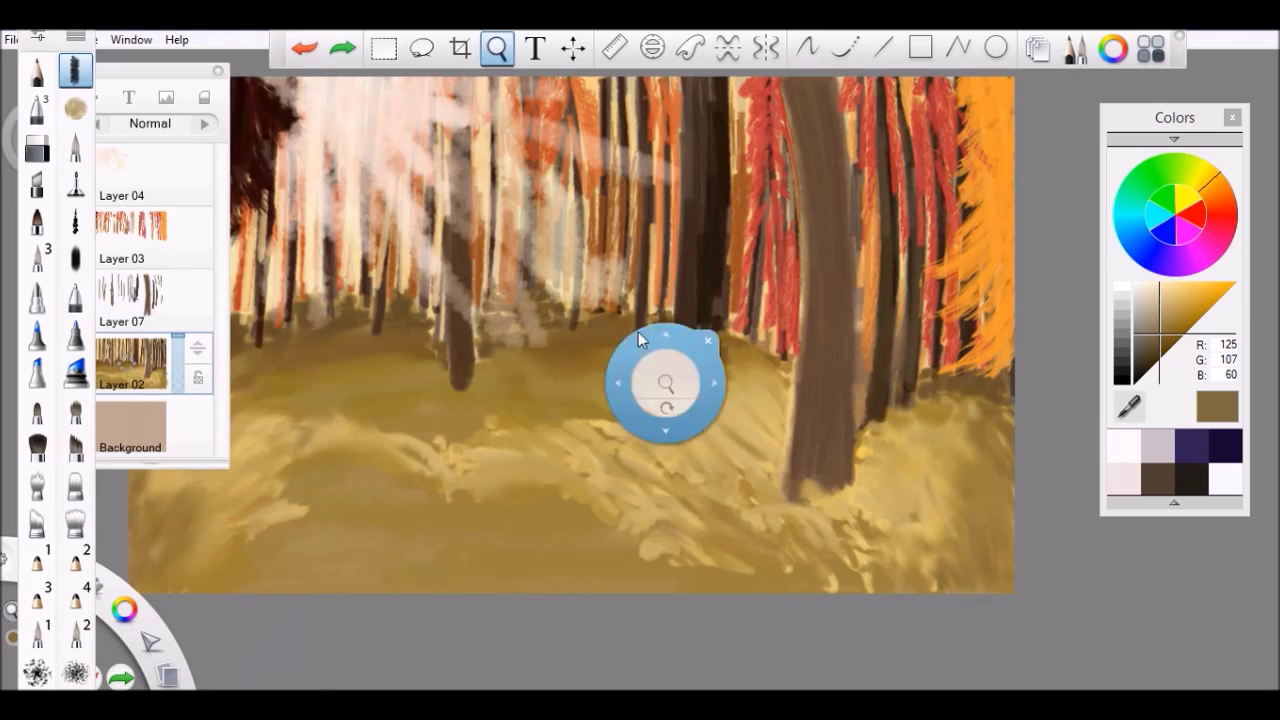
# Try textured grass strokes beside the thick trunk on Layer 02 in sampled tones (RGB 169, 154, 109 and 211, 193, 137), and undo them
pyautogui.moveTo(657, 386); pyautogui.dragTo(700, 400)
pyautogui.keyDown('alt'); pyautogui.click(840, 470); pyautogui.keyUp('alt')
pyautogui.scroll(-2, 841, 484)
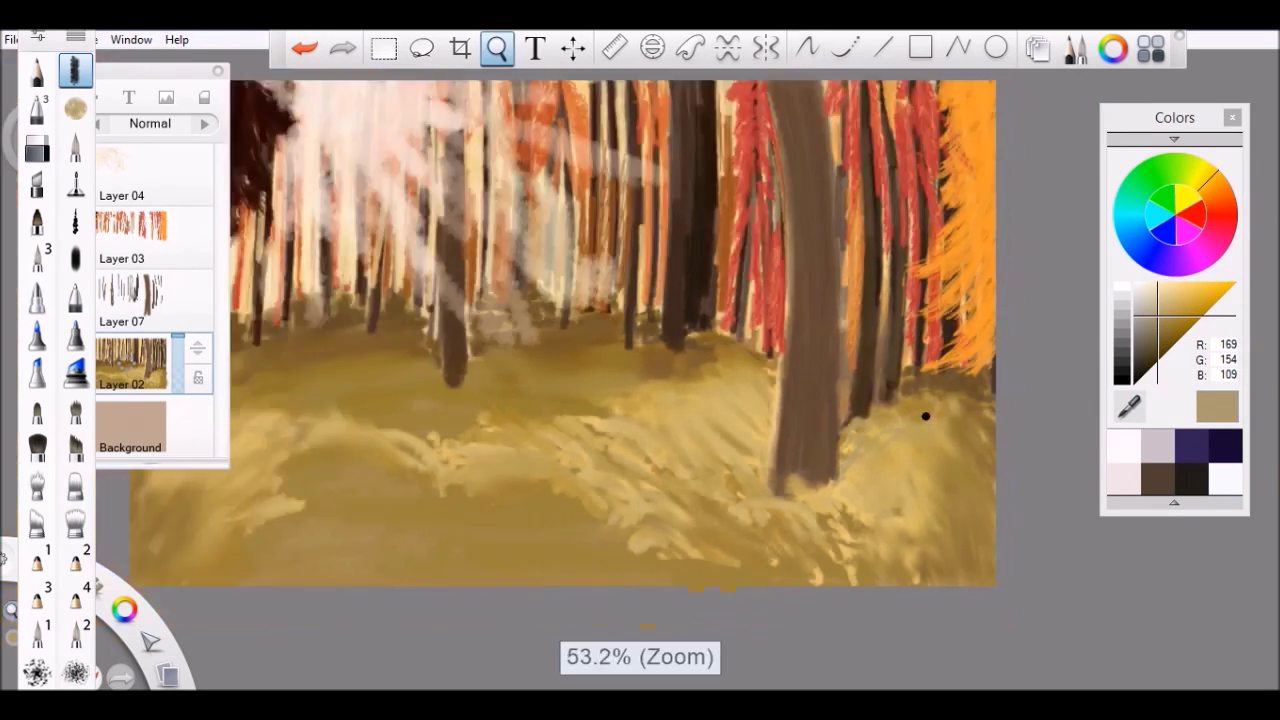
pyautogui.scroll(2, 923, 414)
pyautogui.keyDown('alt'); pyautogui.click(973, 460); pyautogui.keyUp('alt')
pyautogui.moveTo(870, 473); pyautogui.dragTo(835, 445)
pyautogui.keyDown('alt'); pyautogui.click(907, 449); pyautogui.keyUp('alt')
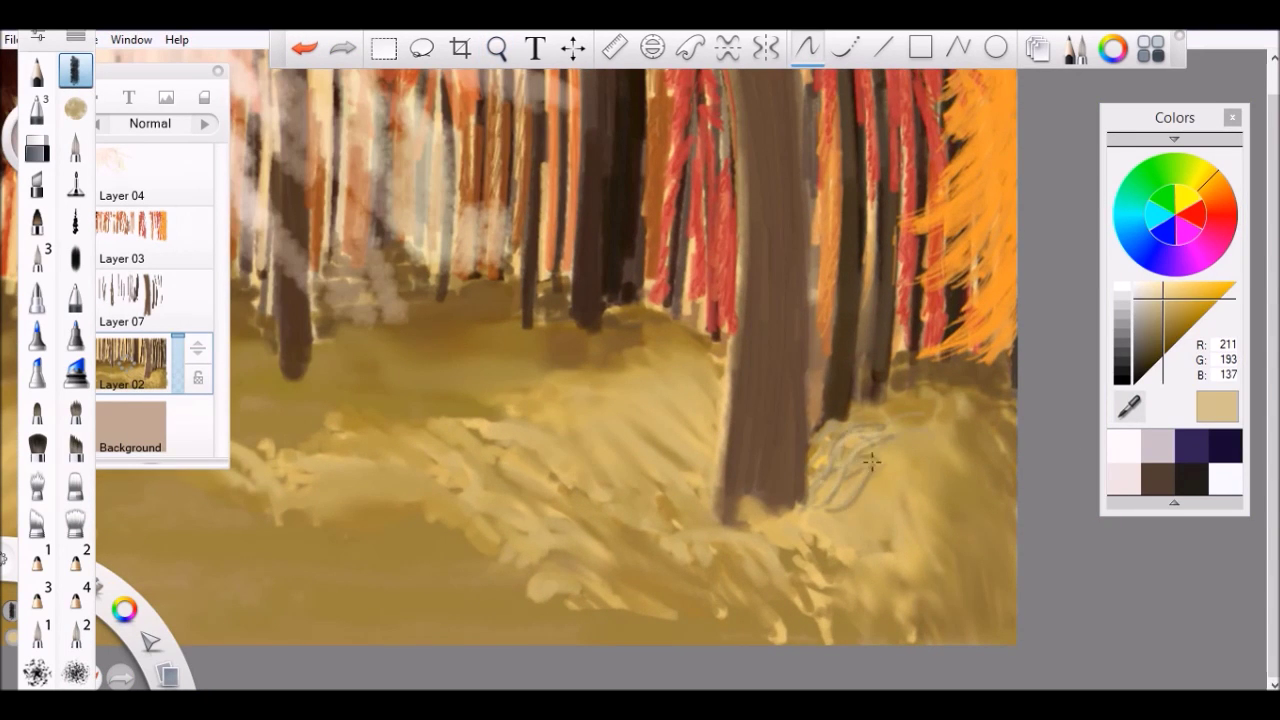
pyautogui.scroll(-1, 832, 492)
pyautogui.click(316, 52)
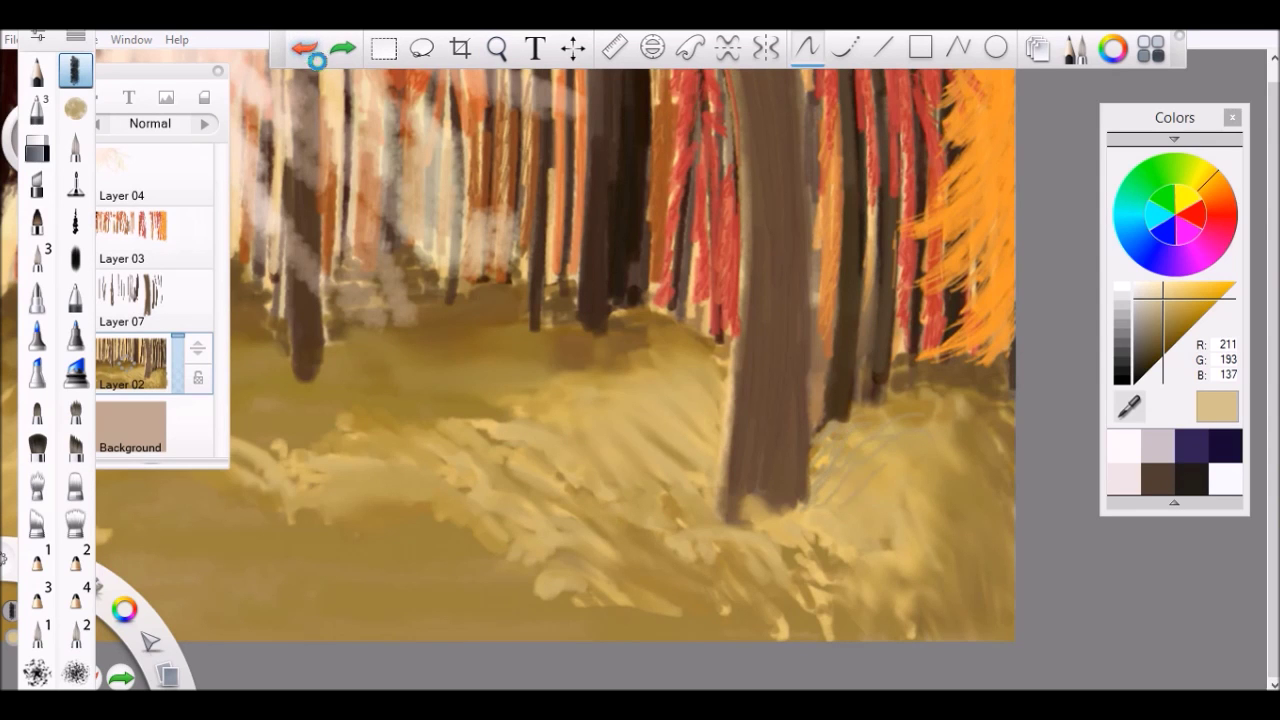
# Choose another smudge brush, adjust its properties and smudge the grass strip in the middle of the clearing
pyautogui.scroll(-2, 557, 279)
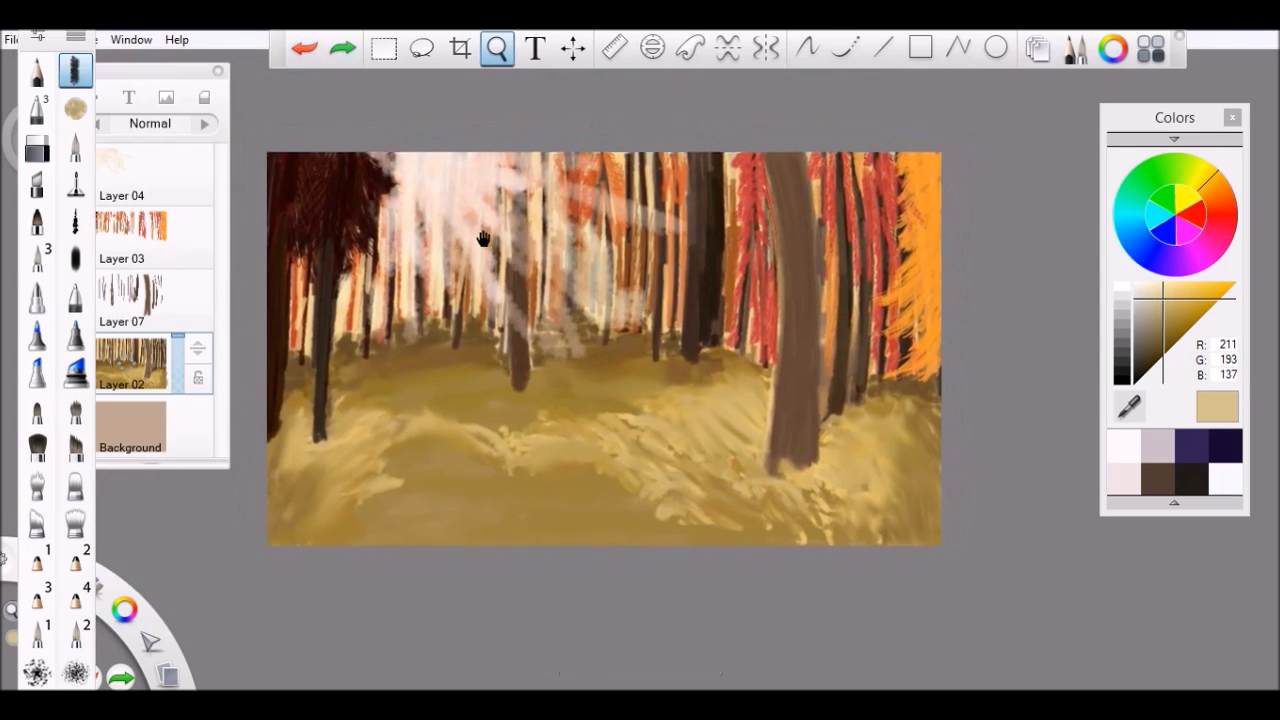
pyautogui.click(75, 37)
pyautogui.click(432, 648)
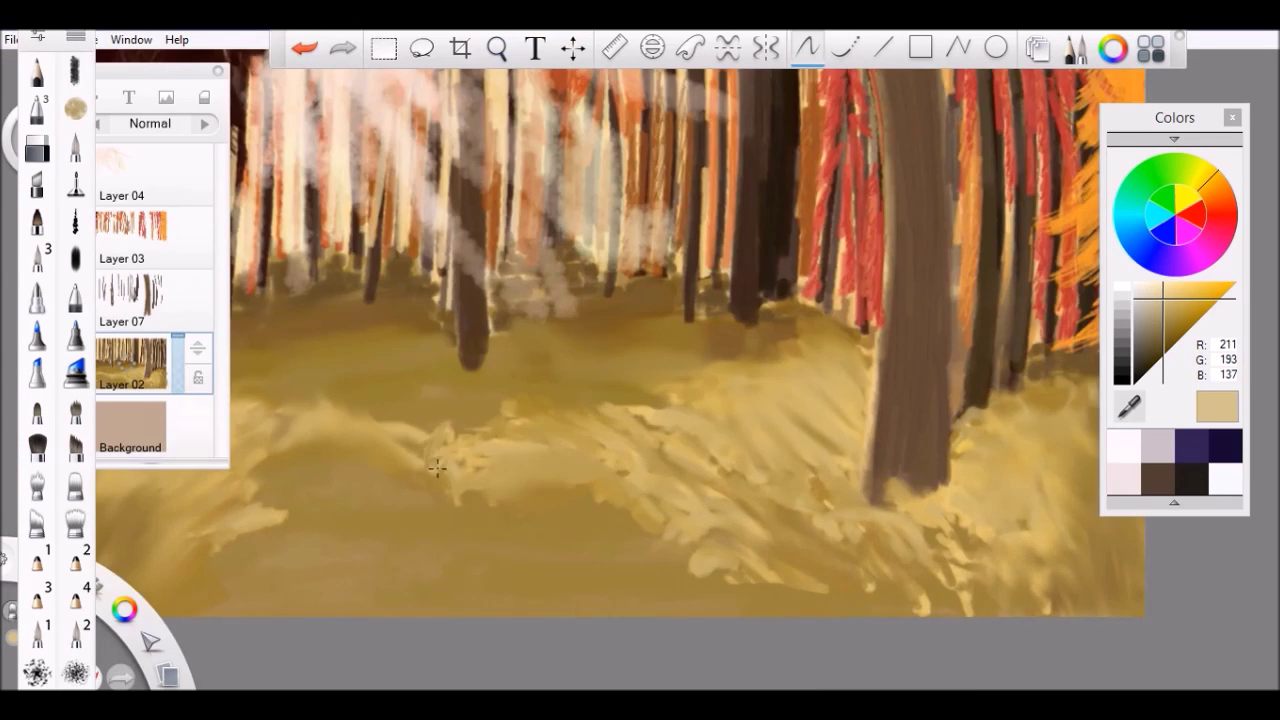
pyautogui.click(37, 37)
pyautogui.moveTo(114, 303); pyautogui.dragTo(126, 303)
pyautogui.moveTo(206, 371); pyautogui.dragTo(177, 371)
pyautogui.click(402, 333)
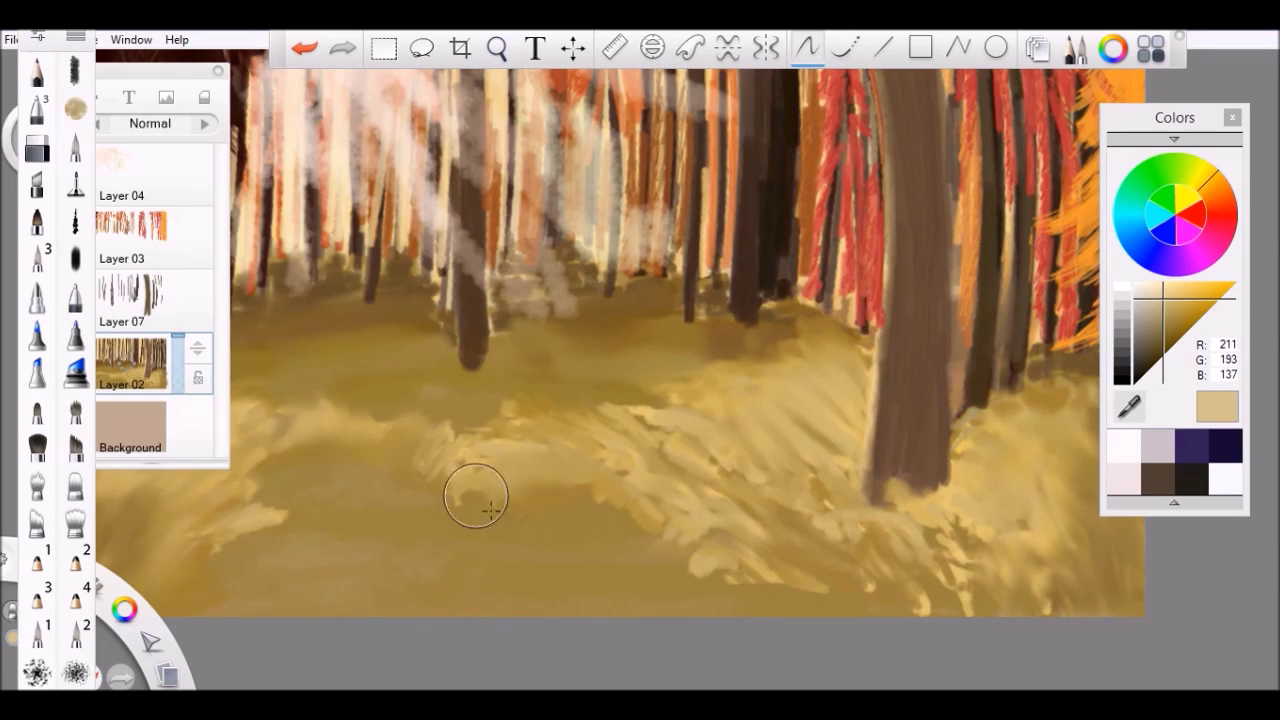
# Smudge the grass edges around the clearing on Layer 02, from the leftmost trunks across to the thick trunk
pyautogui.scroll(-1, 402, 333)
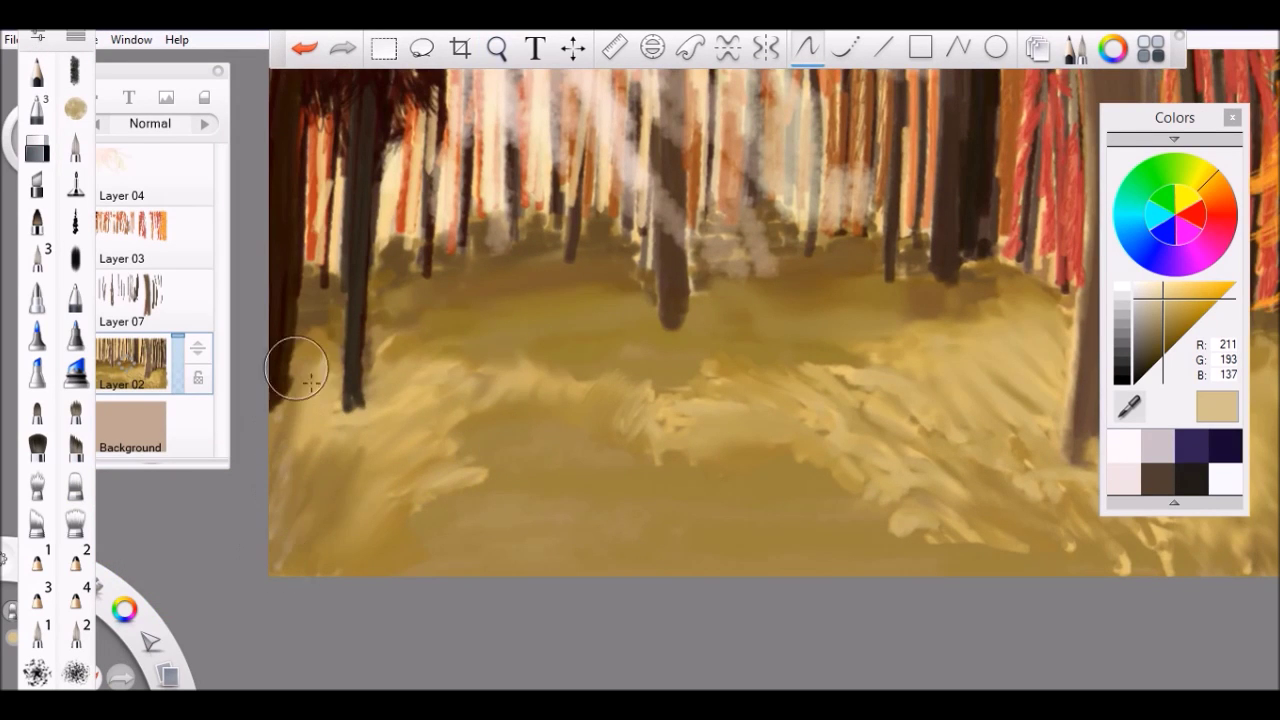
pyautogui.scroll(3, 430, 443)
pyautogui.scroll(-2, 443, 400)
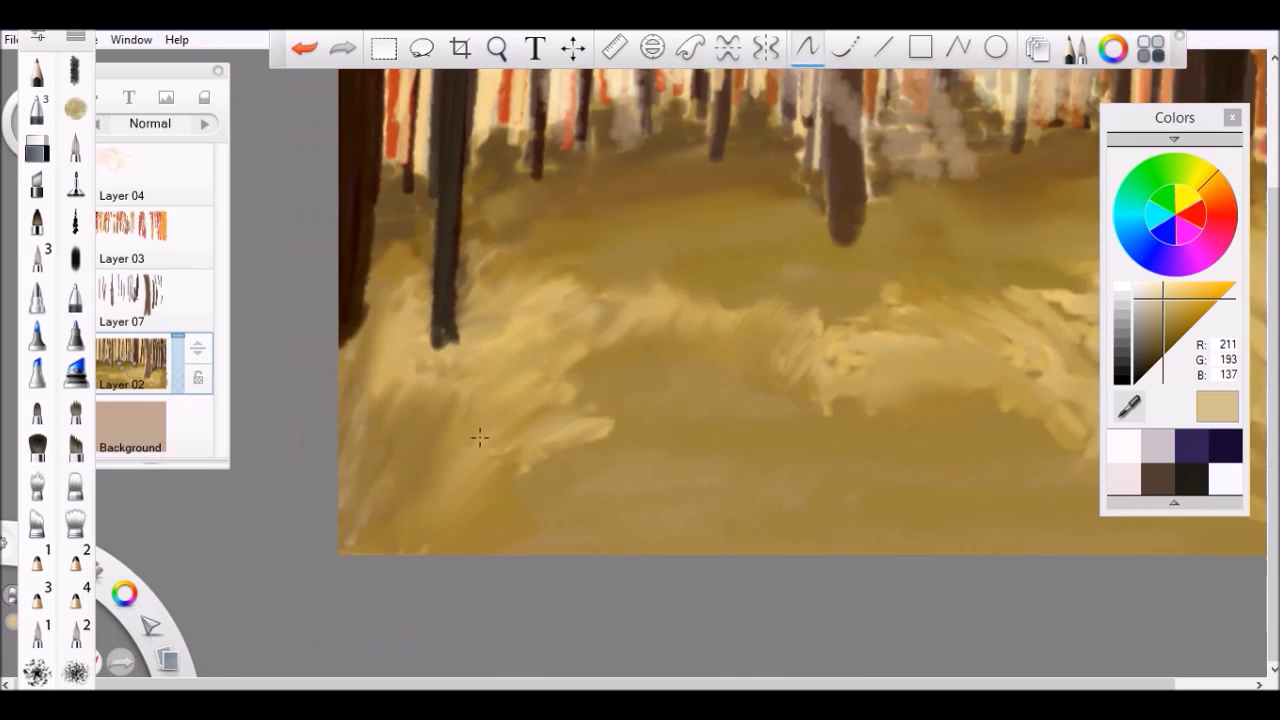
pyautogui.scroll(-2, 537, 517)
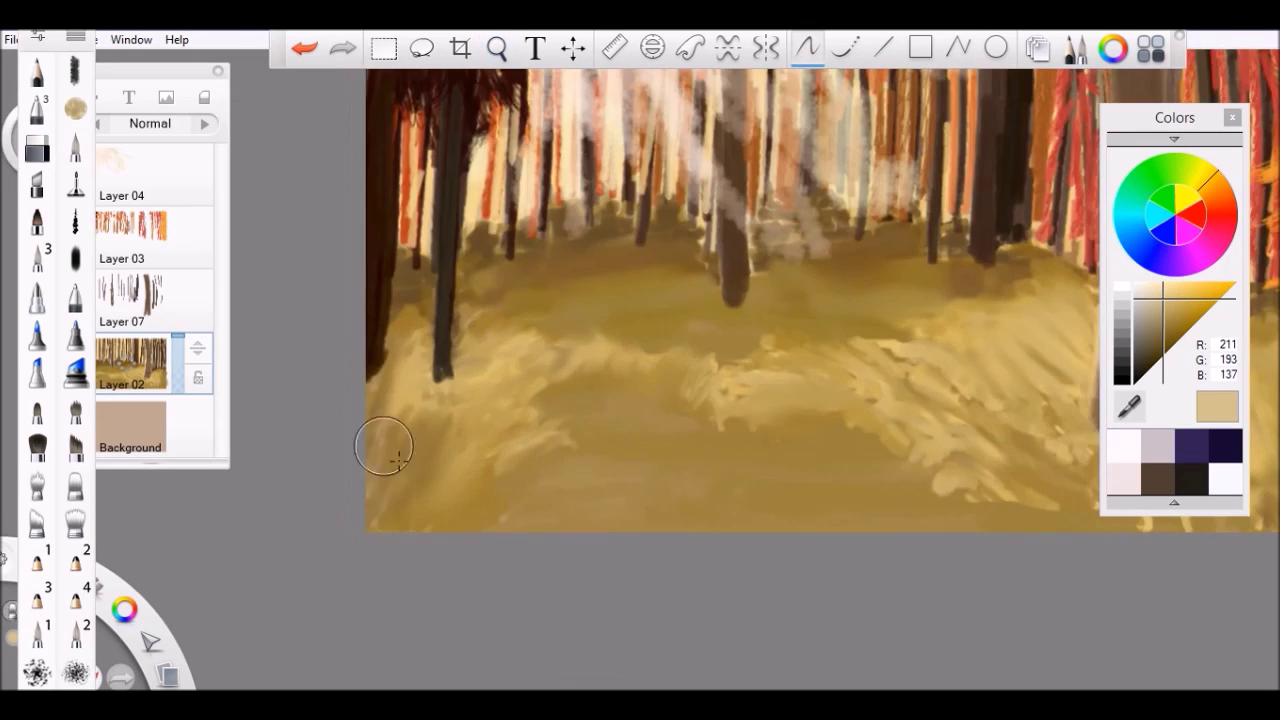
pyautogui.scroll(2, 540, 410)
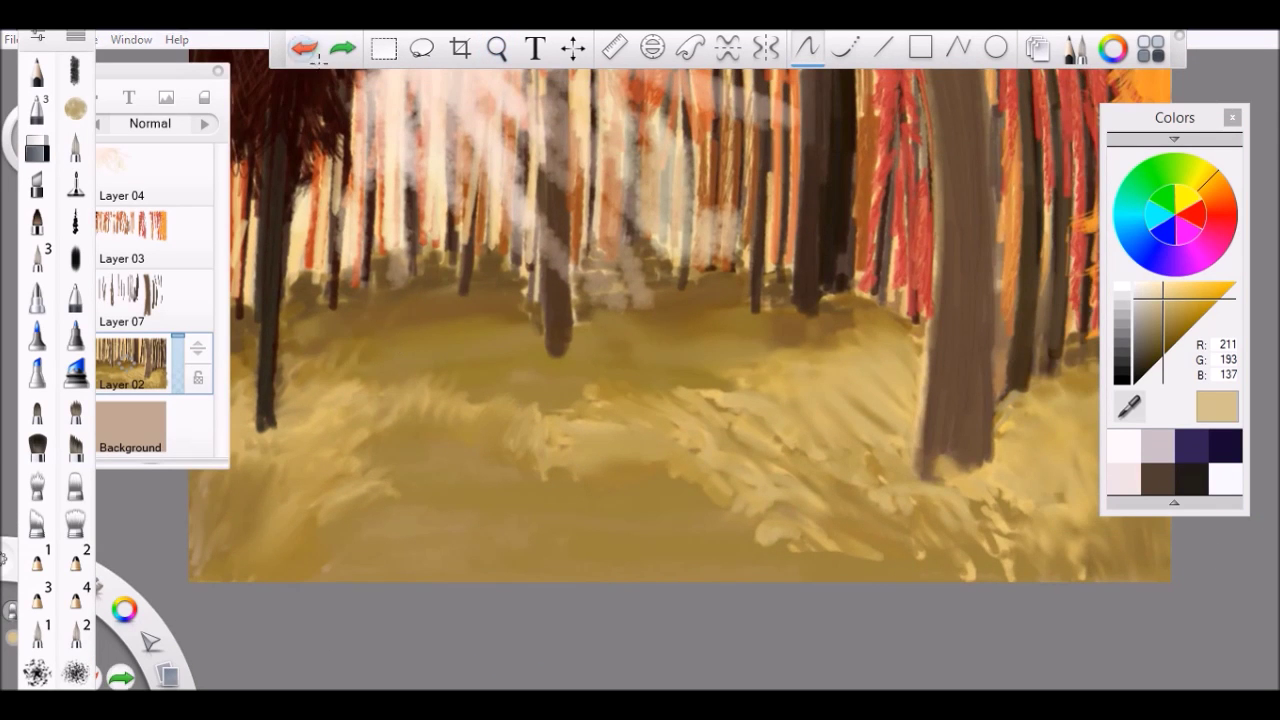
pyautogui.hscroll(3, 920, 398)
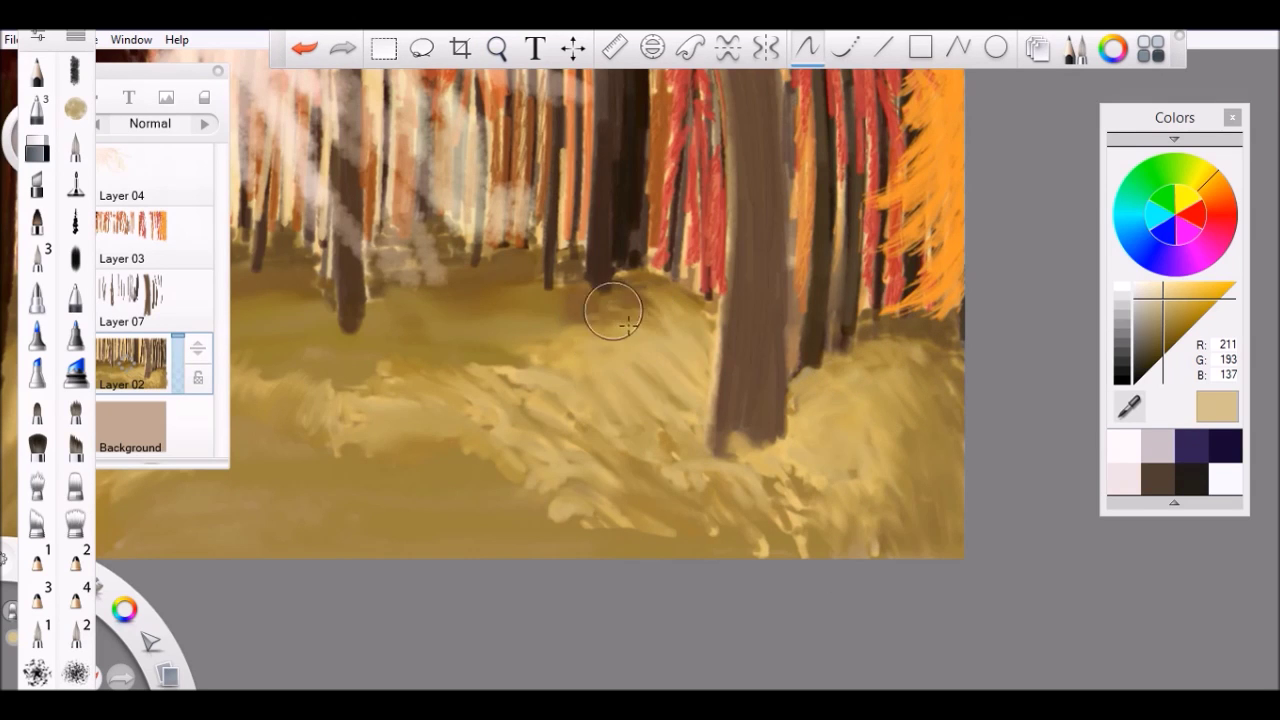
pyautogui.scroll(-1, 650, 380)
pyautogui.scroll(-1, 790, 466)
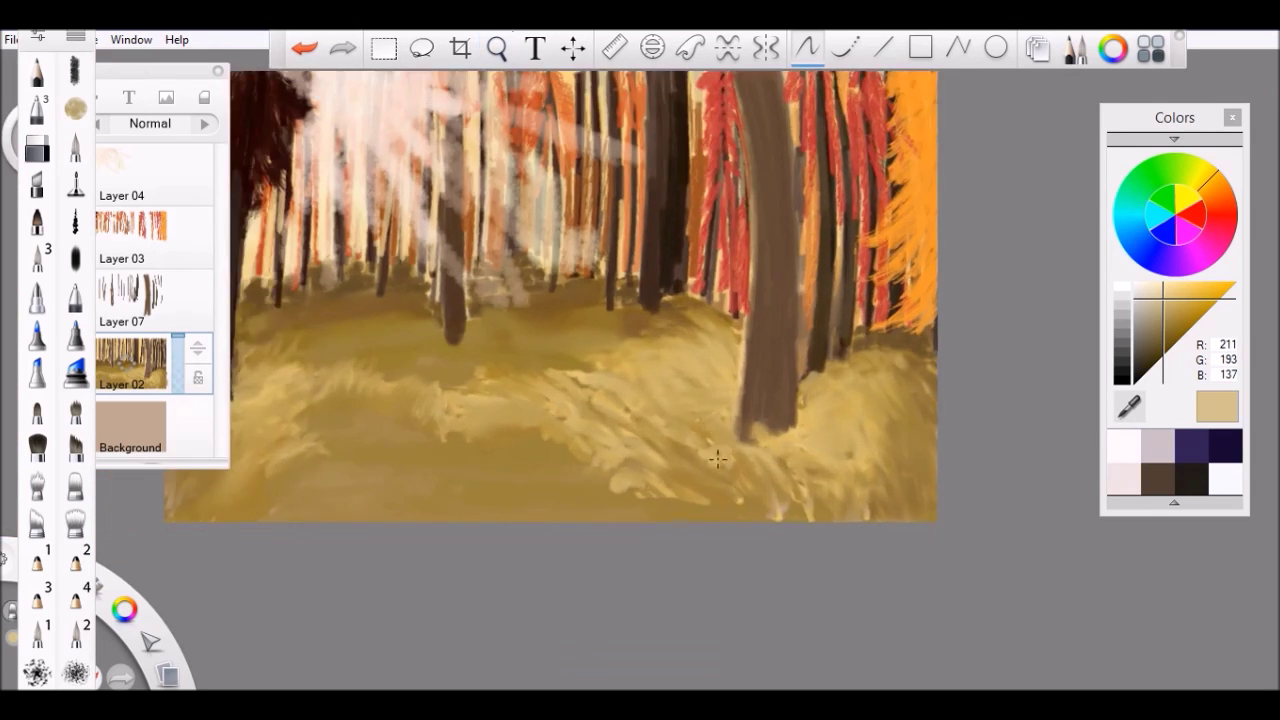
pyautogui.hscroll(-2, 686, 378)
pyautogui.scroll(-2, 497, 354)
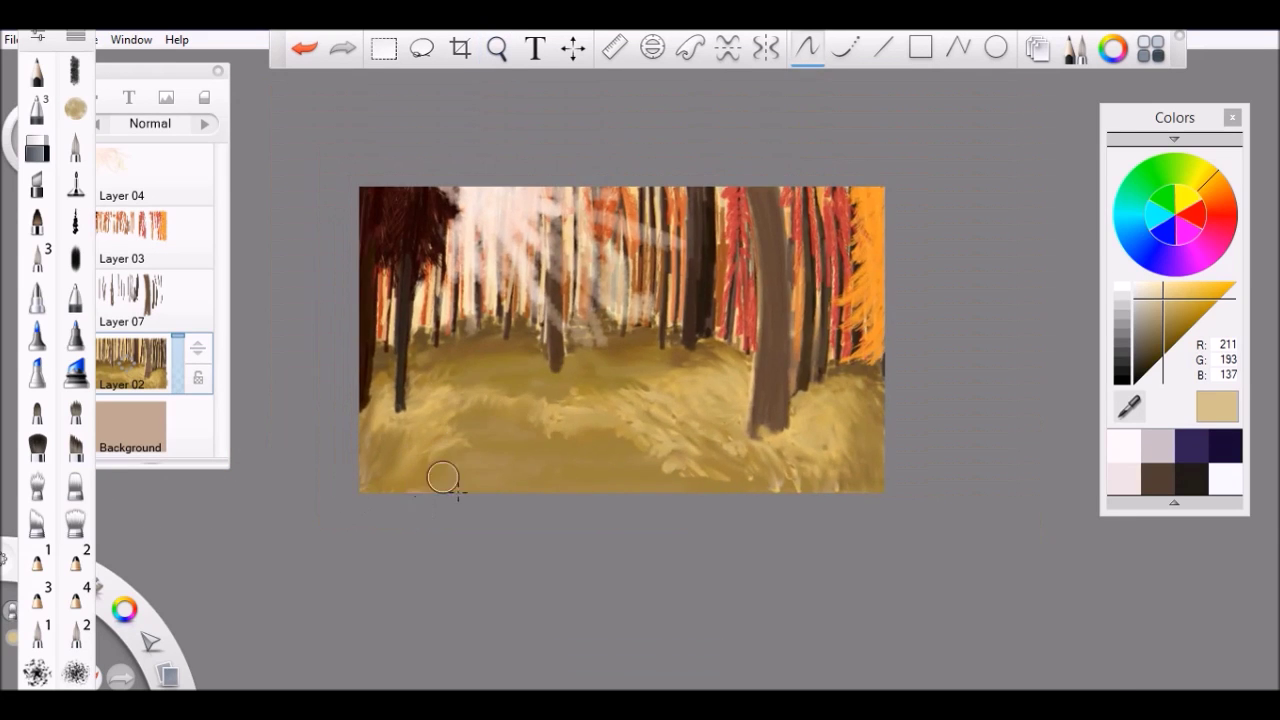
# Select Layer 03 and smudge the red and orange foliage beside the thick trunk
pyautogui.scroll(4, 497, 363)
pyautogui.hscroll(5, 640, 440)
pyautogui.click(327, 58)
pyautogui.scroll(2, 843, 371)
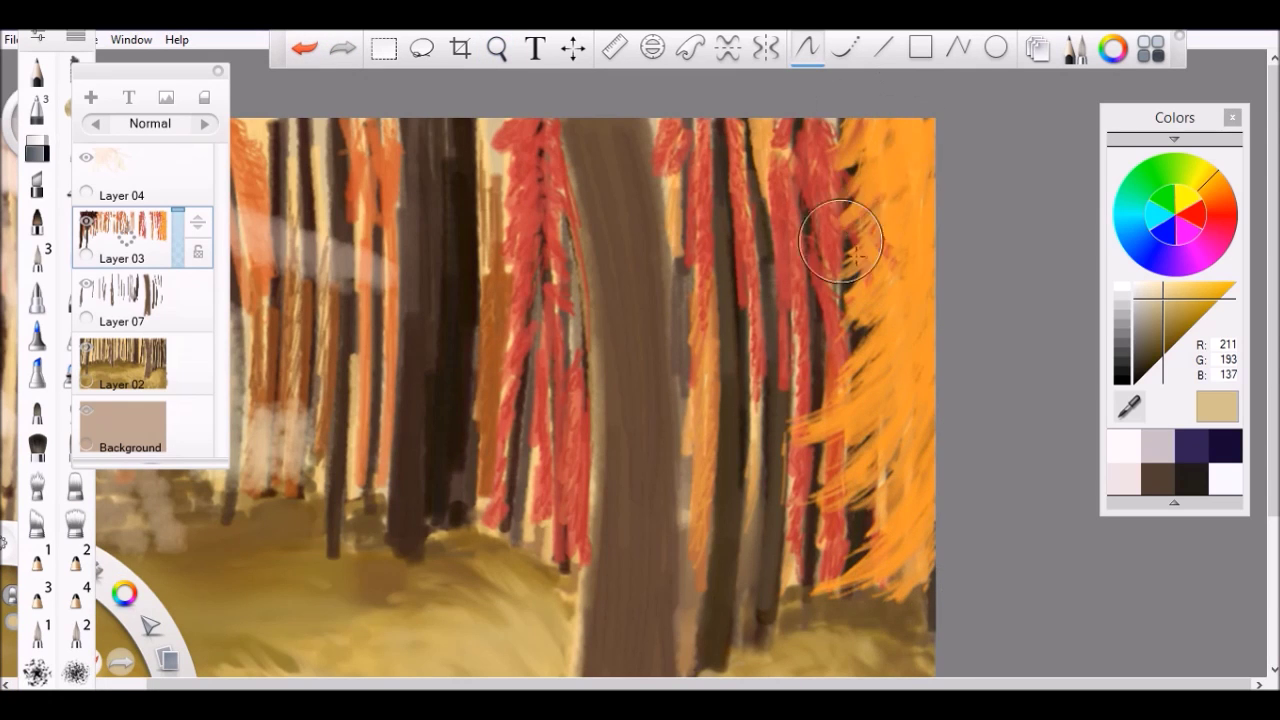
pyautogui.scroll(1, 840, 240)
pyautogui.hotkey('ctrl', 'z')
pyautogui.scroll(-3, 670, 243)
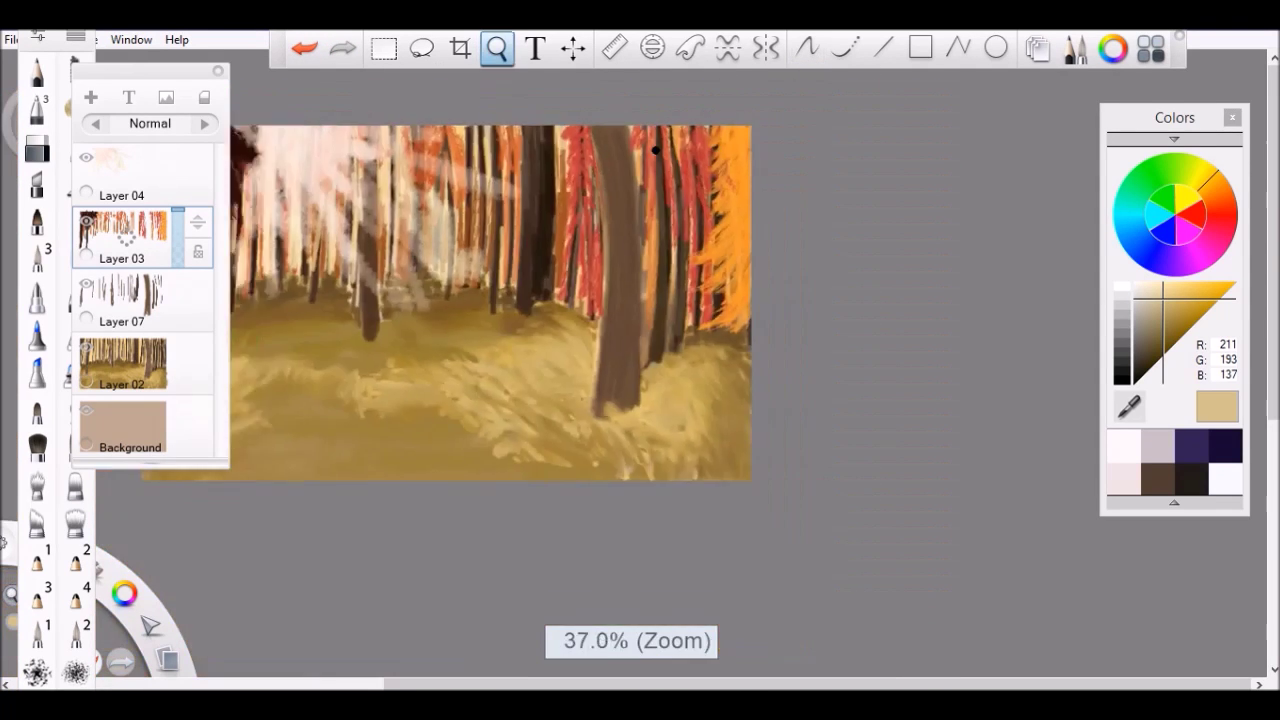
pyautogui.scroll(3, 600, 150)
pyautogui.hotkey('ctrl', 'alt', 'b')
pyautogui.click(221, 479)
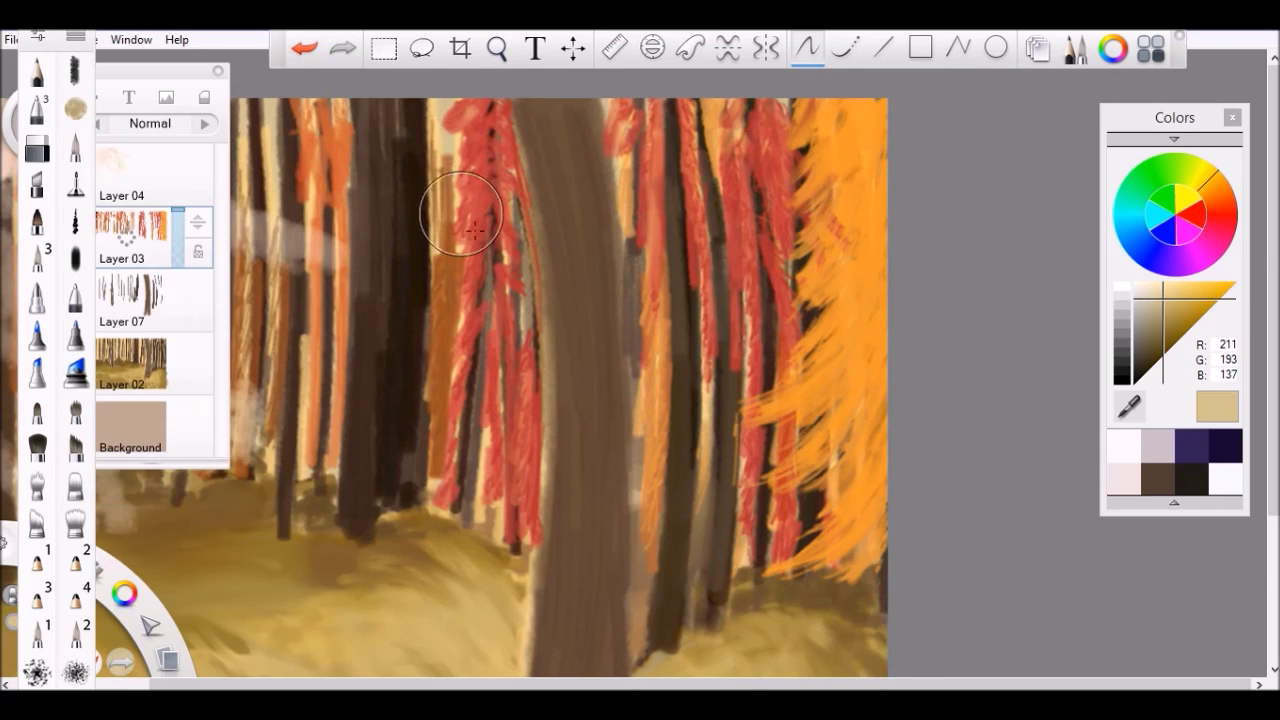
pyautogui.scroll(-3, 507, 425)
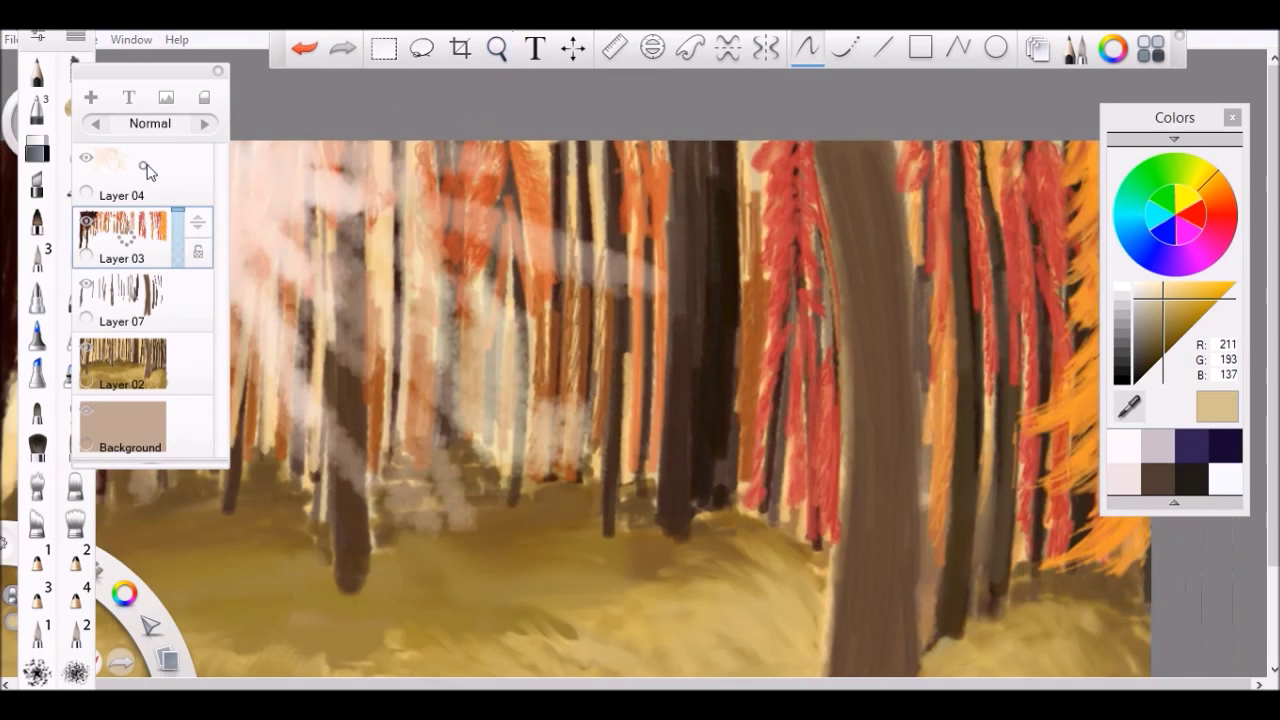
# Select Layer 04 and smudge the pale light rays crossing the central trunks
pyautogui.click(130, 170)
pyautogui.scroll(-2, 578, 258)
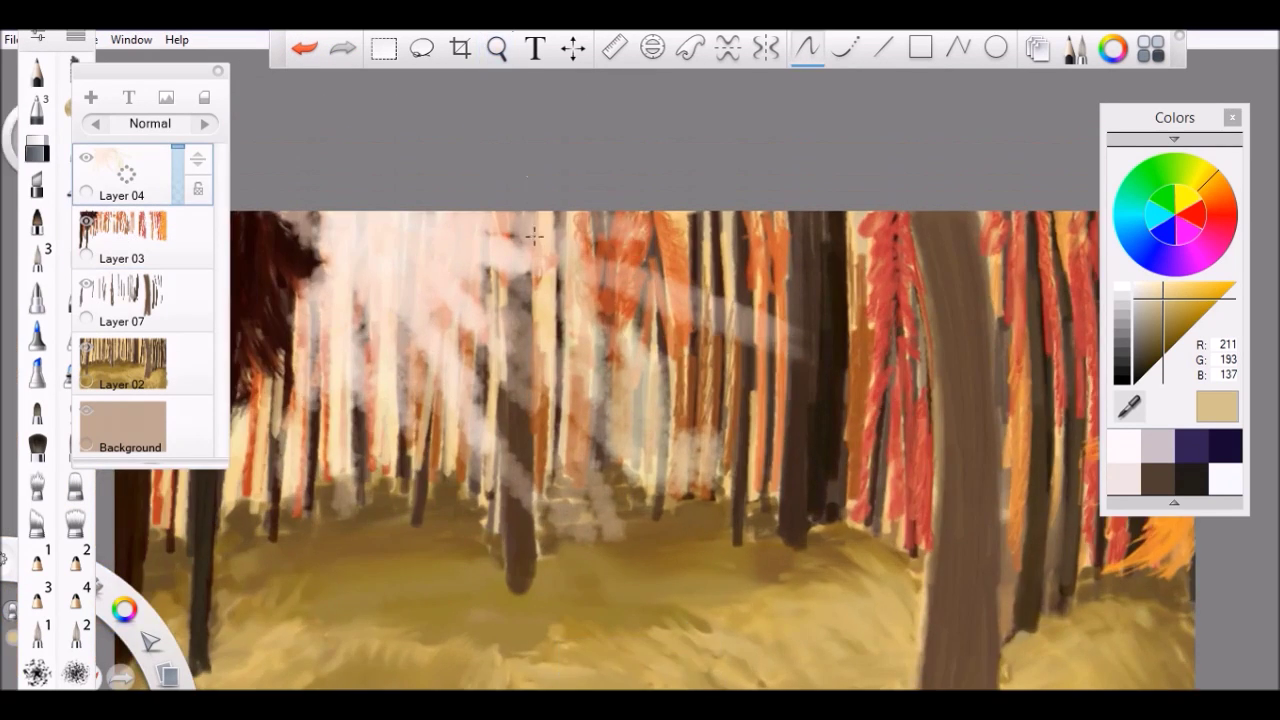
pyautogui.scroll(2, 568, 443)
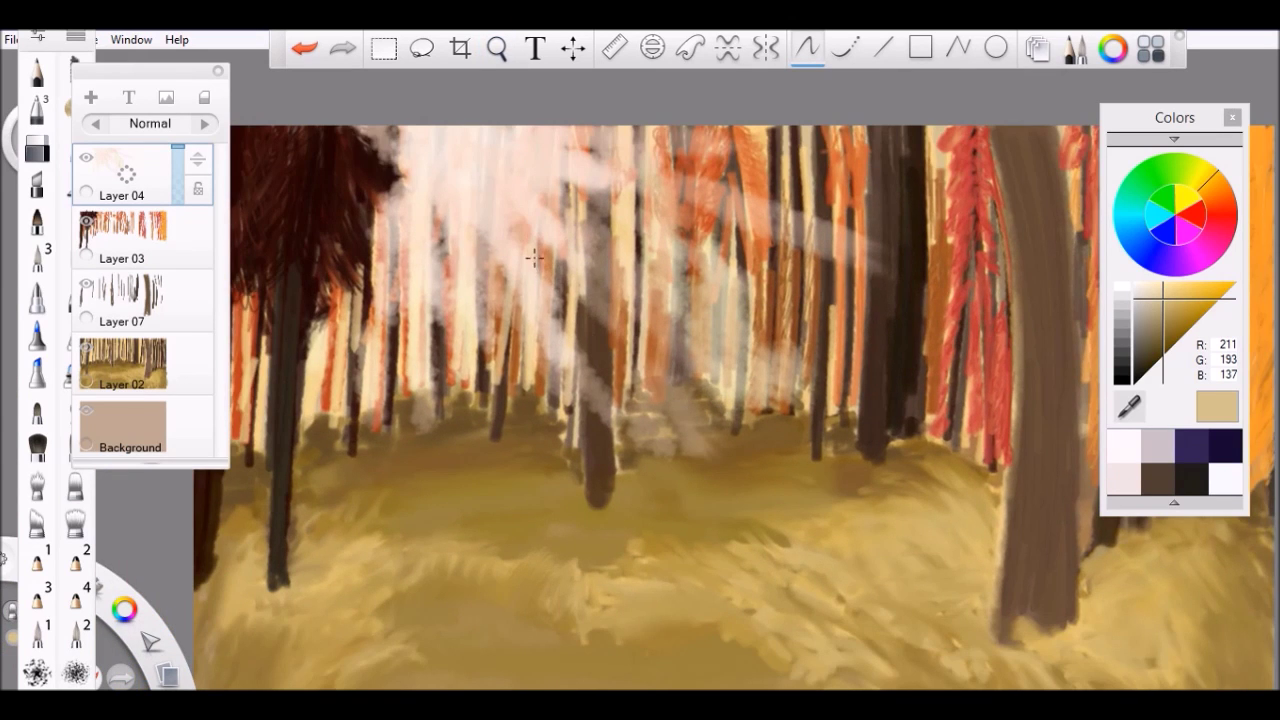
pyautogui.moveTo(481, 288); pyautogui.dragTo(539, 298)
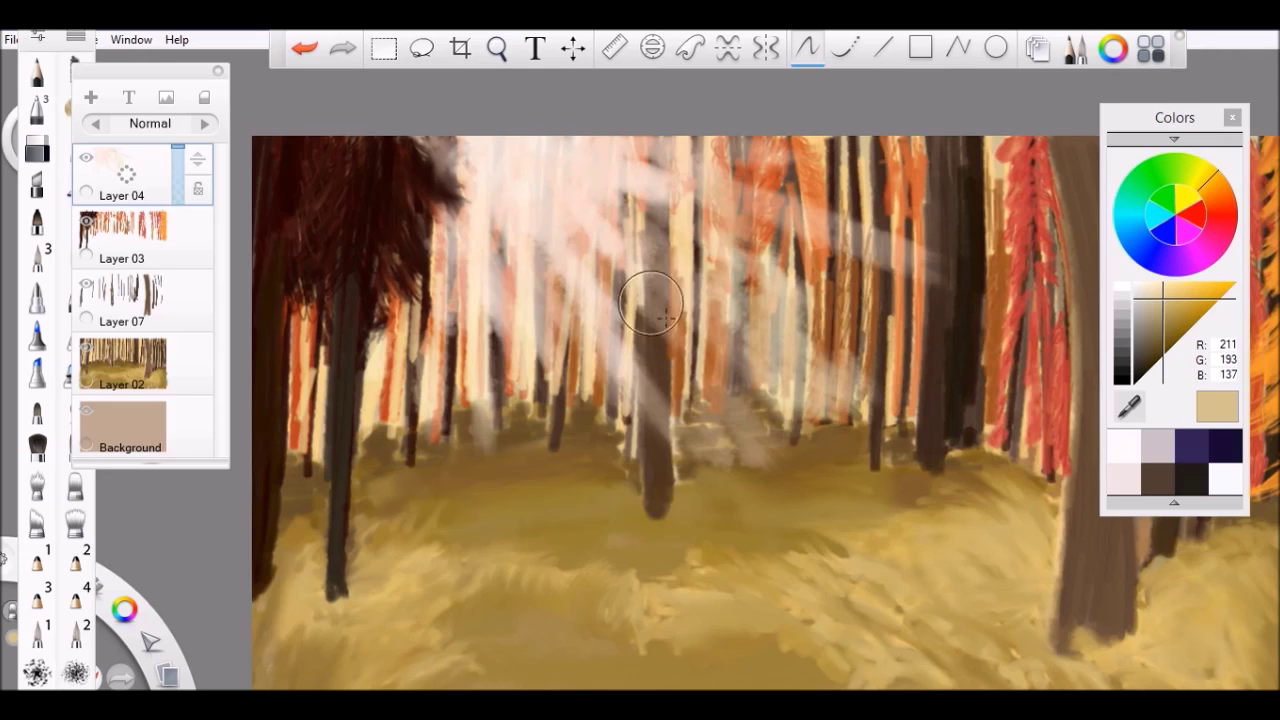
# Lower the opacity of Layer 04 slightly to soften the light rays over the trees
pyautogui.scroll(-3, 565, 273)
pyautogui.moveTo(178, 146)
pyautogui.mouseDown()
pyautogui.moveTo(178, 157)
pyautogui.moveTo(172, 133)
pyautogui.mouseUp()
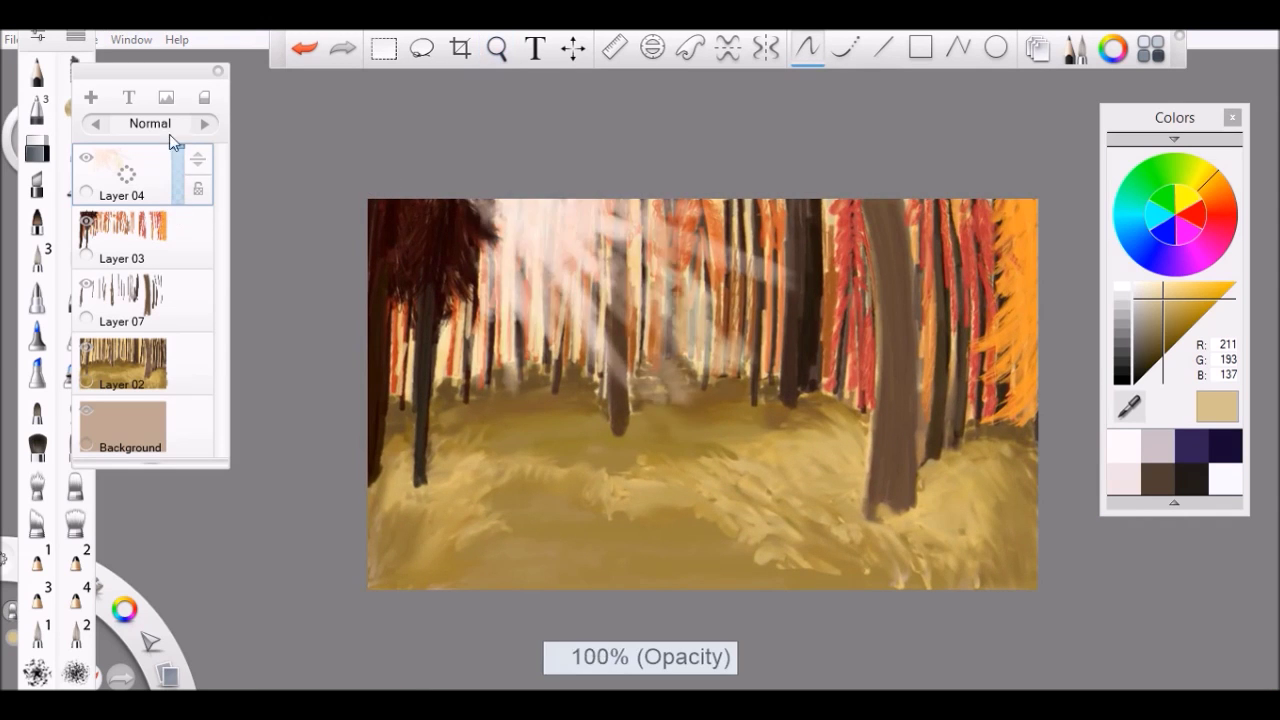
pyautogui.scroll(-3, 586, 330)
pyautogui.scroll(3, 549, 290)
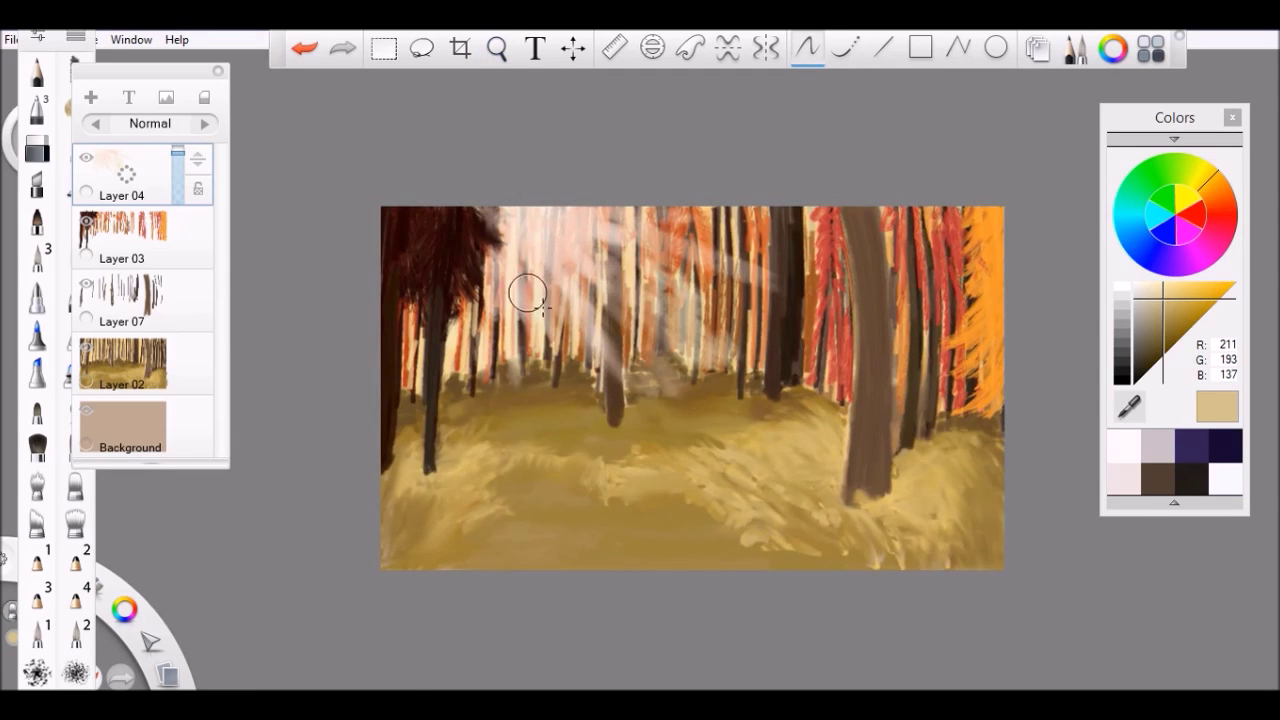
pyautogui.scroll(-1, 580, 234)
# Add a layer above Layer 07 and paint textured strokes along the thick trunk's edges in sampled brown, RGB 90, 68, 51
pyautogui.click(12, 39)
pyautogui.click(34, 132)
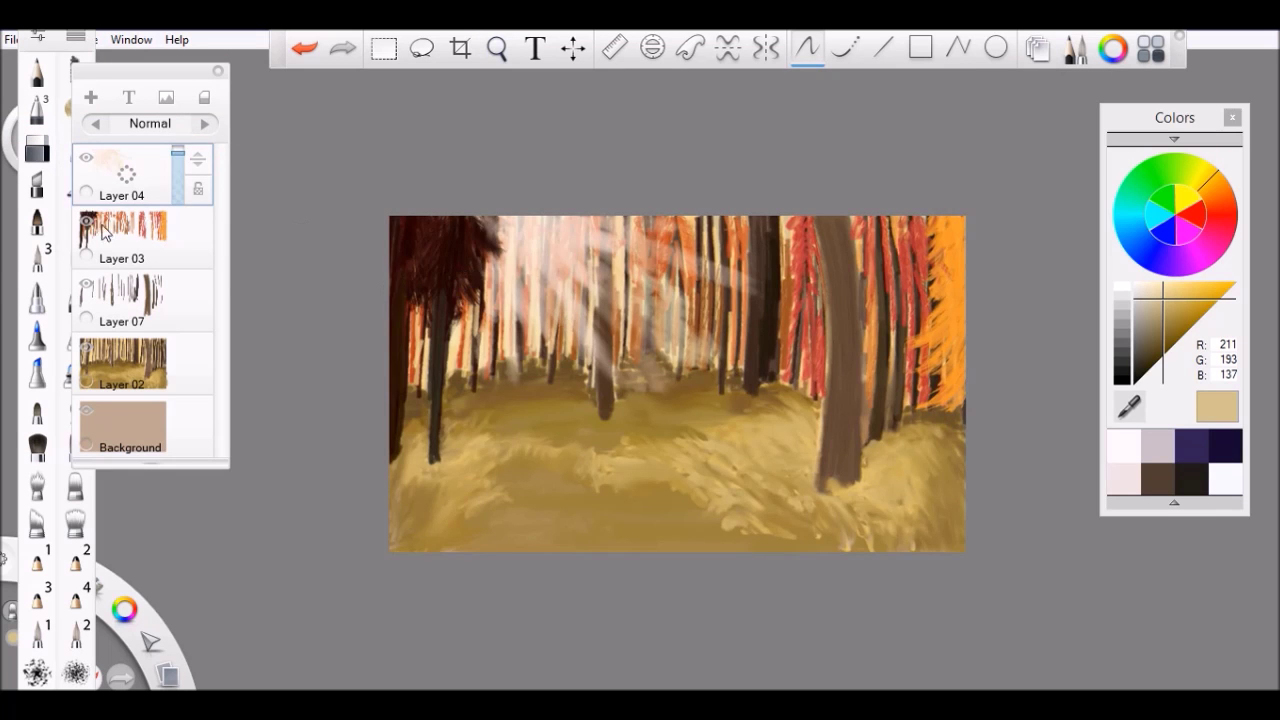
pyautogui.hotkey('ctrl', 'shift', 'n')
pyautogui.scroll(2, 826, 298)
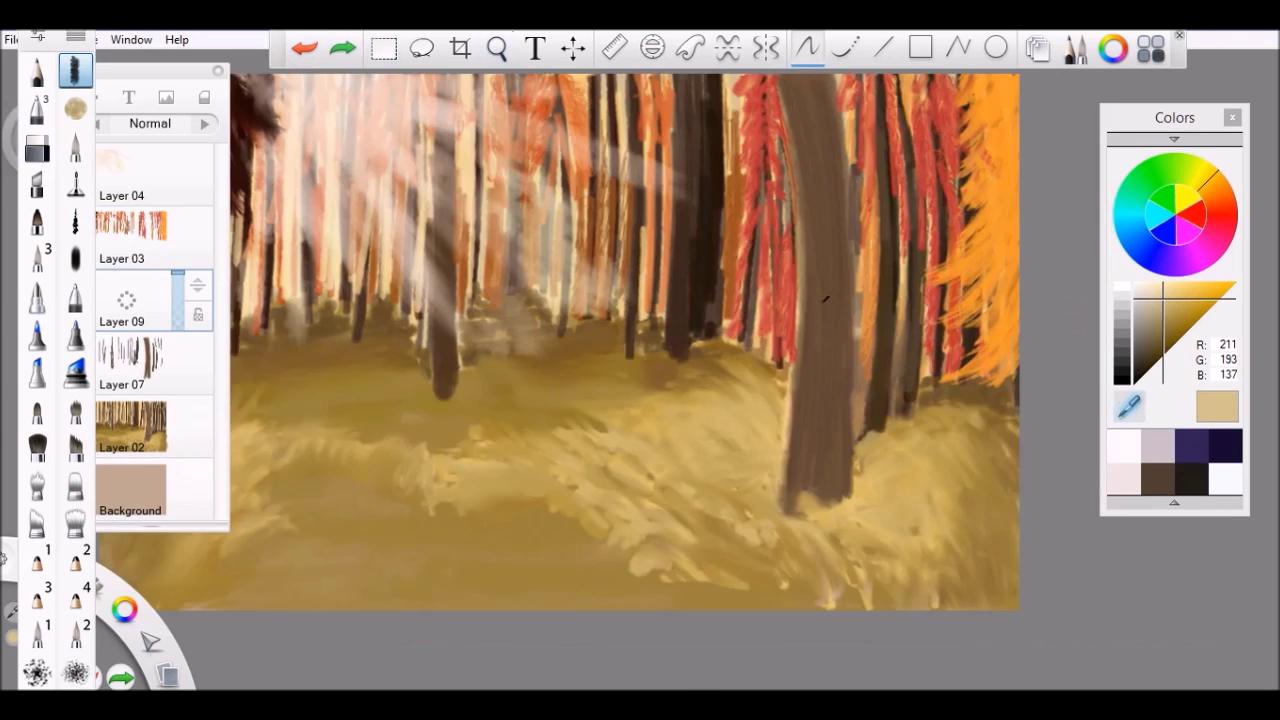
pyautogui.scroll(3, 826, 298)
pyautogui.keyDown('alt'); pyautogui.click(880, 300); pyautogui.keyUp('alt')
pyautogui.press('space')
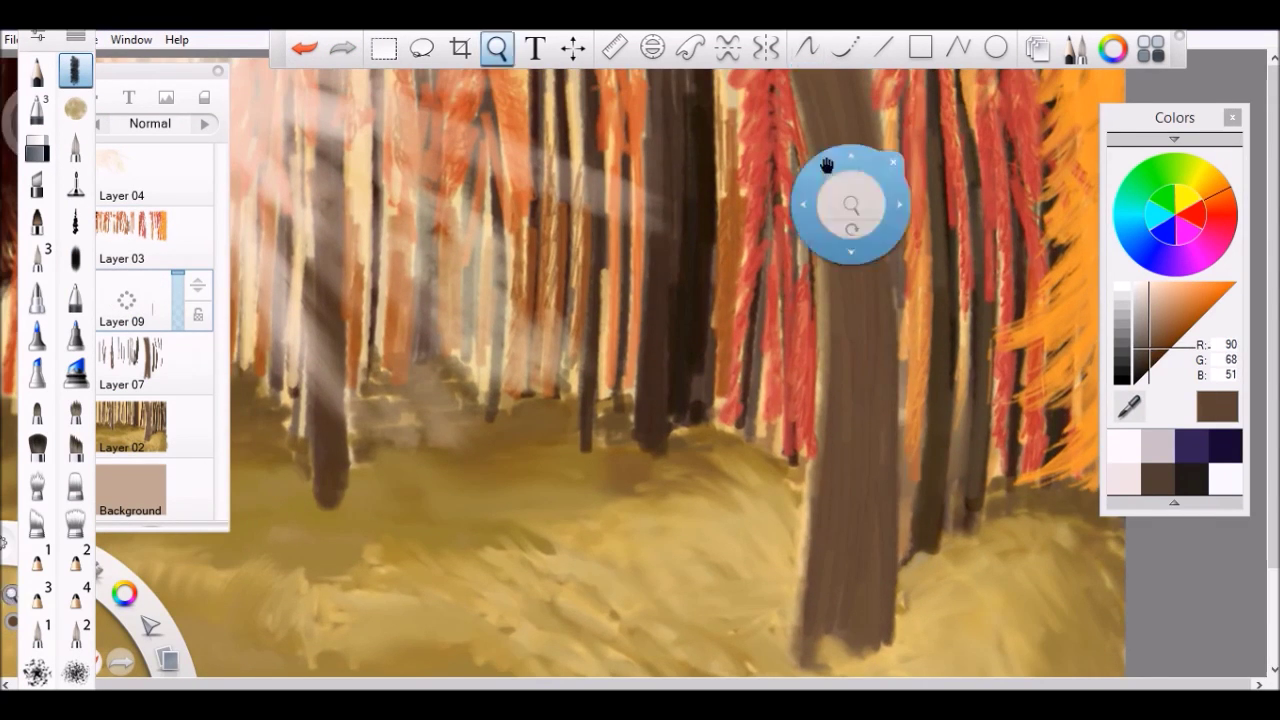
pyautogui.moveTo(826, 165); pyautogui.dragTo(856, 115)
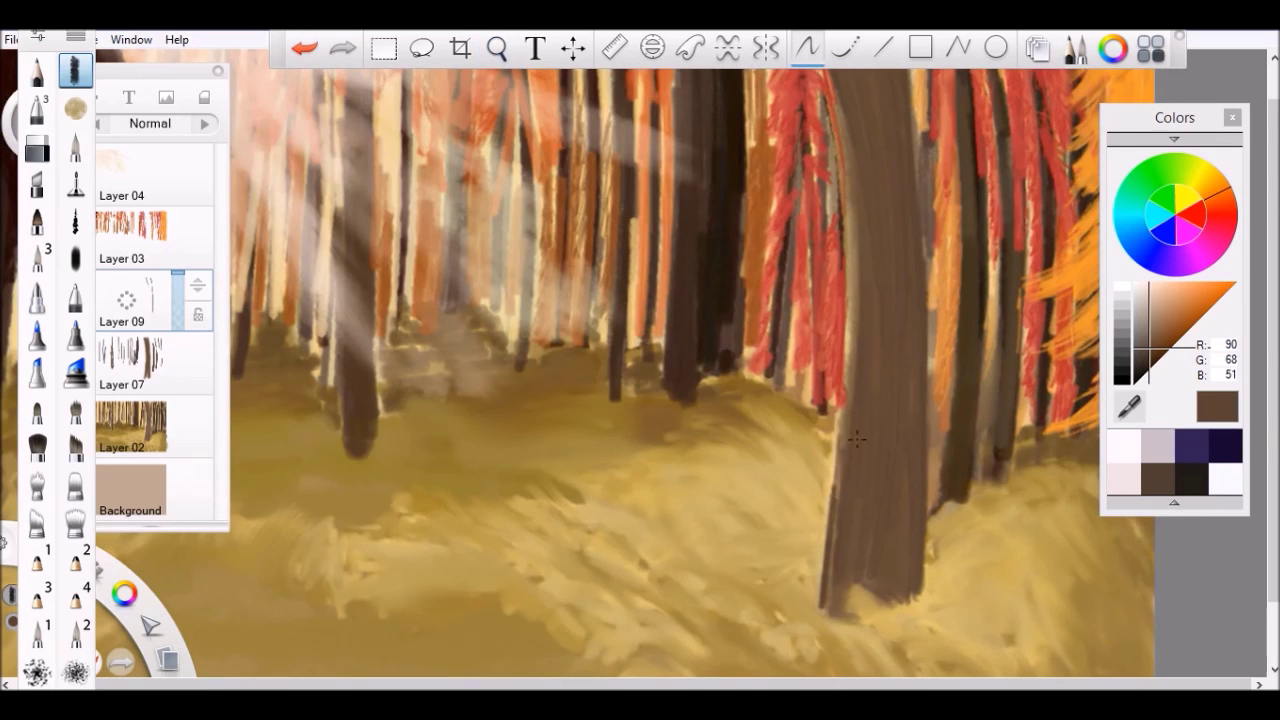
pyautogui.moveTo(860, 290); pyautogui.dragTo(760, 410)
# Paint textured strokes on the thin trunks to the right of the thick trunk on Layer 09 in RGB 53, 42, 21 and 53, 35, 26
pyautogui.keyDown('alt'); pyautogui.click(750, 425); pyautogui.keyUp('alt')
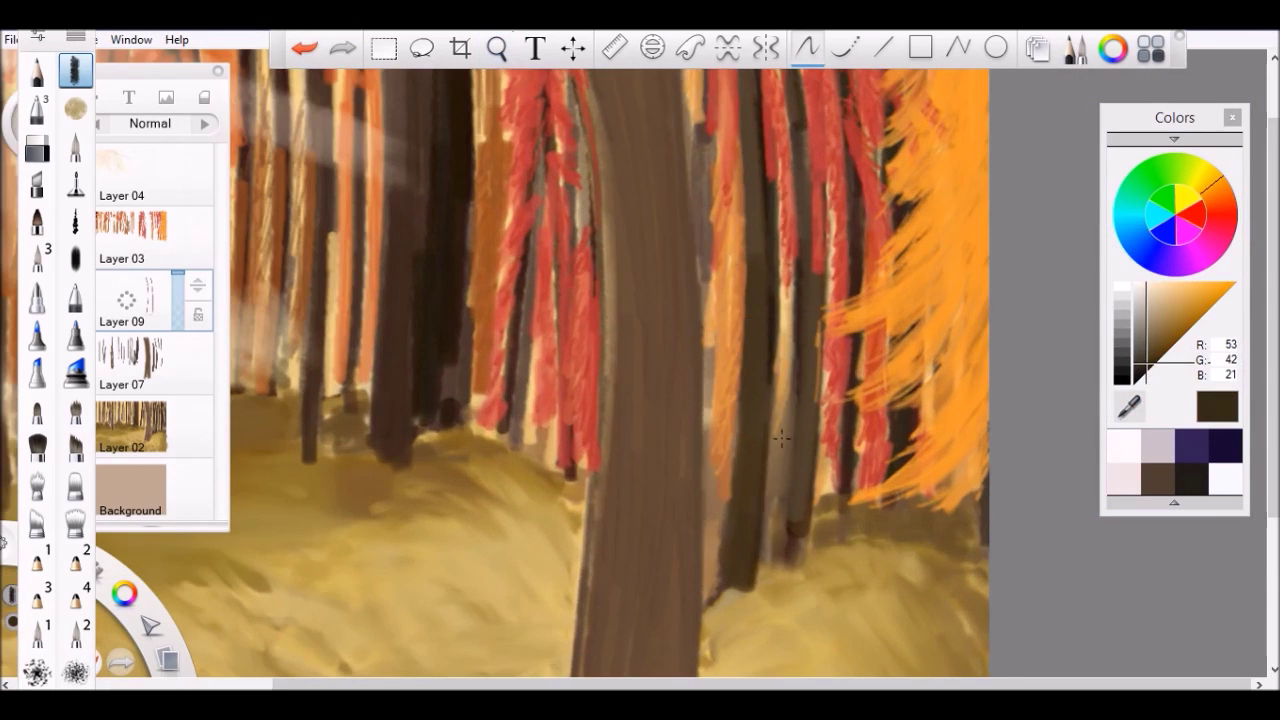
pyautogui.scroll(2, 730, 590)
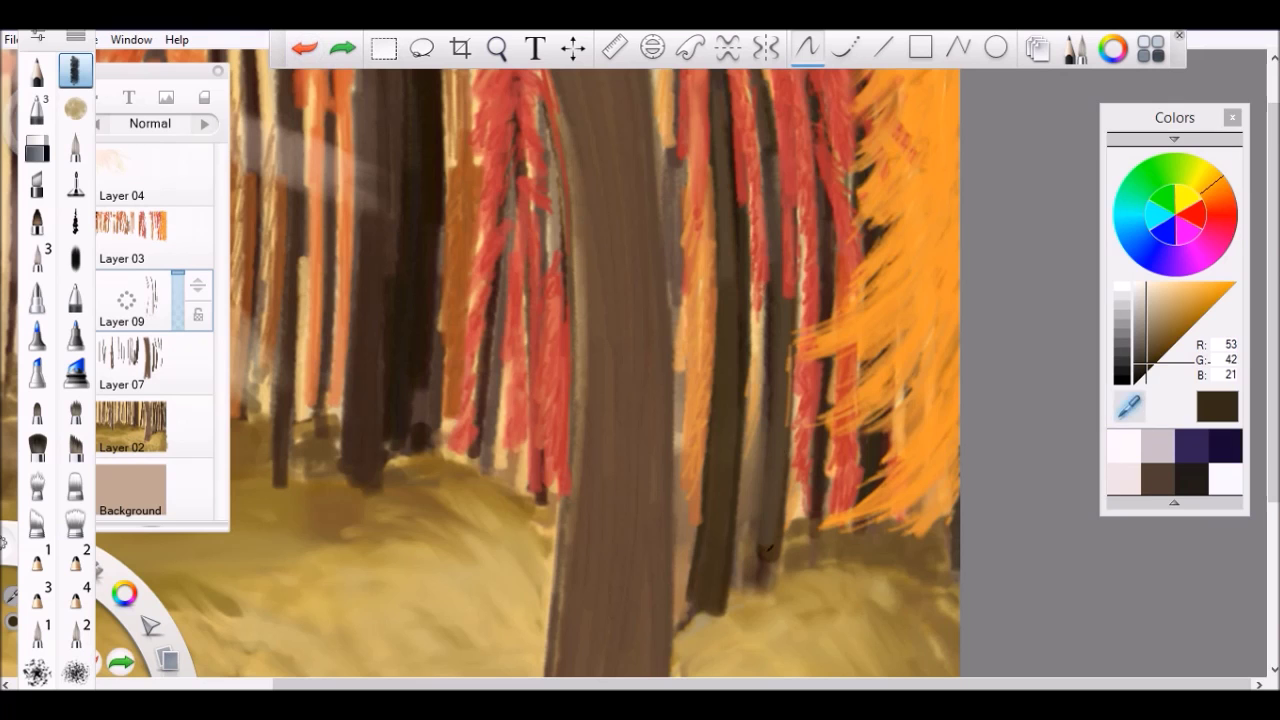
pyautogui.keyDown('alt'); pyautogui.click(793, 551); pyautogui.keyUp('alt')
pyautogui.moveTo(780, 594)
pyautogui.mouseDown()
pyautogui.moveTo(797, 280)
pyautogui.moveTo(657, 314)
pyautogui.moveTo(1092, 411)
pyautogui.mouseUp()
pyautogui.scroll(3, 1092, 411)
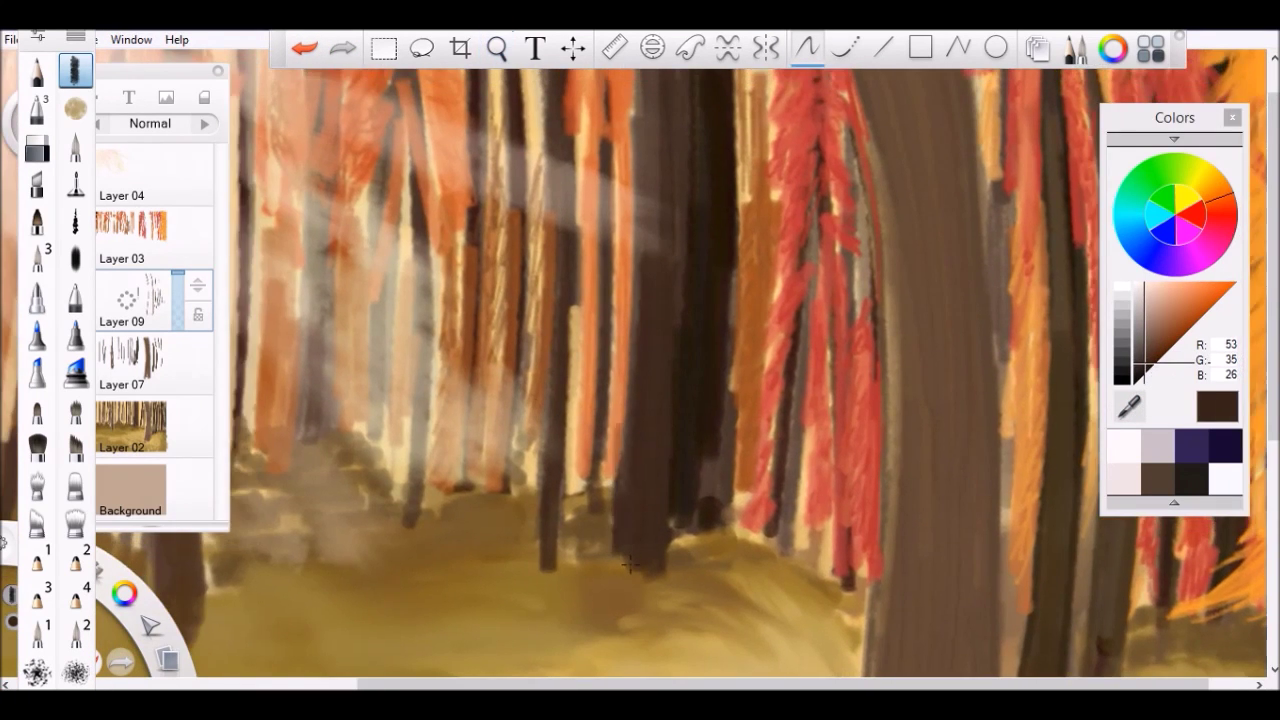
# Redo the strokes on the dark trunk pair left of the red foliage in RGB 53, 35, 26 and 49, 30, 19
pyautogui.hotkey('ctrl', 'z')
pyautogui.moveTo(692, 242); pyautogui.dragTo(681, 345)
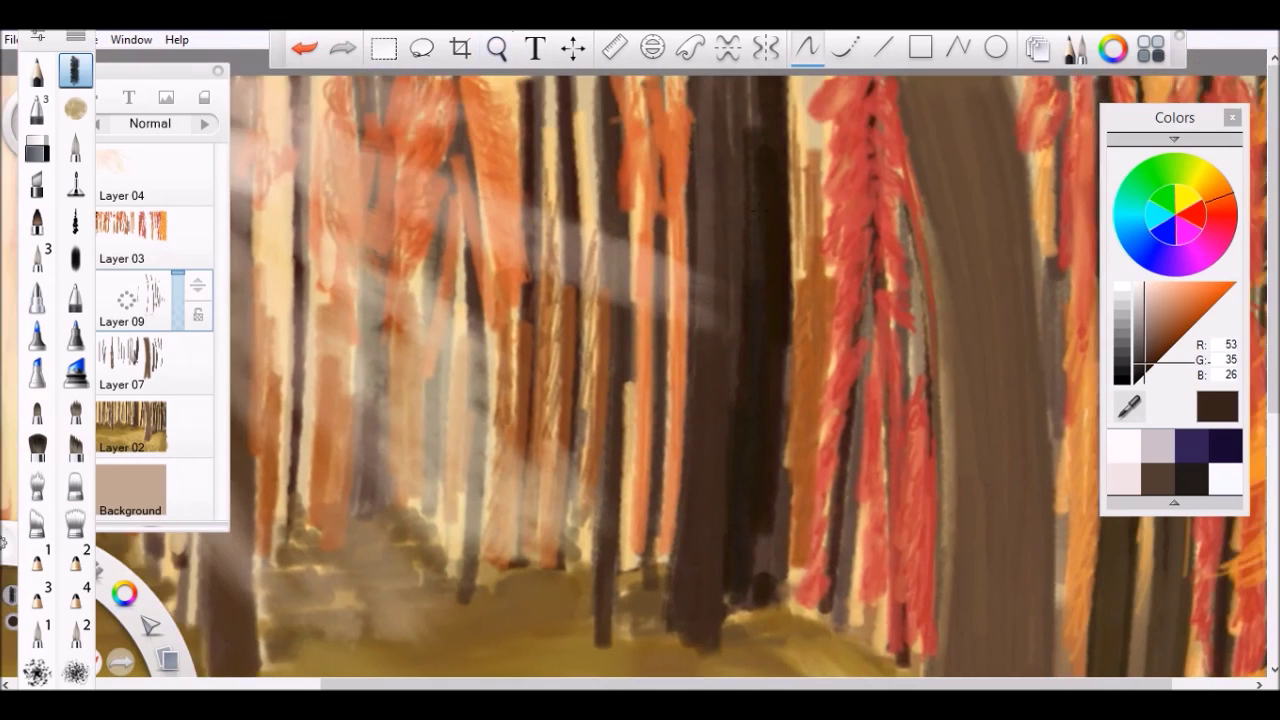
pyautogui.scroll(2, 755, 475)
pyautogui.scroll(1, 755, 475)
pyautogui.moveTo(744, 598); pyautogui.dragTo(744, 336)
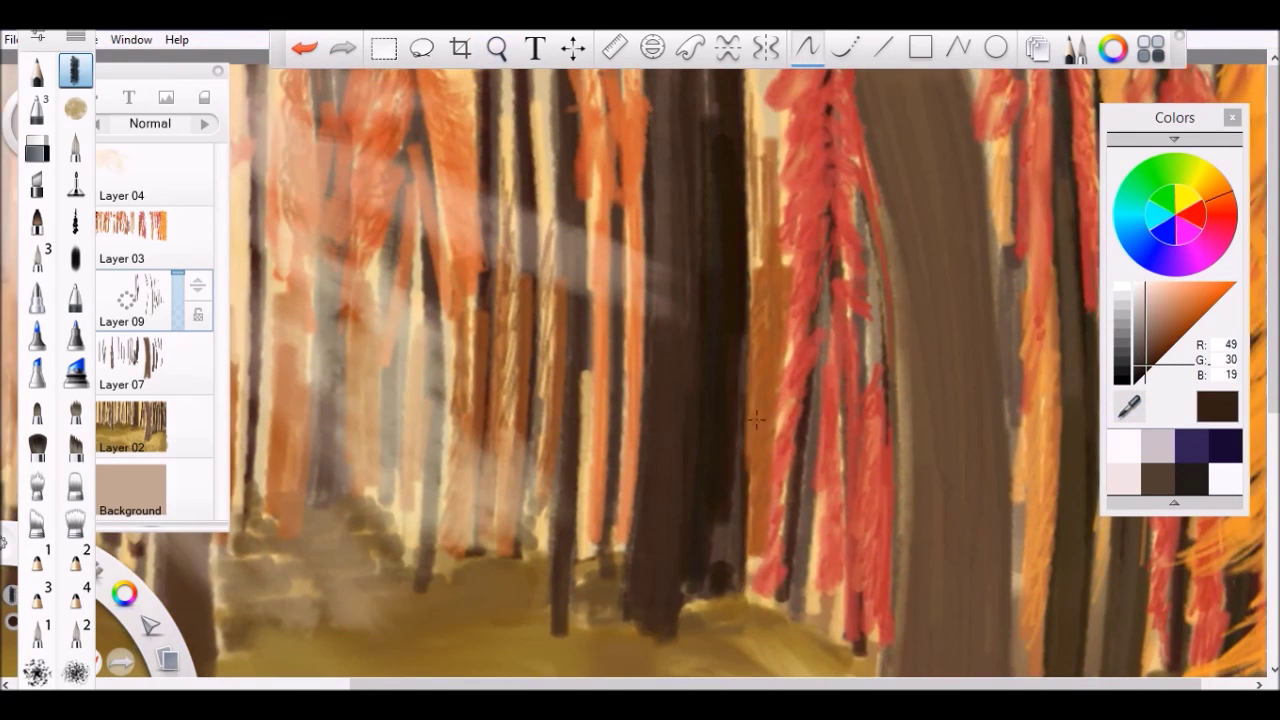
pyautogui.moveTo(766, 390); pyautogui.dragTo(766, 194)
pyautogui.scroll(-1, 782, 610)
# Sample brown RGB 80, 55, 43 and paint strokes on the thin trunks among the red foliage and beside the thick trunk
pyautogui.keyDown('alt'); pyautogui.click(880, 450); pyautogui.keyUp('alt')
pyautogui.moveTo(842, 600); pyautogui.dragTo(860, 375)
pyautogui.scroll(-2, 860, 375)
pyautogui.moveTo(904, 578); pyautogui.dragTo(904, 300)
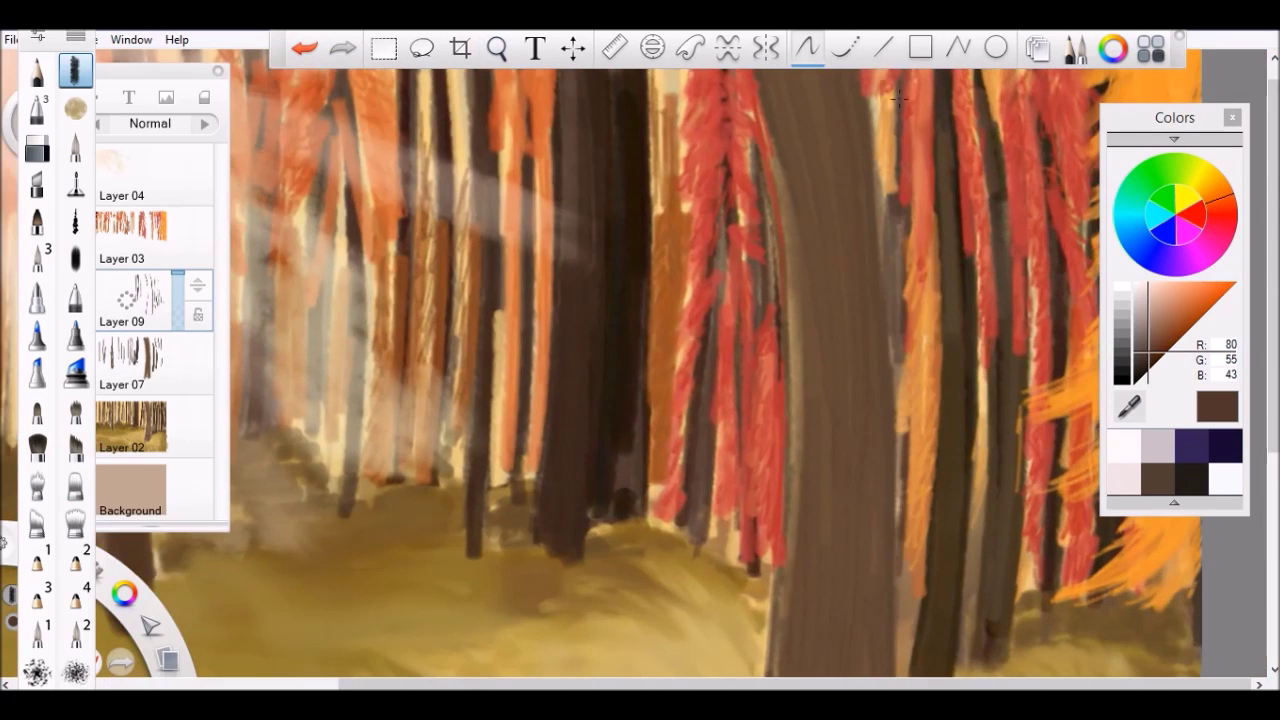
pyautogui.scroll(2, 885, 383)
pyautogui.scroll(1, 690, 445)
# Try a brown stroke down a thin trunk in the middle of the forest on Layer 03, and undo it
pyautogui.click(87, 232)
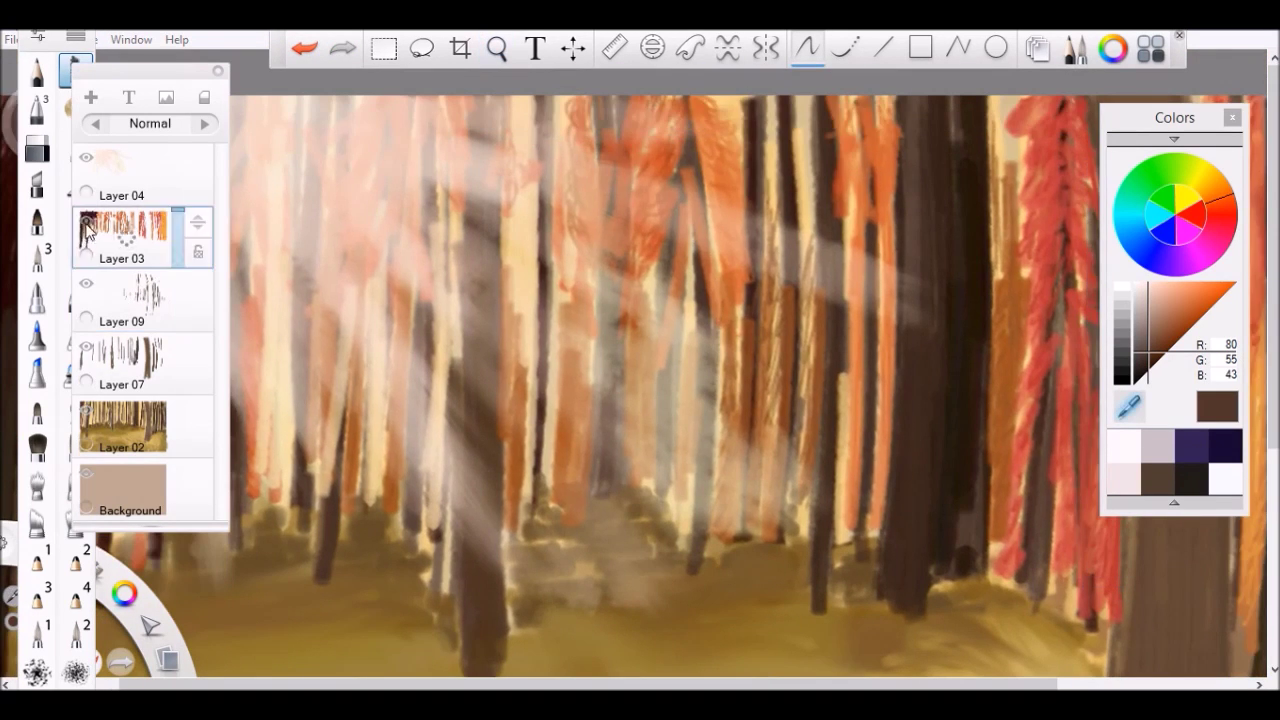
pyautogui.moveTo(800, 284); pyautogui.dragTo(812, 530)
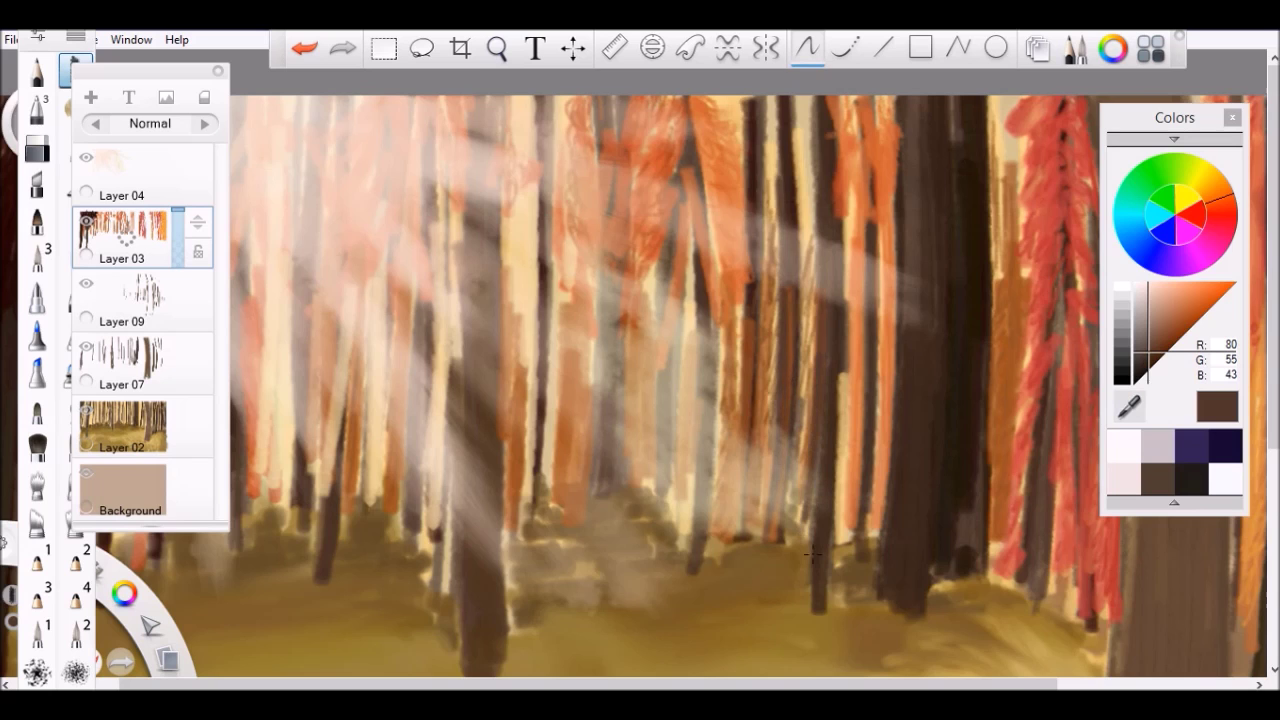
pyautogui.scroll(1, 770, 315)
pyautogui.click(307, 52)
# Darken the leftmost trunks and their bases on Layers 09 and 03 using sampled tones RGB 52, 29, 5 and 50, 42, 28
pyautogui.scroll(3, 529, 229)
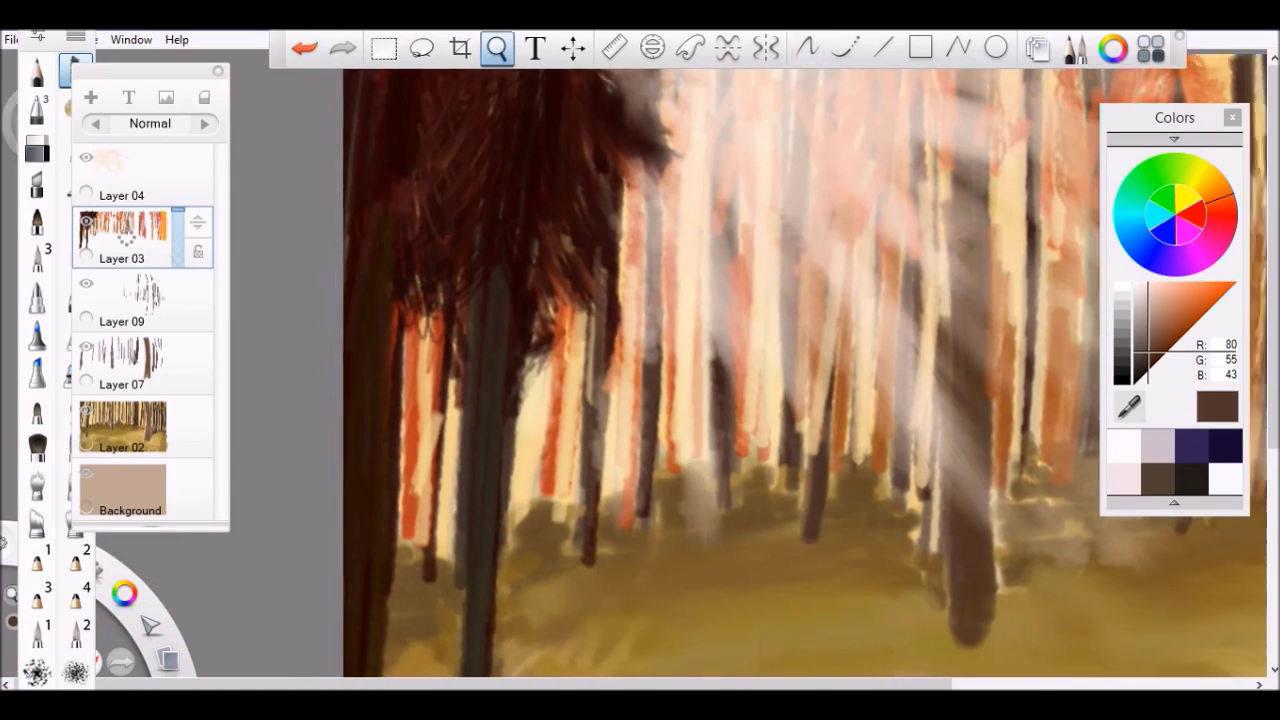
pyautogui.click(130, 300)
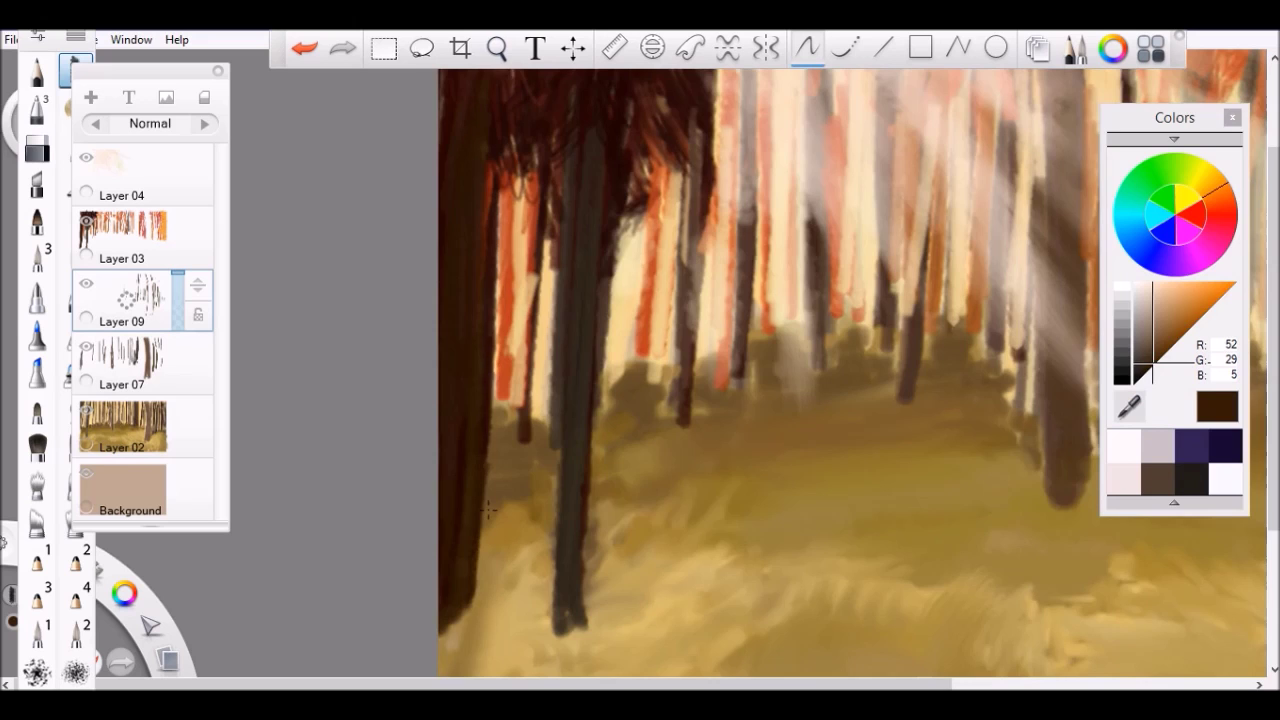
pyautogui.moveTo(576, 540)
pyautogui.mouseDown()
pyautogui.moveTo(580, 643)
pyautogui.moveTo(585, 632)
pyautogui.mouseUp()
pyautogui.scroll(-5, 570, 360)
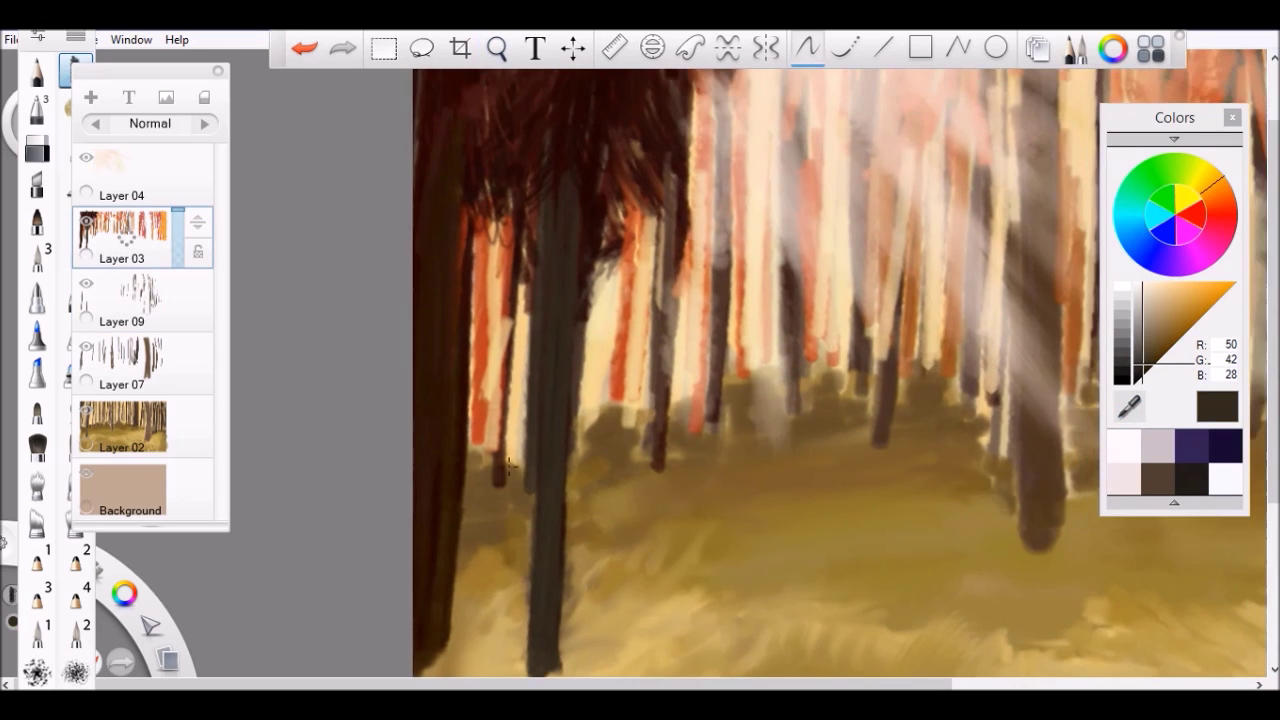
pyautogui.scroll(3, 600, 330)
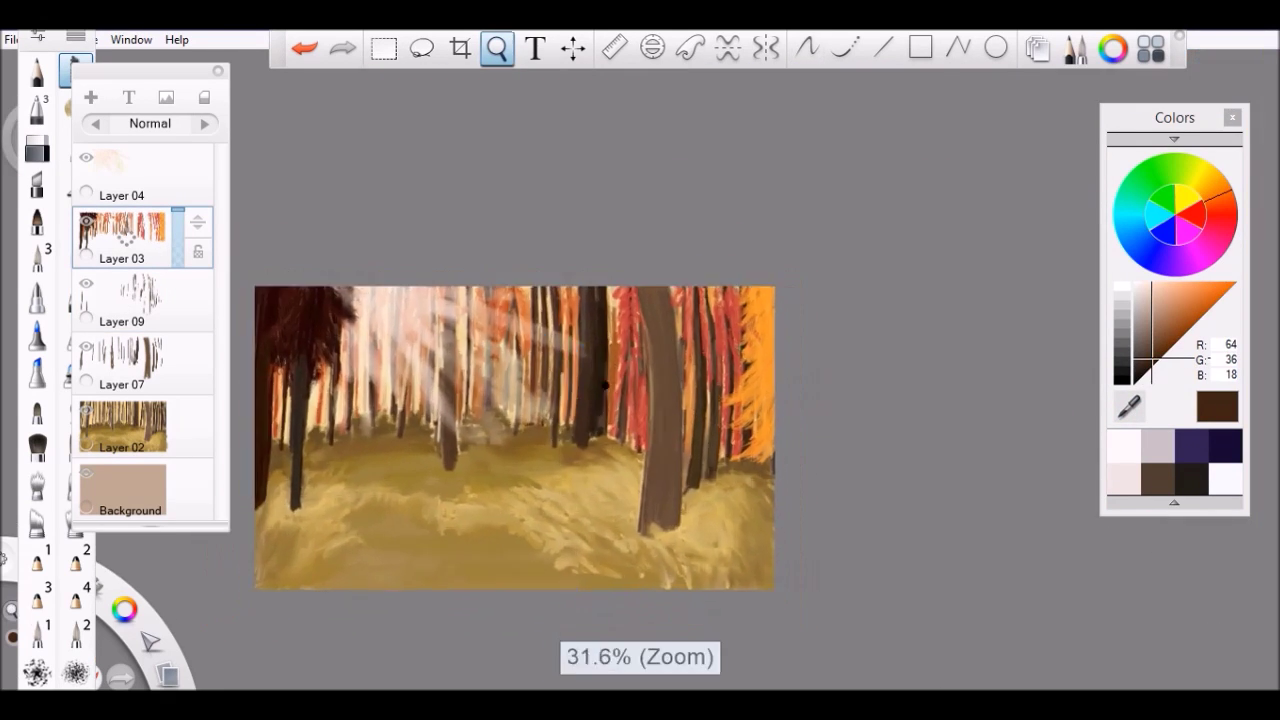
pyautogui.scroll(-2, 586, 362)
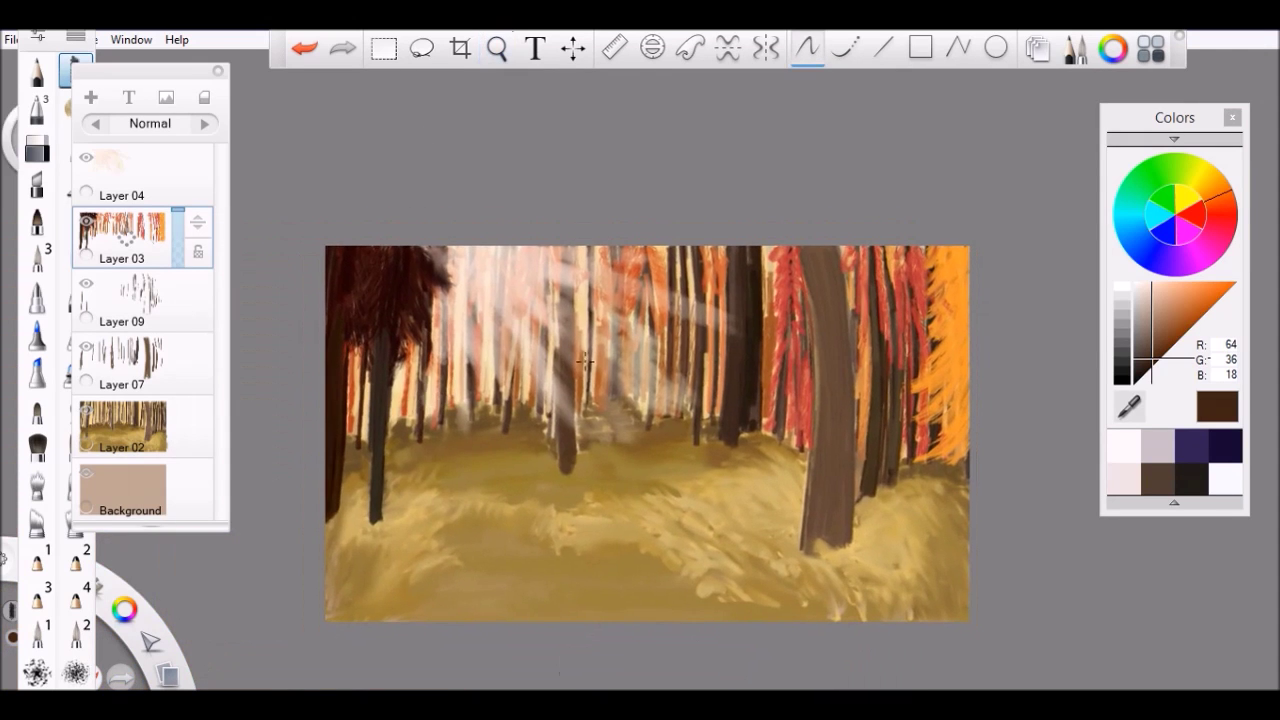
# Switch to Layer 02 with the speckled texture brush and change the sampled grass colour to tan RGB 176, 143, 90
pyautogui.click(172, 425)
pyautogui.scroll(3, 566, 563)
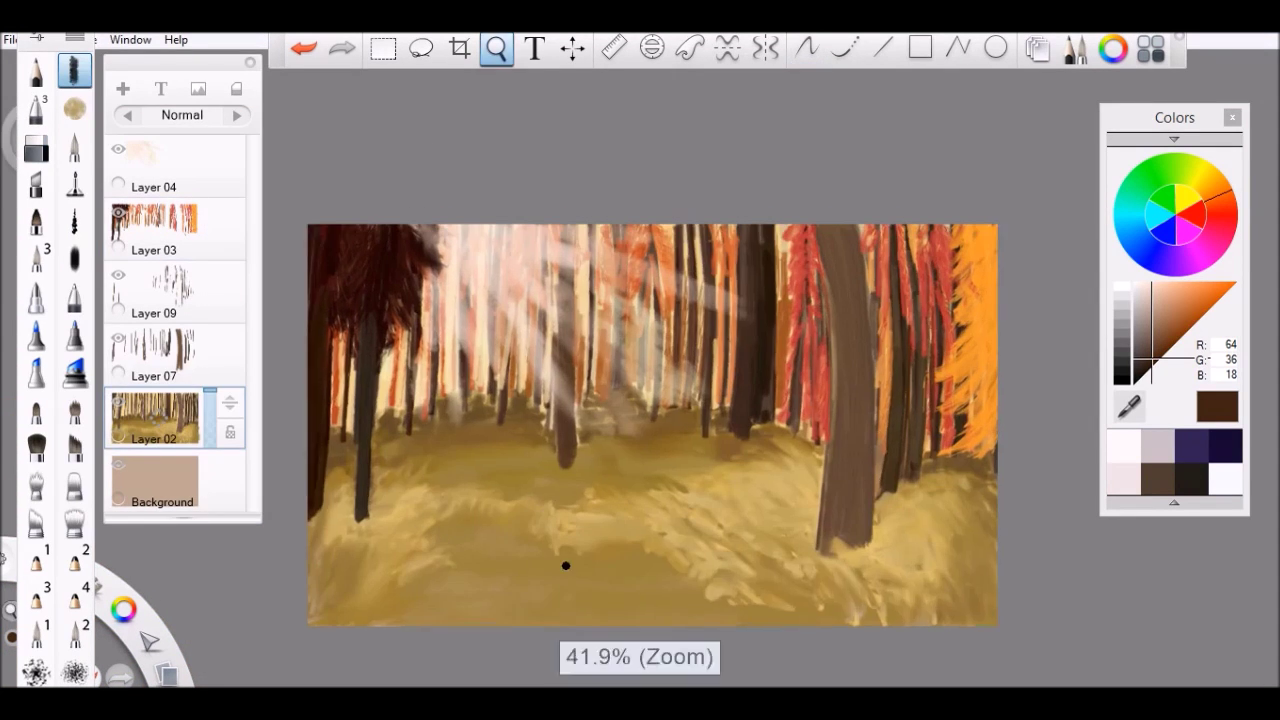
pyautogui.click(74, 258)
pyautogui.click(74, 672)
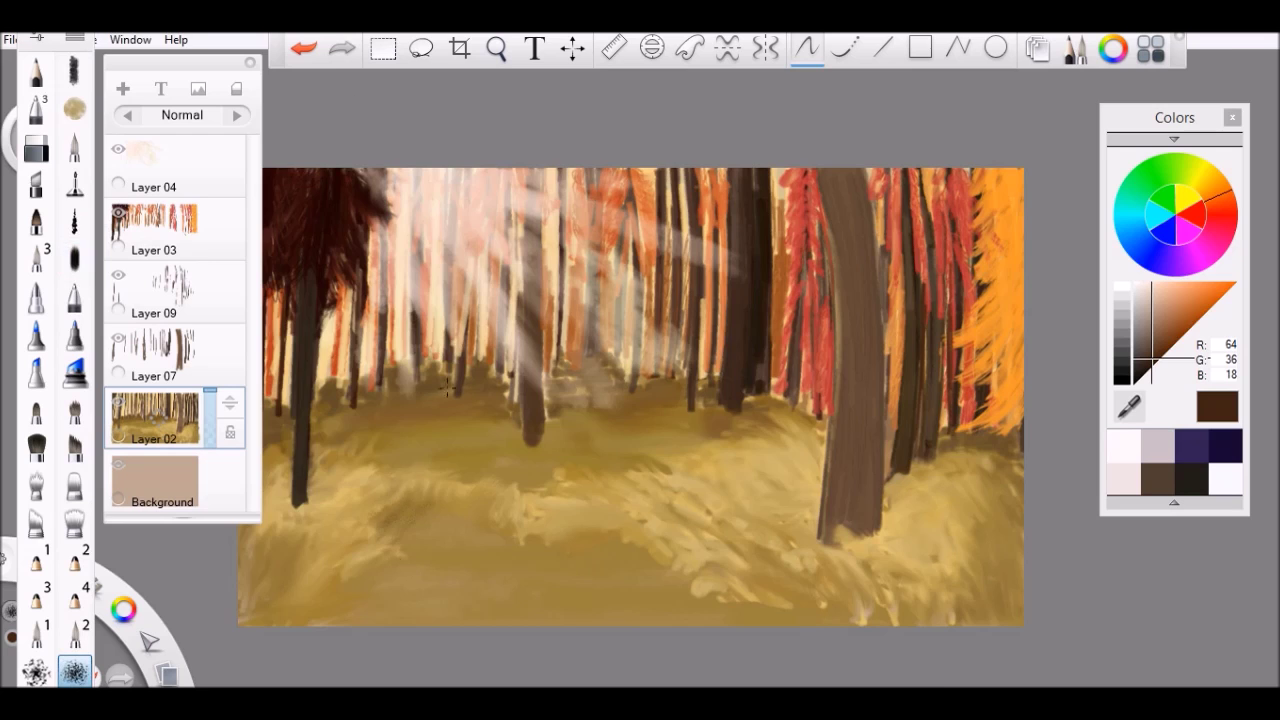
pyautogui.scroll(3, 531, 294)
pyautogui.scroll(-5, 687, 394)
pyautogui.scroll(2, 687, 394)
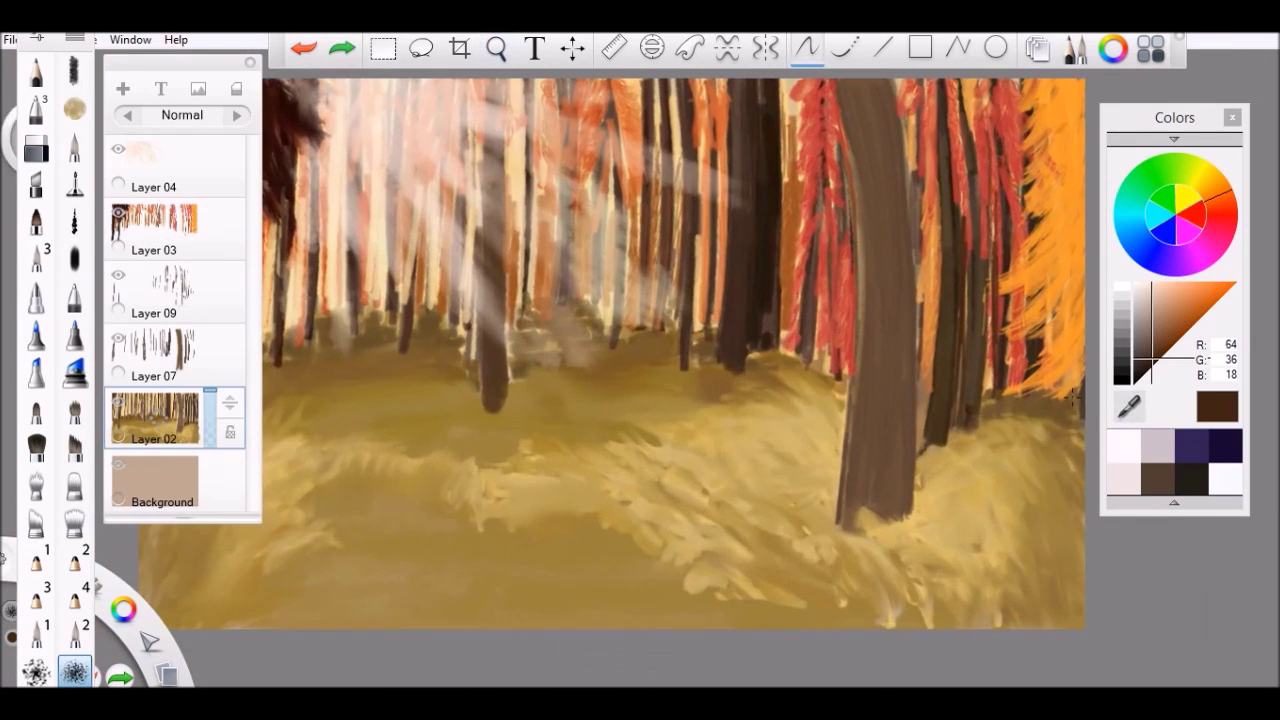
pyautogui.keyDown('alt'); pyautogui.click(860, 460); pyautogui.keyUp('alt')
pyautogui.scroll(2, 857, 463)
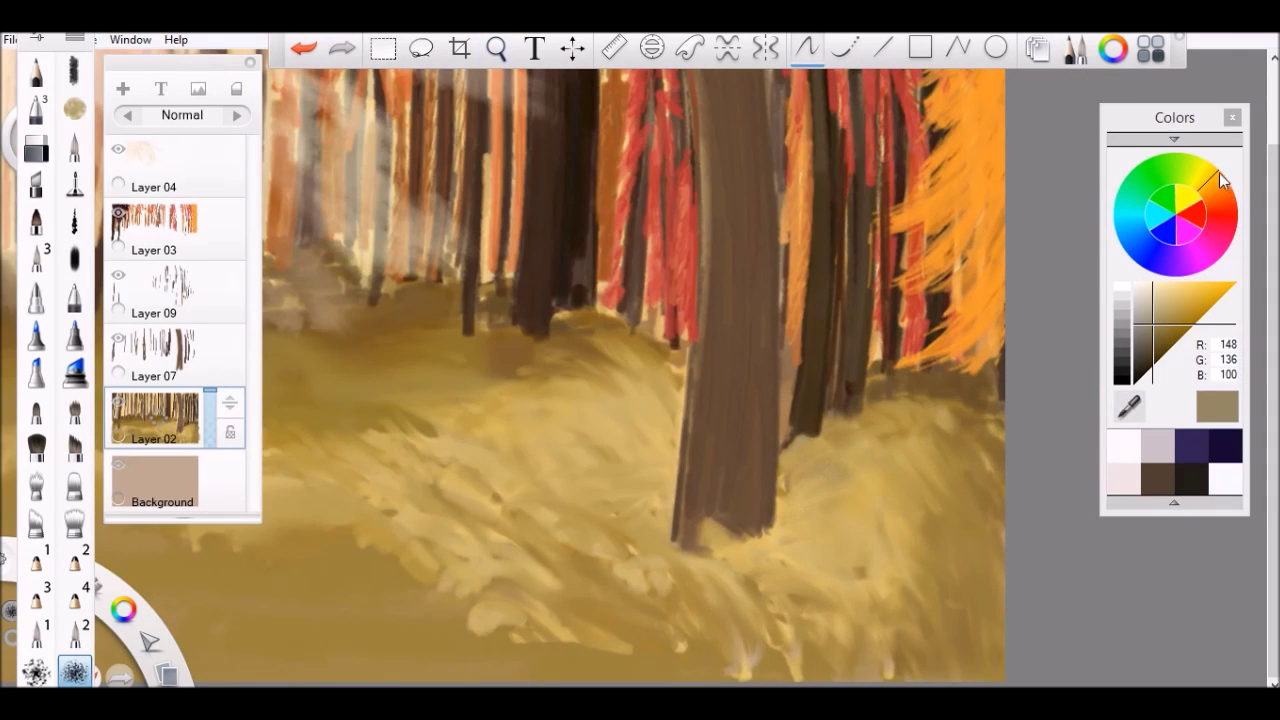
pyautogui.click(1220, 180)
# Add a new layer directly above Layer 02 and dab the tan speckled texture onto the forest floor
pyautogui.scroll(-2, 865, 434)
pyautogui.scroll(1, 865, 434)
pyautogui.scroll(-2, 925, 557)
pyautogui.scroll(2, 925, 557)
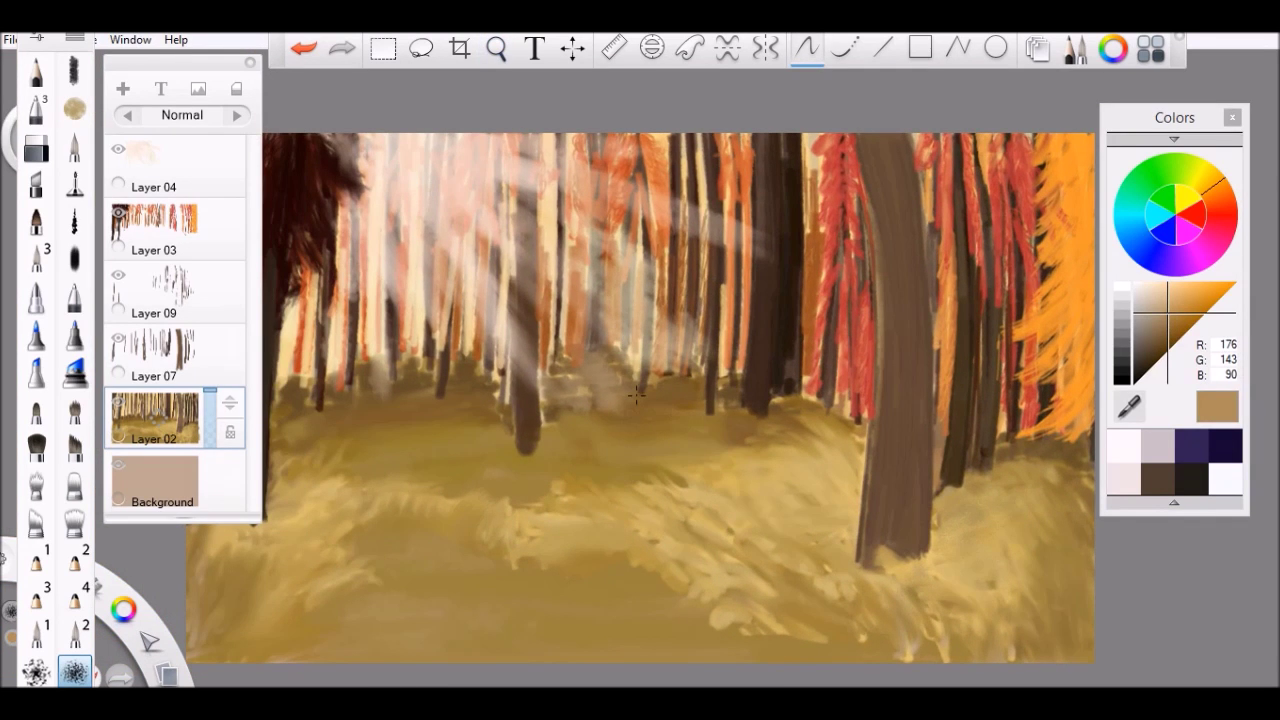
pyautogui.moveTo(528, 286); pyautogui.dragTo(624, 263)
pyautogui.hotkey('ctrl', 'shift', 'n')
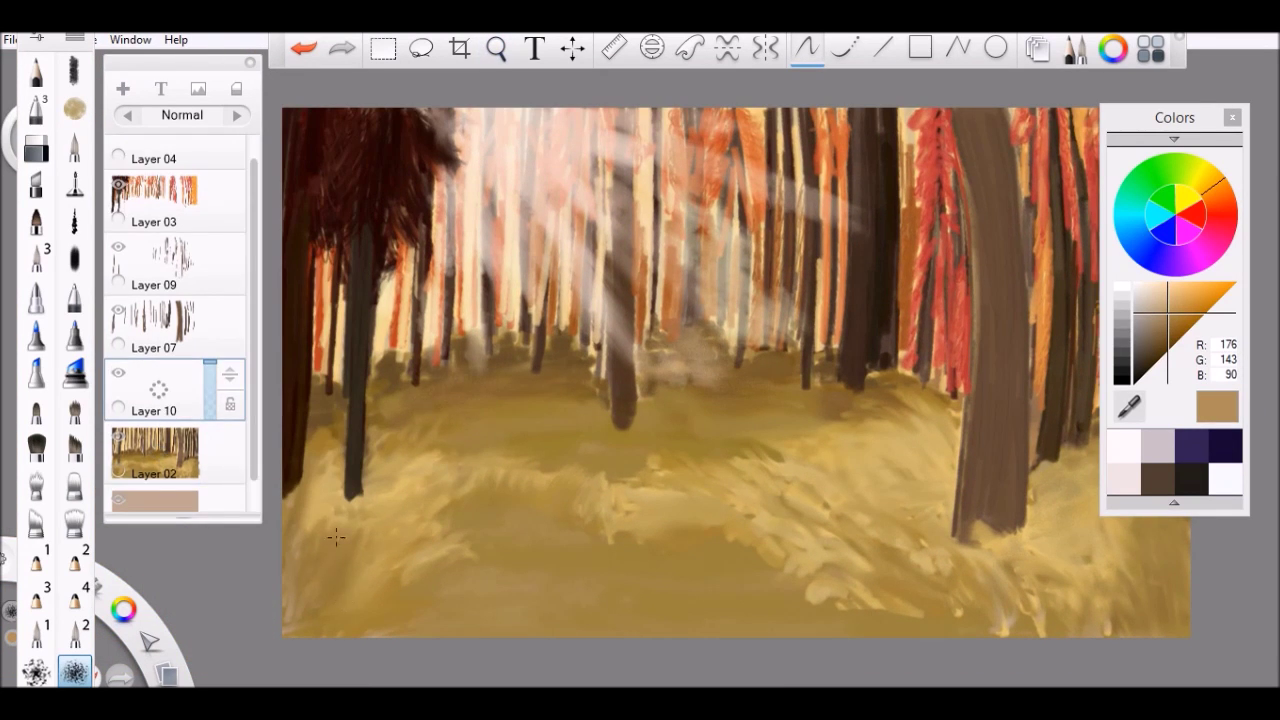
pyautogui.moveTo(434, 394); pyautogui.dragTo(434, 430)
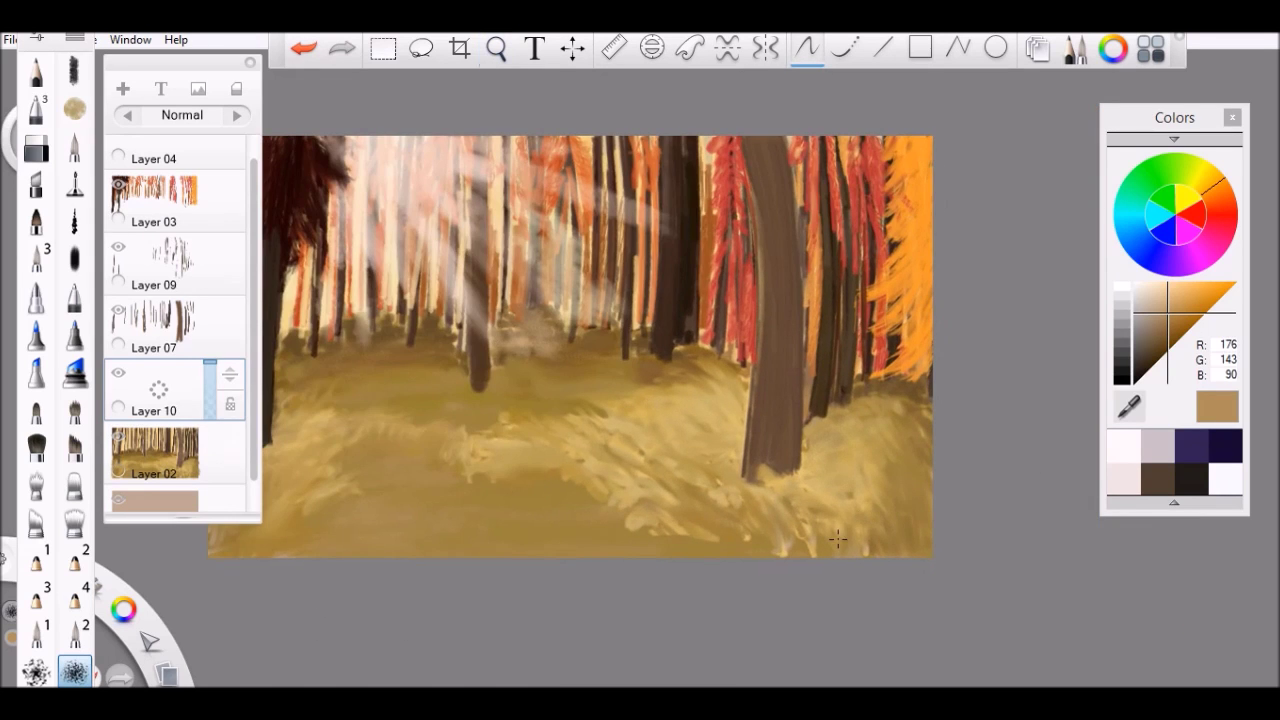
# Sample olive brown RGB 109, 91, 56 and texture the ground along the tree line and around the trunk bases on Layer 10
pyautogui.scroll(5, 680, 320)
pyautogui.keyDown('alt'); pyautogui.click(680, 320); pyautogui.keyUp('alt')
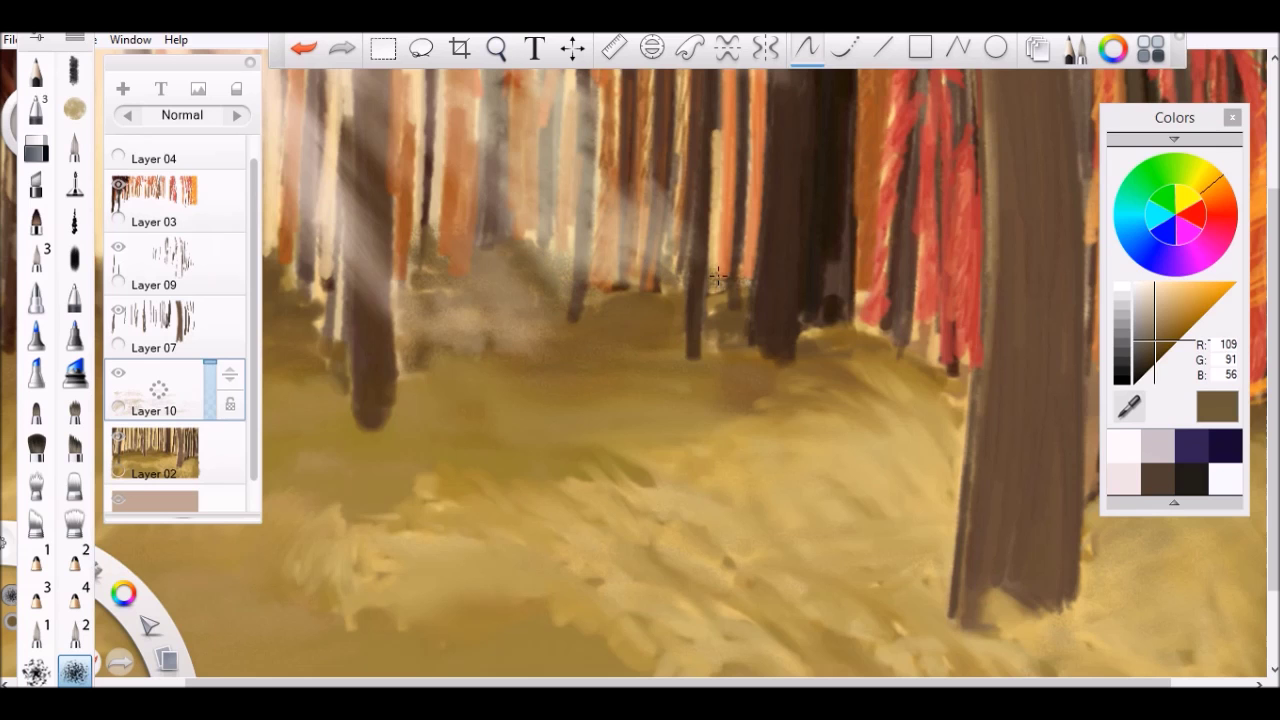
pyautogui.scroll(-3, 717, 276)
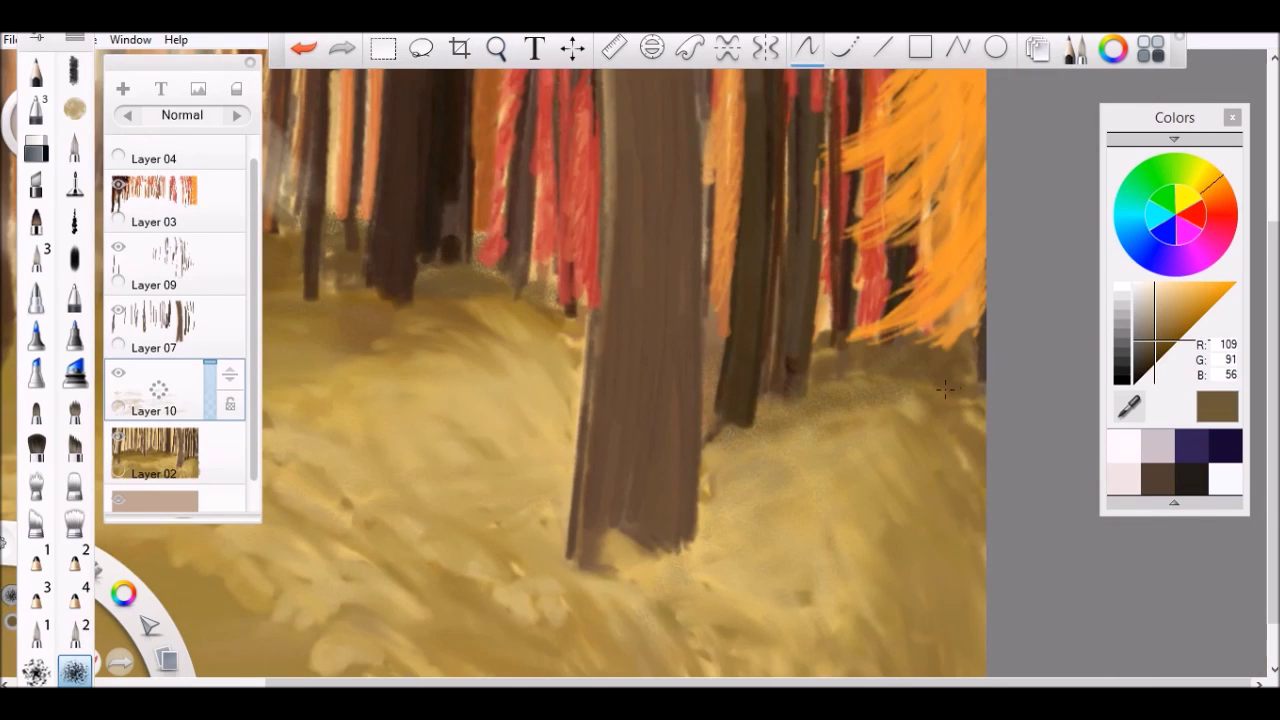
pyautogui.scroll(-3, 951, 589)
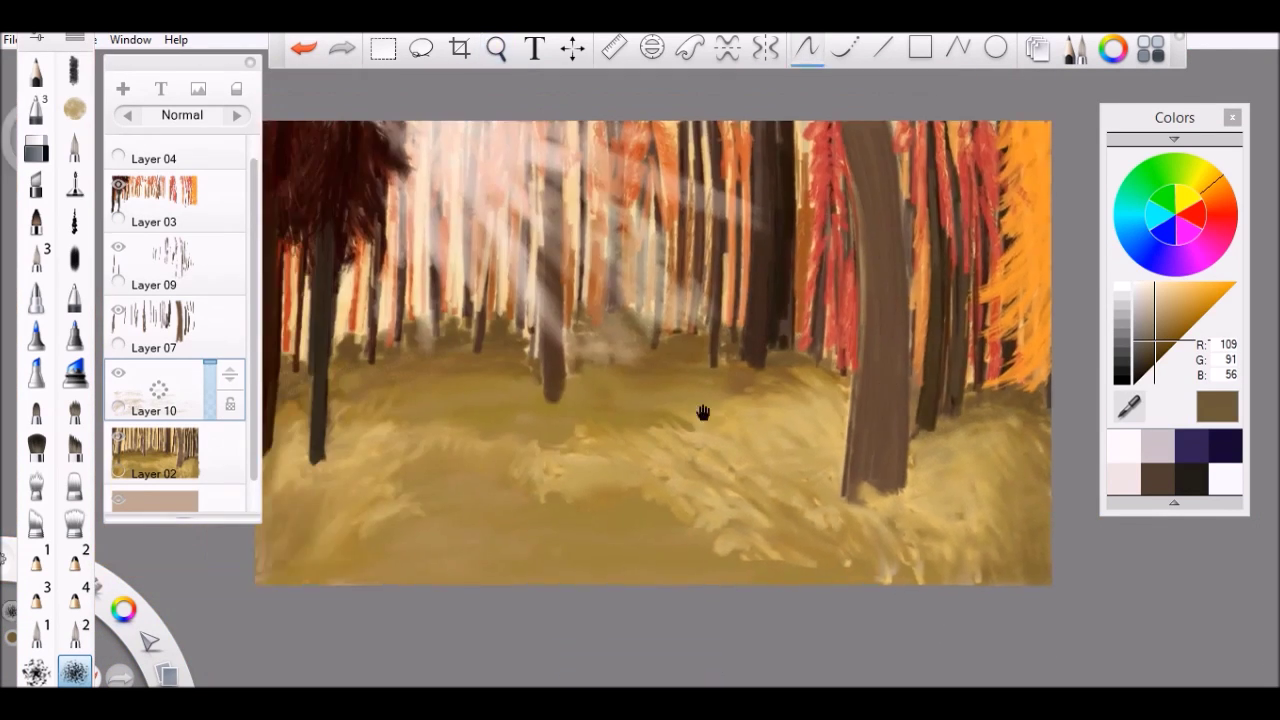
pyautogui.scroll(5, 344, 646)
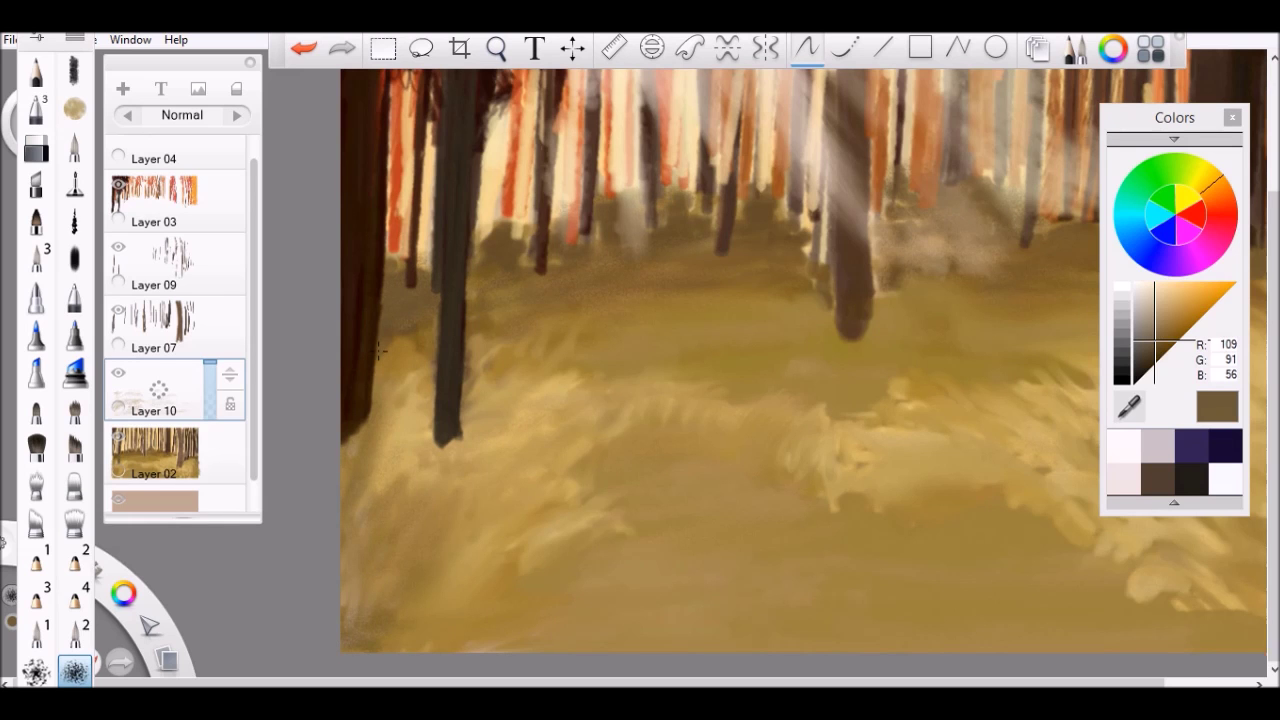
pyautogui.scroll(-2, 392, 539)
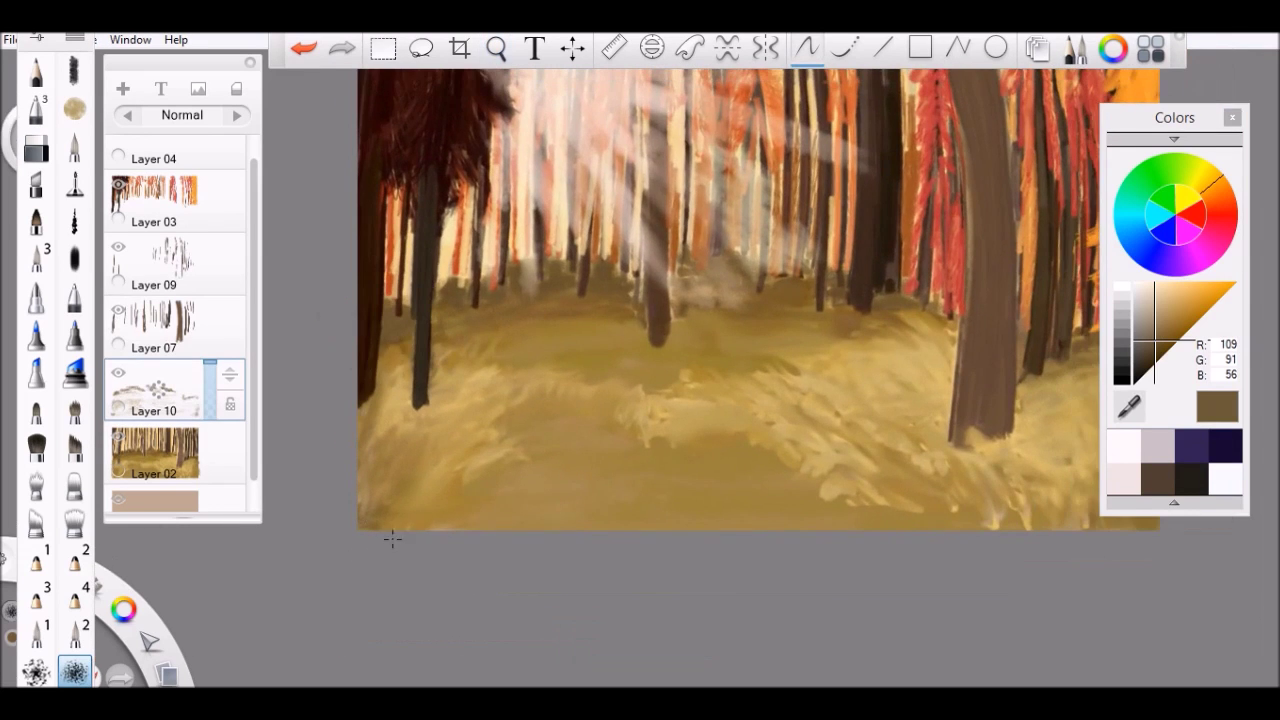
# Texture the grass and foreground on Layer 10 with lighter olive tones RGB 172, 155, 97 and 155, 141, 90
pyautogui.click(1160, 320)
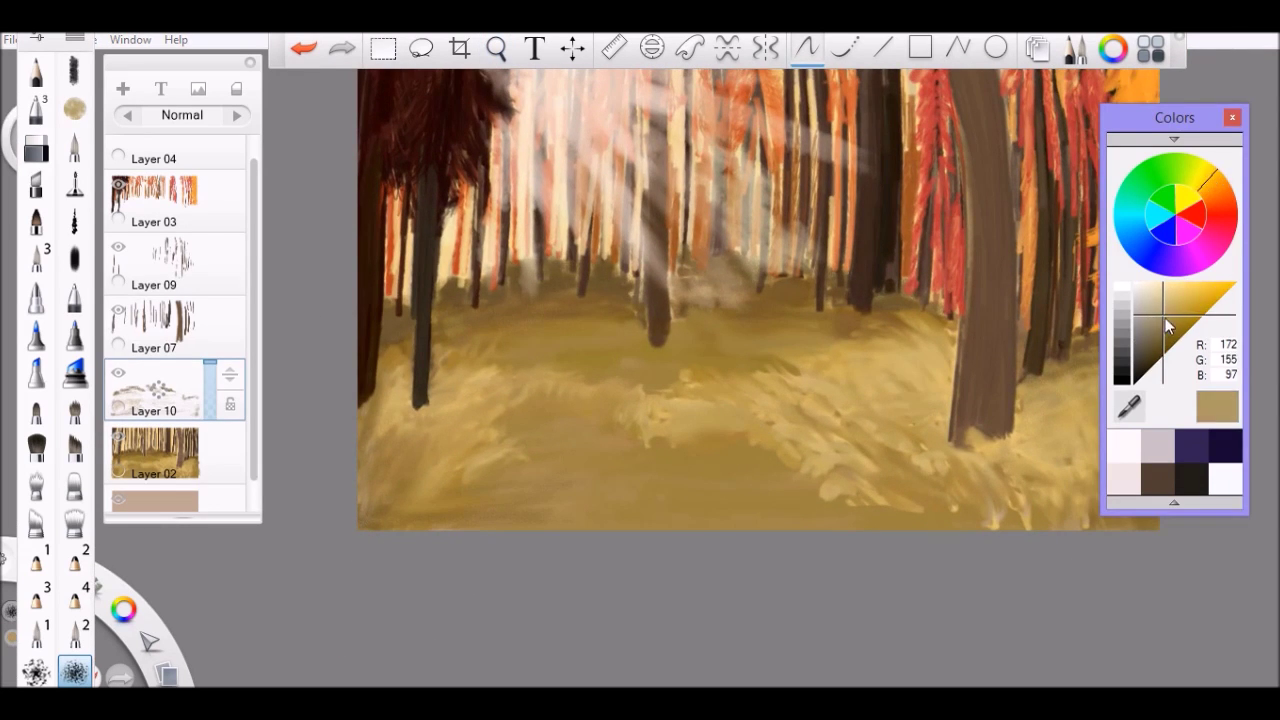
pyautogui.hscroll(3, 593, 320)
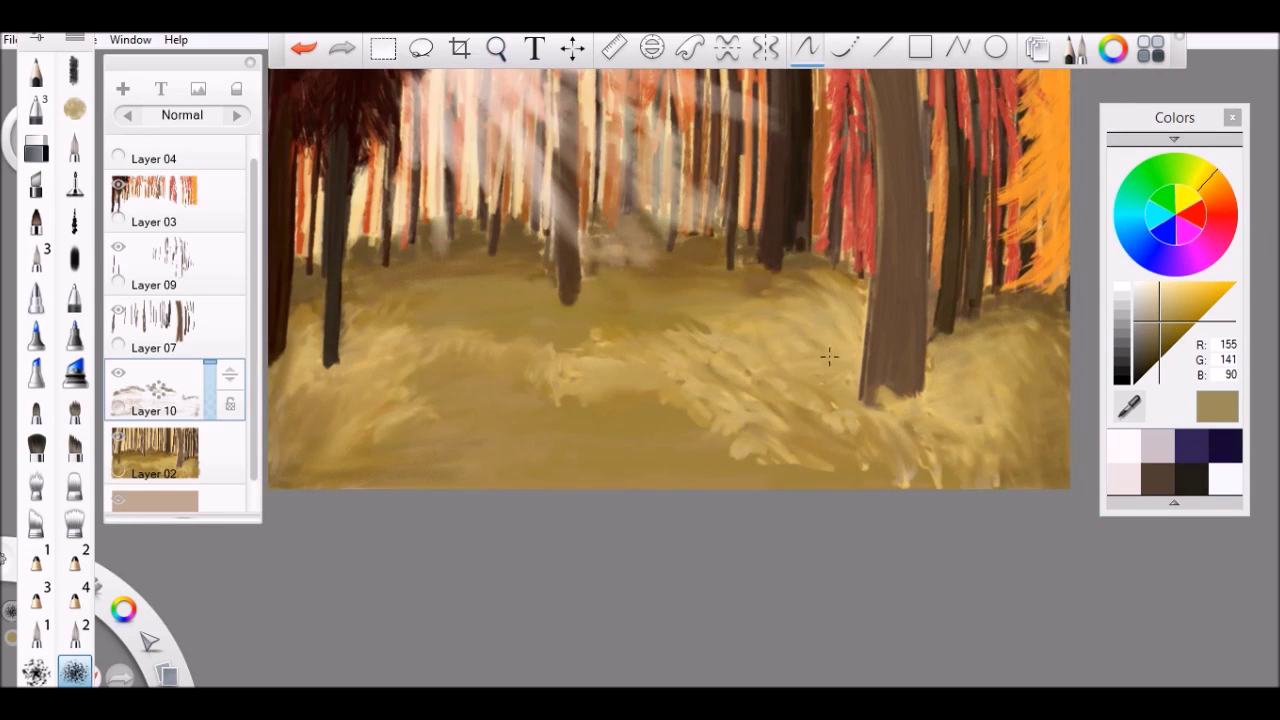
pyautogui.scroll(3, 643, 456)
pyautogui.hscroll(-2, 643, 456)
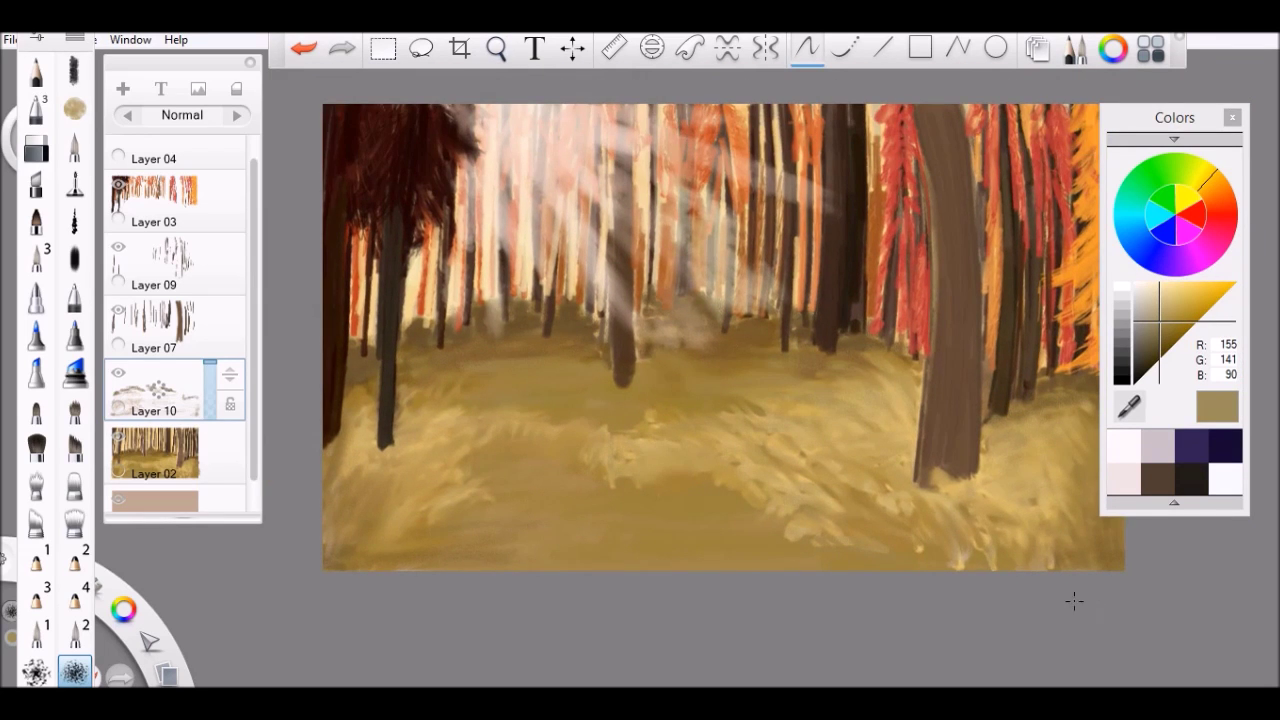
pyautogui.hscroll(-3, 714, 309)
pyautogui.scroll(-3, 668, 454)
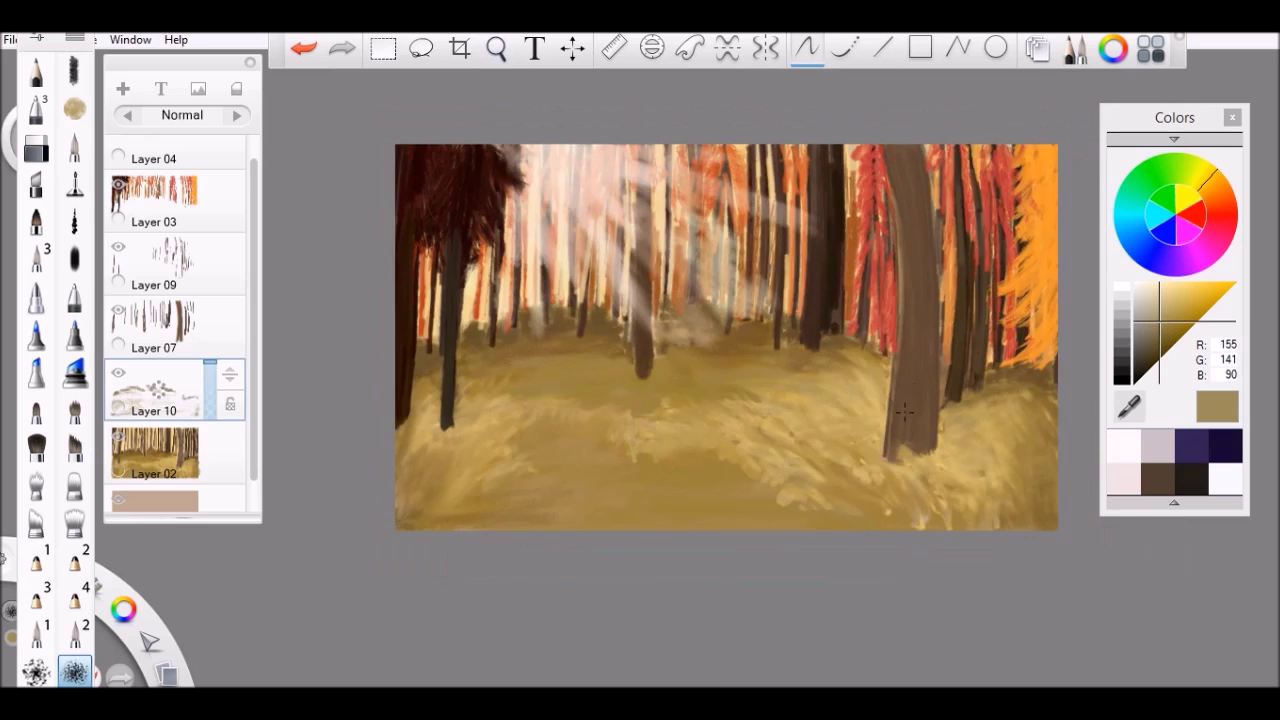
# Brighten the grass clumps on both sides of the path with speckled strokes in pale yellow RGB 225, 202, 125
pyautogui.keyDown('alt'); pyautogui.click(874, 510); pyautogui.keyUp('alt')
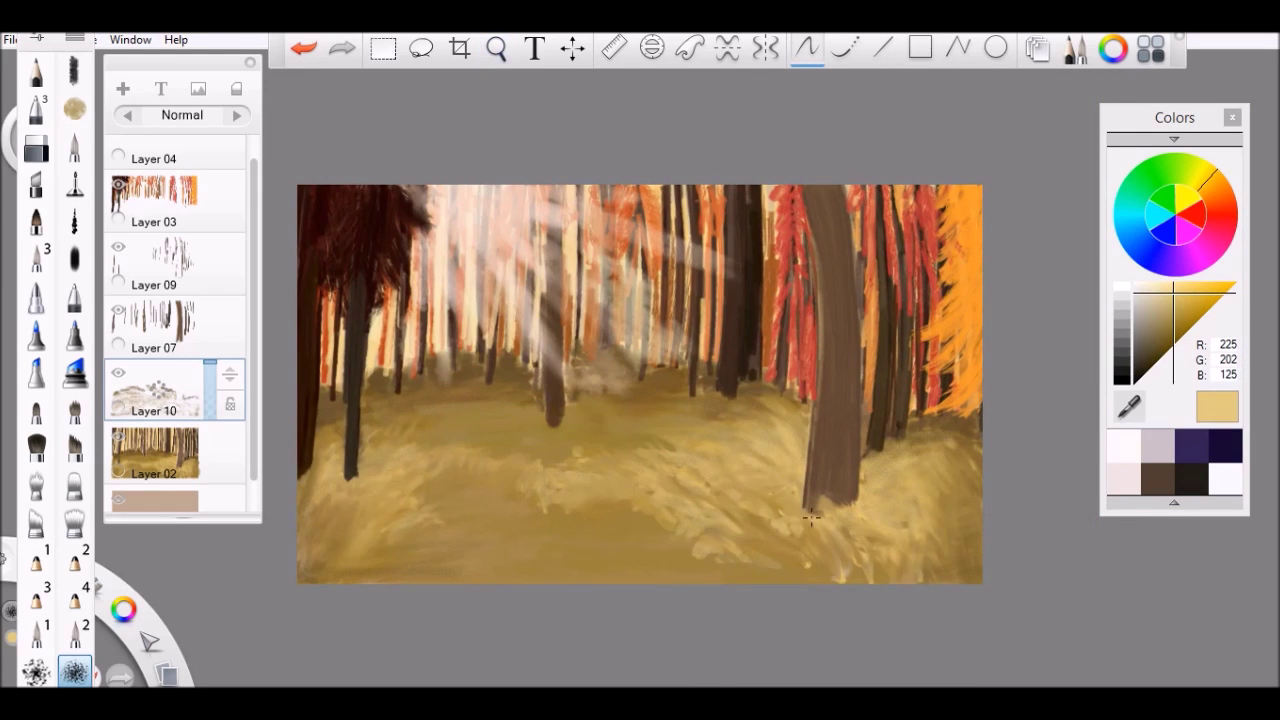
pyautogui.scroll(2, 843, 508)
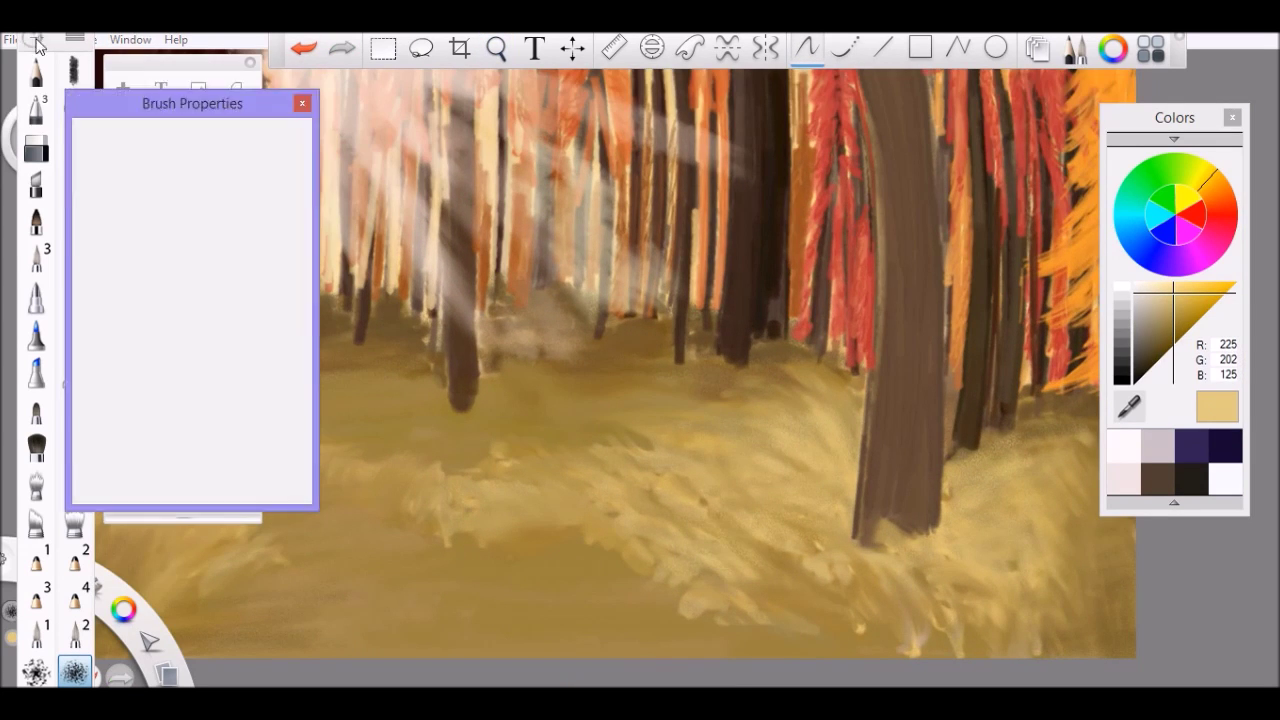
pyautogui.scroll(-1, 776, 646)
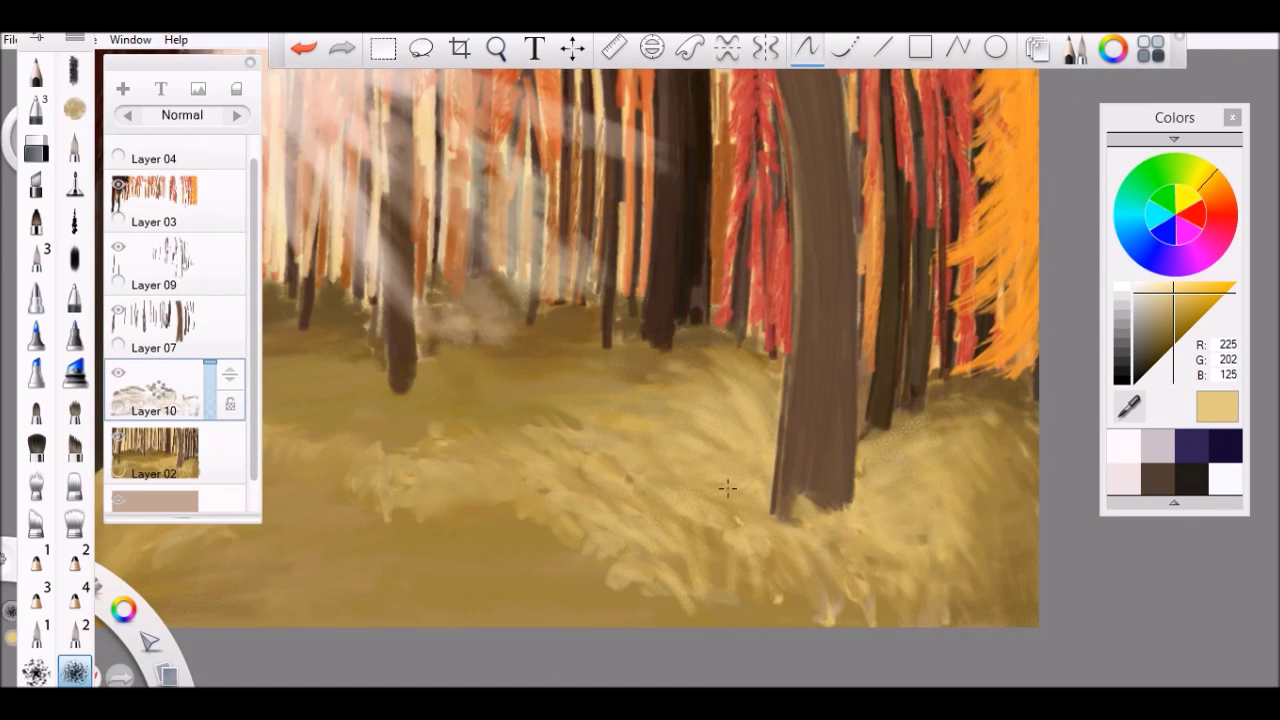
pyautogui.scroll(-1, 858, 431)
pyautogui.scroll(1, 709, 537)
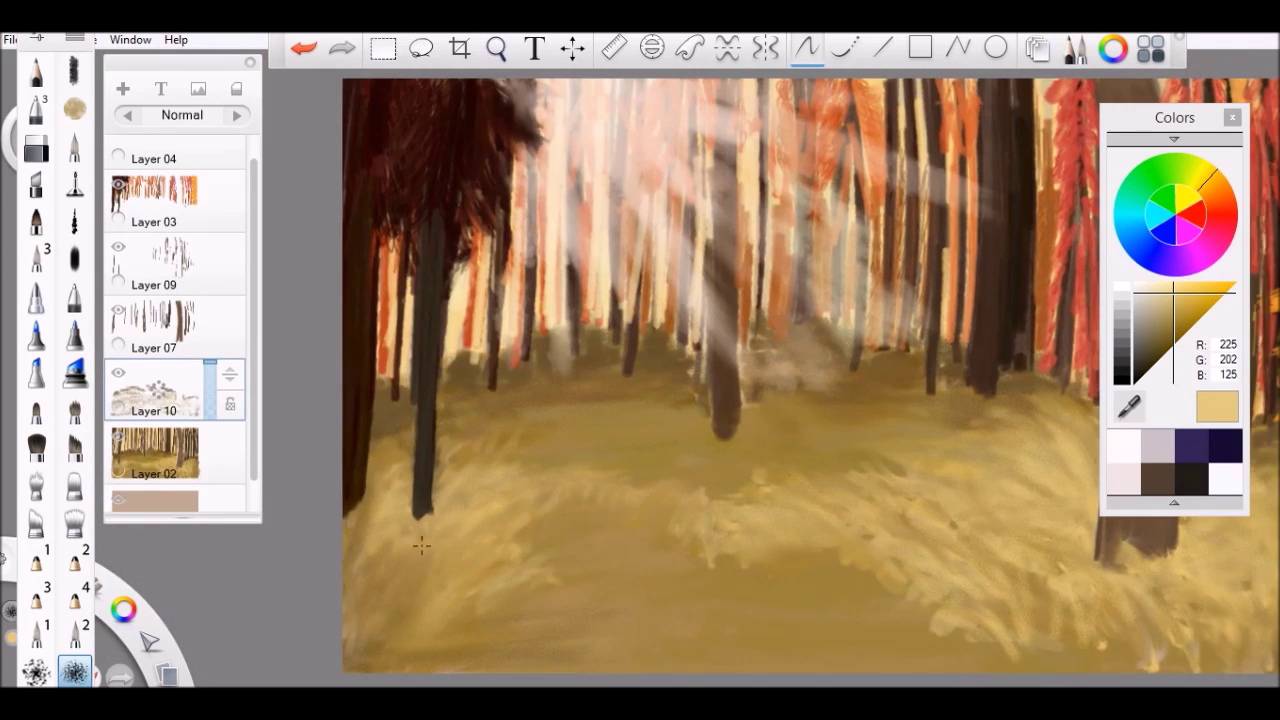
pyautogui.press('space')
pyautogui.moveTo(629, 429); pyautogui.dragTo(421, 611)
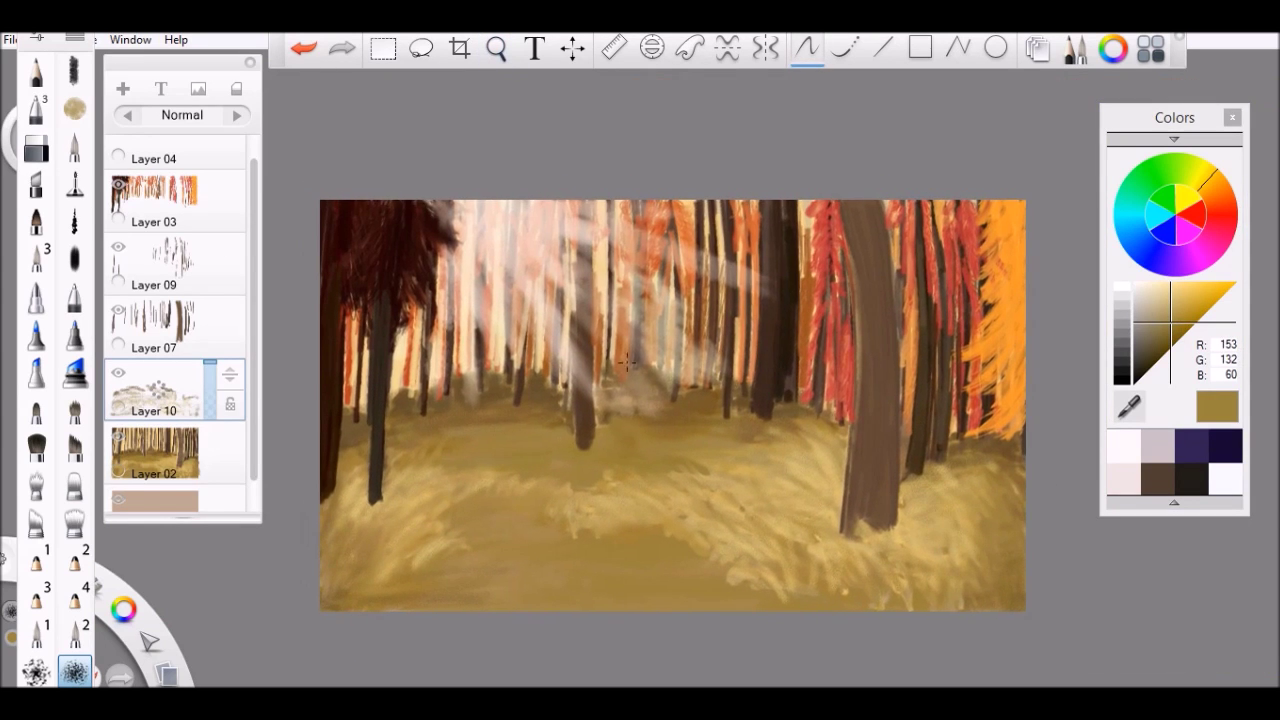
# Merge Layer 09 down into Layer 07, and make Layer 10 the active layer again
pyautogui.click(130, 255)
pyautogui.hotkey('ctrl', 'e')
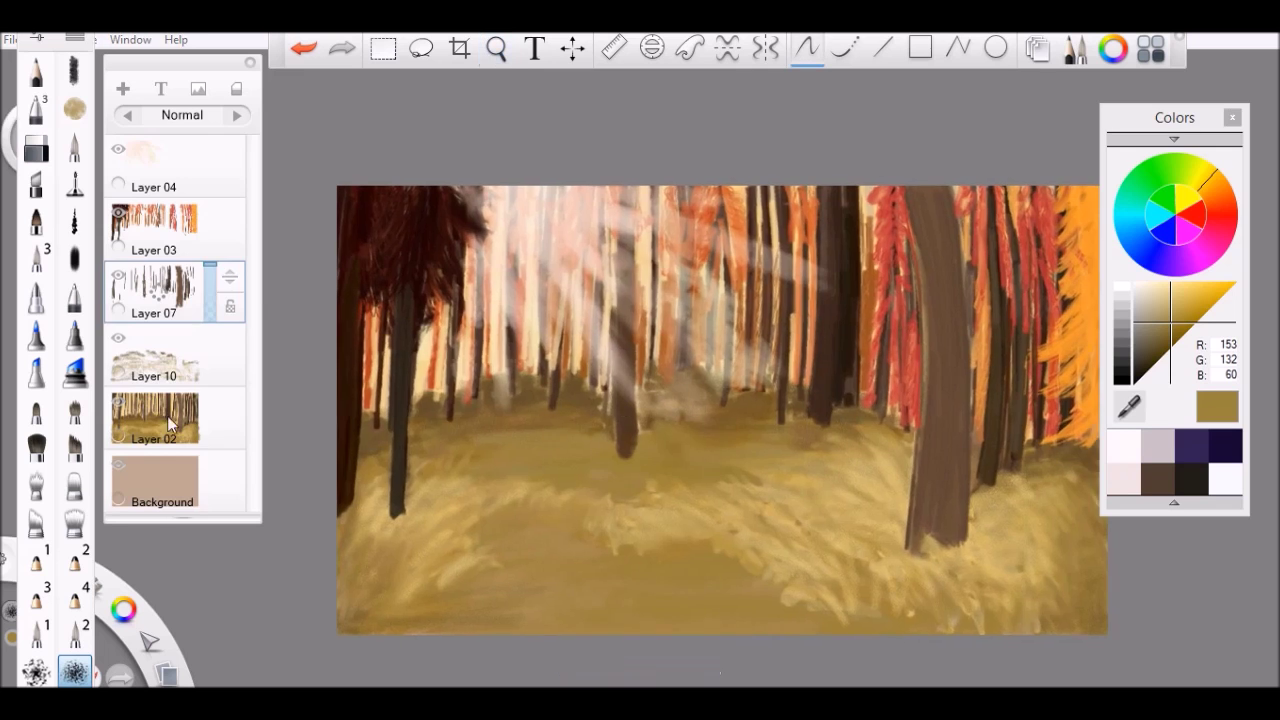
pyautogui.click(209, 405)
pyautogui.click(150, 362)
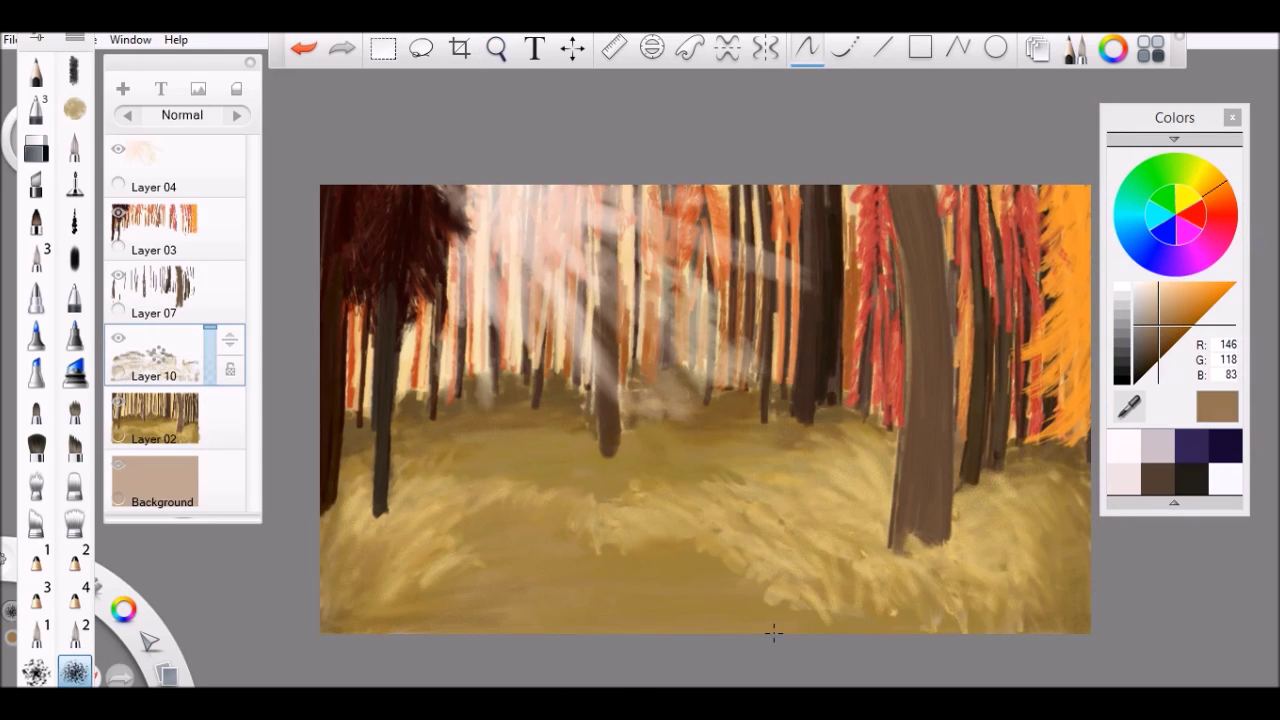
# Warm the path and grass on Layer 10 with speckled strokes in orange tan RGB 188, 141, 86
pyautogui.click(1176, 330)
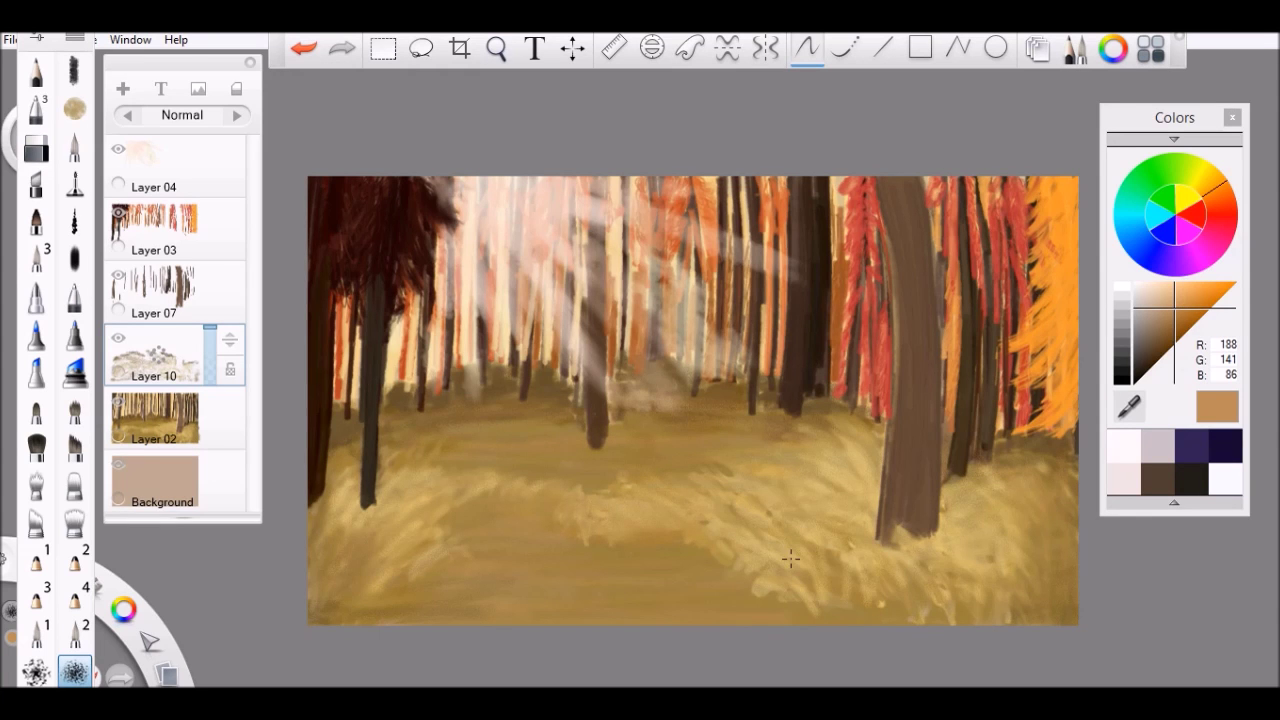
pyautogui.moveTo(790, 560); pyautogui.dragTo(602, 411)
pyautogui.hotkey('ctrl', 'u')
pyautogui.click(640, 387)
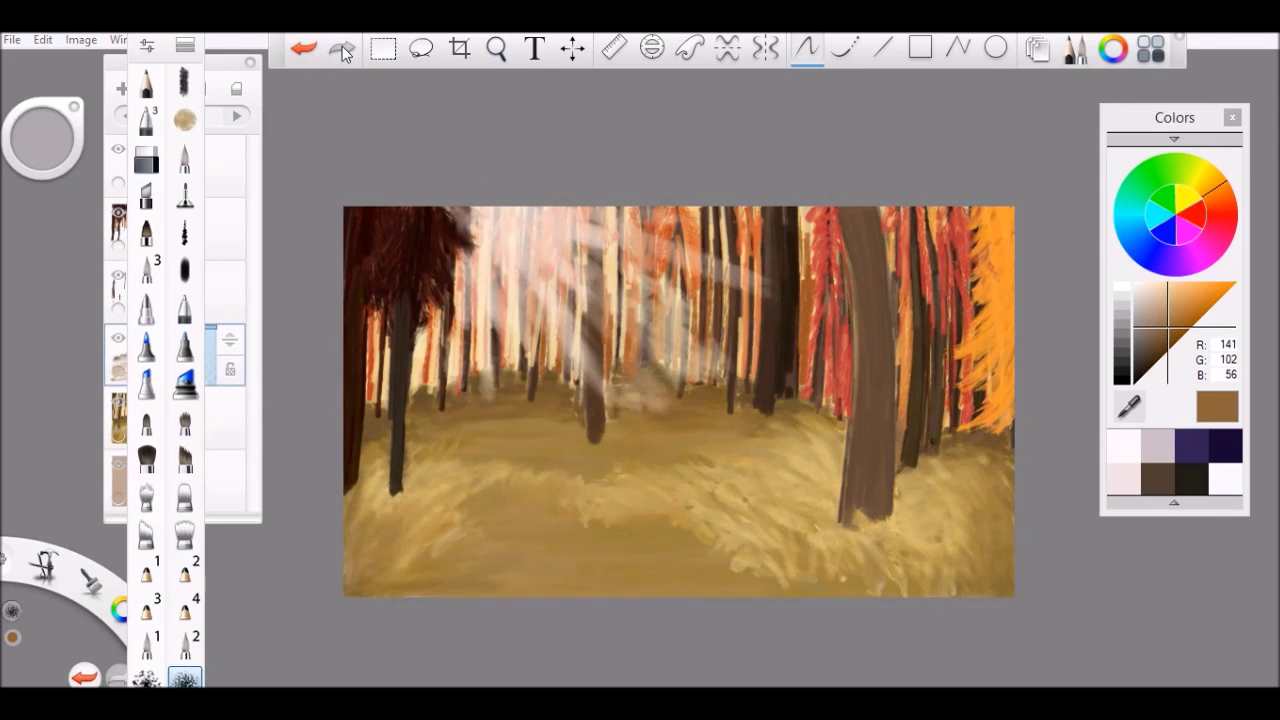
# Texture the path and the ground below the tree line on Layer 10 with brown RGB 124, 81, 42
pyautogui.click(496, 48)
pyautogui.moveTo(560, 380)
pyautogui.mouseDown()
pyautogui.moveTo(600, 428)
pyautogui.moveTo(467, 294)
pyautogui.moveTo(519, 268)
pyautogui.moveTo(674, 420)
pyautogui.moveTo(786, 400)
pyautogui.moveTo(760, 430)
pyautogui.mouseUp()
pyautogui.click(316, 54)
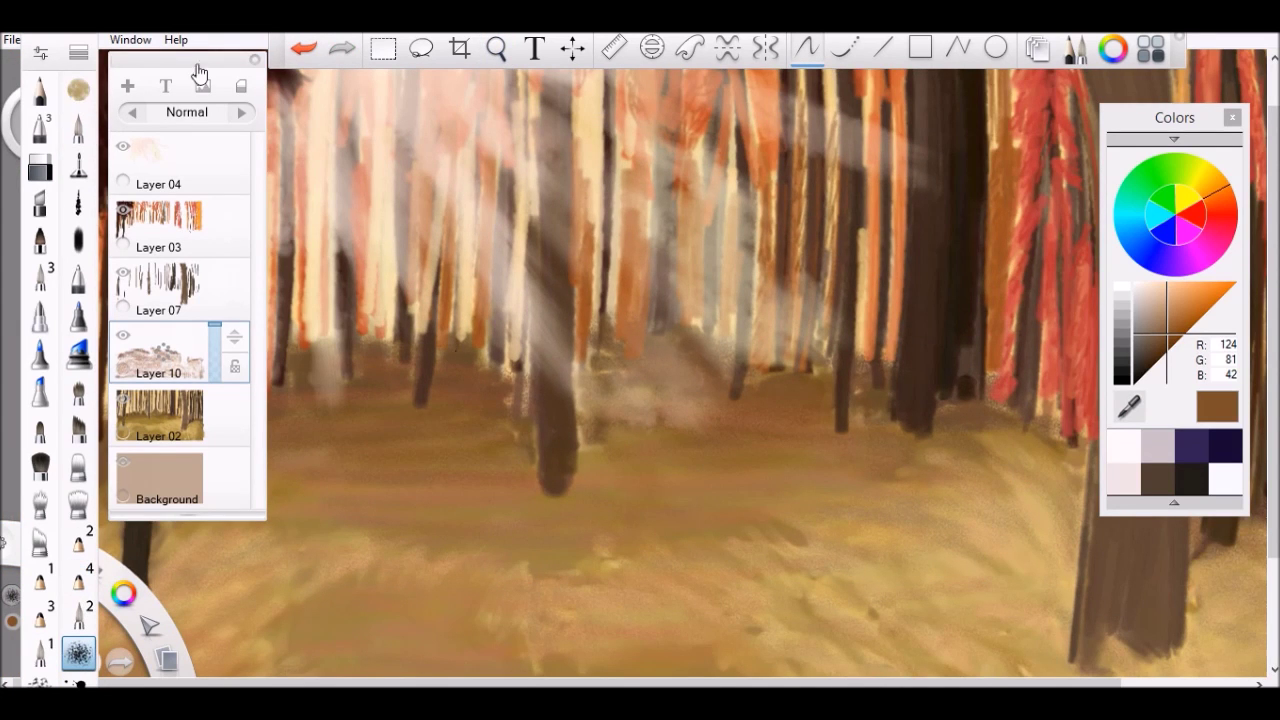
pyautogui.moveTo(199, 74); pyautogui.dragTo(72, 128)
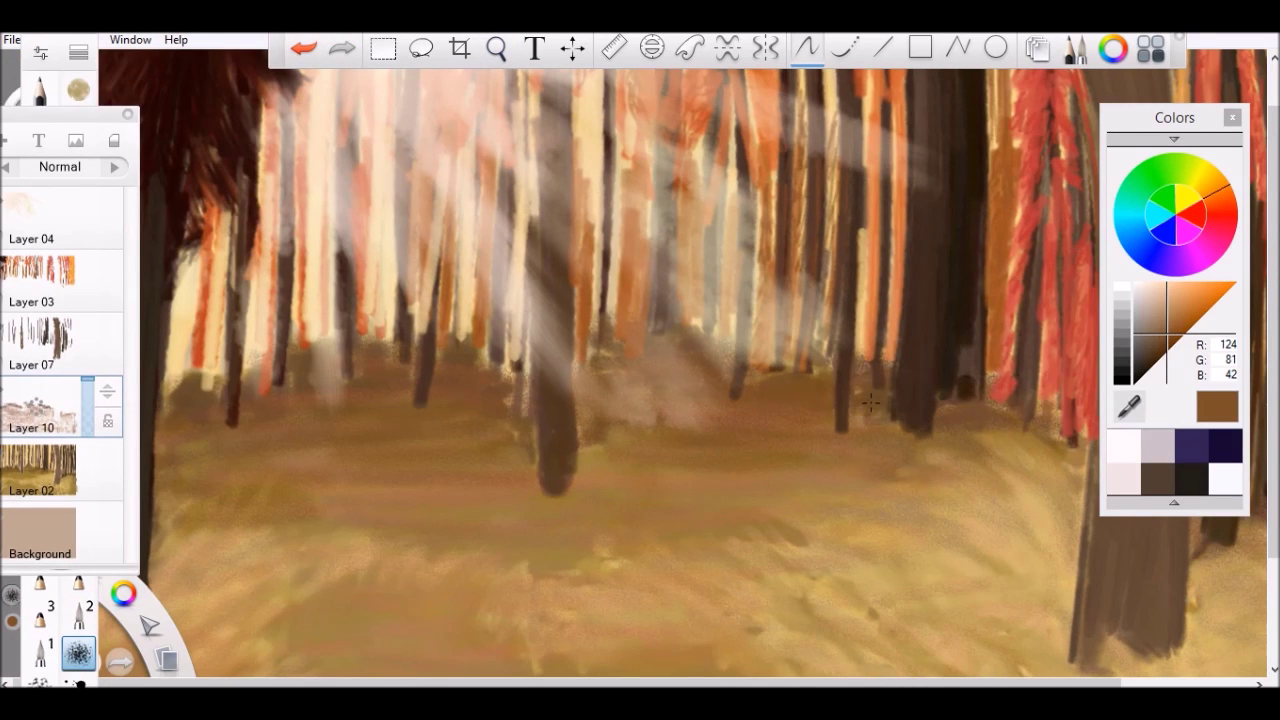
pyautogui.press('Home')
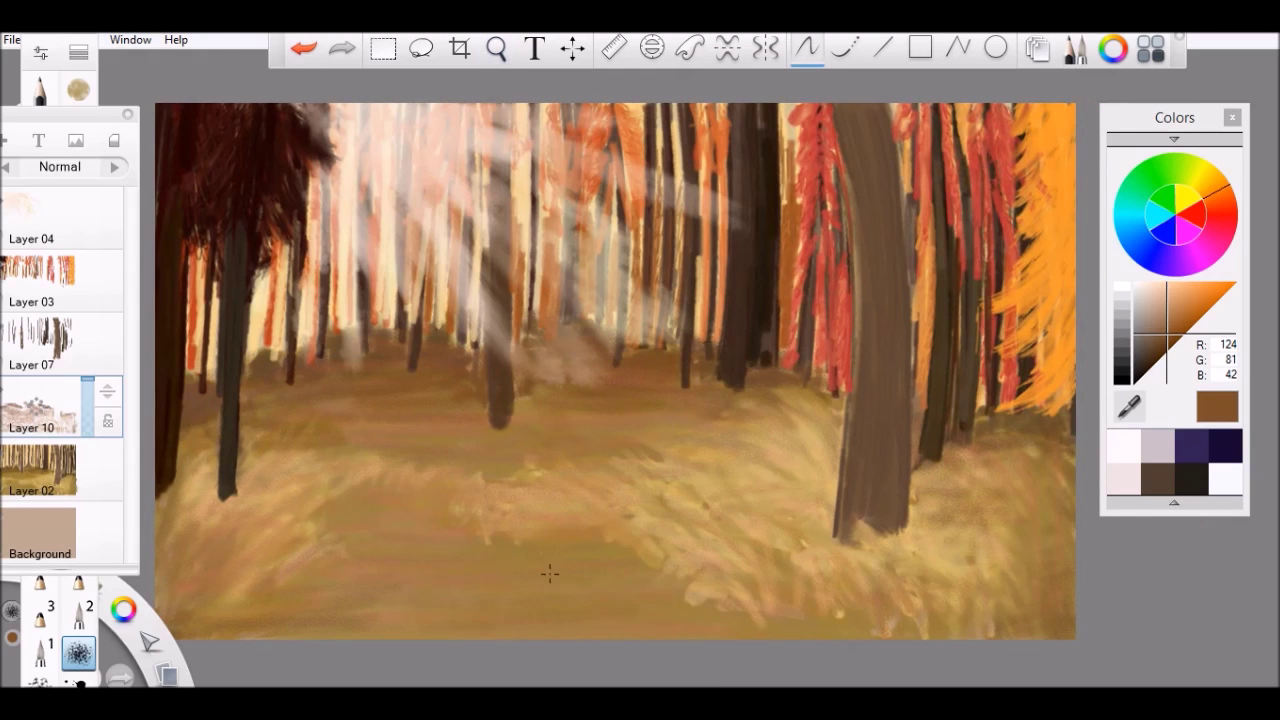
# Blend the middle of the path with sampled browns RGB 148, 115, 59 and 138, 94, 42
pyautogui.scroll(1, 549, 573)
pyautogui.keyDown('alt'); pyautogui.click(518, 445); pyautogui.keyUp('alt')
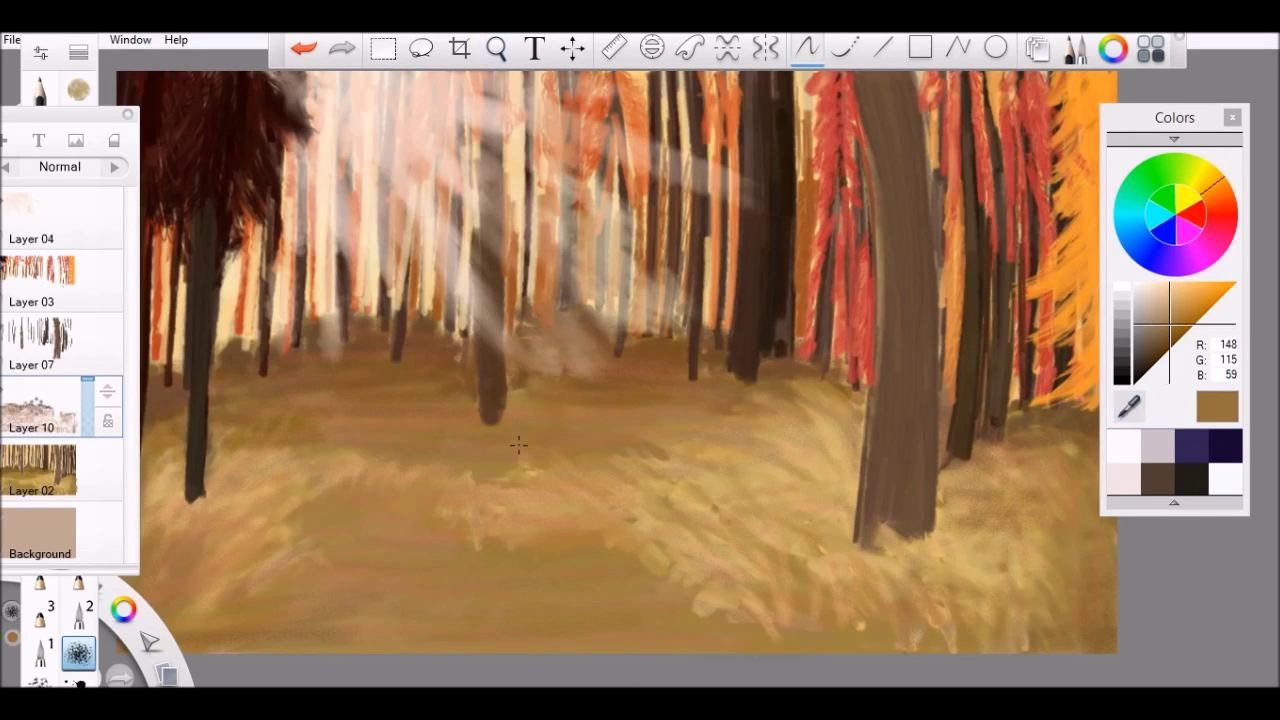
pyautogui.keyDown('alt'); pyautogui.click(600, 413); pyautogui.keyUp('alt')
pyautogui.click(40, 52)
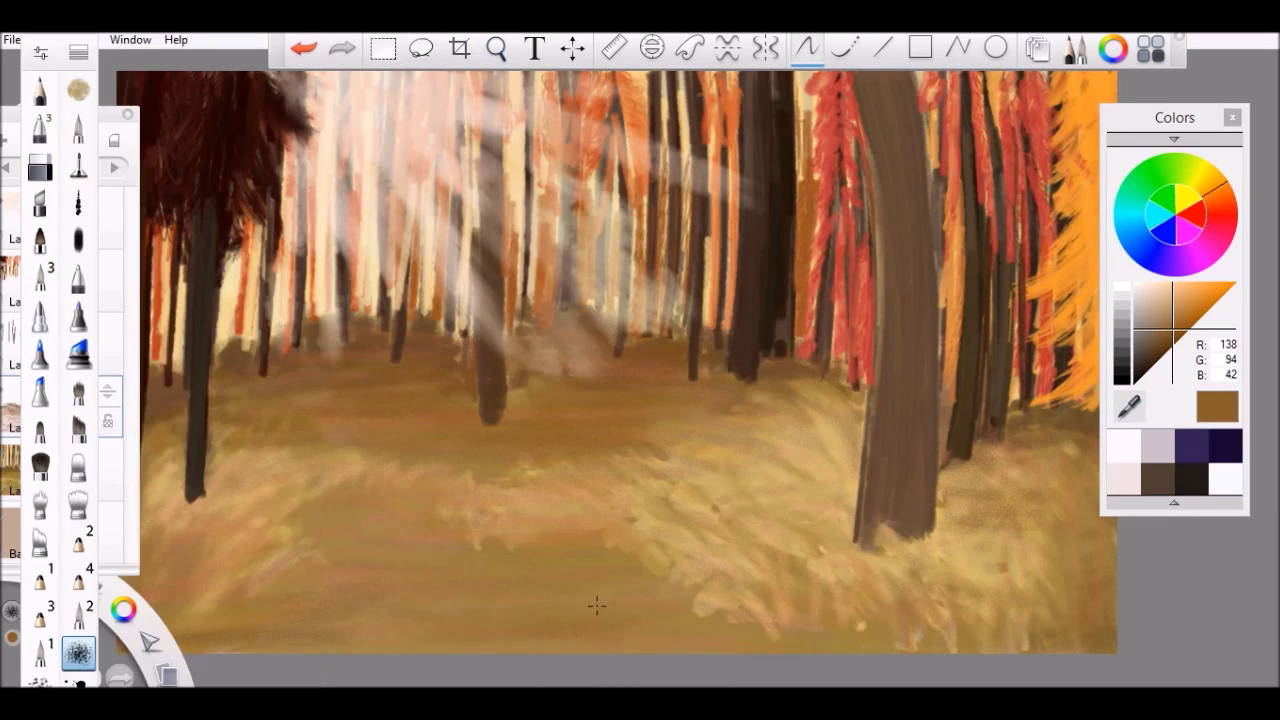
# Add speckled strokes in warm brown RGB 155, 108, 54 to the path's centre on Layer 10
pyautogui.press('space')
pyautogui.moveTo(529, 486); pyautogui.dragTo(648, 415)
pyautogui.press('space')
pyautogui.moveTo(338, 437); pyautogui.dragTo(289, 120)
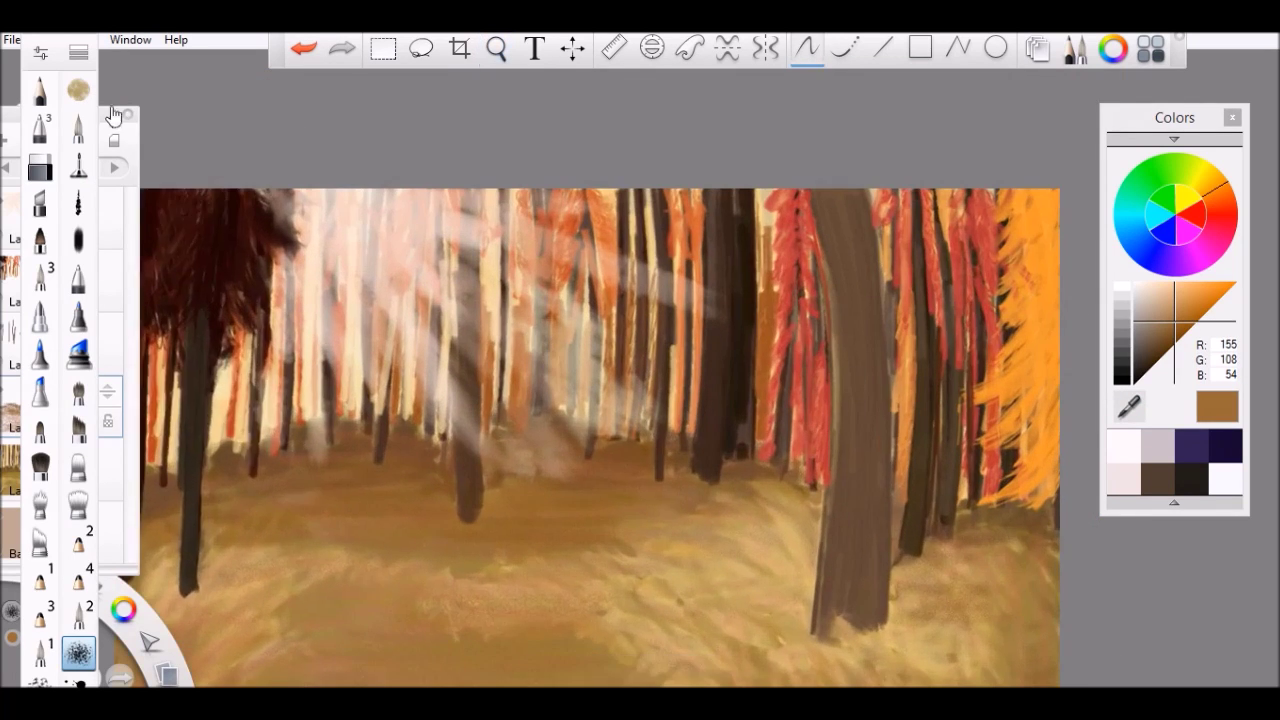
pyautogui.scroll(-10, 535, 360)
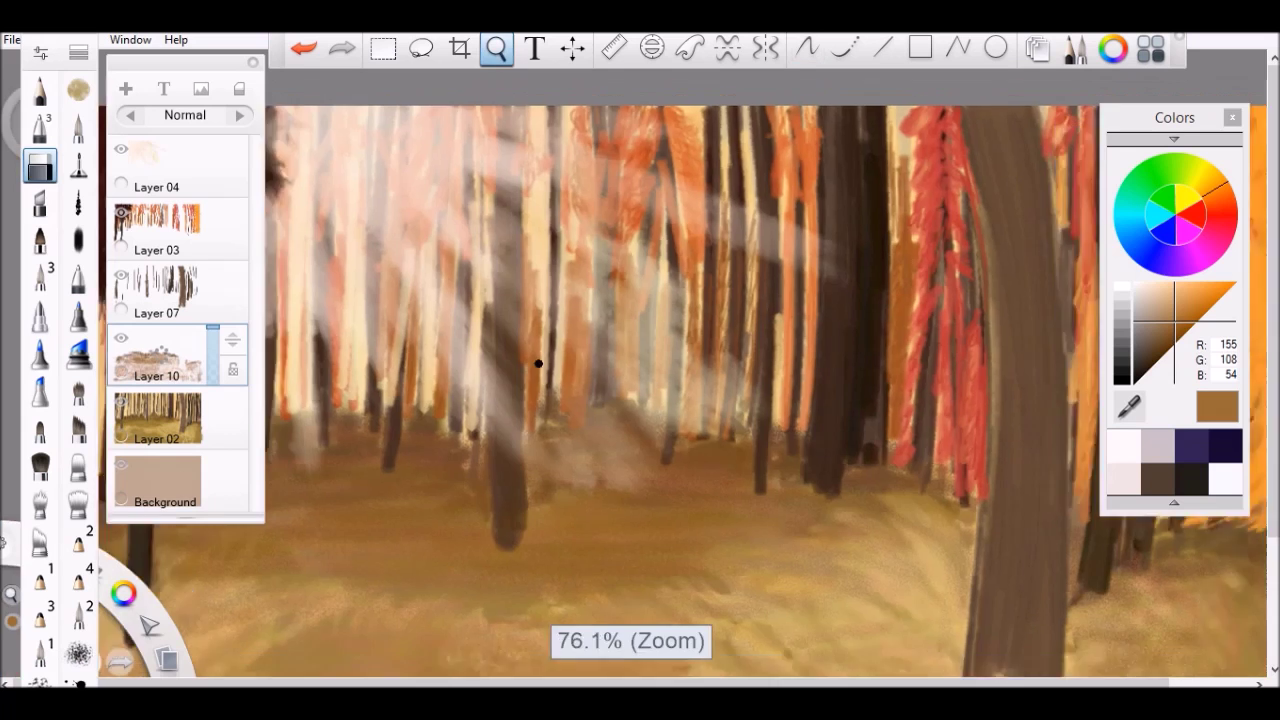
pyautogui.scroll(8, 538, 393)
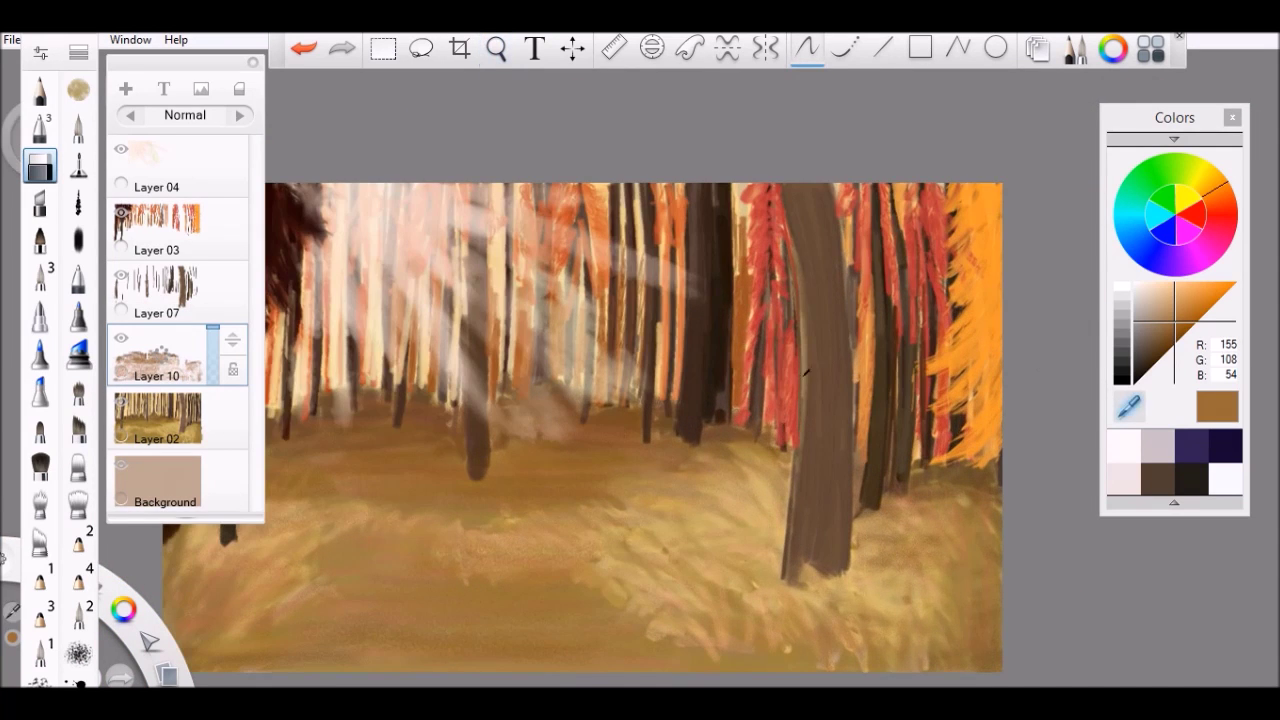
# Try a pale beige RGB 225, 208, 183 highlight along the left edge of the thick trunk on Layer 07, and undo it
pyautogui.click(78, 653)
pyautogui.click(1157, 305)
pyautogui.moveTo(1157, 305); pyautogui.dragTo(1150, 289)
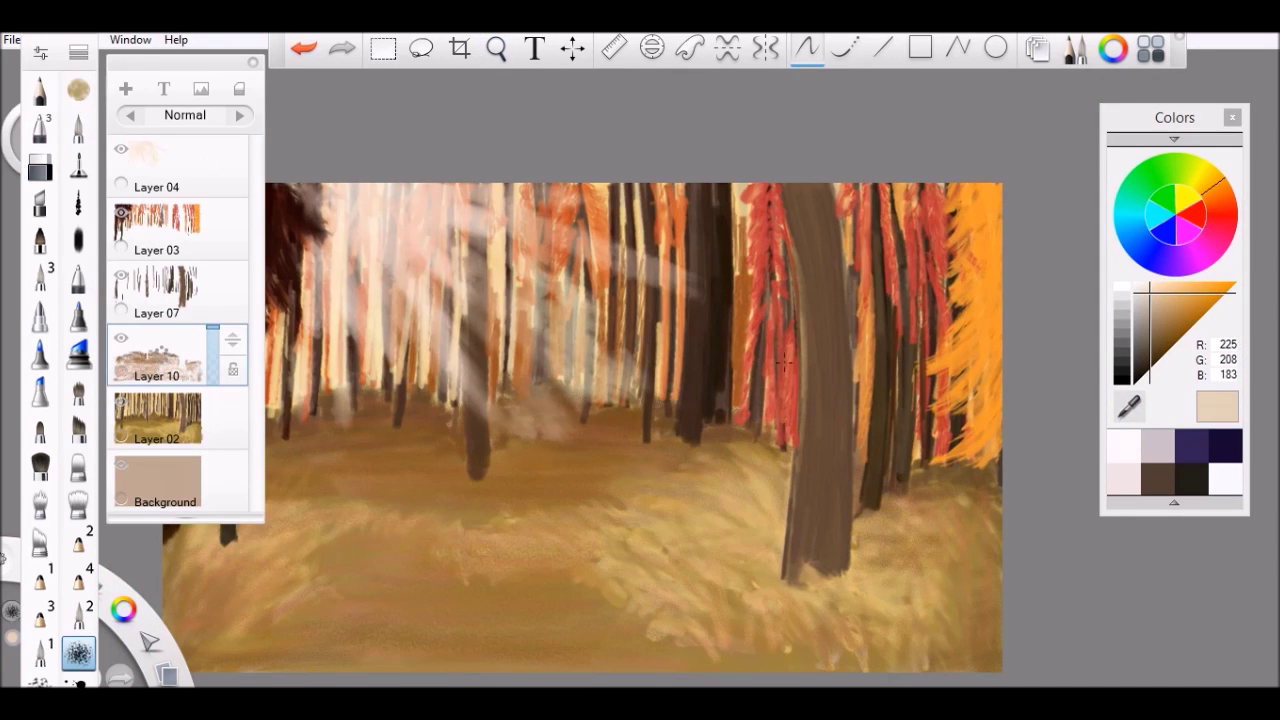
pyautogui.click(157, 290)
pyautogui.moveTo(78, 653); pyautogui.dragTo(78, 88)
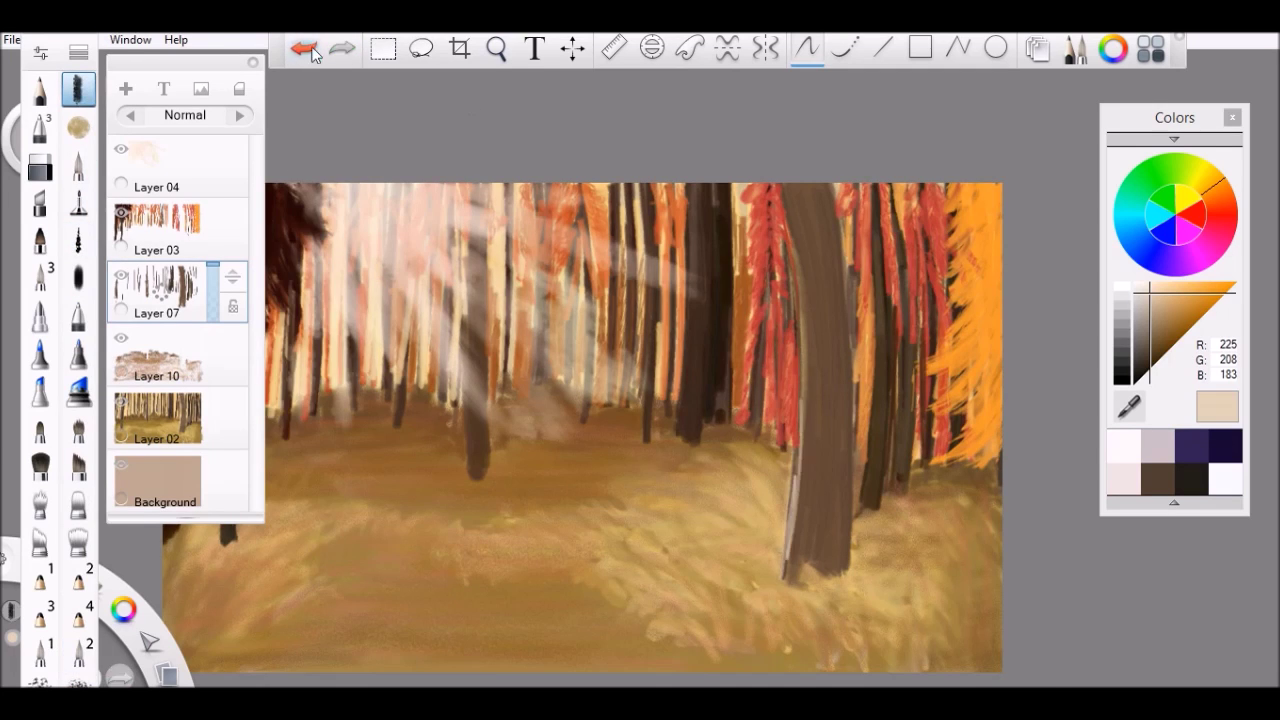
pyautogui.scroll(2, 710, 425)
pyautogui.hotkey('ctrl', 'z')
pyautogui.scroll(-2, 649, 371)
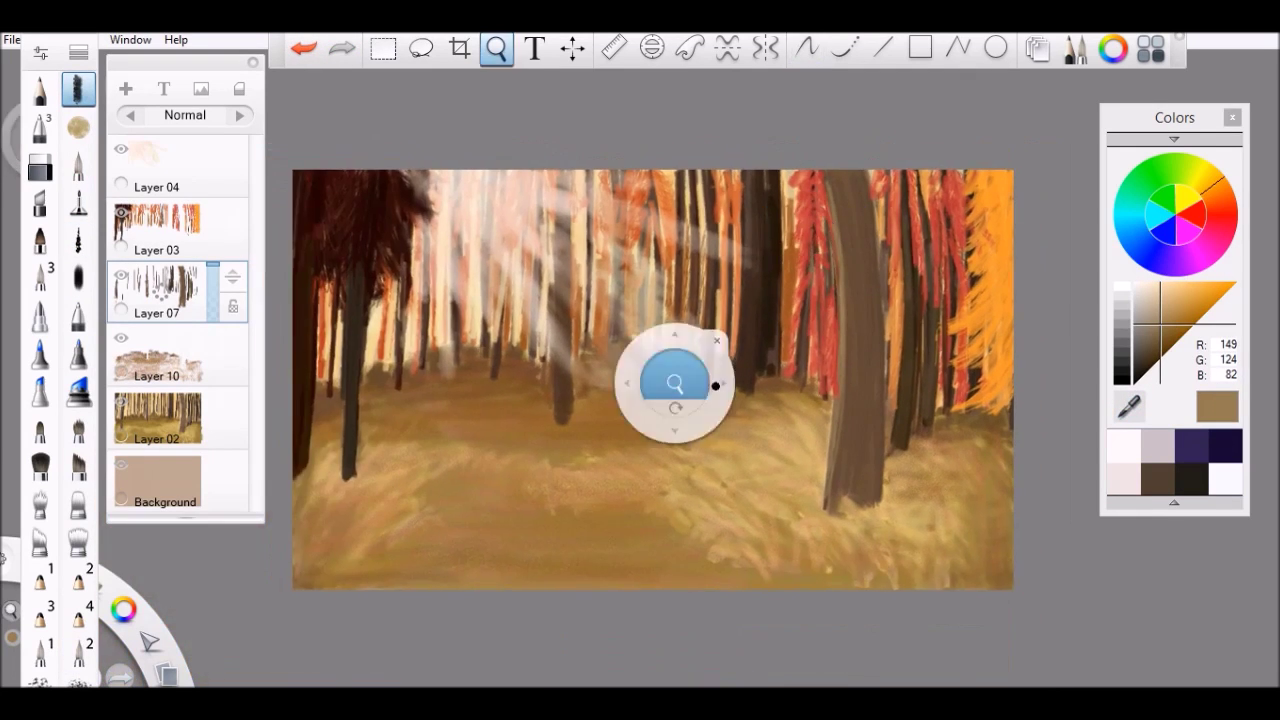
# Try light brown RGB 149, 124, 82 strokes on the central trunk on Layer 03, and undo them
pyautogui.scroll(2, 866, 351)
pyautogui.hotkey('ctrl', 'z')
pyautogui.scroll(2, 509, 305)
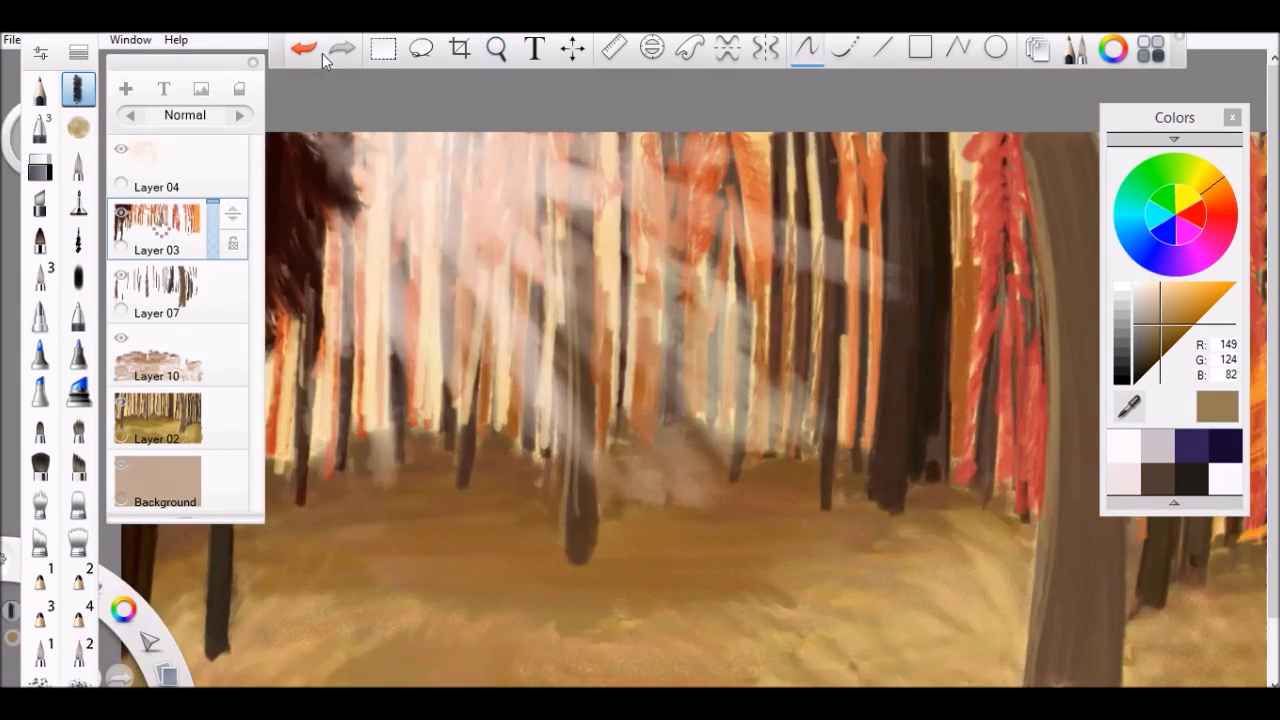
pyautogui.scroll(-3, 578, 487)
pyautogui.scroll(2, 586, 286)
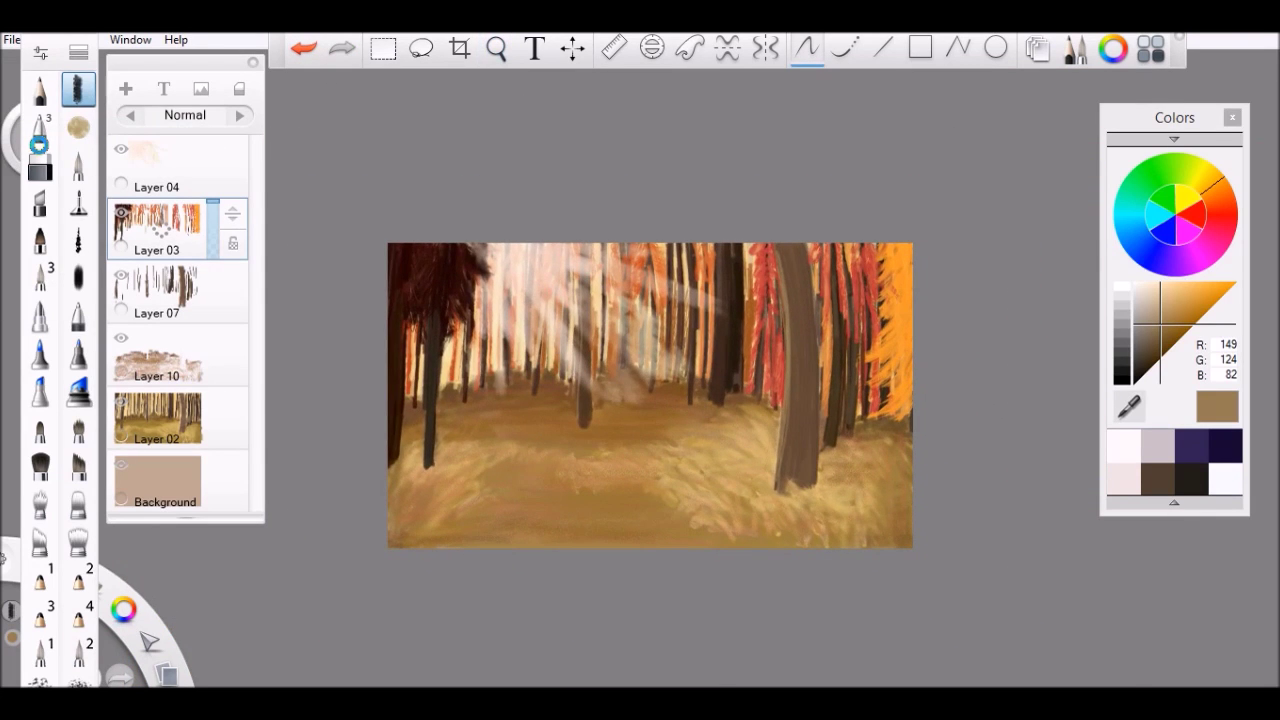
# Sample dark brown RGB 48, 27, 6 and paint down the leftmost trunk on Layer 03, extending its base into the grass
pyautogui.scroll(3, 922, 328)
pyautogui.press('space')
pyautogui.moveTo(571, 343); pyautogui.dragTo(551, 227)
pyautogui.scroll(1, 551, 227)
pyautogui.keyDown('alt'); pyautogui.click(430, 330); pyautogui.keyUp('alt')
pyautogui.moveTo(426, 444); pyautogui.dragTo(426, 572)
pyautogui.moveTo(428, 324); pyautogui.dragTo(428, 384)
pyautogui.scroll(-2, 640, 400)
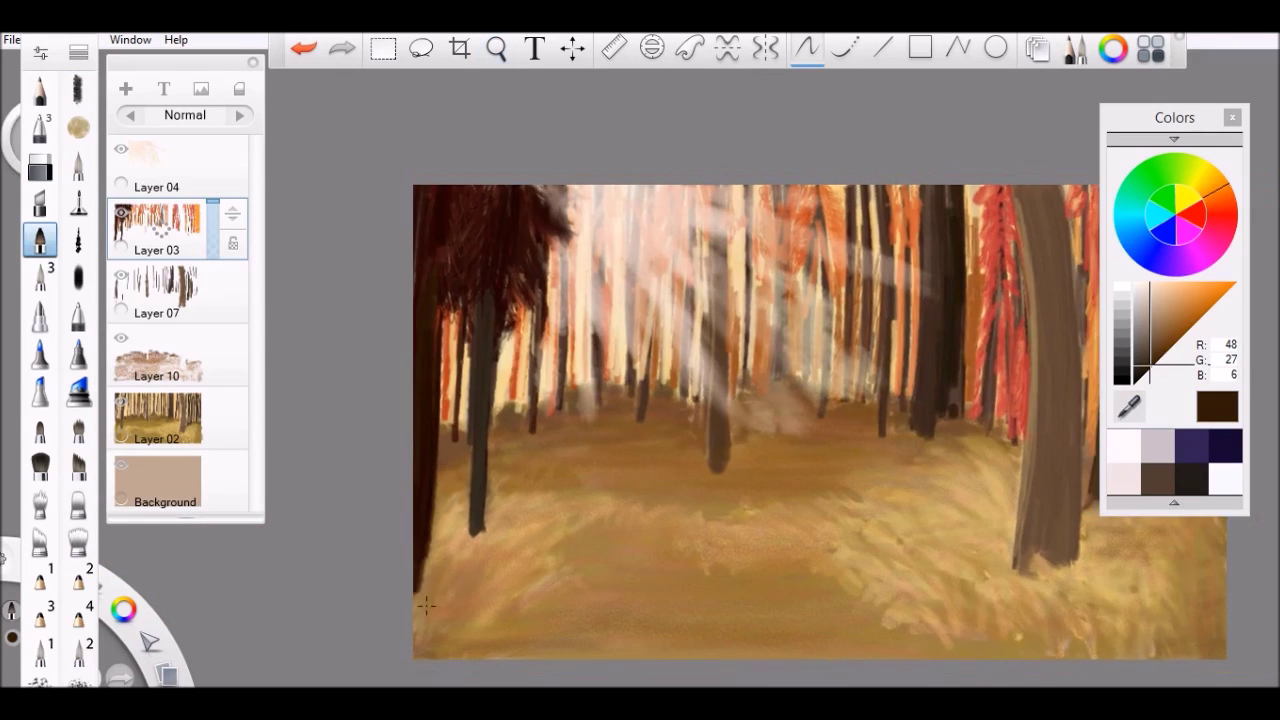
pyautogui.scroll(2, 533, 318)
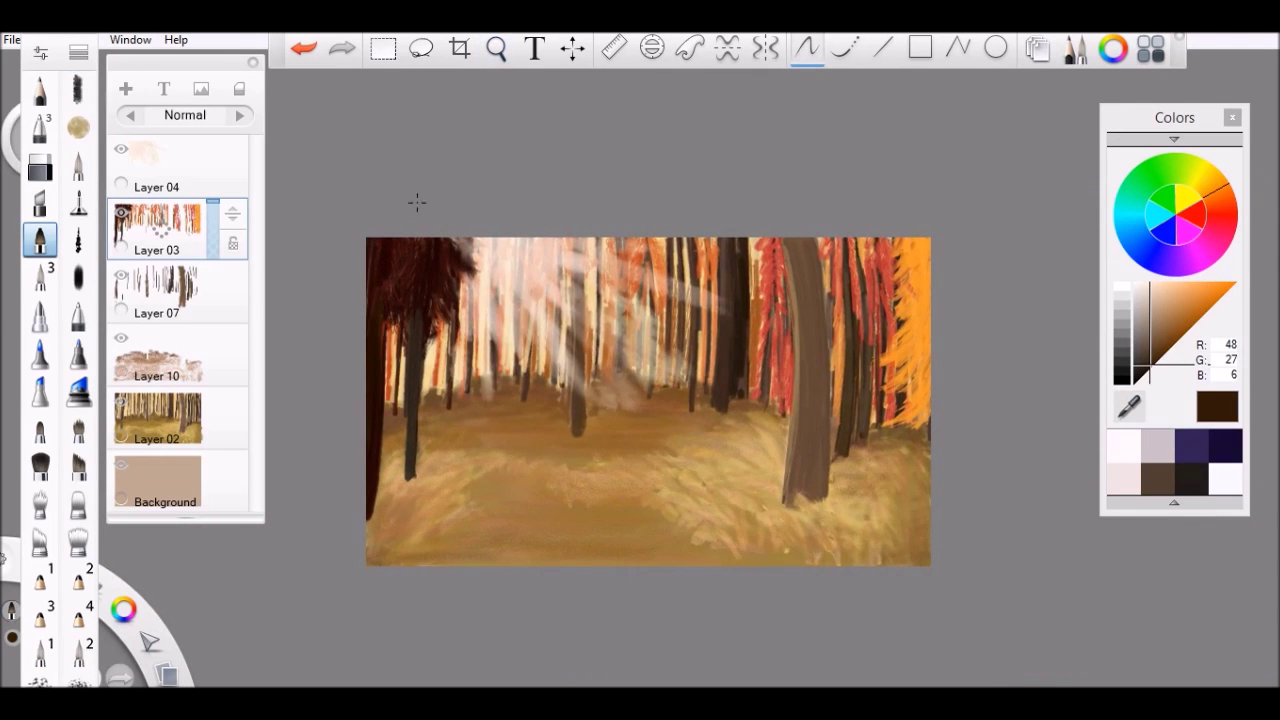